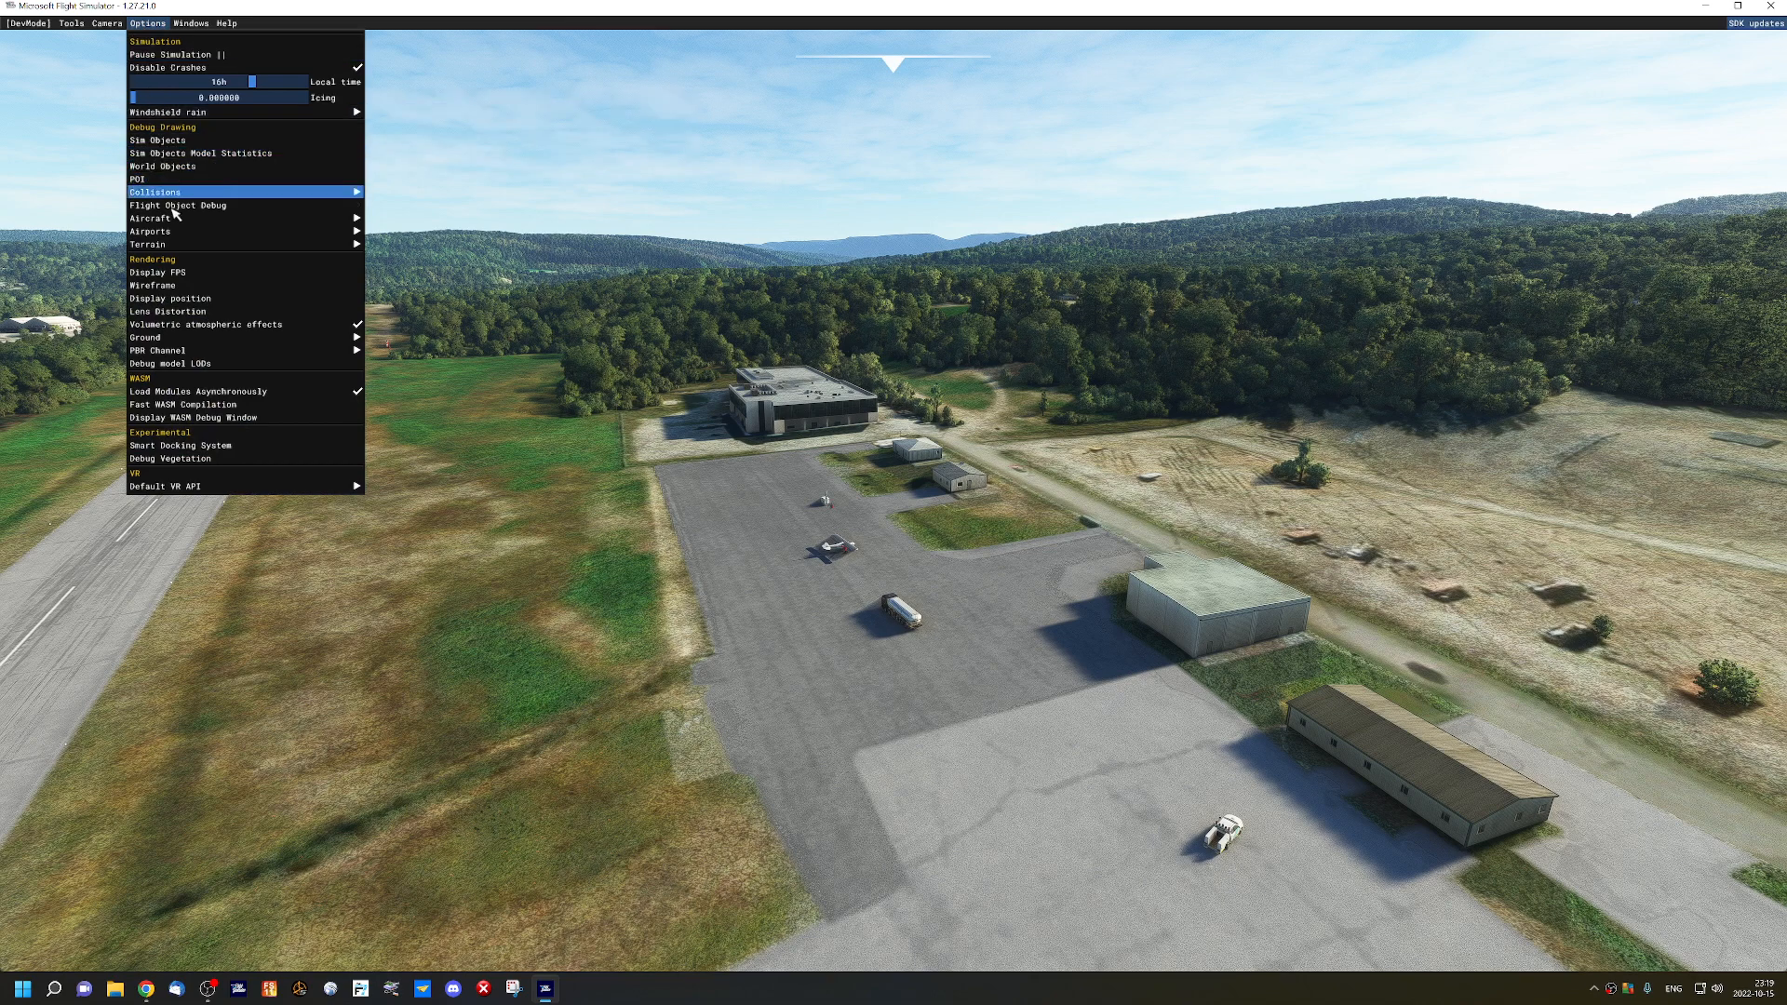
Turn on debug drawing for airports in the simulator to overlay the taxi points and parking spots.
mouse_move(183, 235)
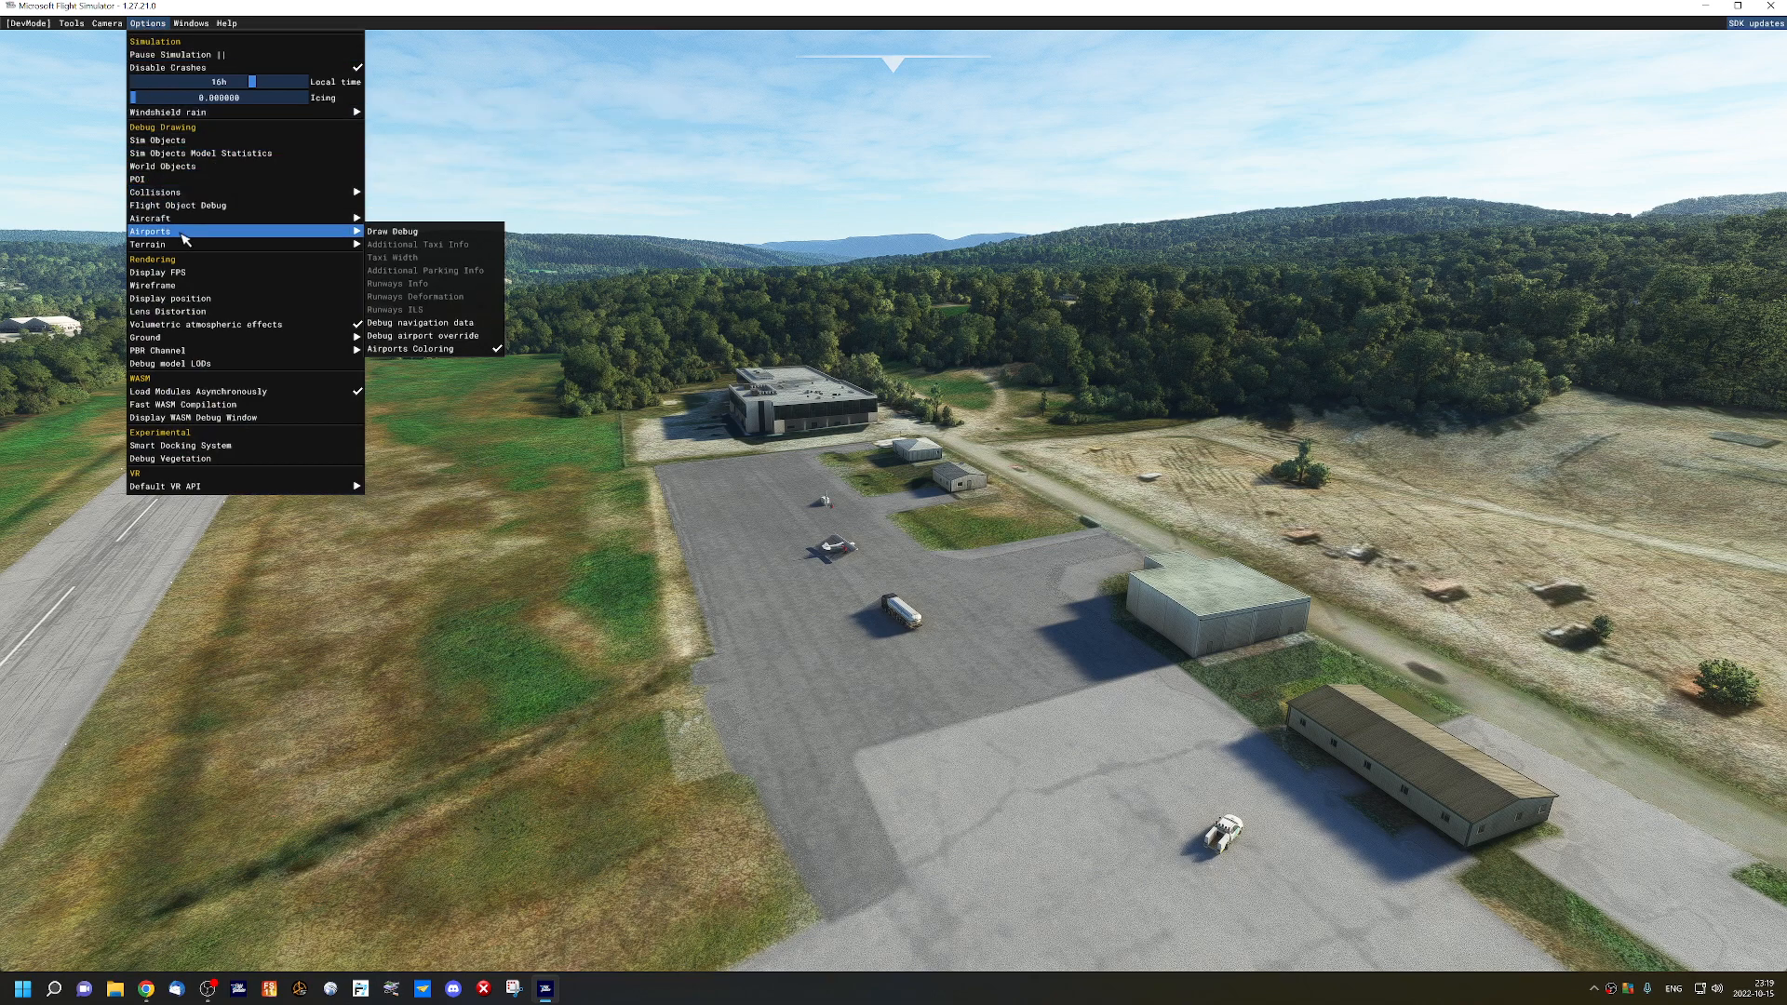
left_click(379, 232)
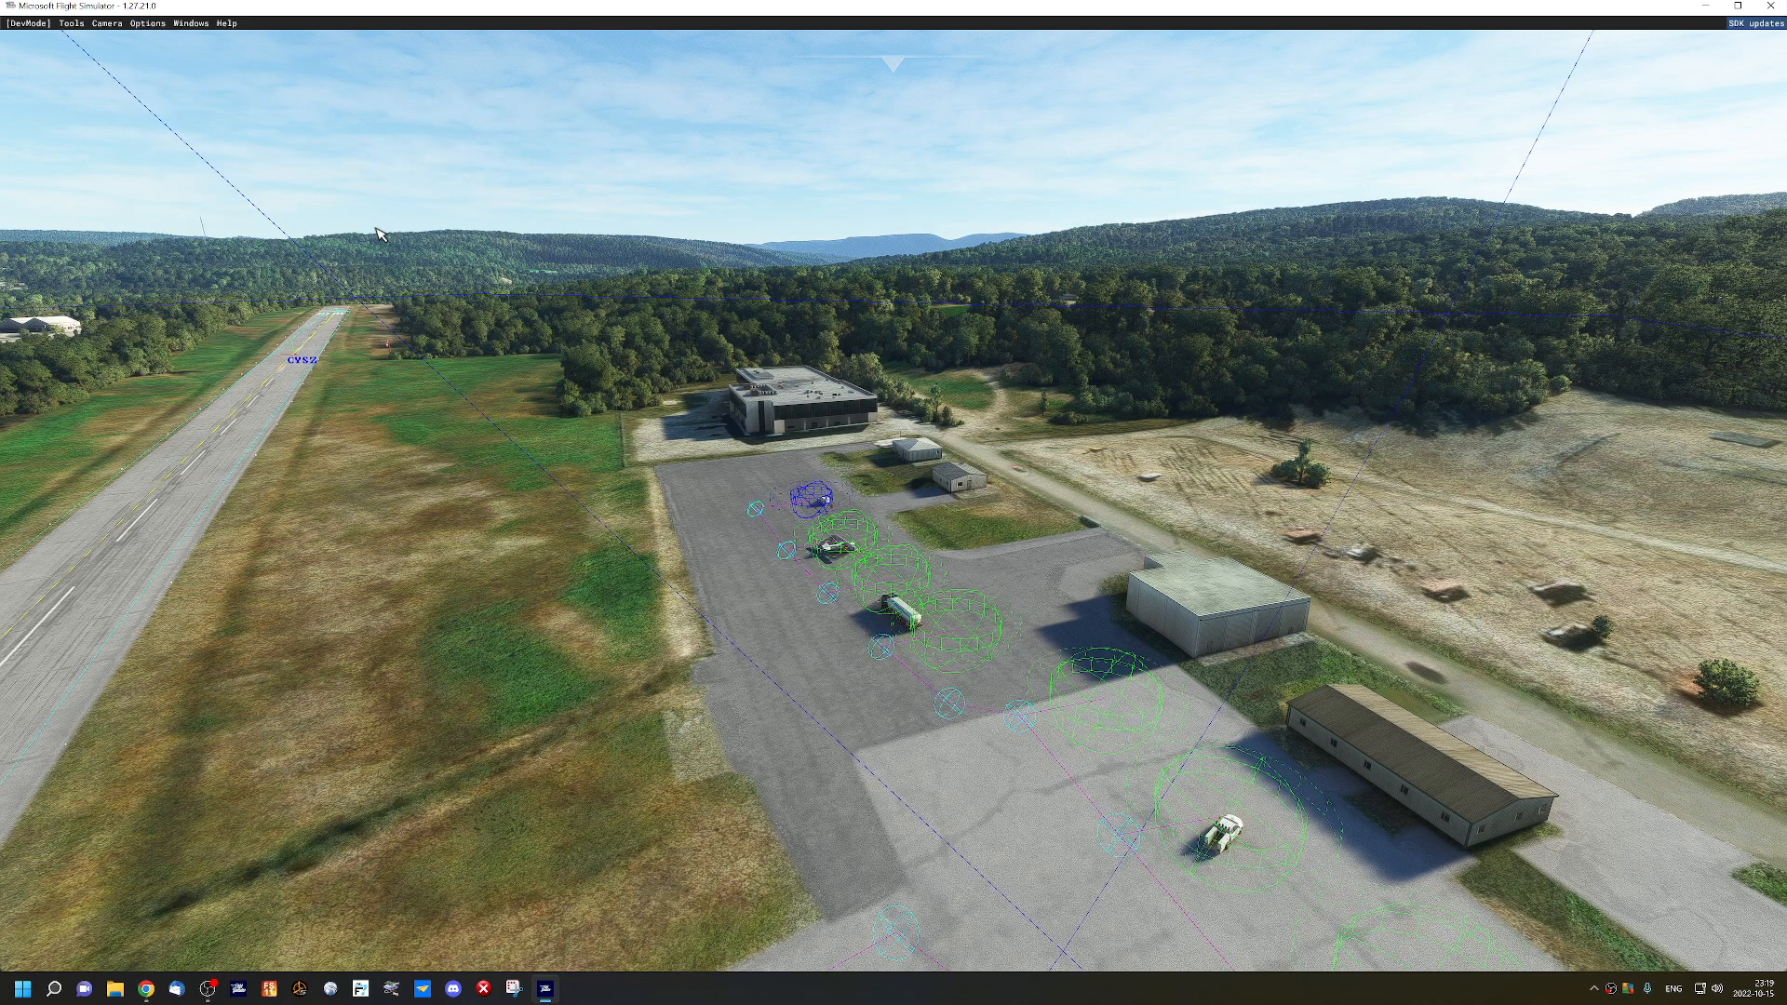
key("s")
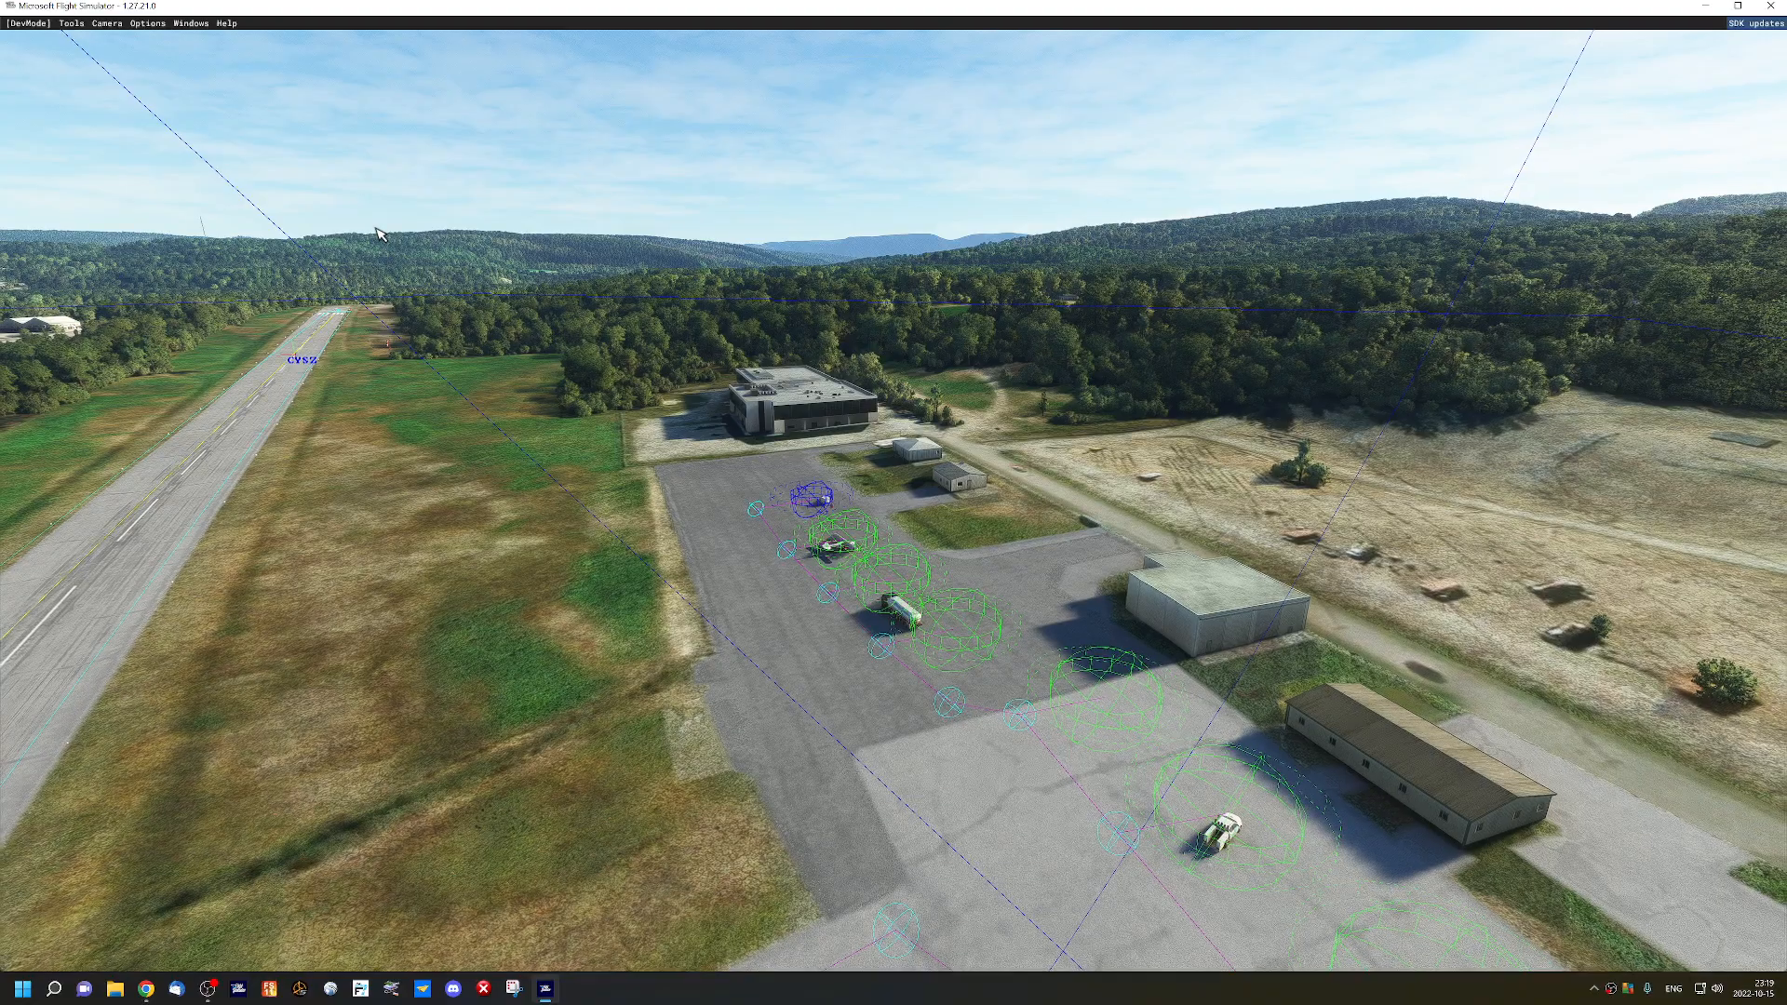
key("s")
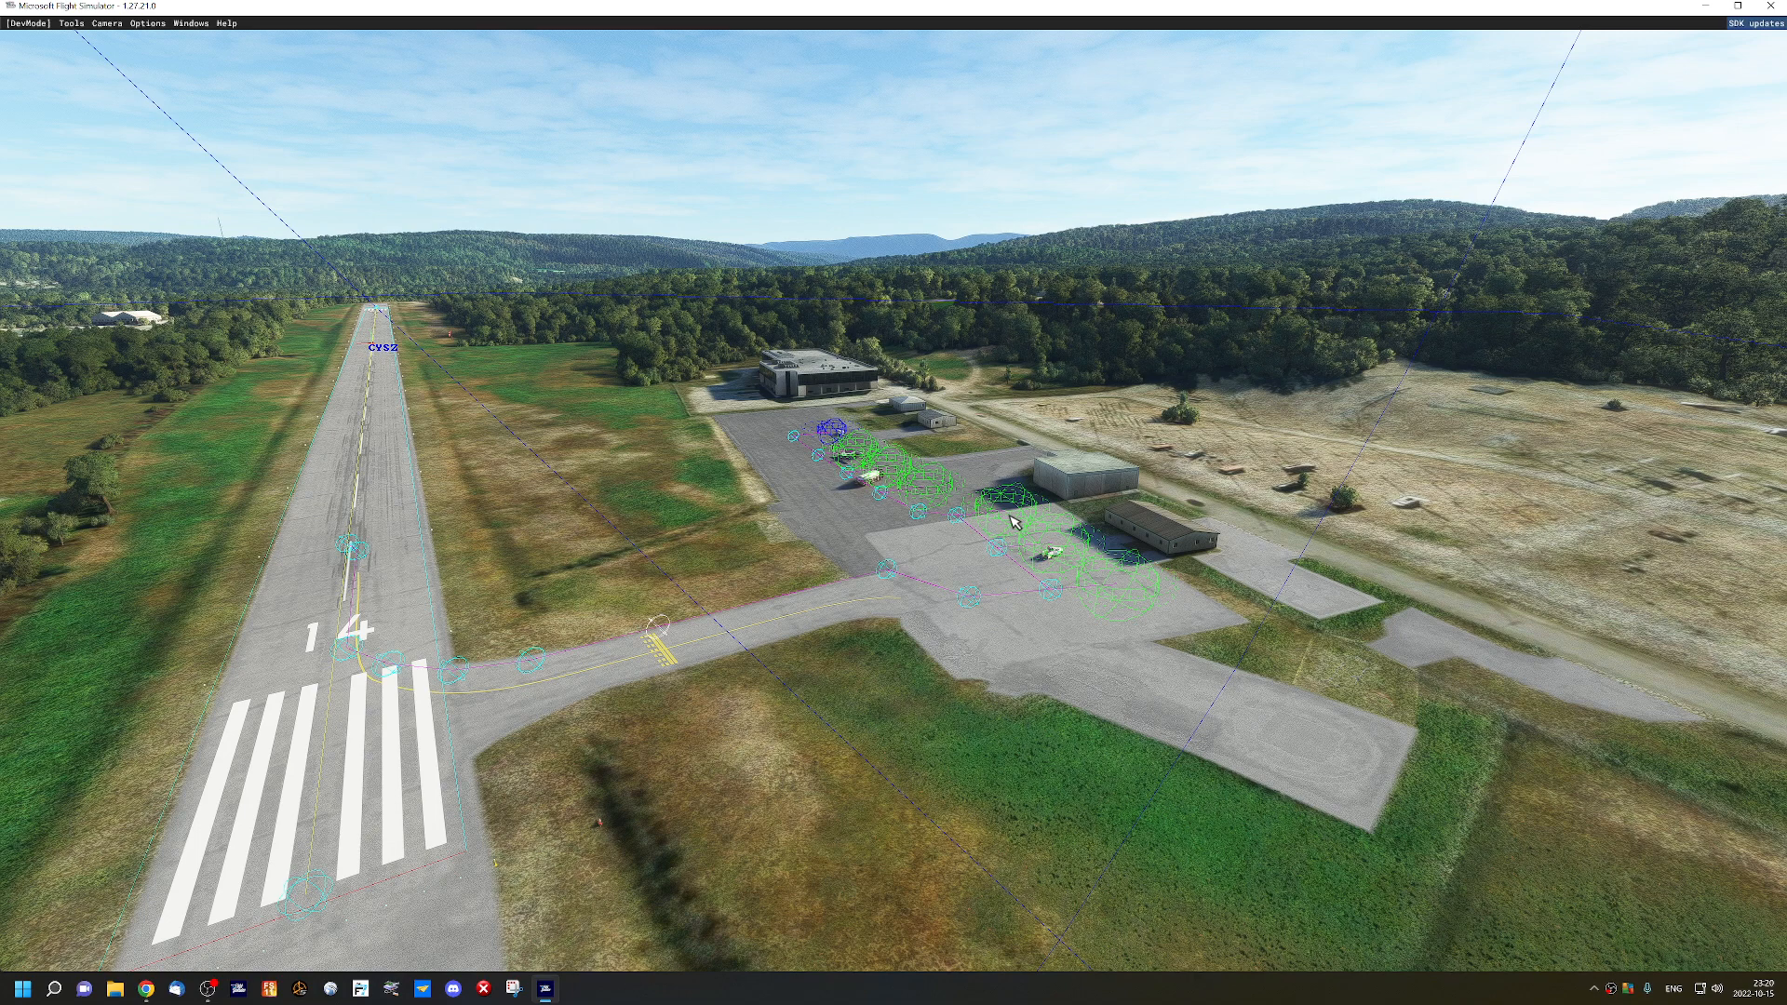
Switch from the simulator to the desktop, launch Airport Design Editor and place its window in the middle of the screen.
left_click(1709, 10)
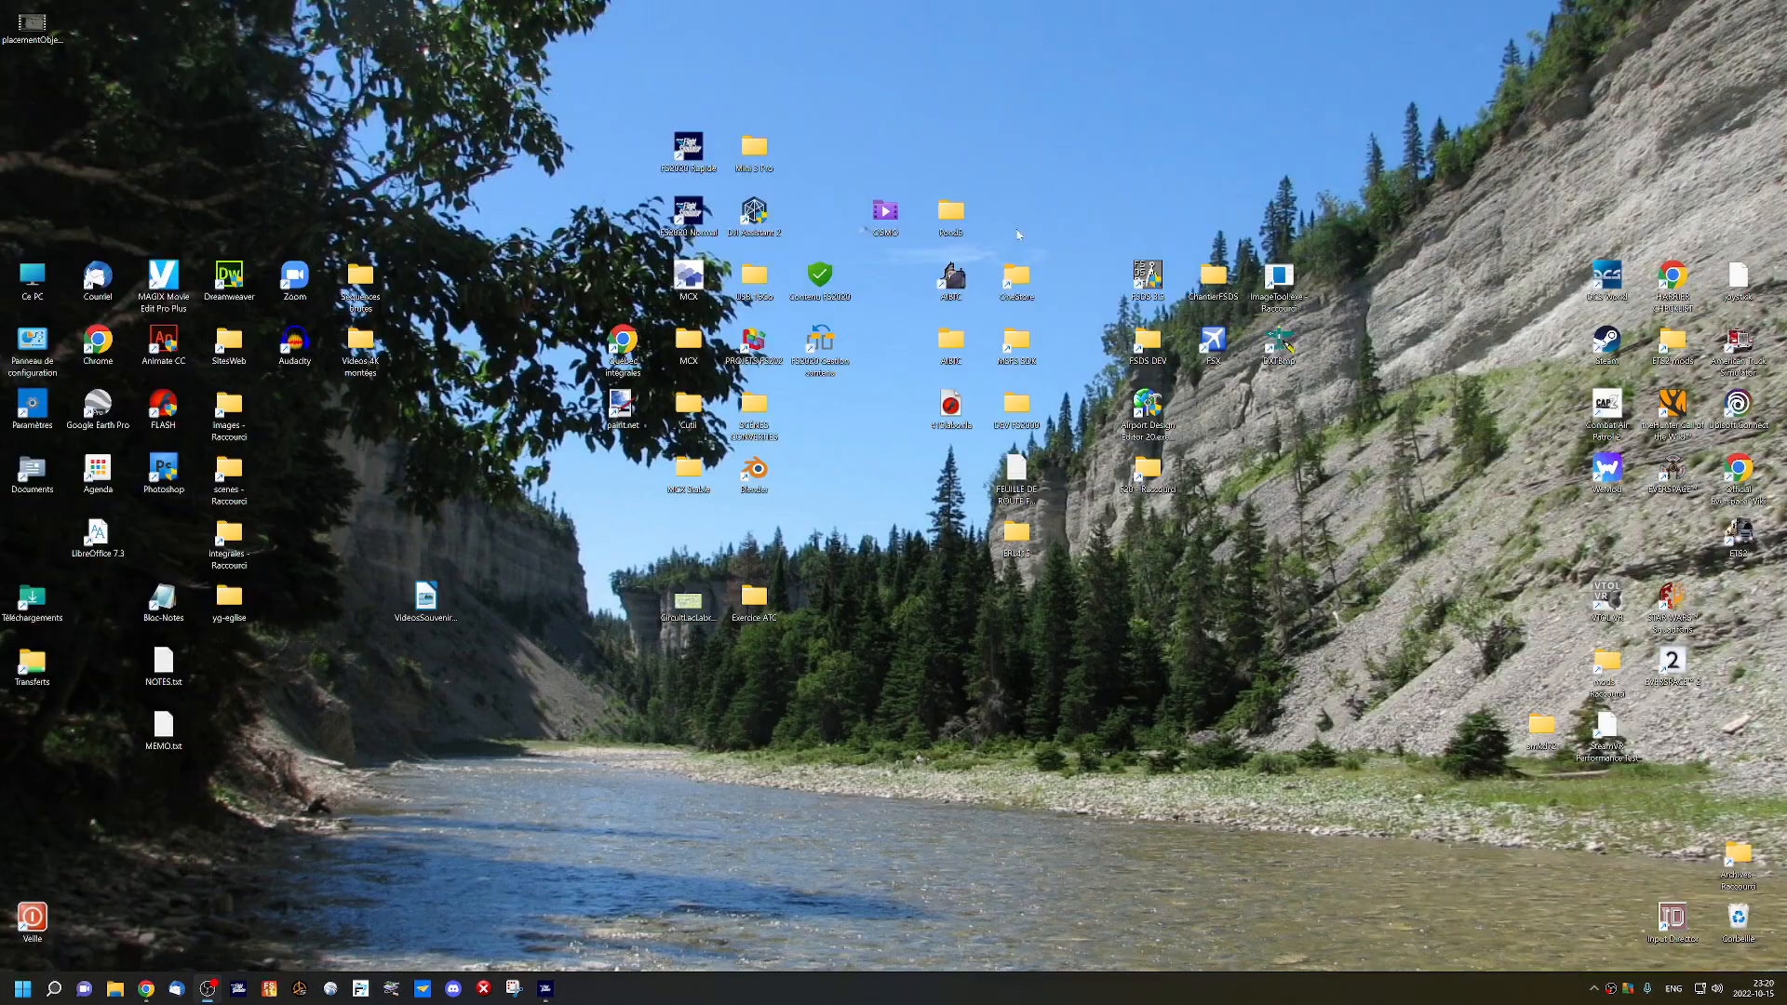
double_click(1155, 407)
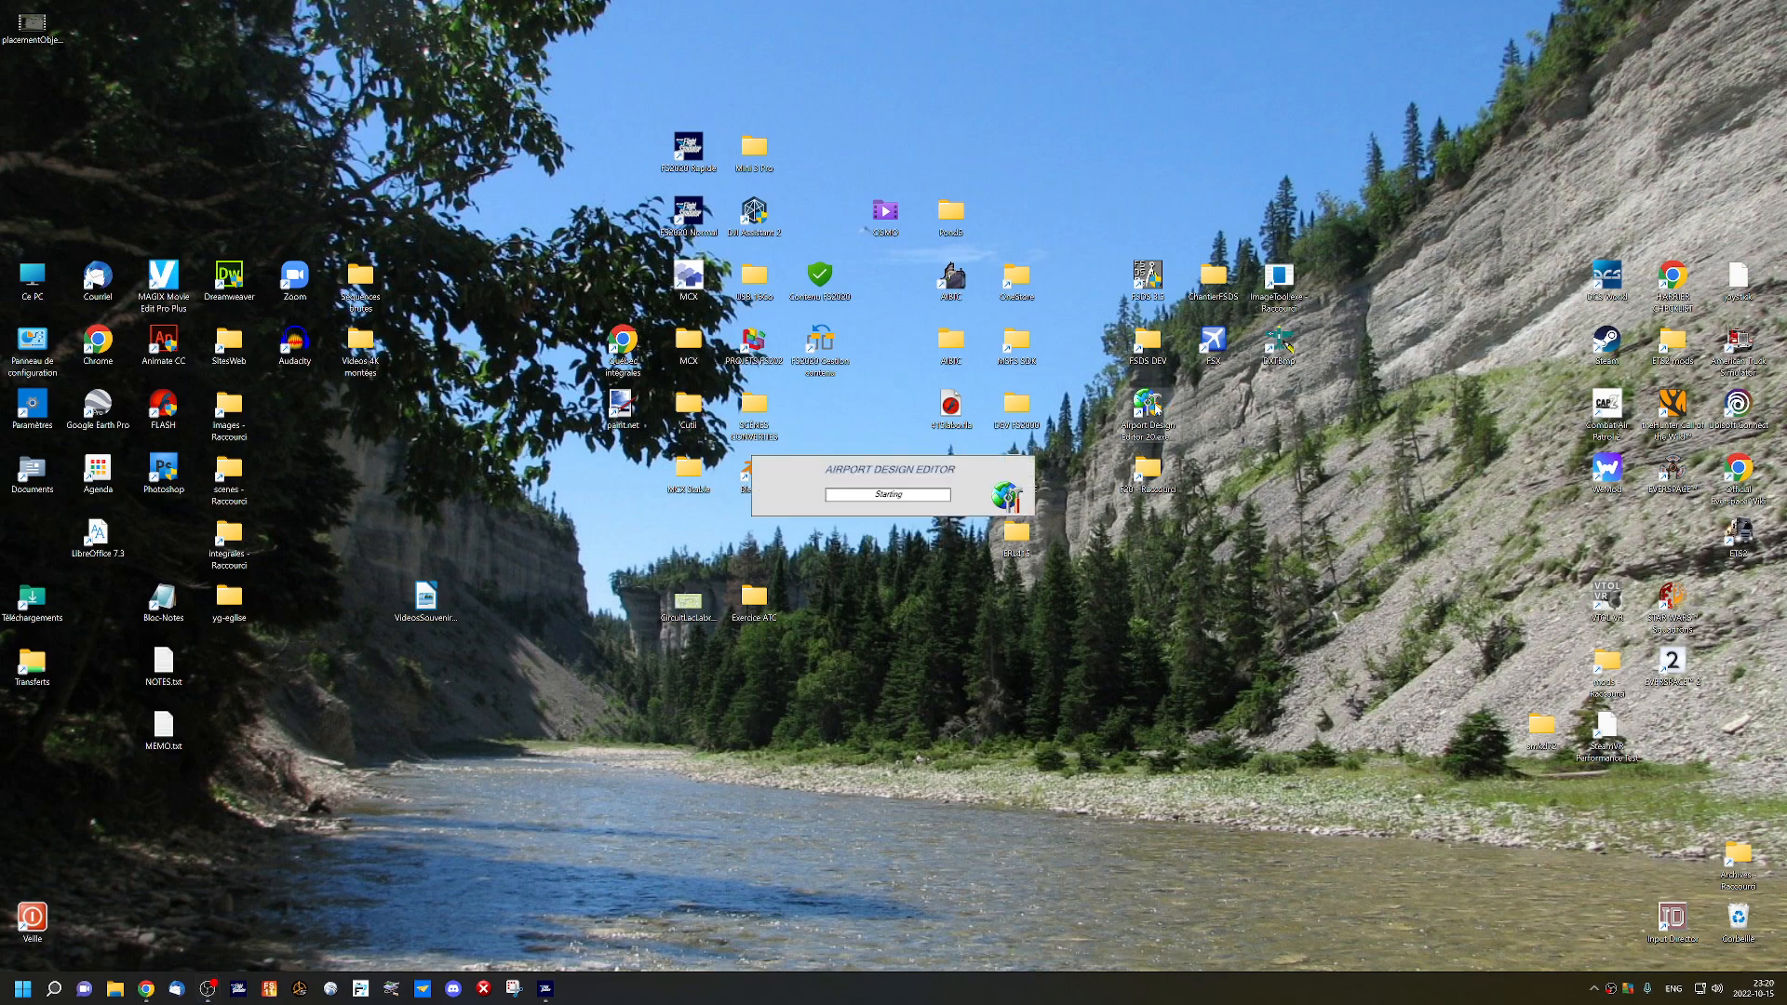
left_click(549, 990)
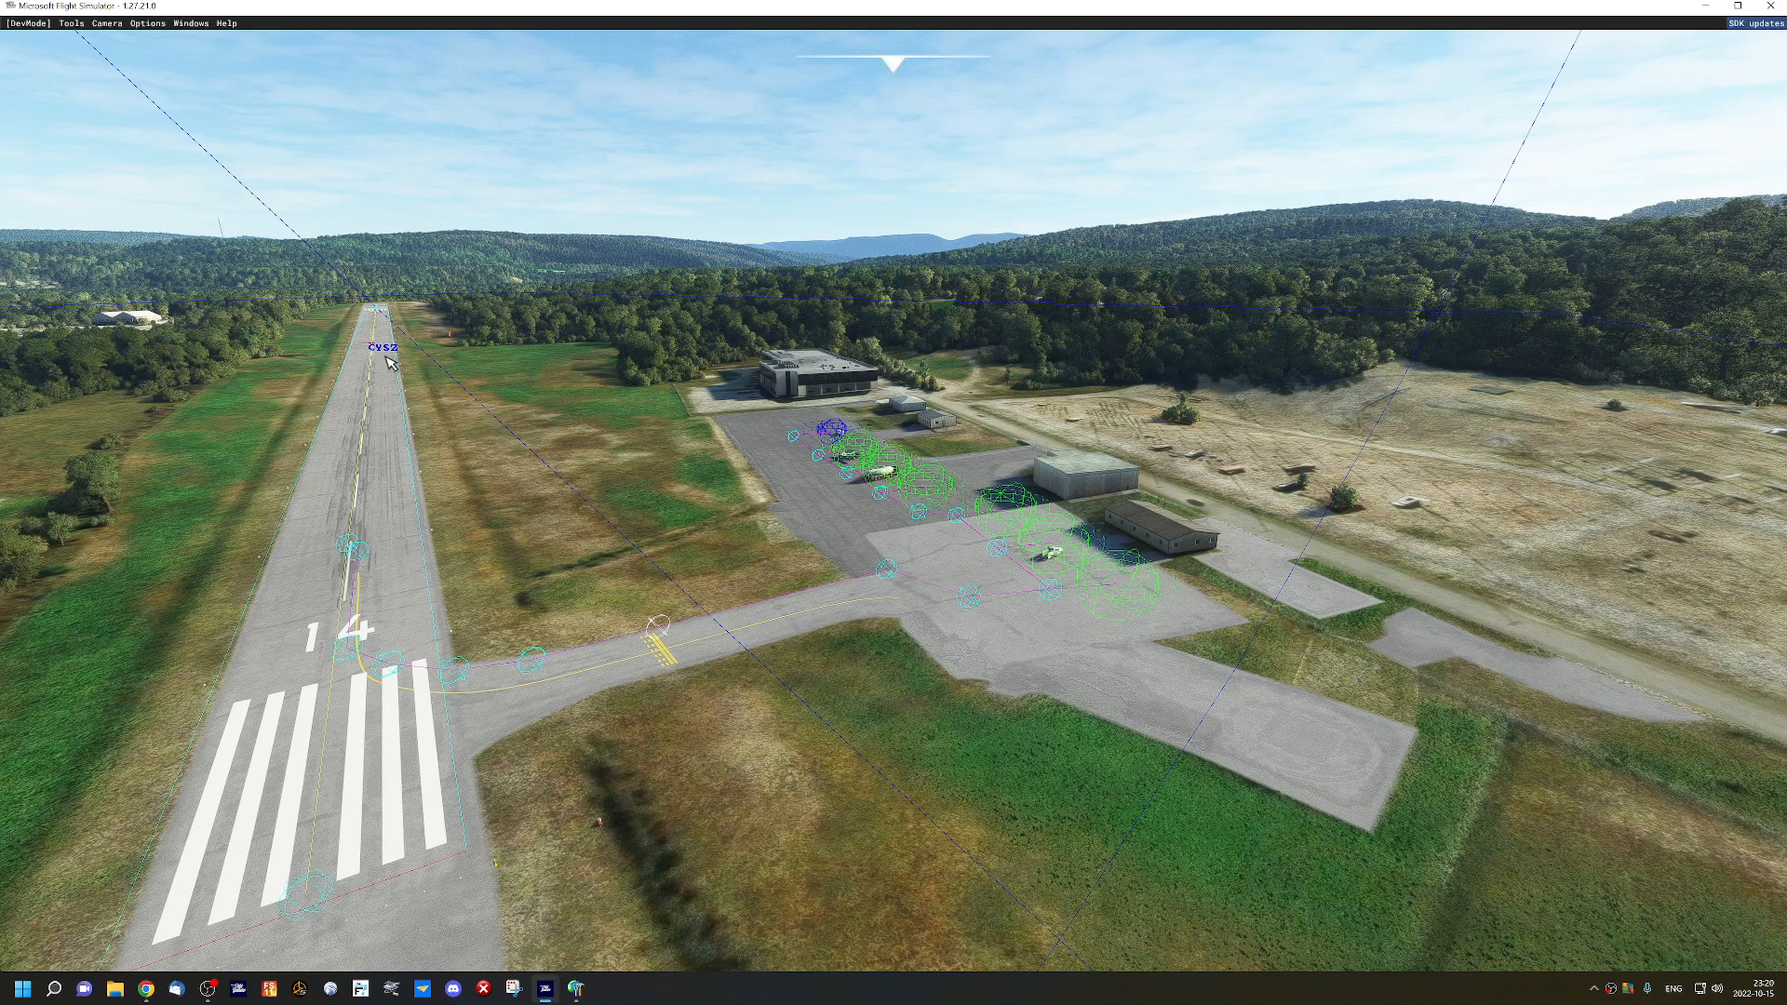
left_click(1708, 9)
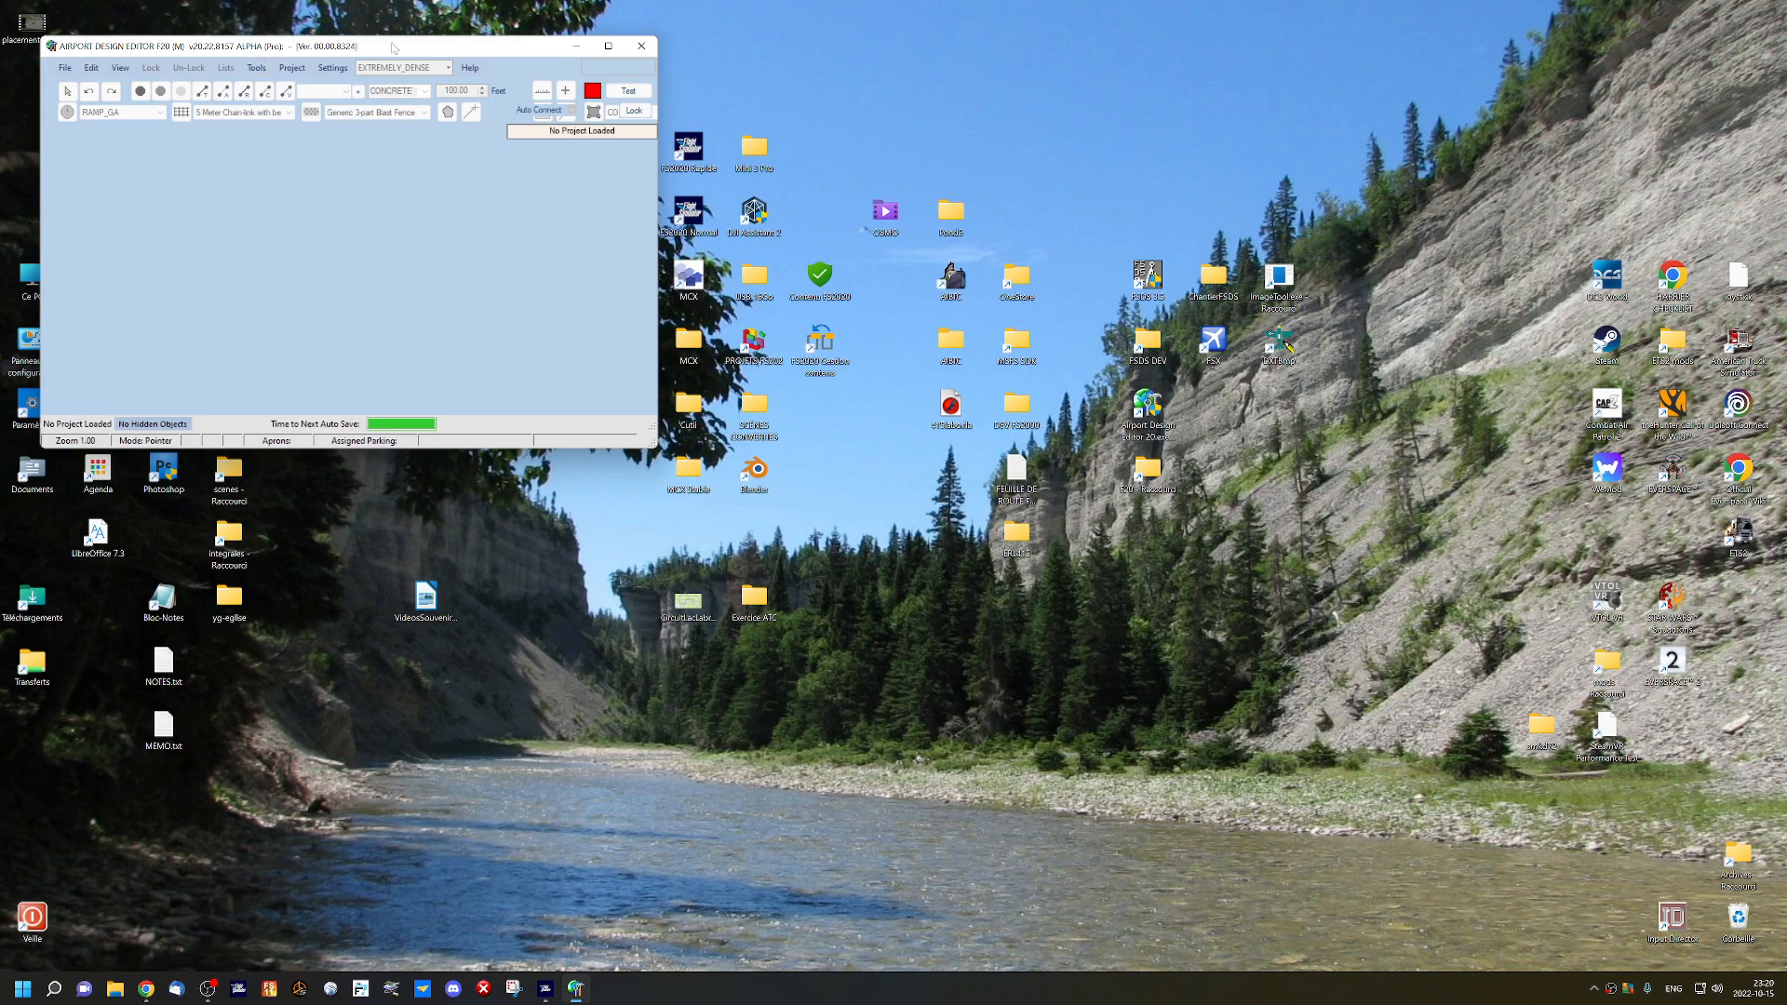
left_click_drag(394, 51, 848, 258)
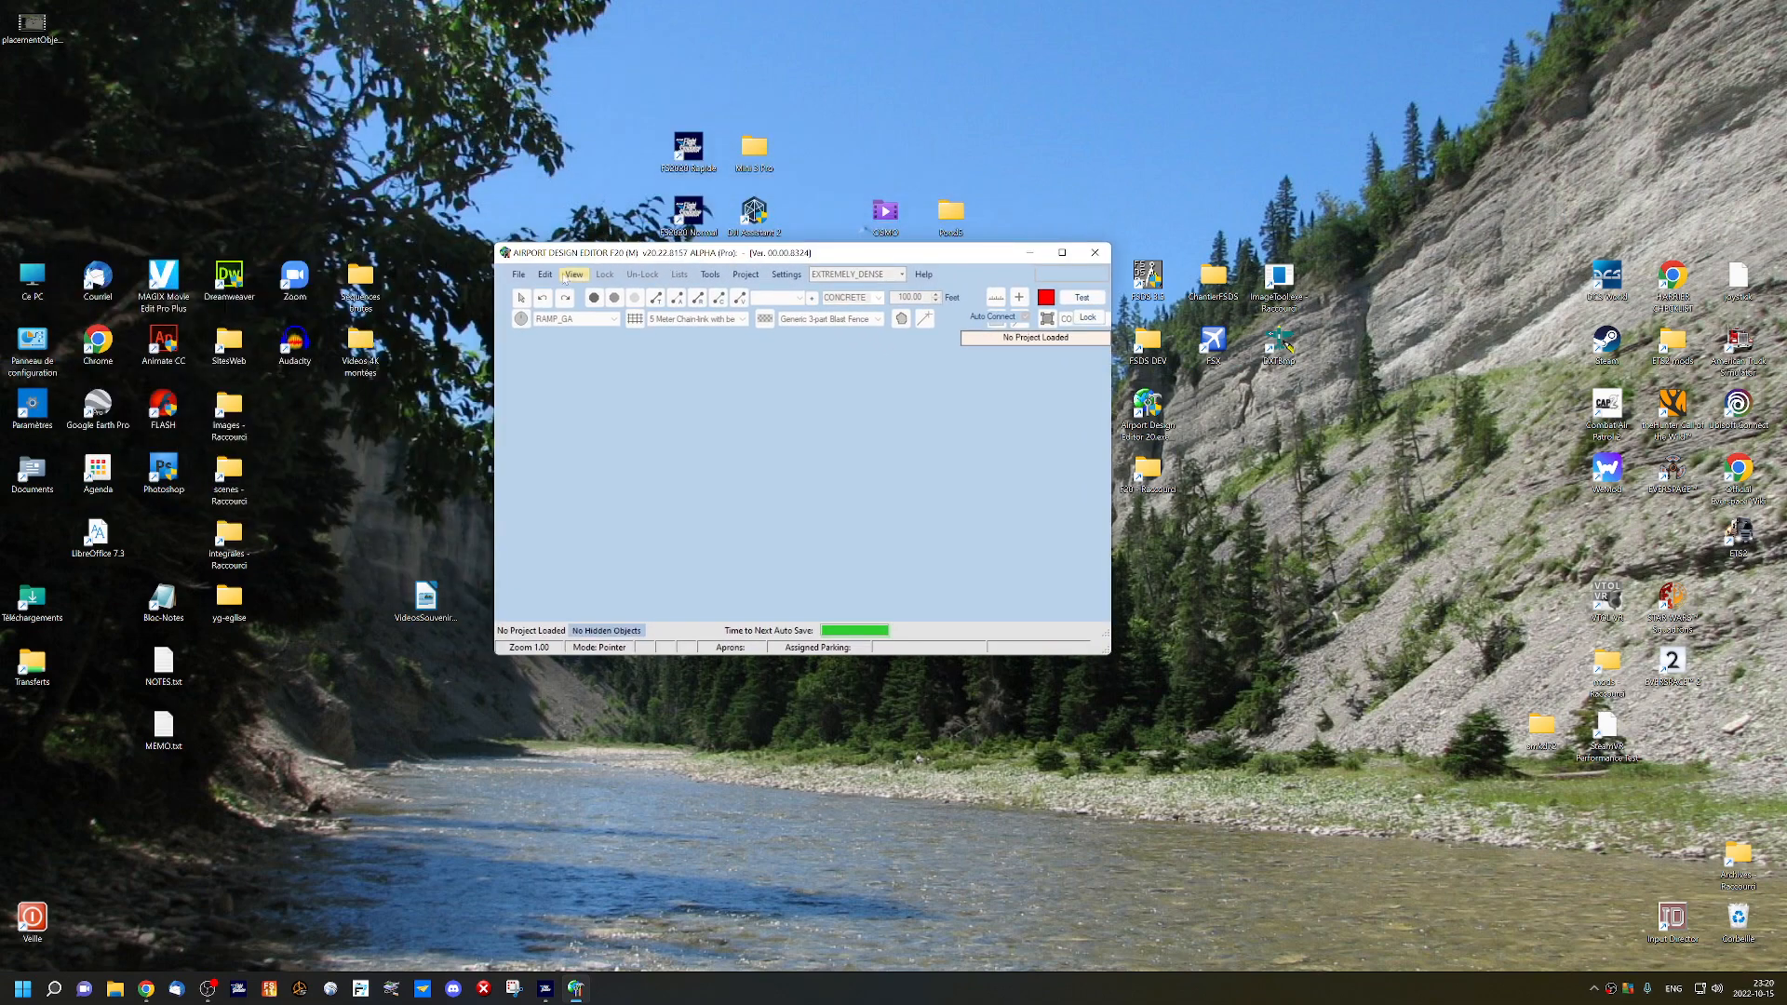
Create a project from stock with the ident CYSZ and check the ident to fill in the airport name.
left_click(519, 275)
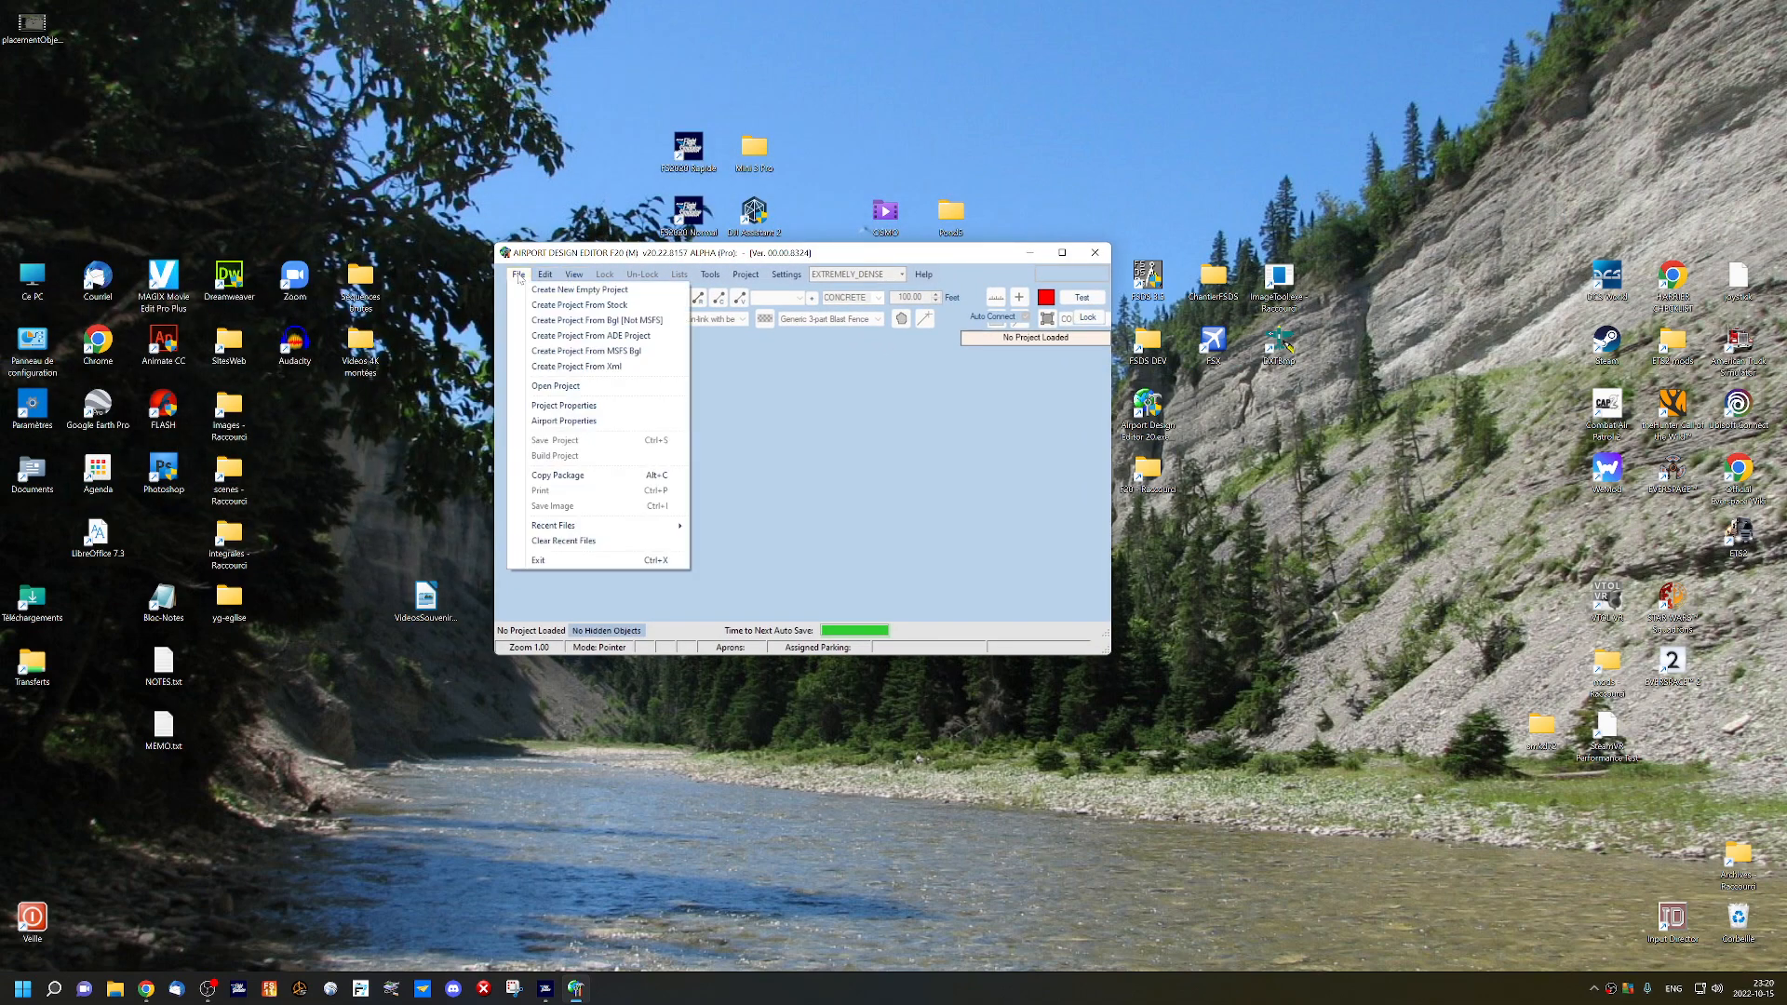
left_click(597, 307)
left_click(286, 221)
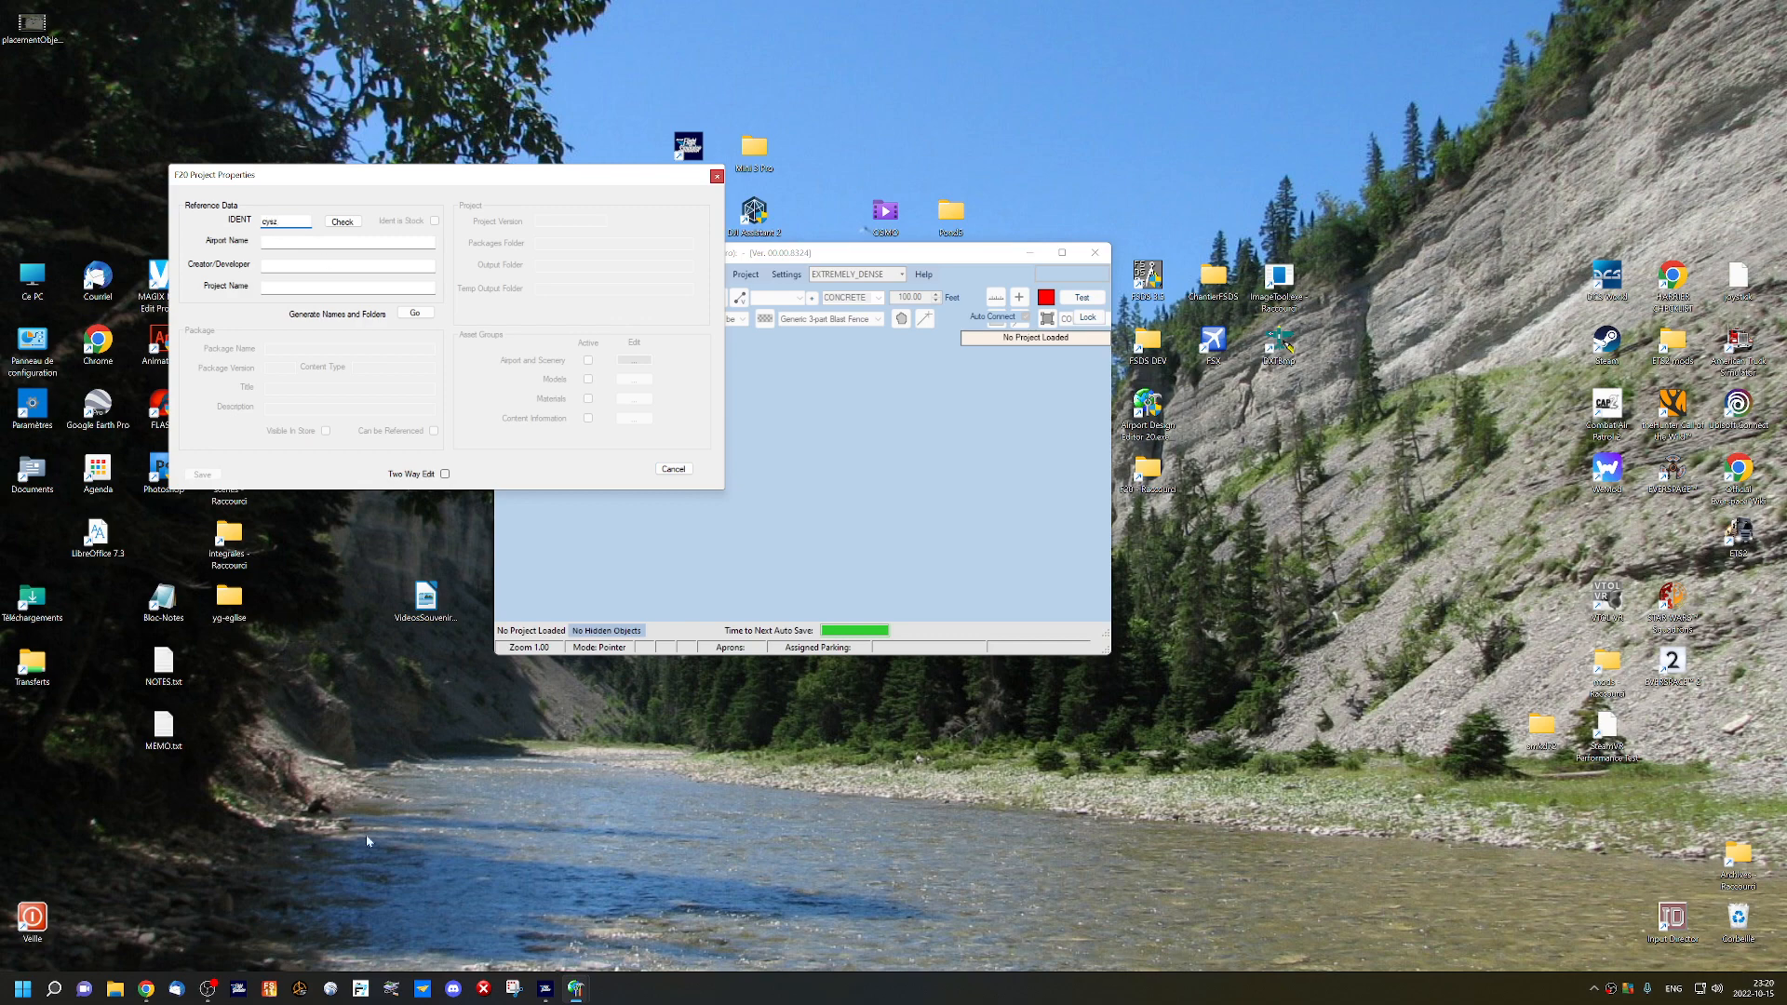
left_click(545, 989)
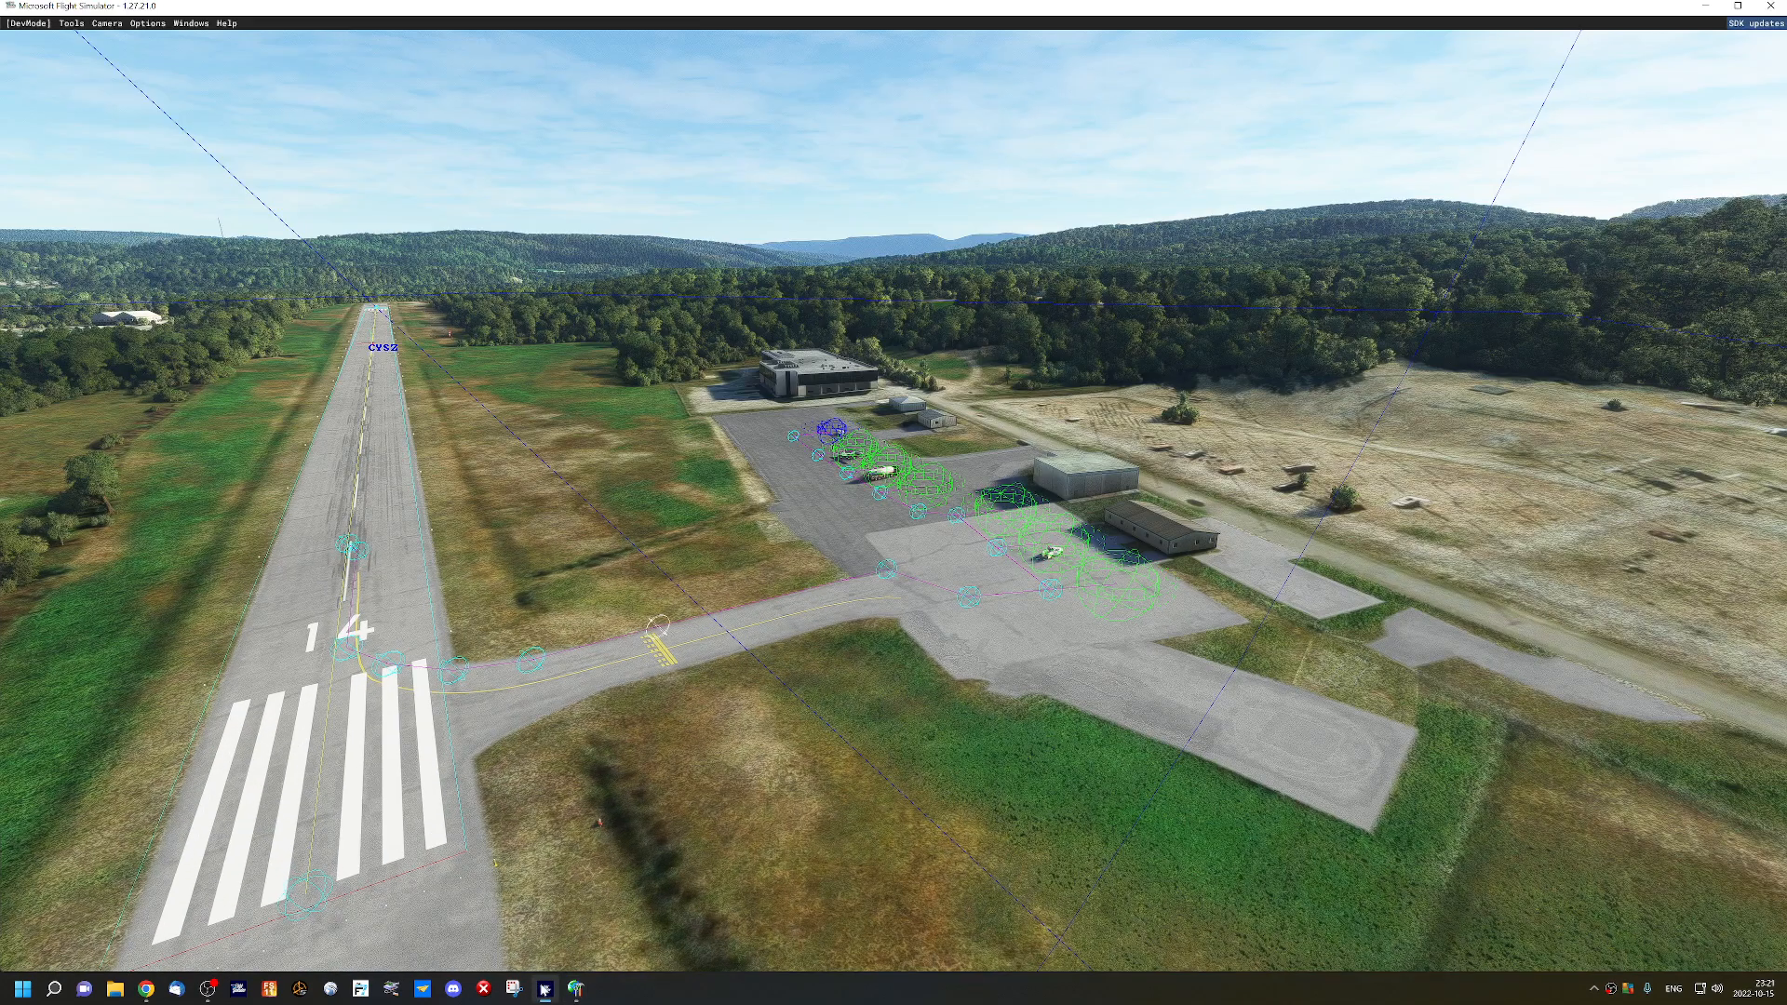
mouse_move(577, 989)
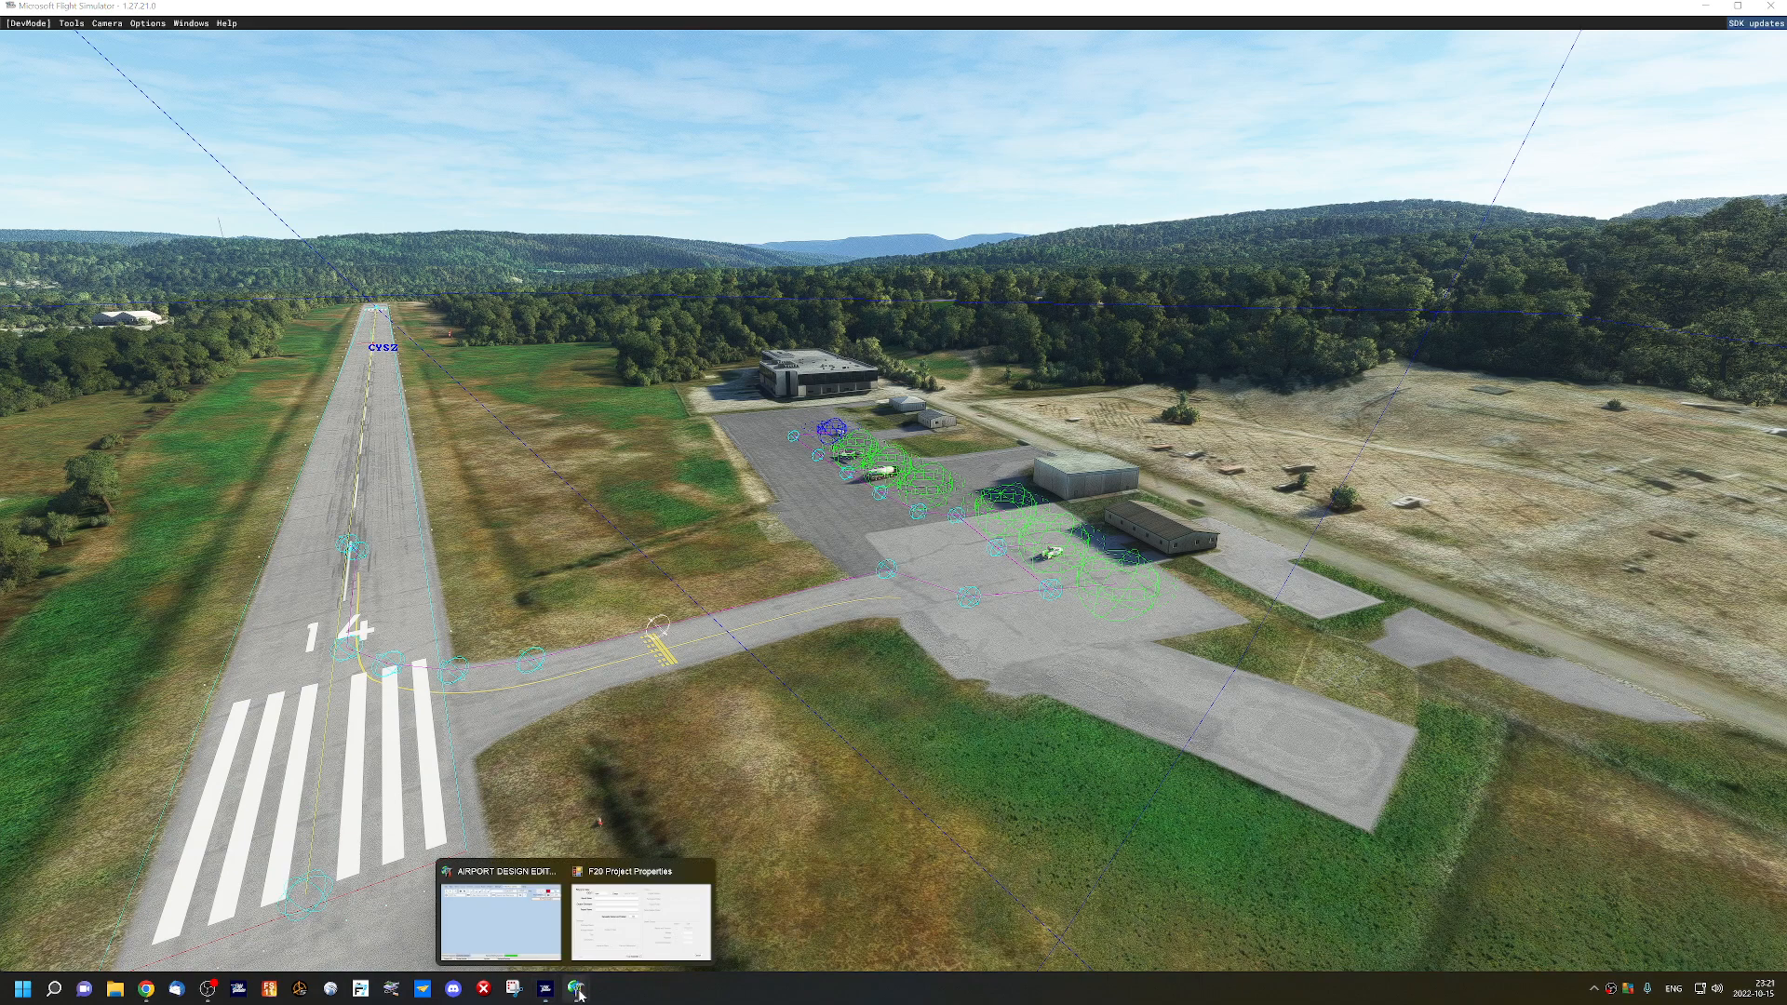
left_click(613, 924)
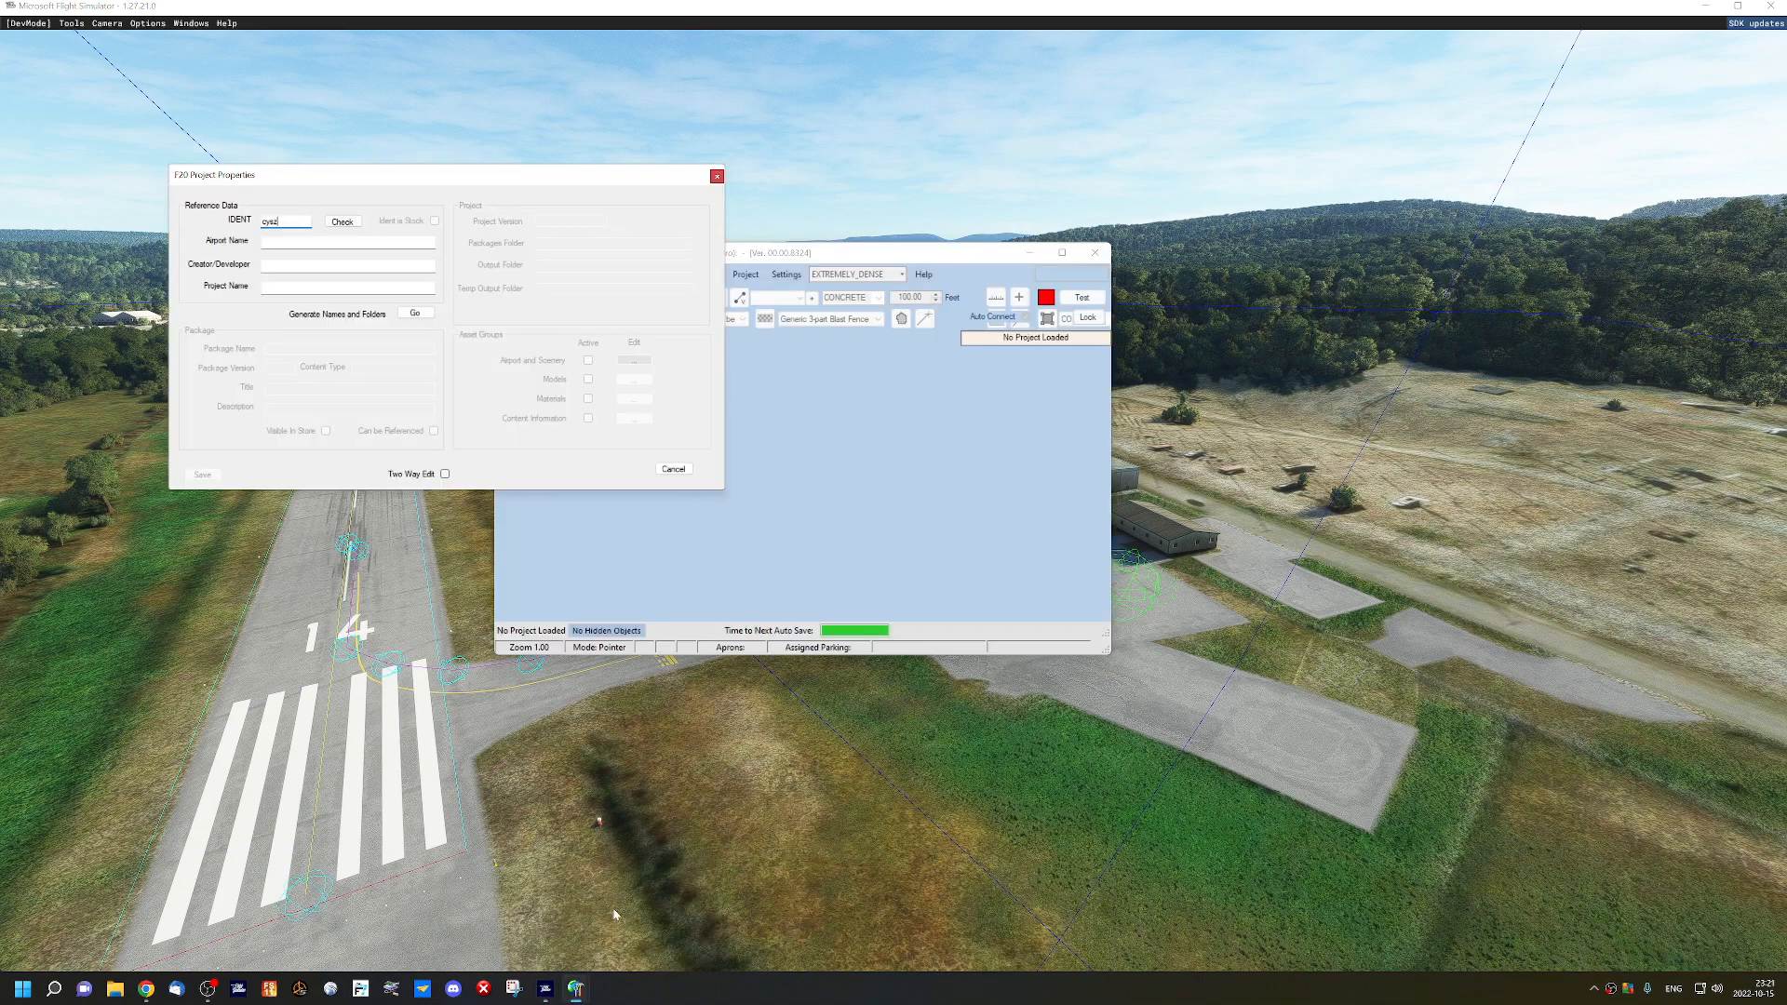
left_click(343, 223)
Enter jpfil-ade-cysz as the creator/developer and copy the same text into the project name.
left_click(319, 267)
key("ctrl+a")
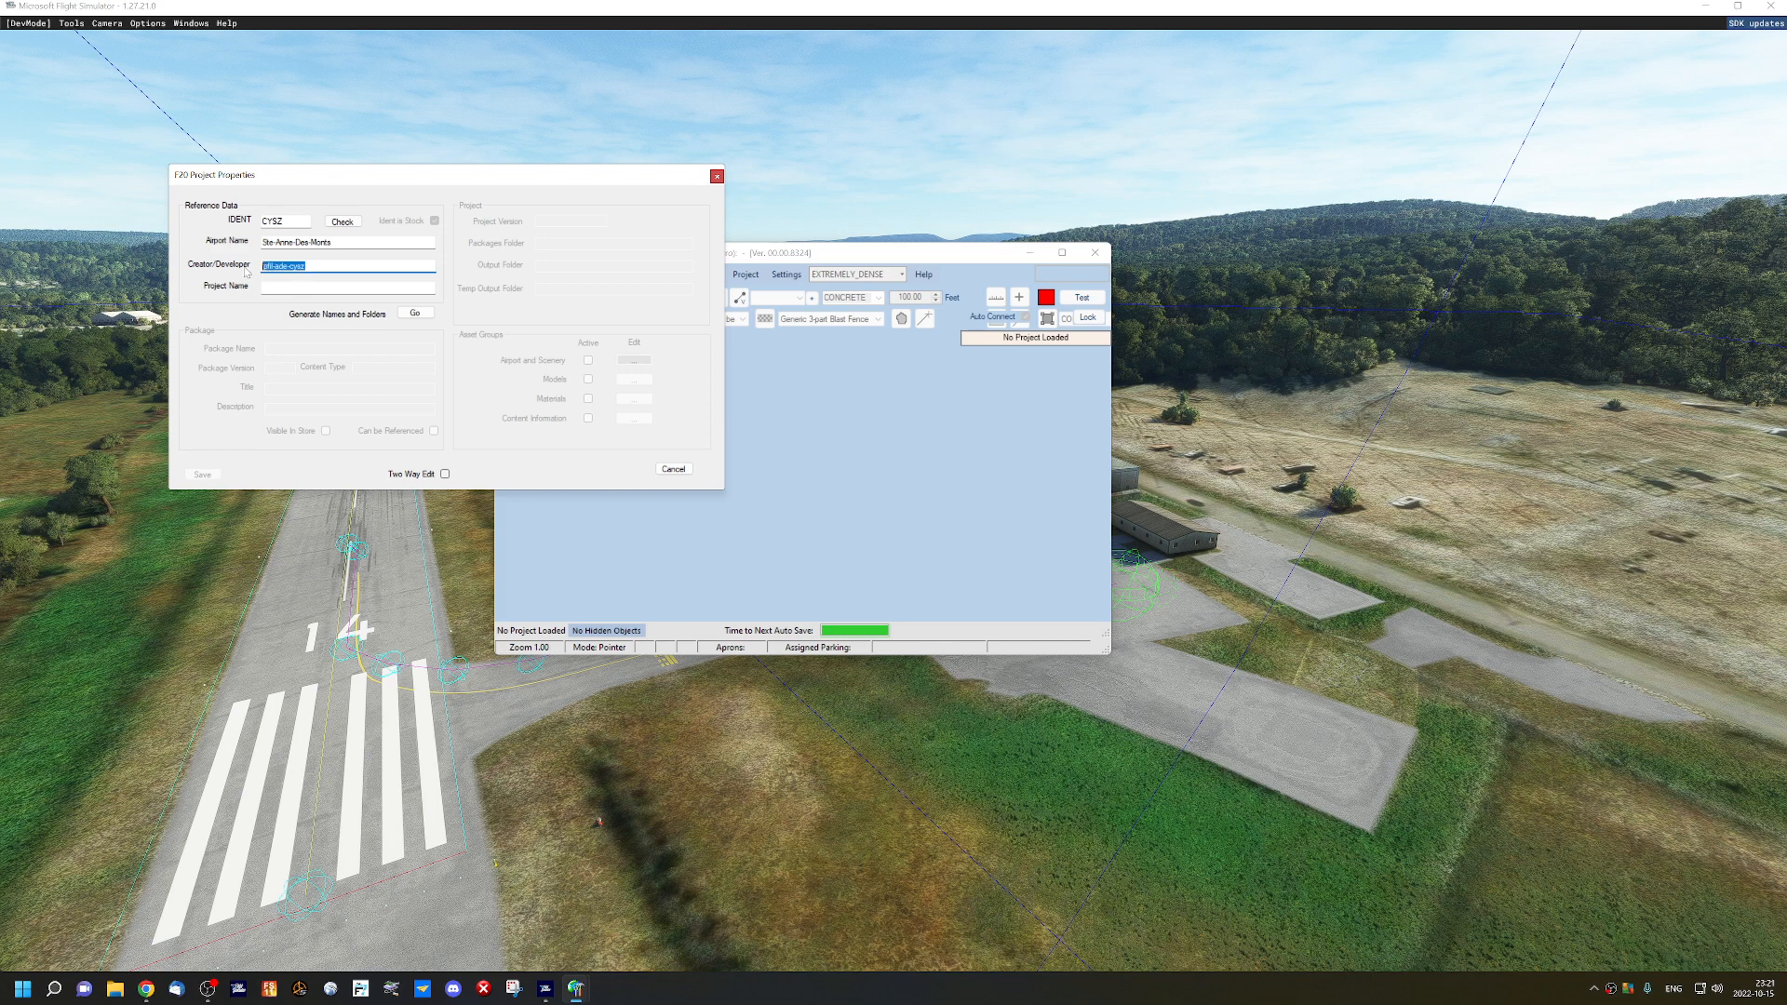
key("ctrl+c")
key("Tab")
key("ctrl+v")
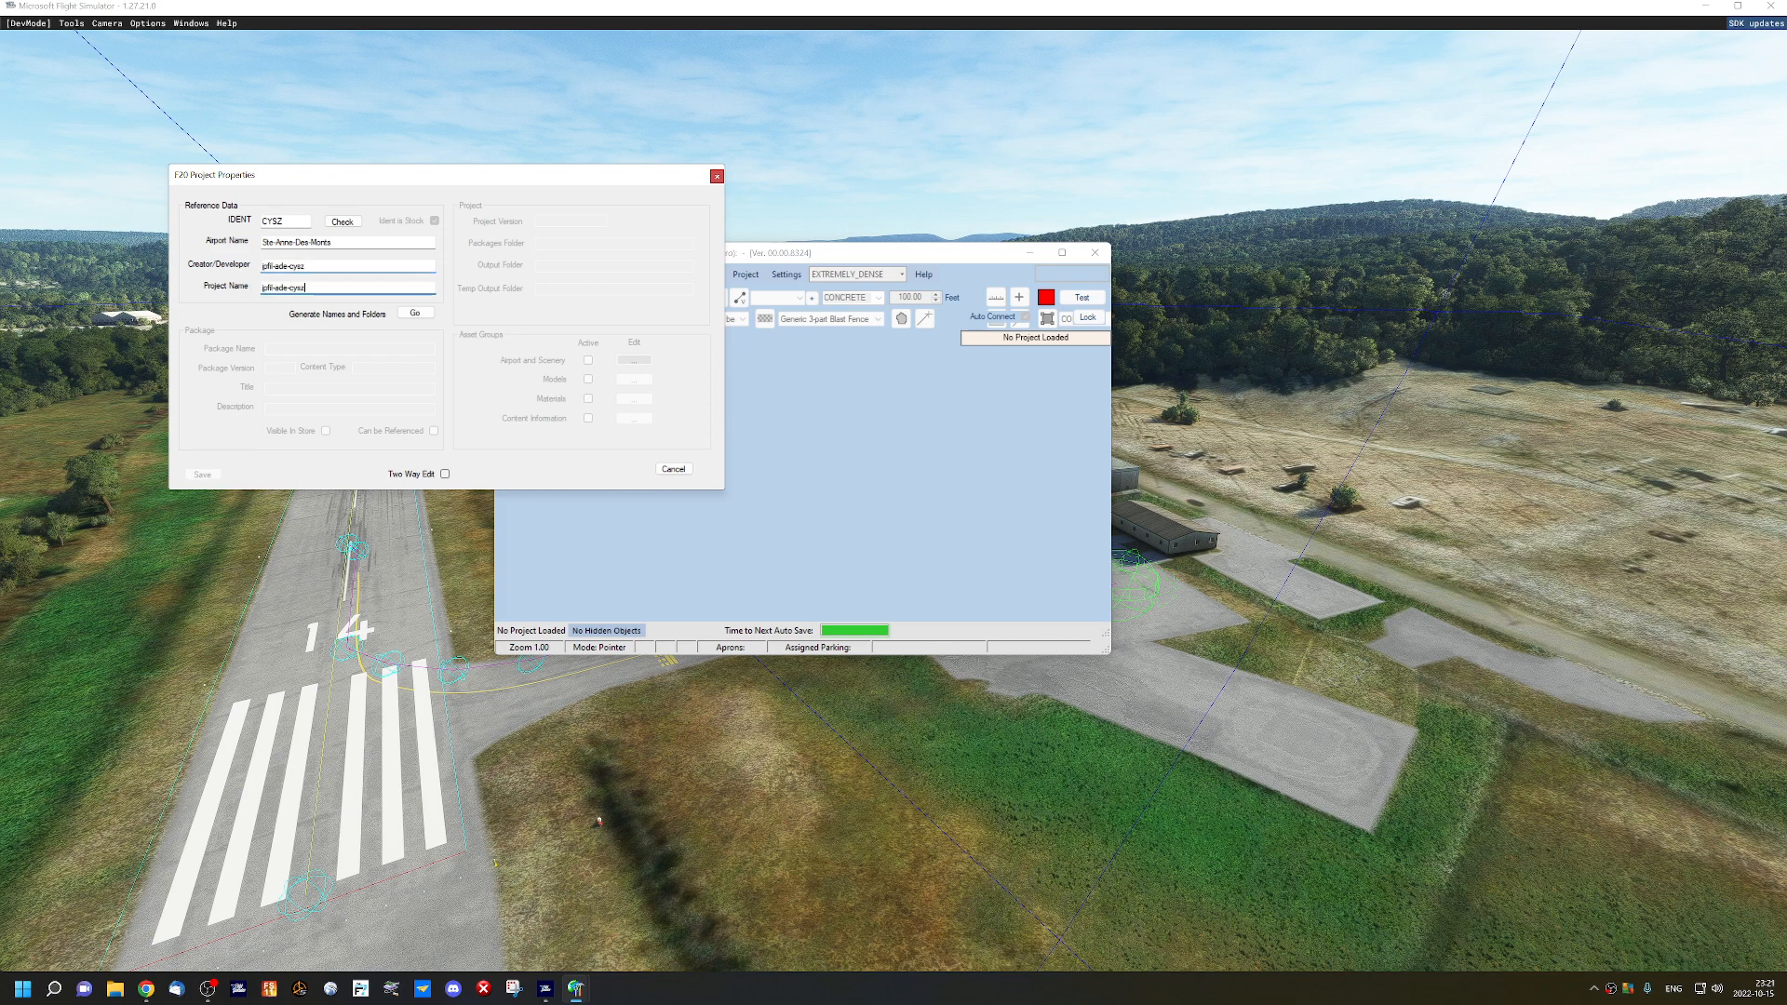
Generate the project's names and folders, then save the project properties to load the stock airport.
left_click(416, 314)
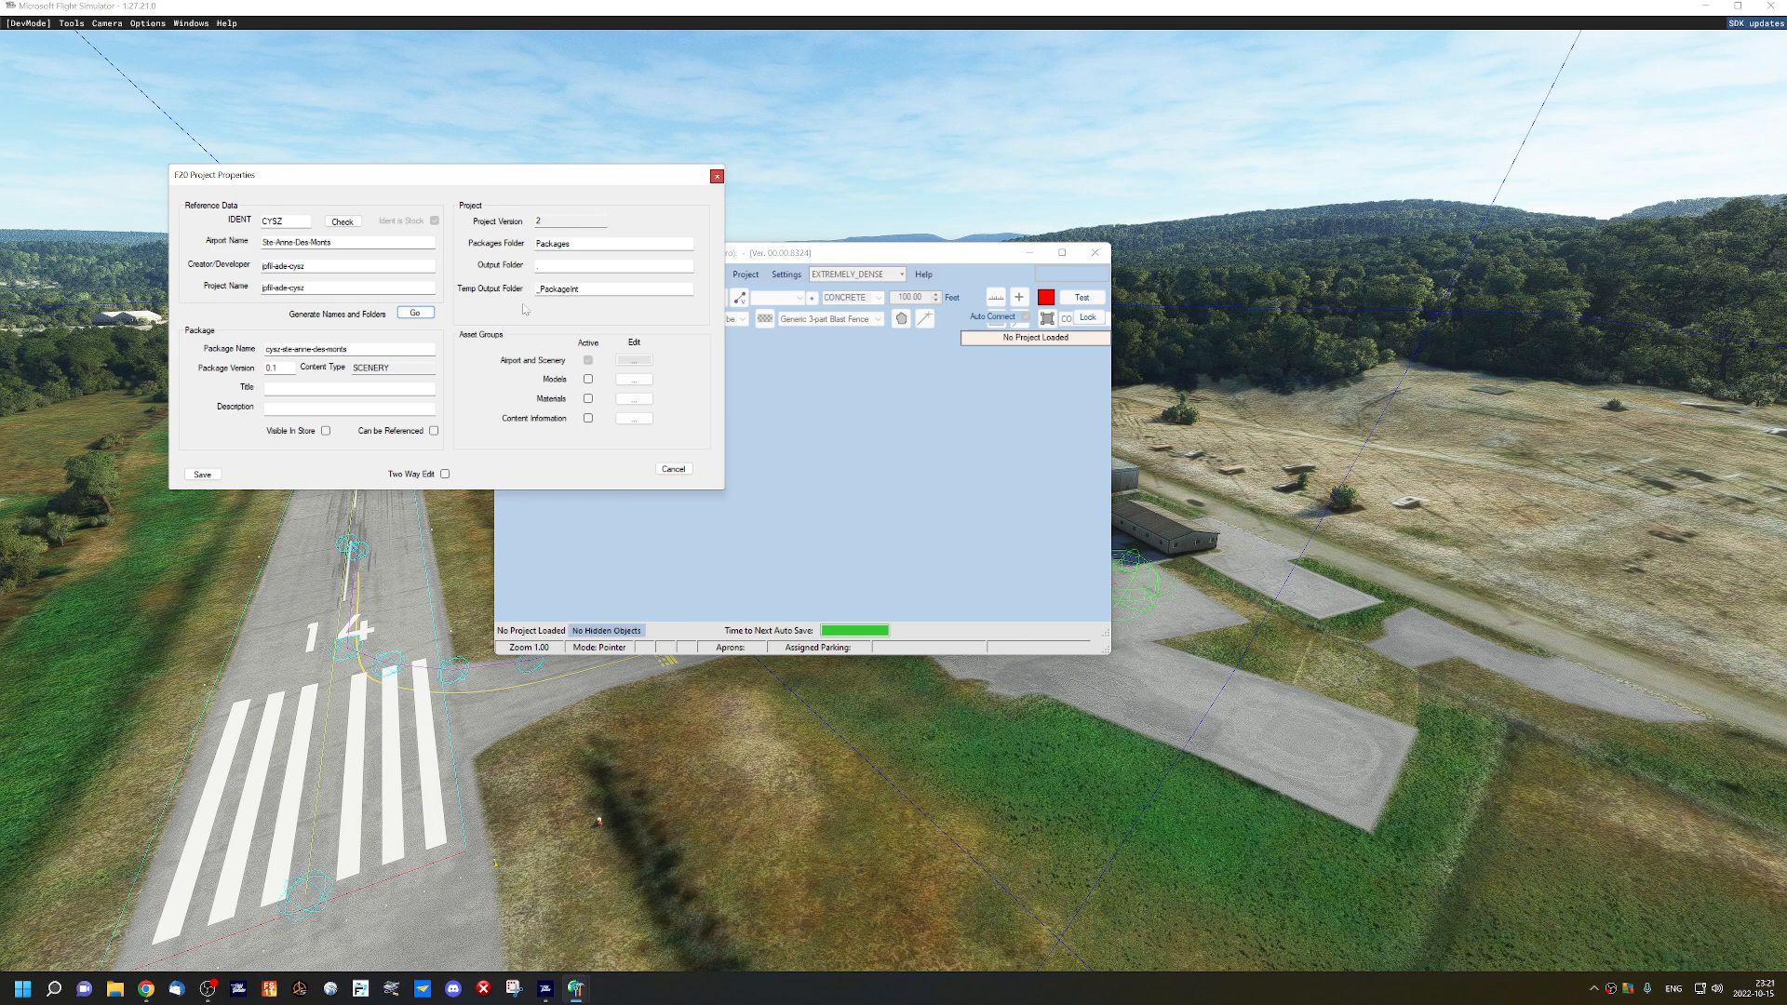
left_click(202, 475)
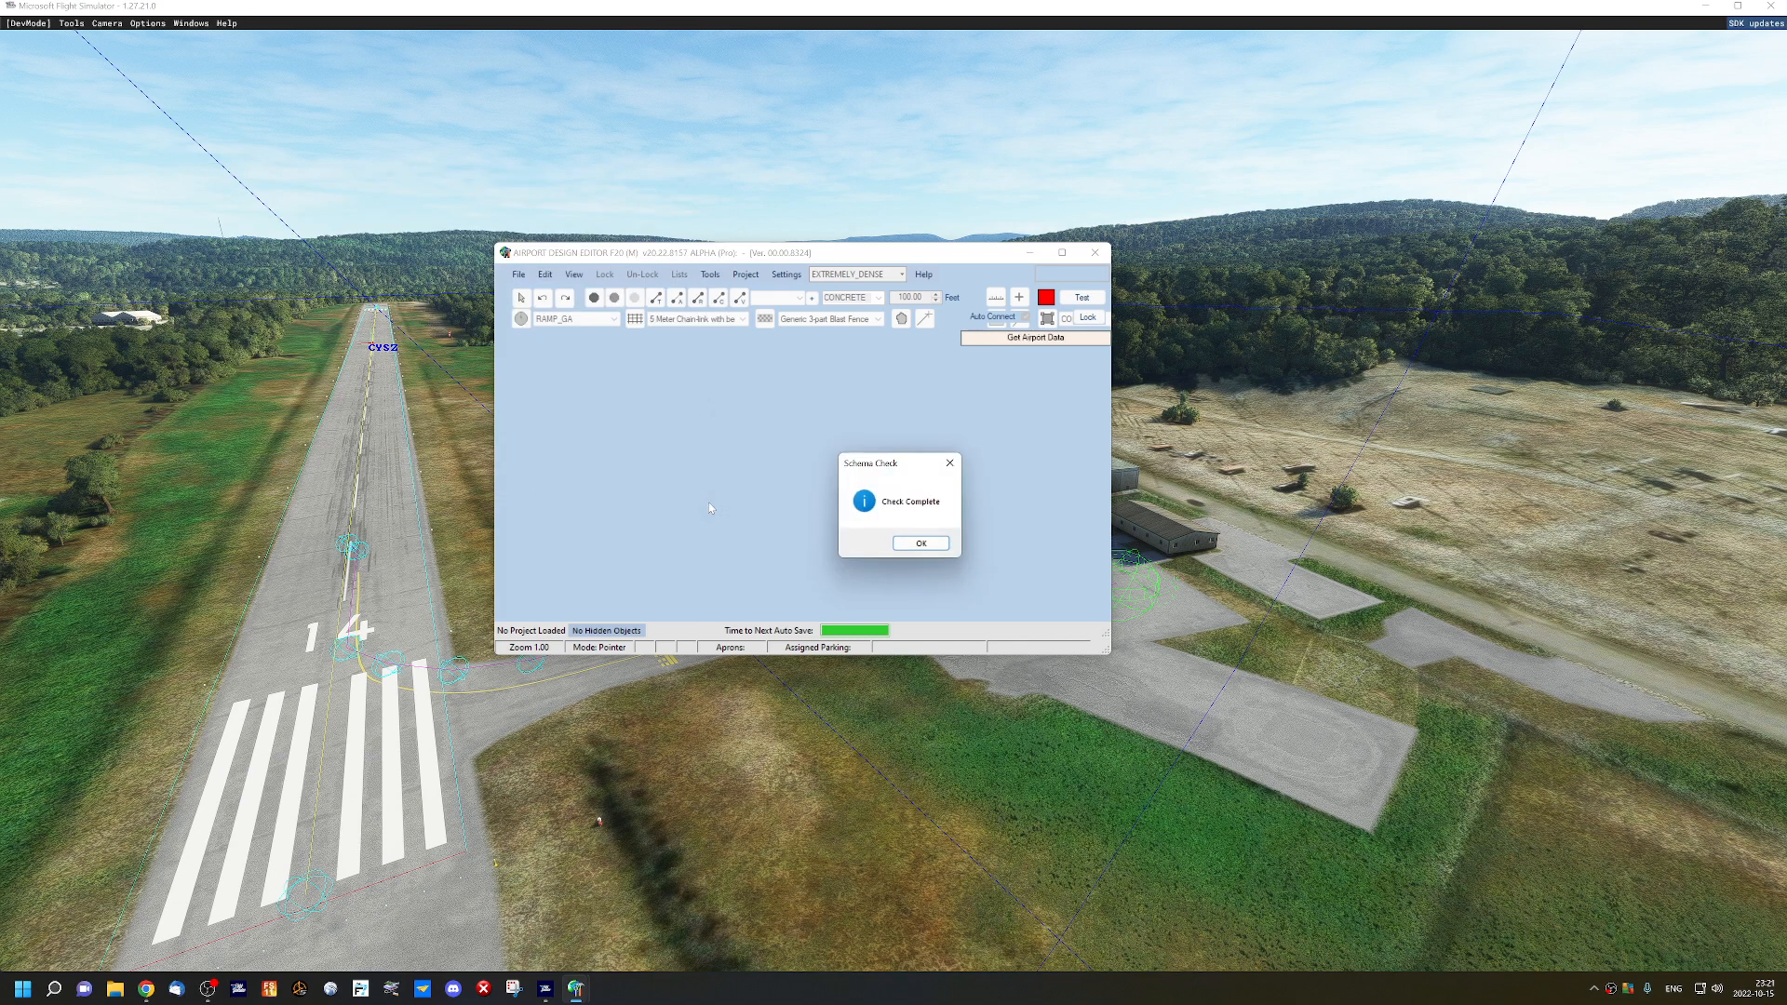
left_click(921, 544)
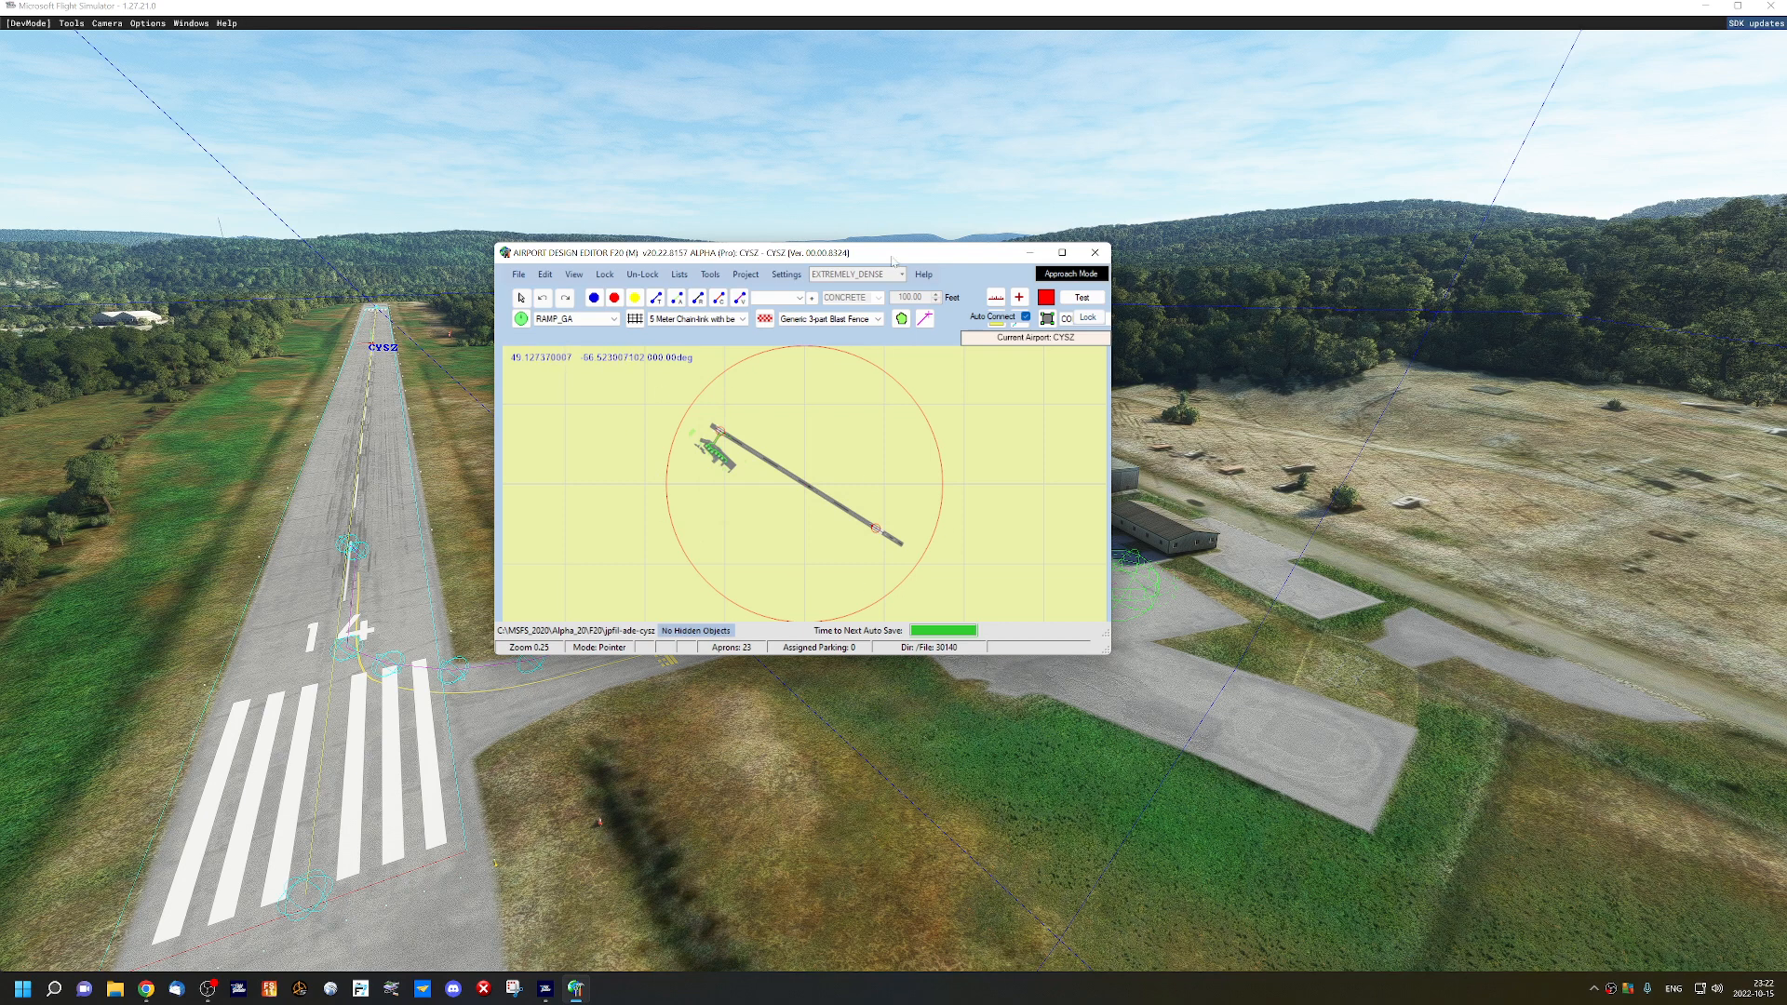
Export the CYSZ airport as XML source to C:\MSFS_2020\Alpha_20\F20\CYSZ.xml.
scroll(730, 453, "up", 1)
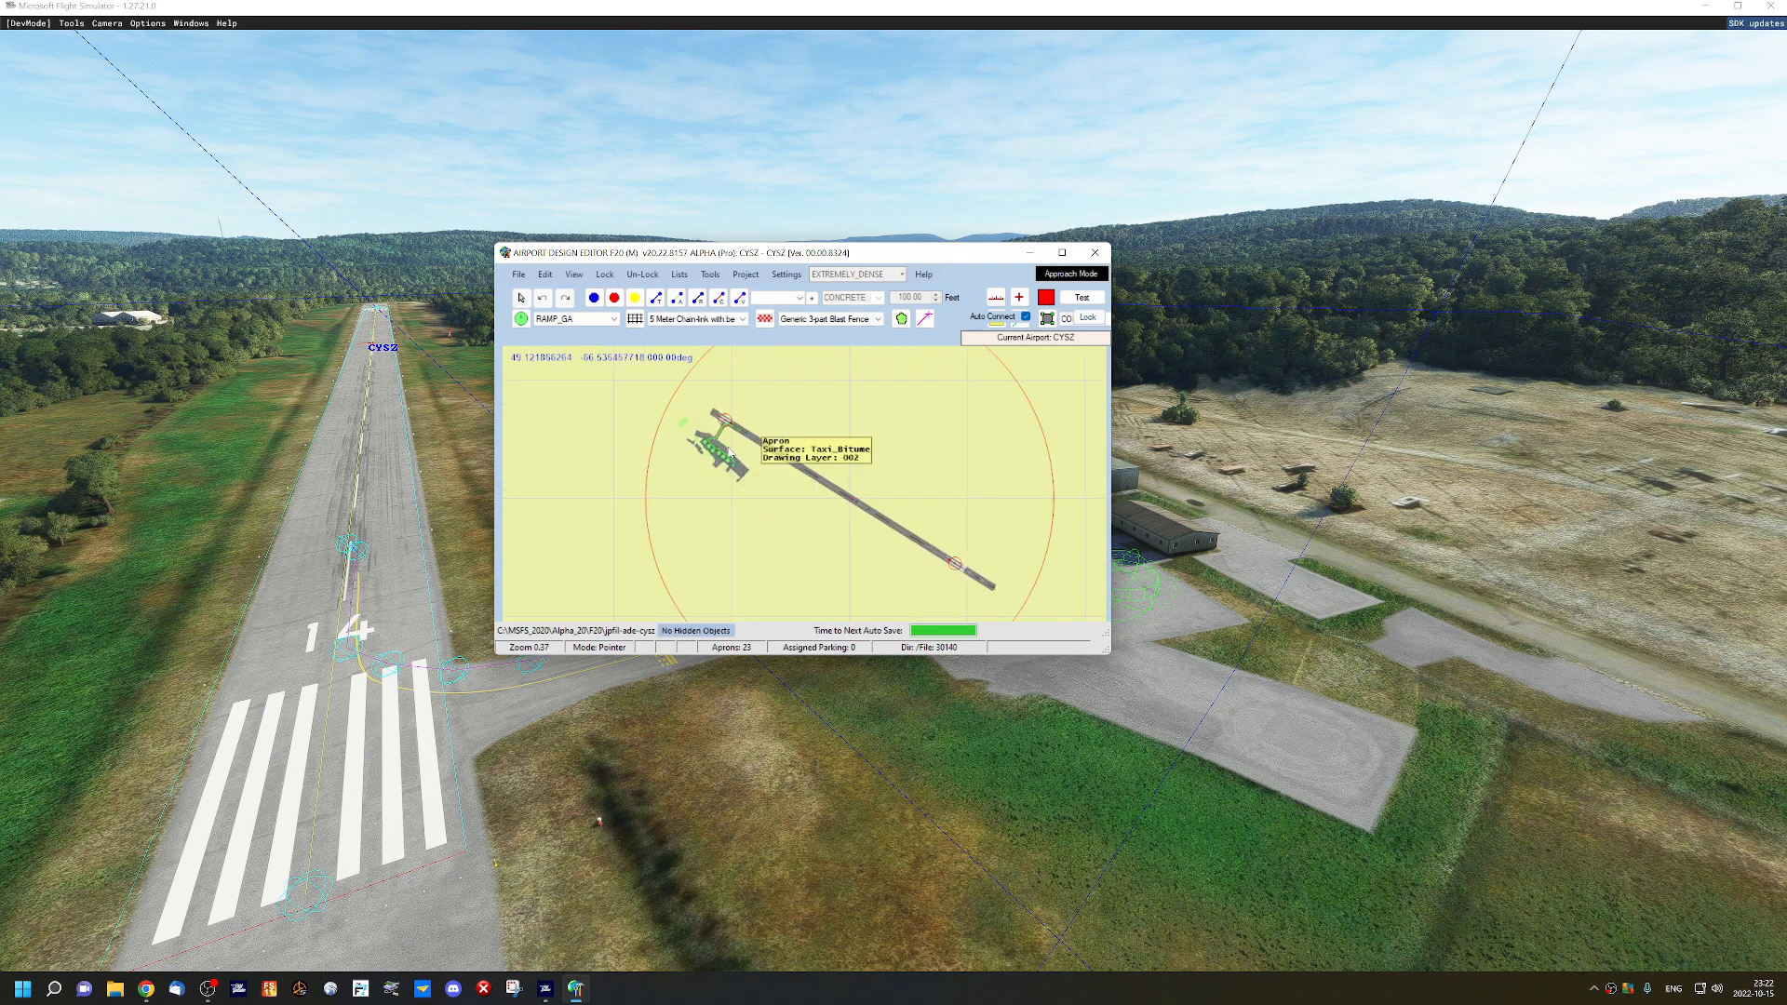
scroll(730, 453, "up", 4)
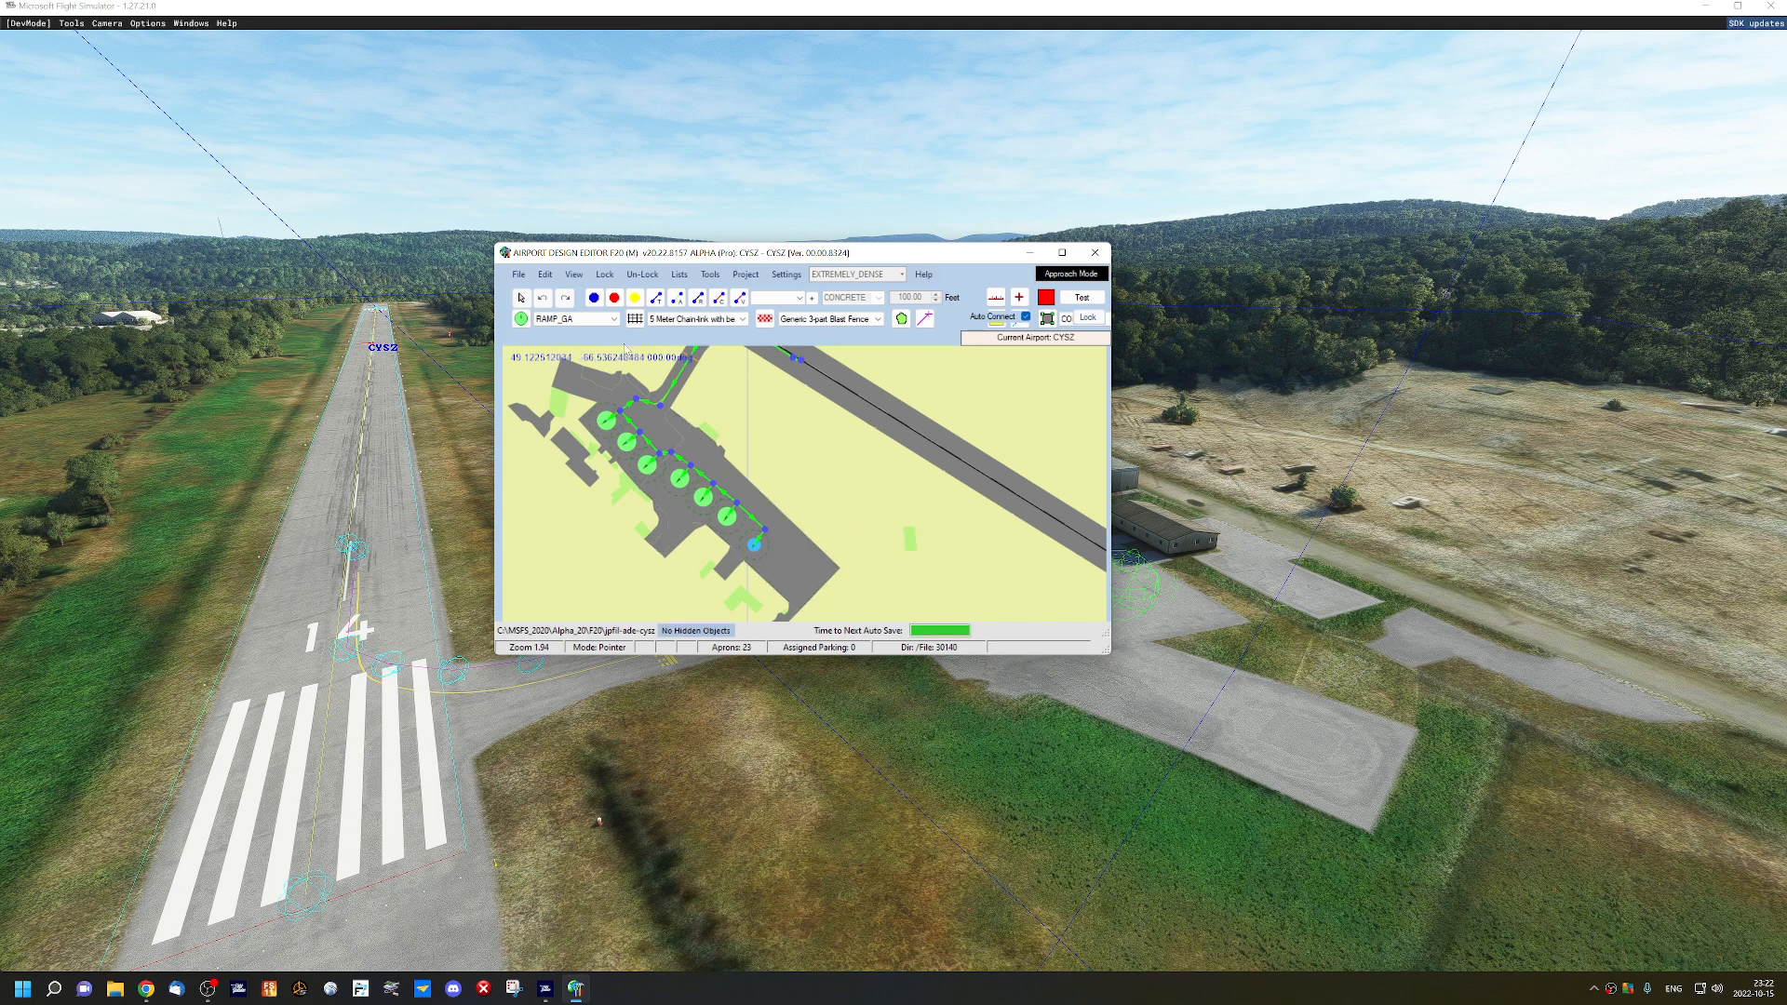
left_click(519, 274)
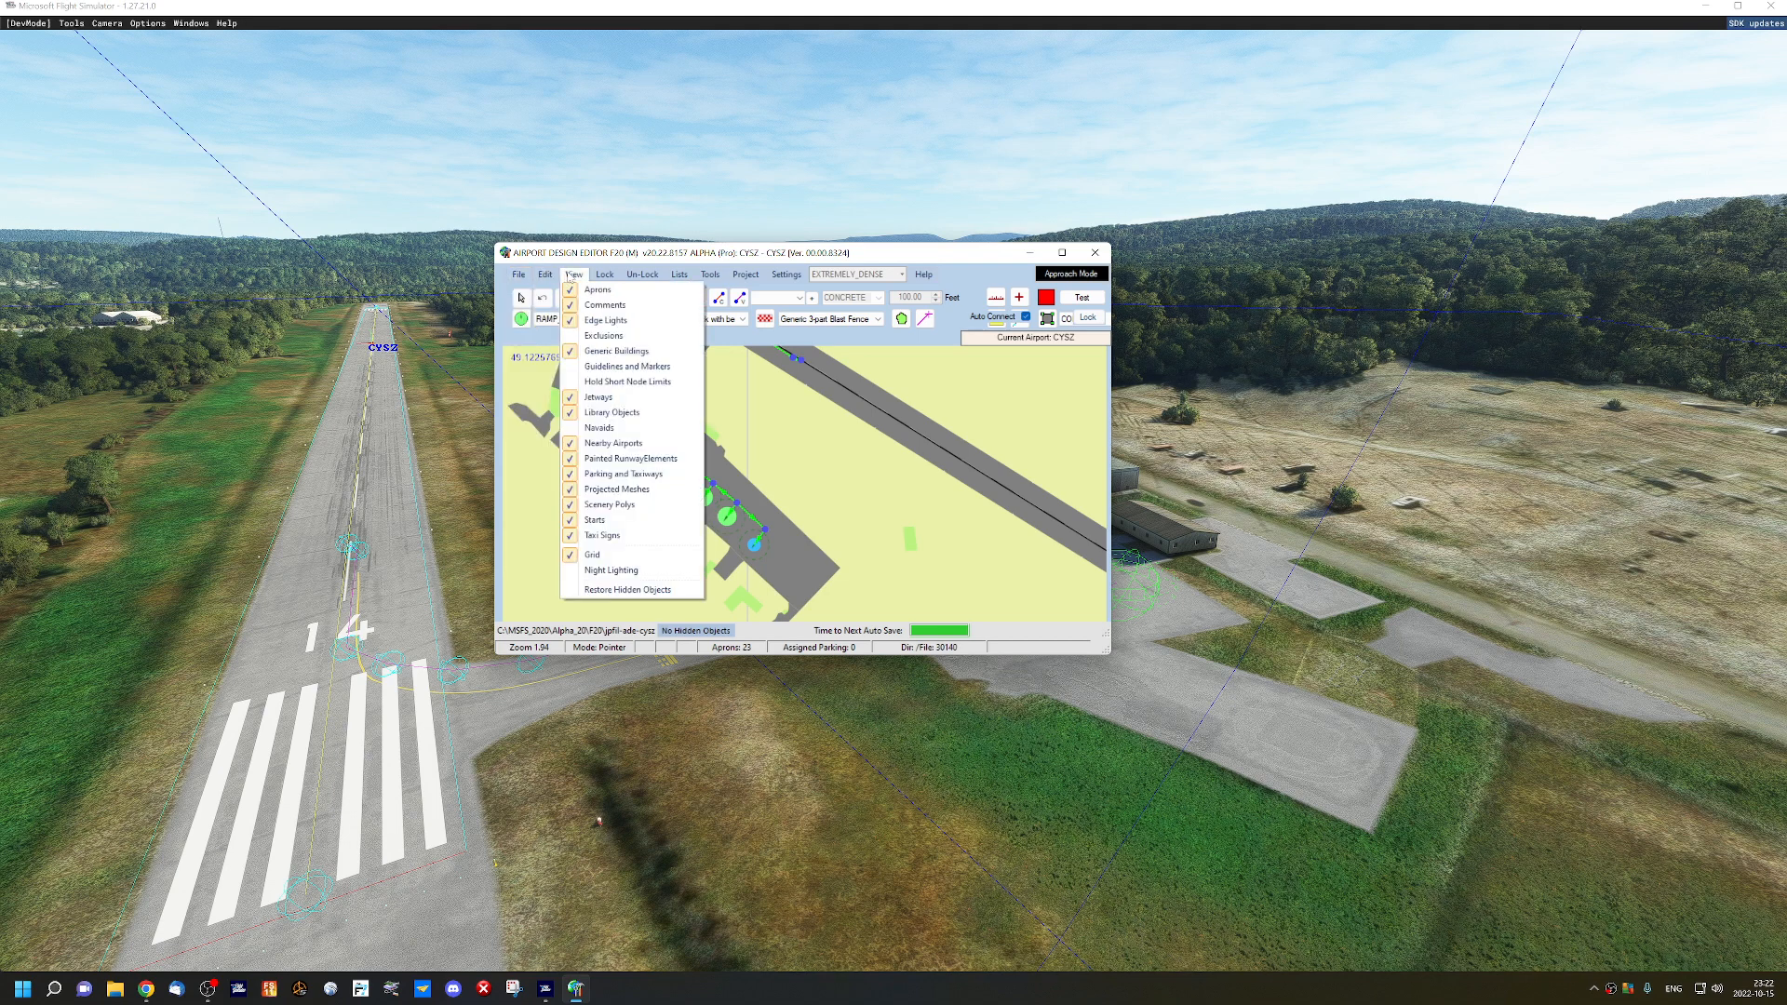
mouse_move(705, 278)
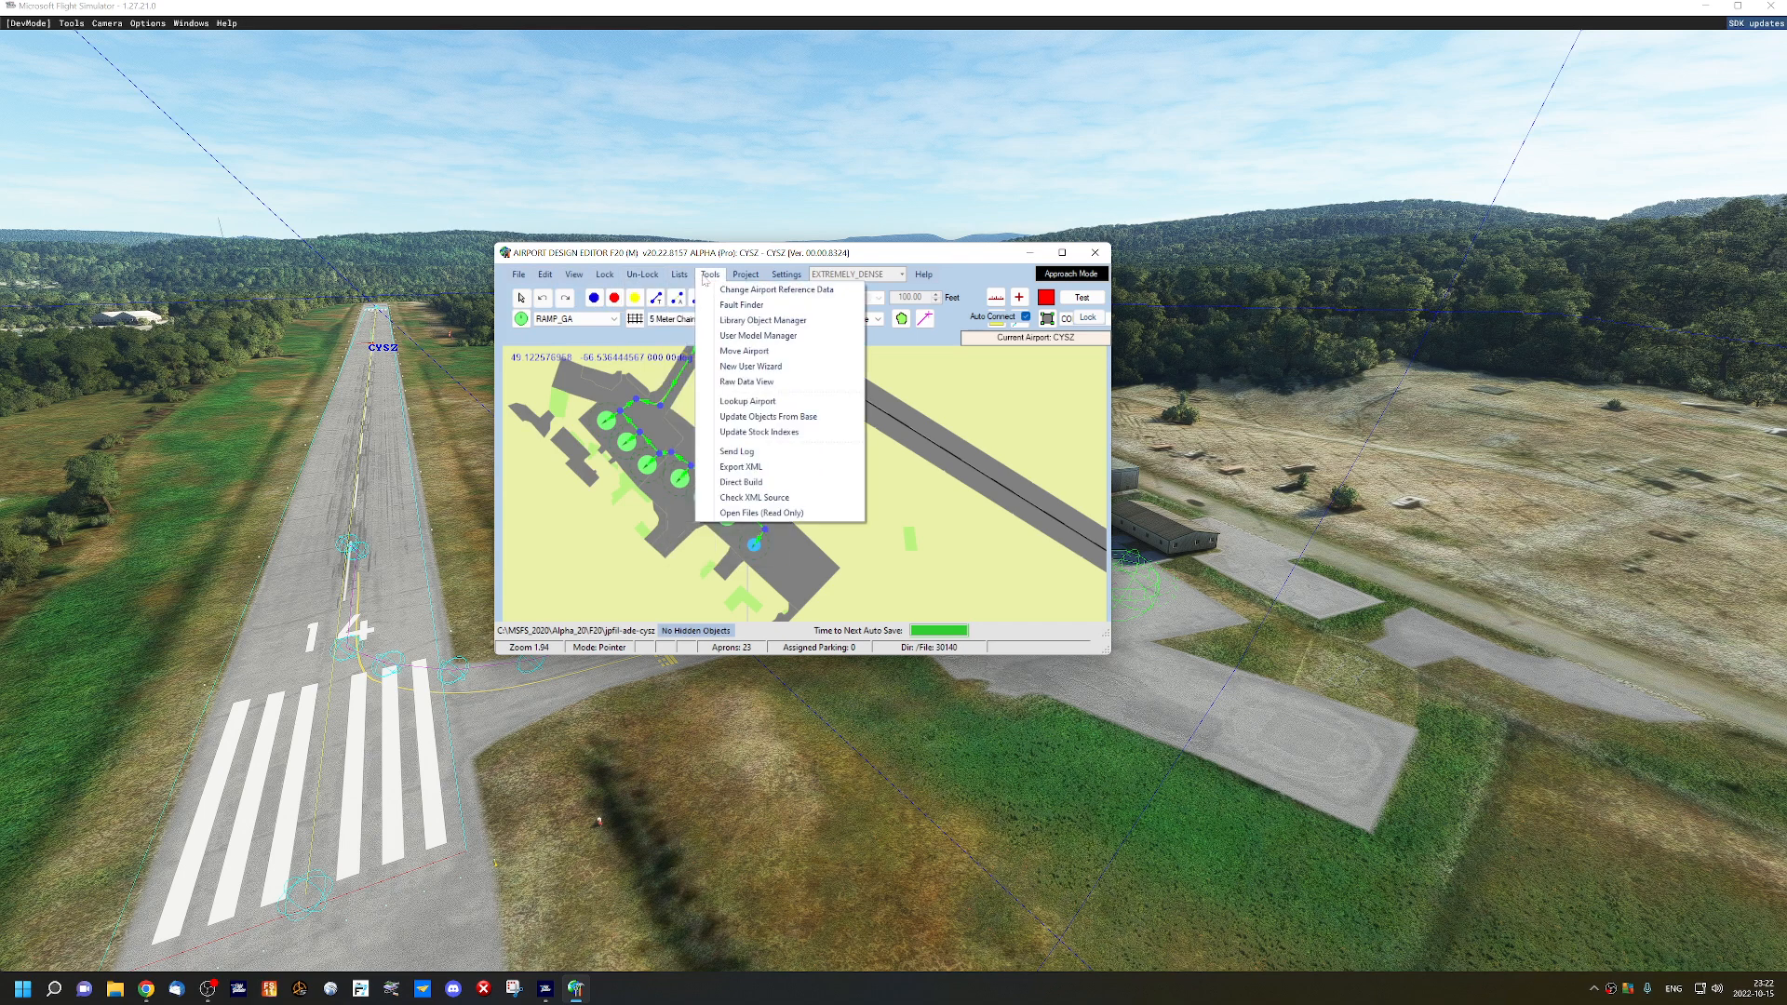
left_click(750, 468)
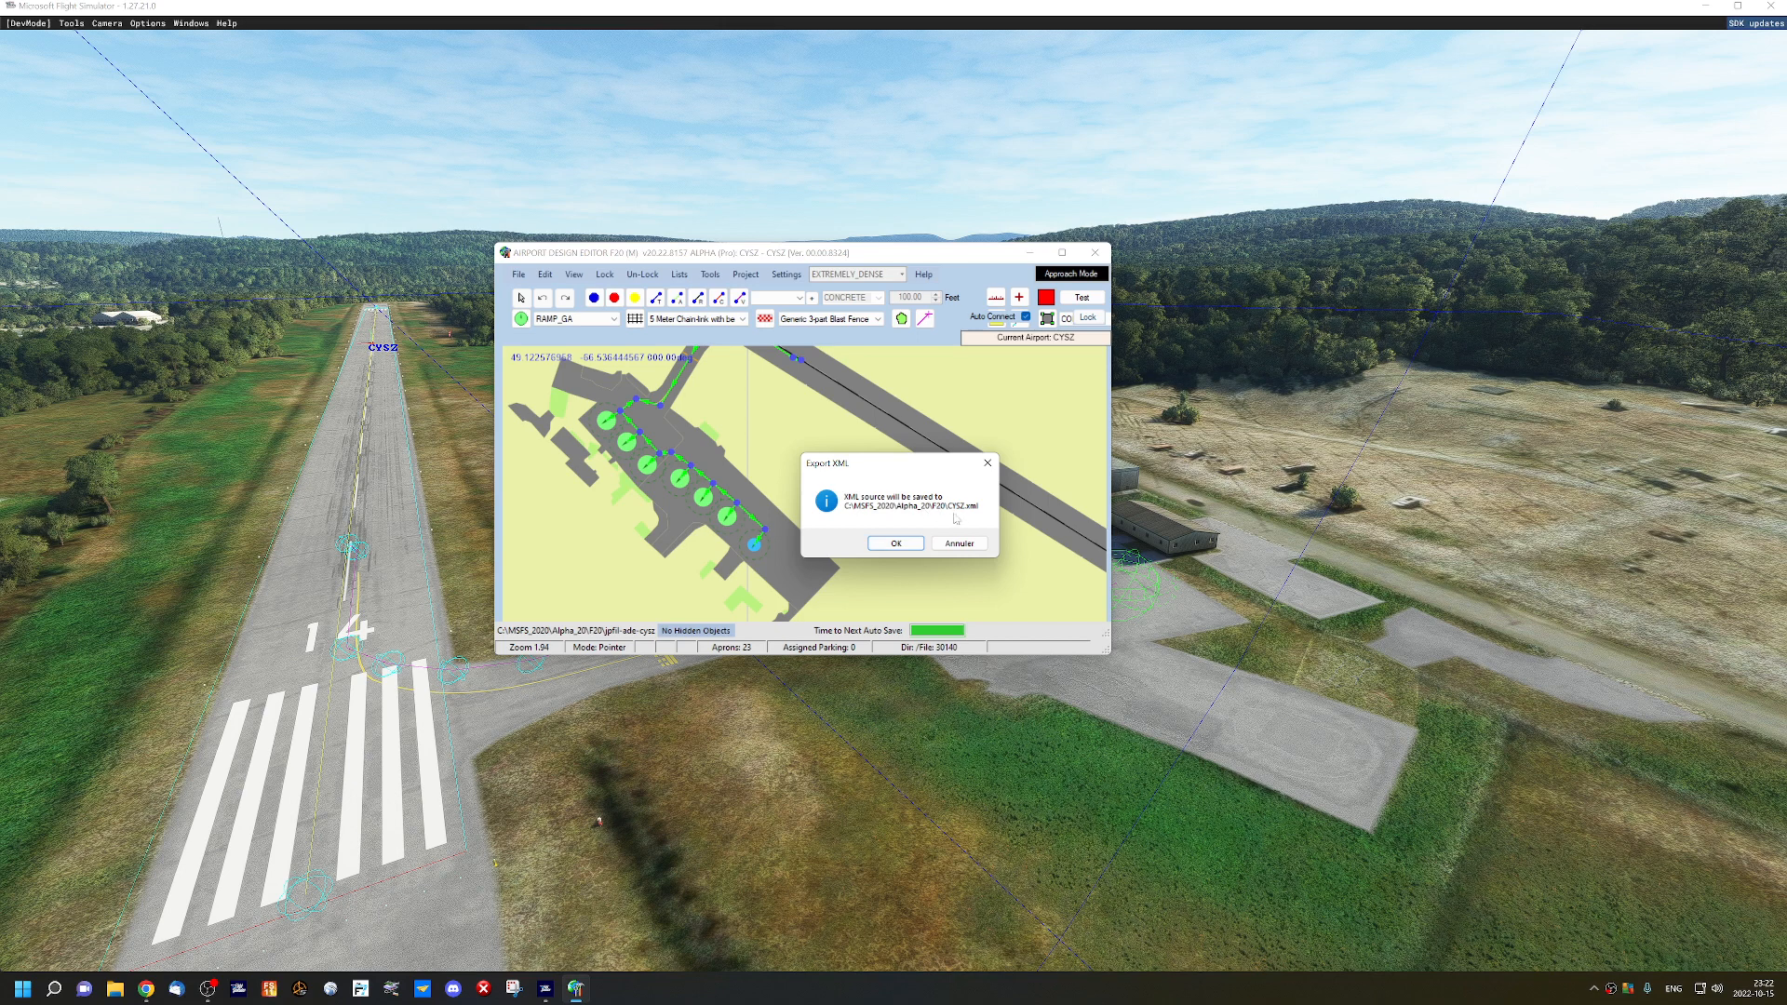
left_click(896, 543)
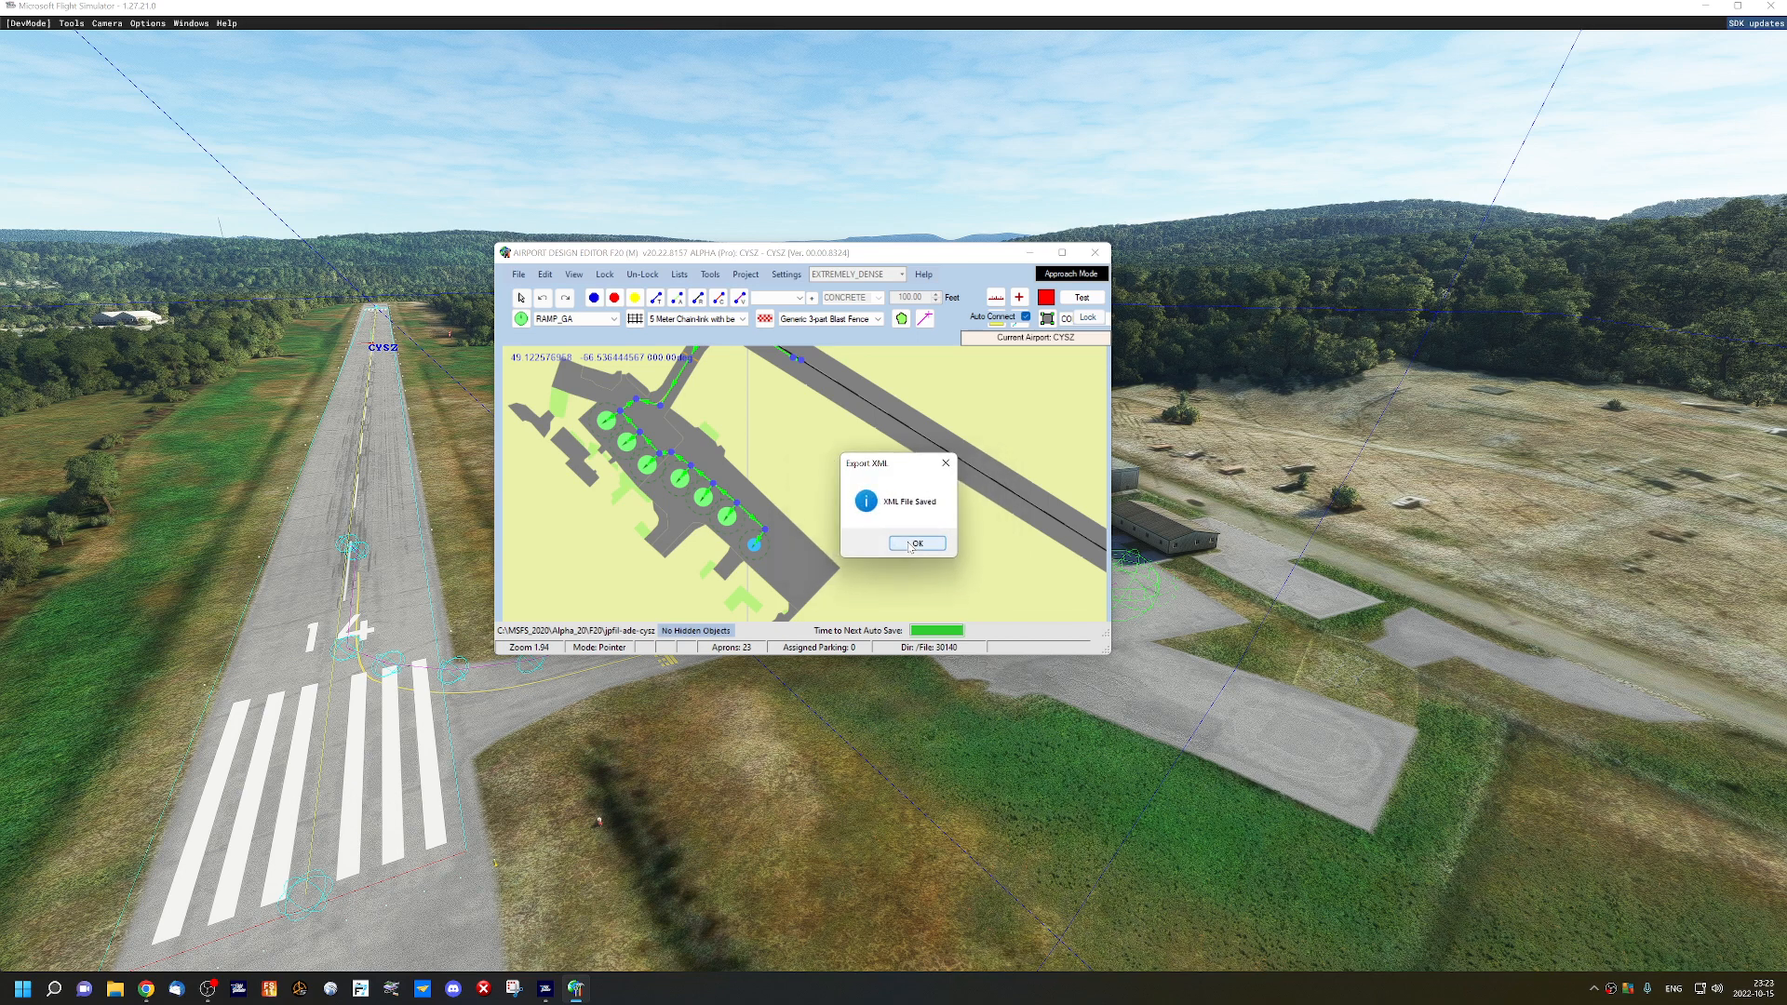
left_click(911, 545)
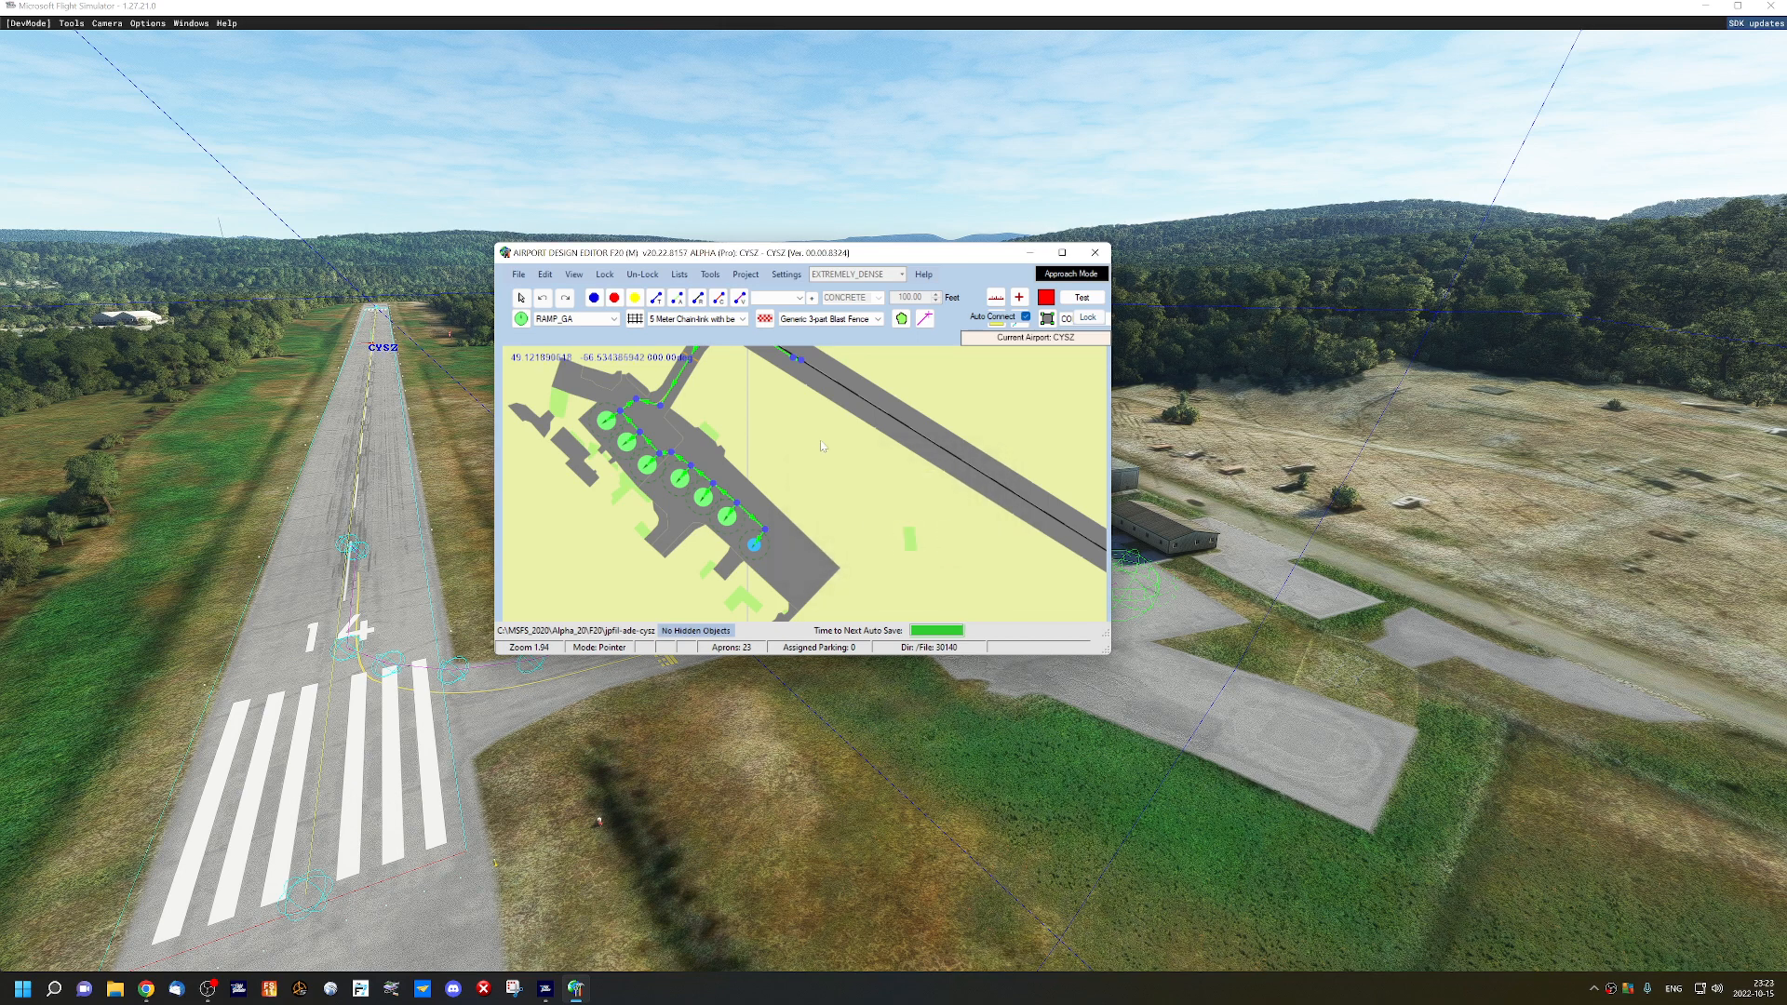
Close Airport Design Editor and return to the simulator.
scroll(811, 438, "down", 2)
scroll(812, 438, "down", 4)
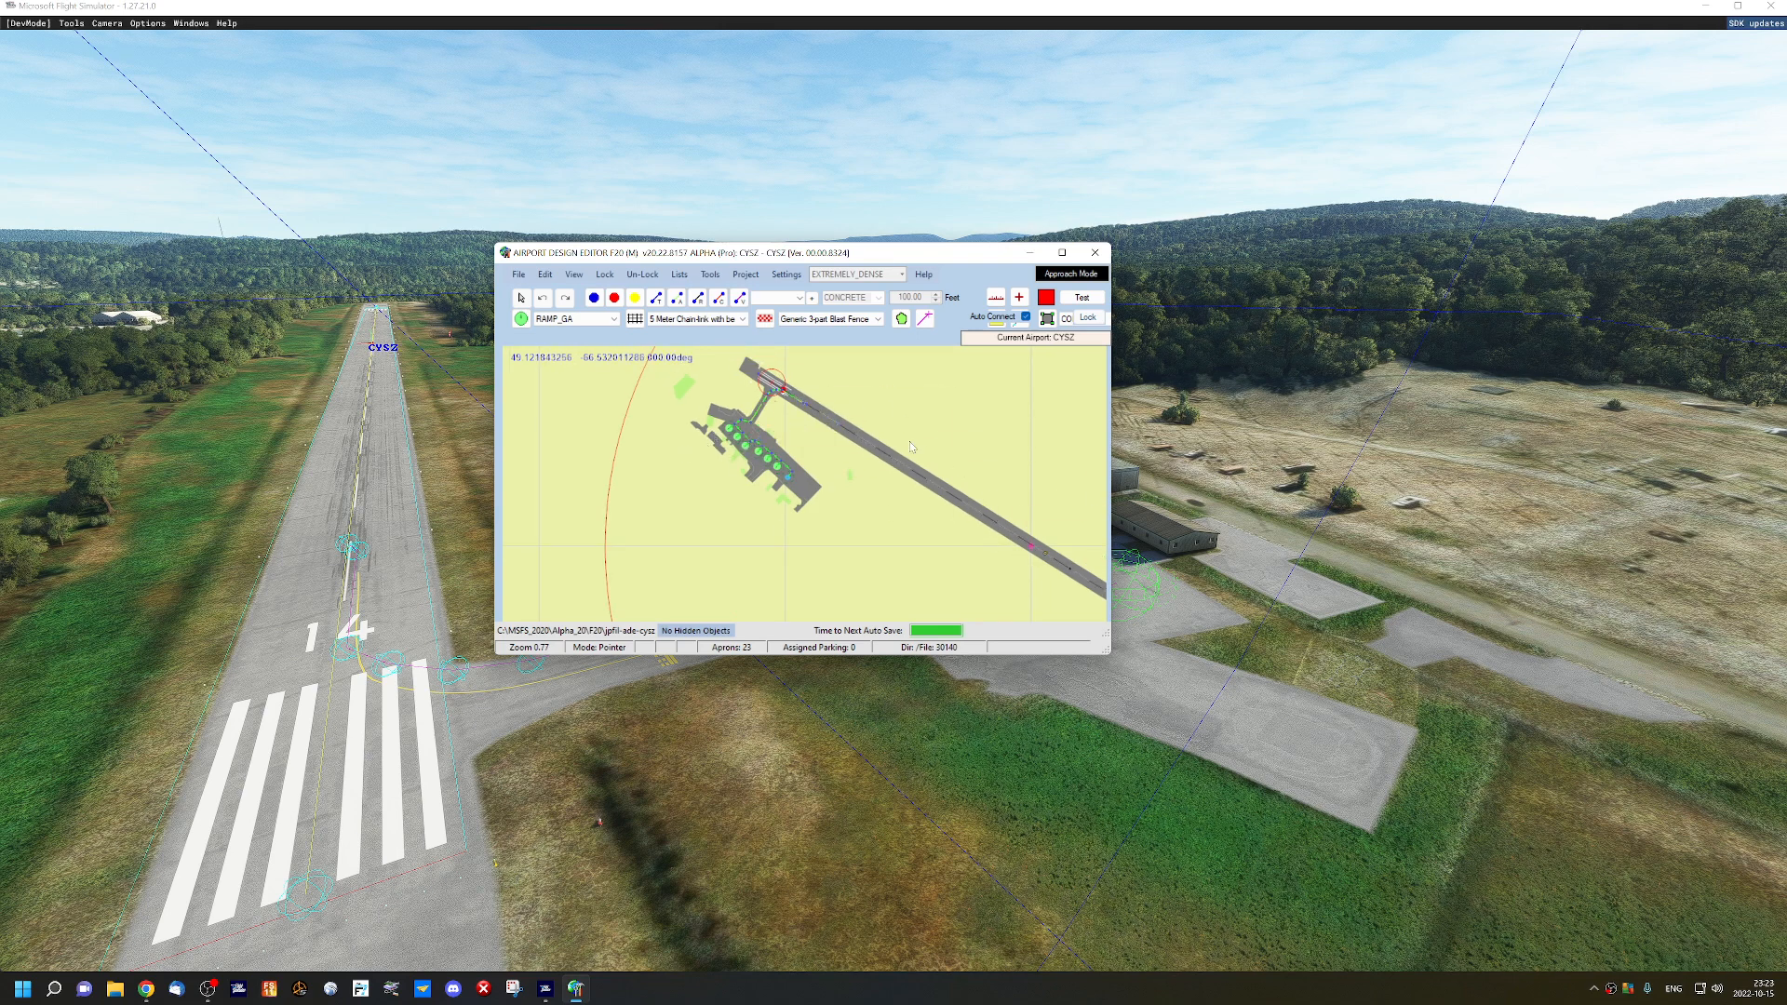
left_click(1096, 253)
left_click(871, 544)
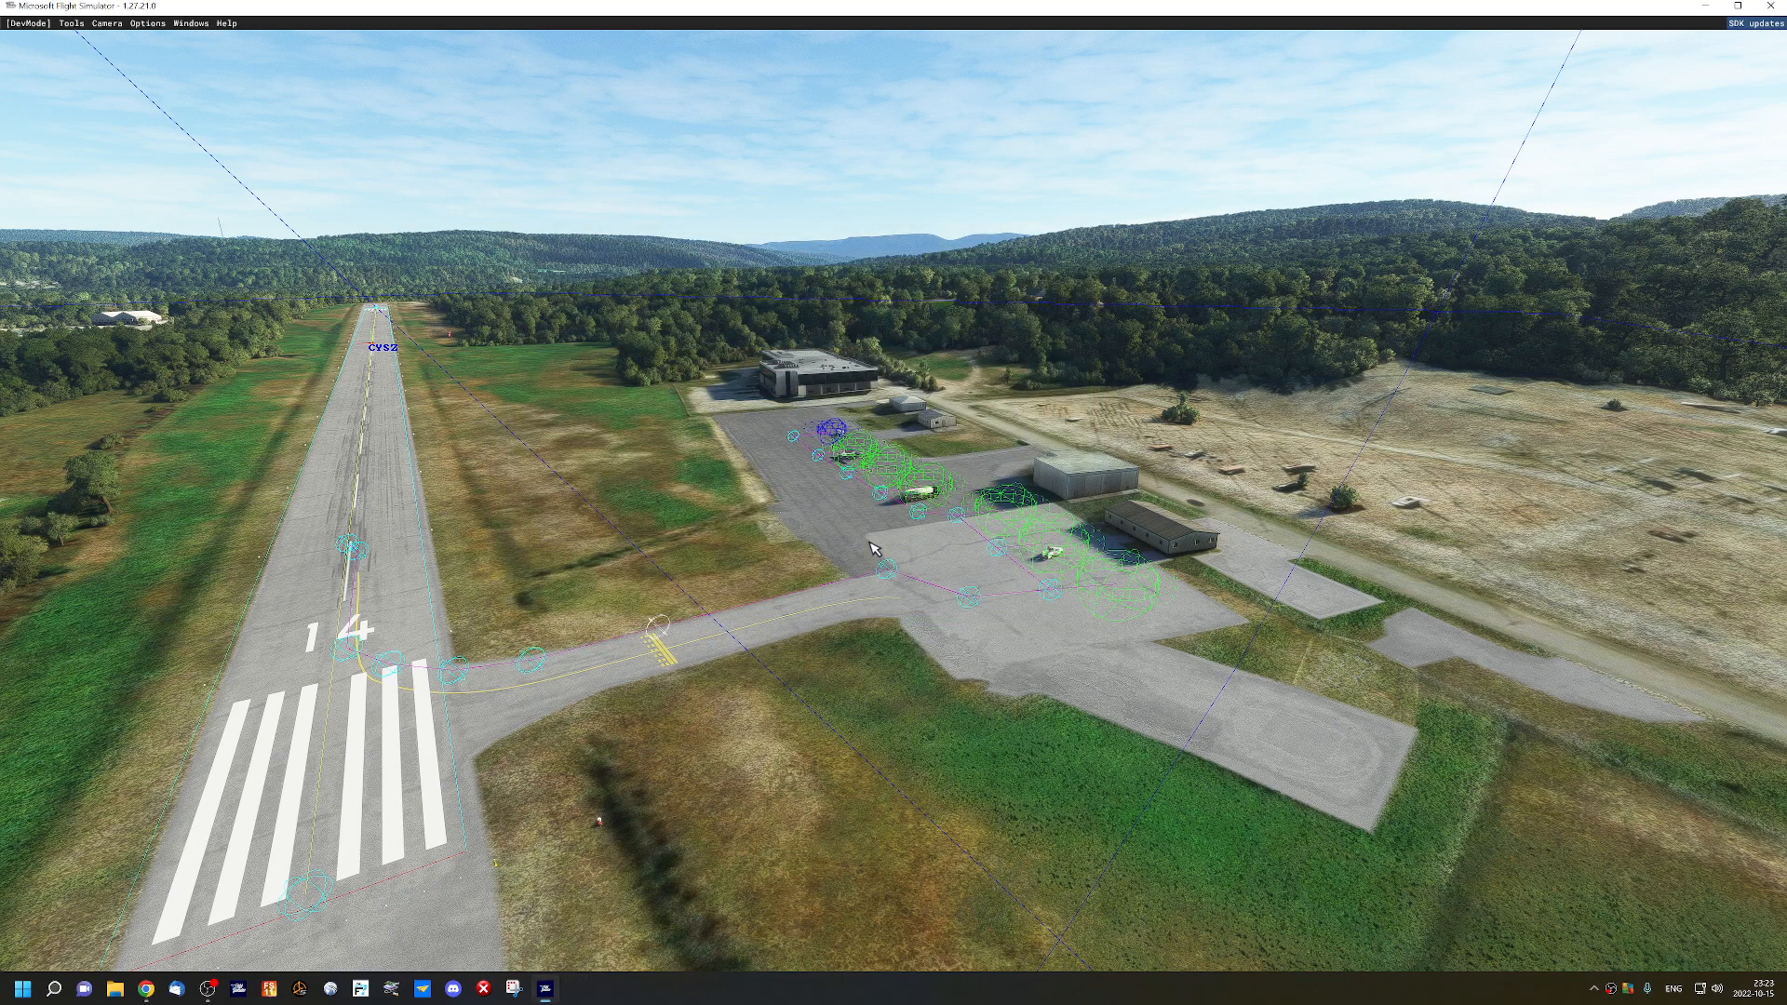
Minimize the simulator, browse to C:\MSFS_2020\Alpha_20\F20 and open the exported CYSZ.xml file in Notepad++.
left_click(1708, 8)
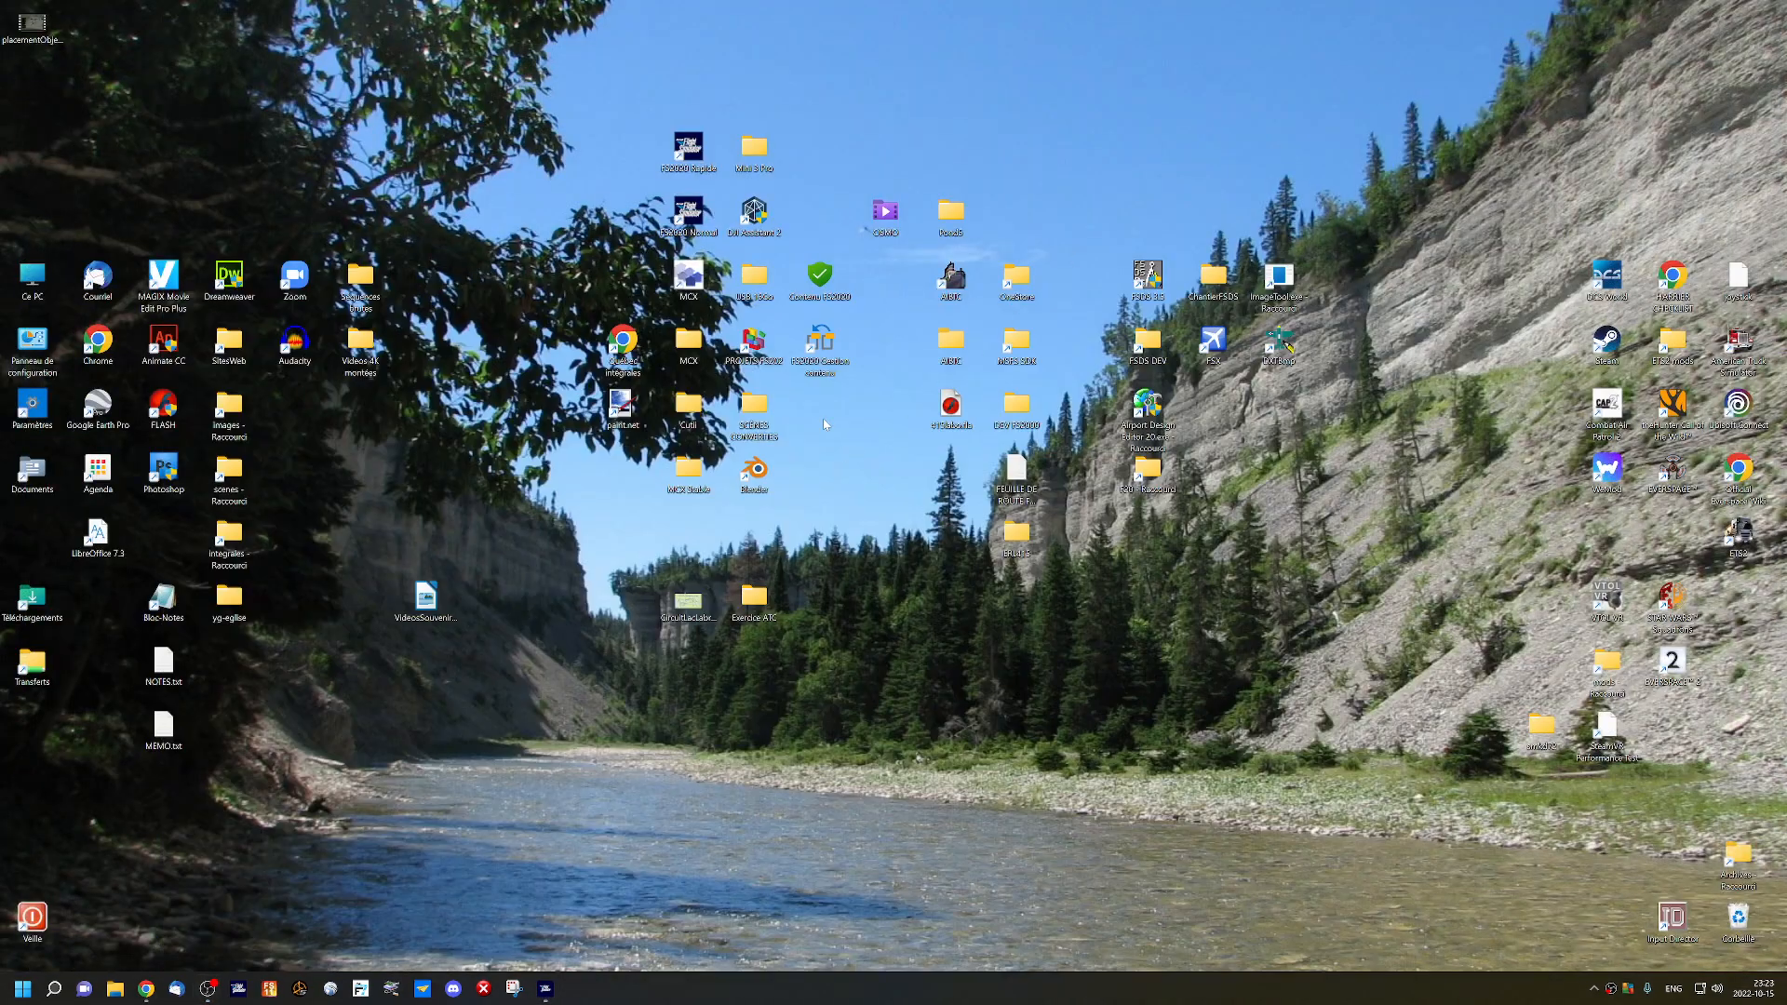
double_click(33, 278)
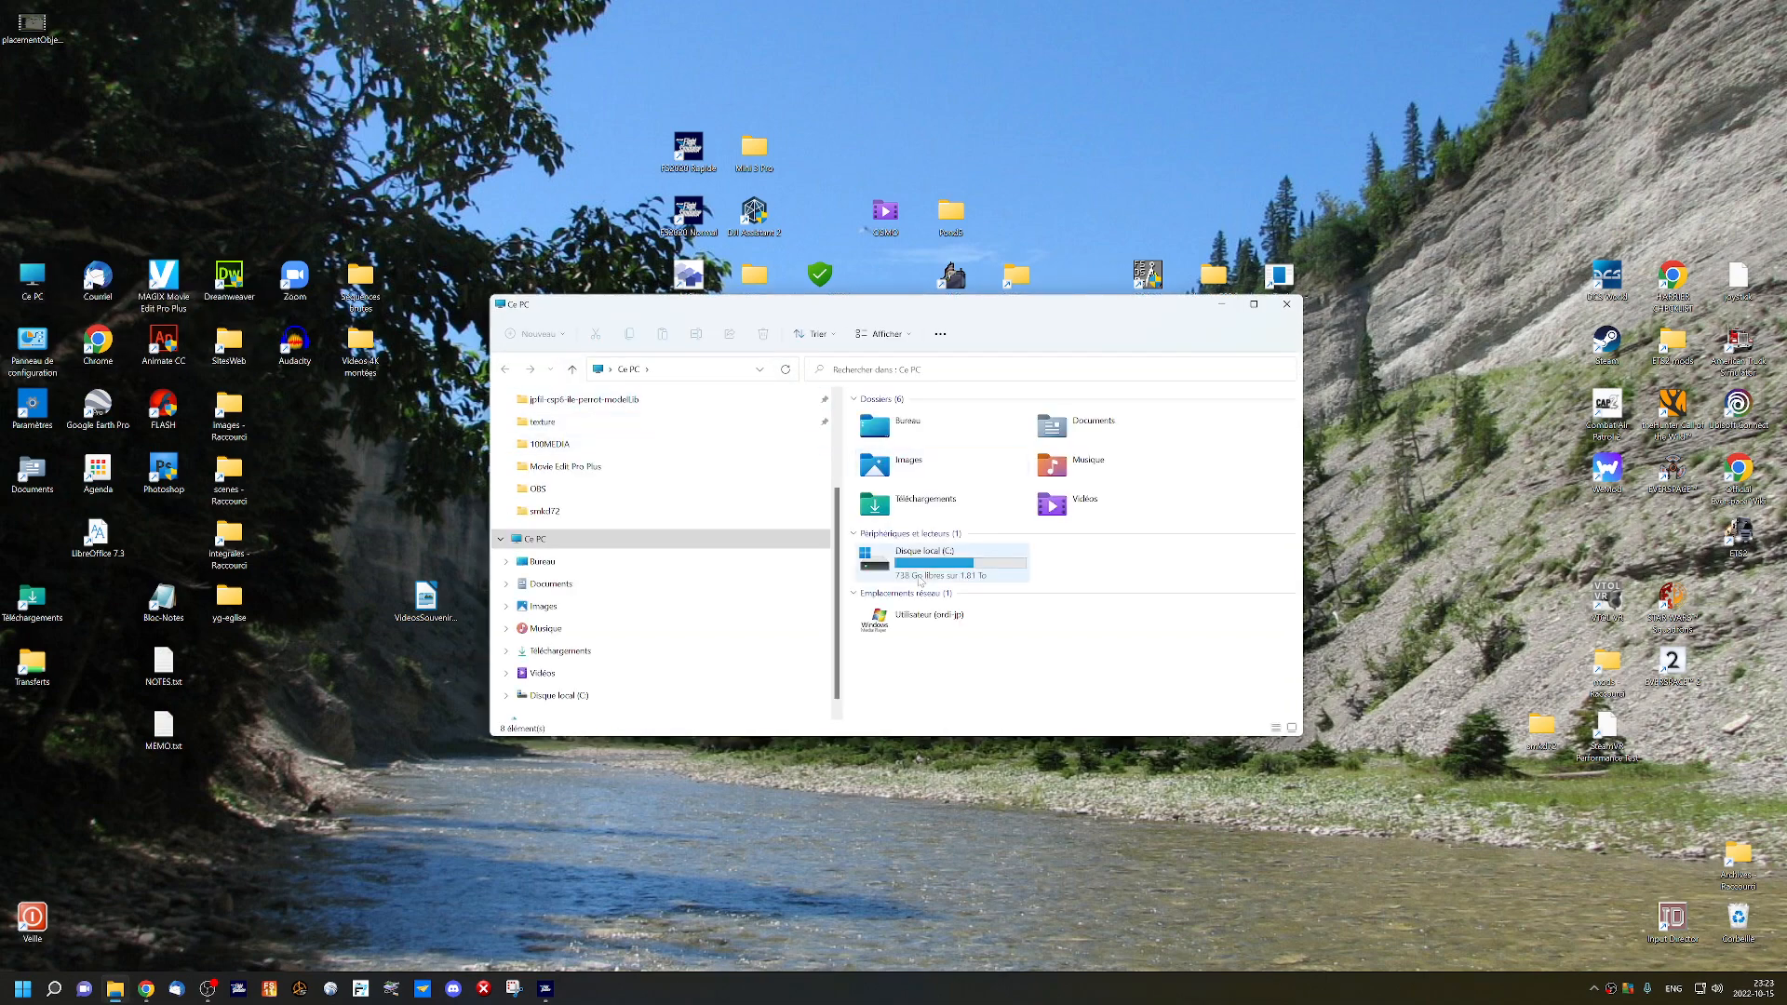
double_click(926, 570)
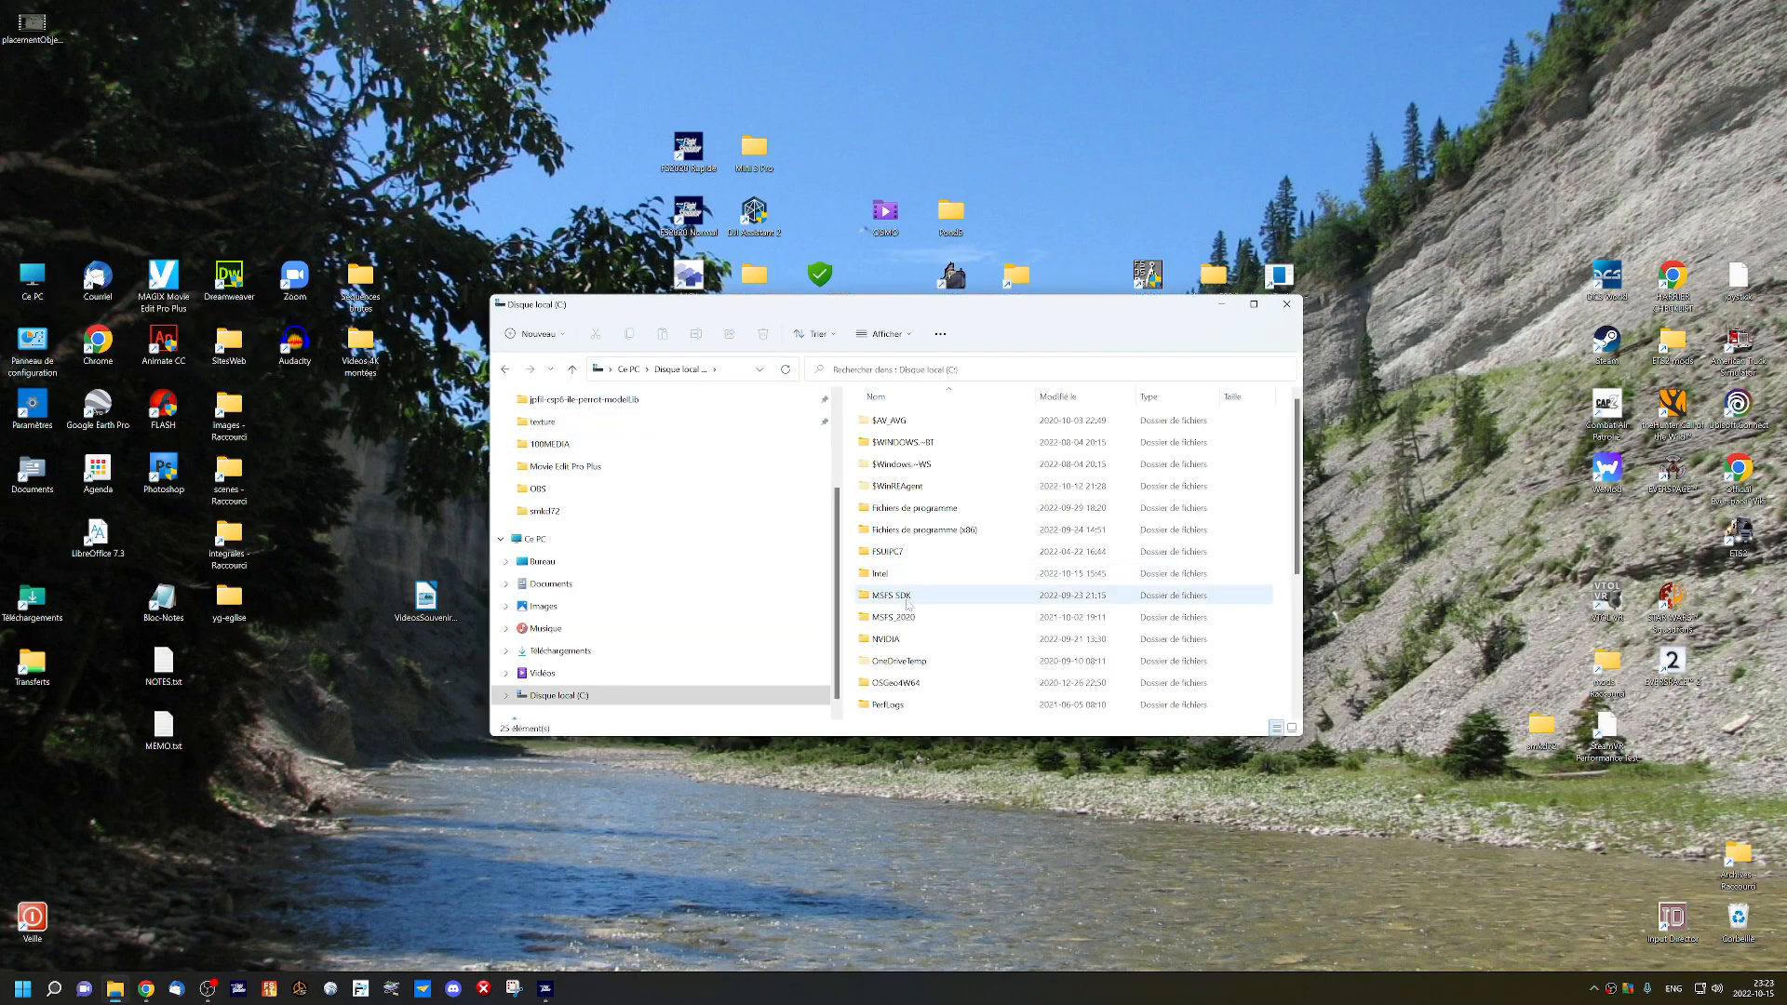
double_click(893, 617)
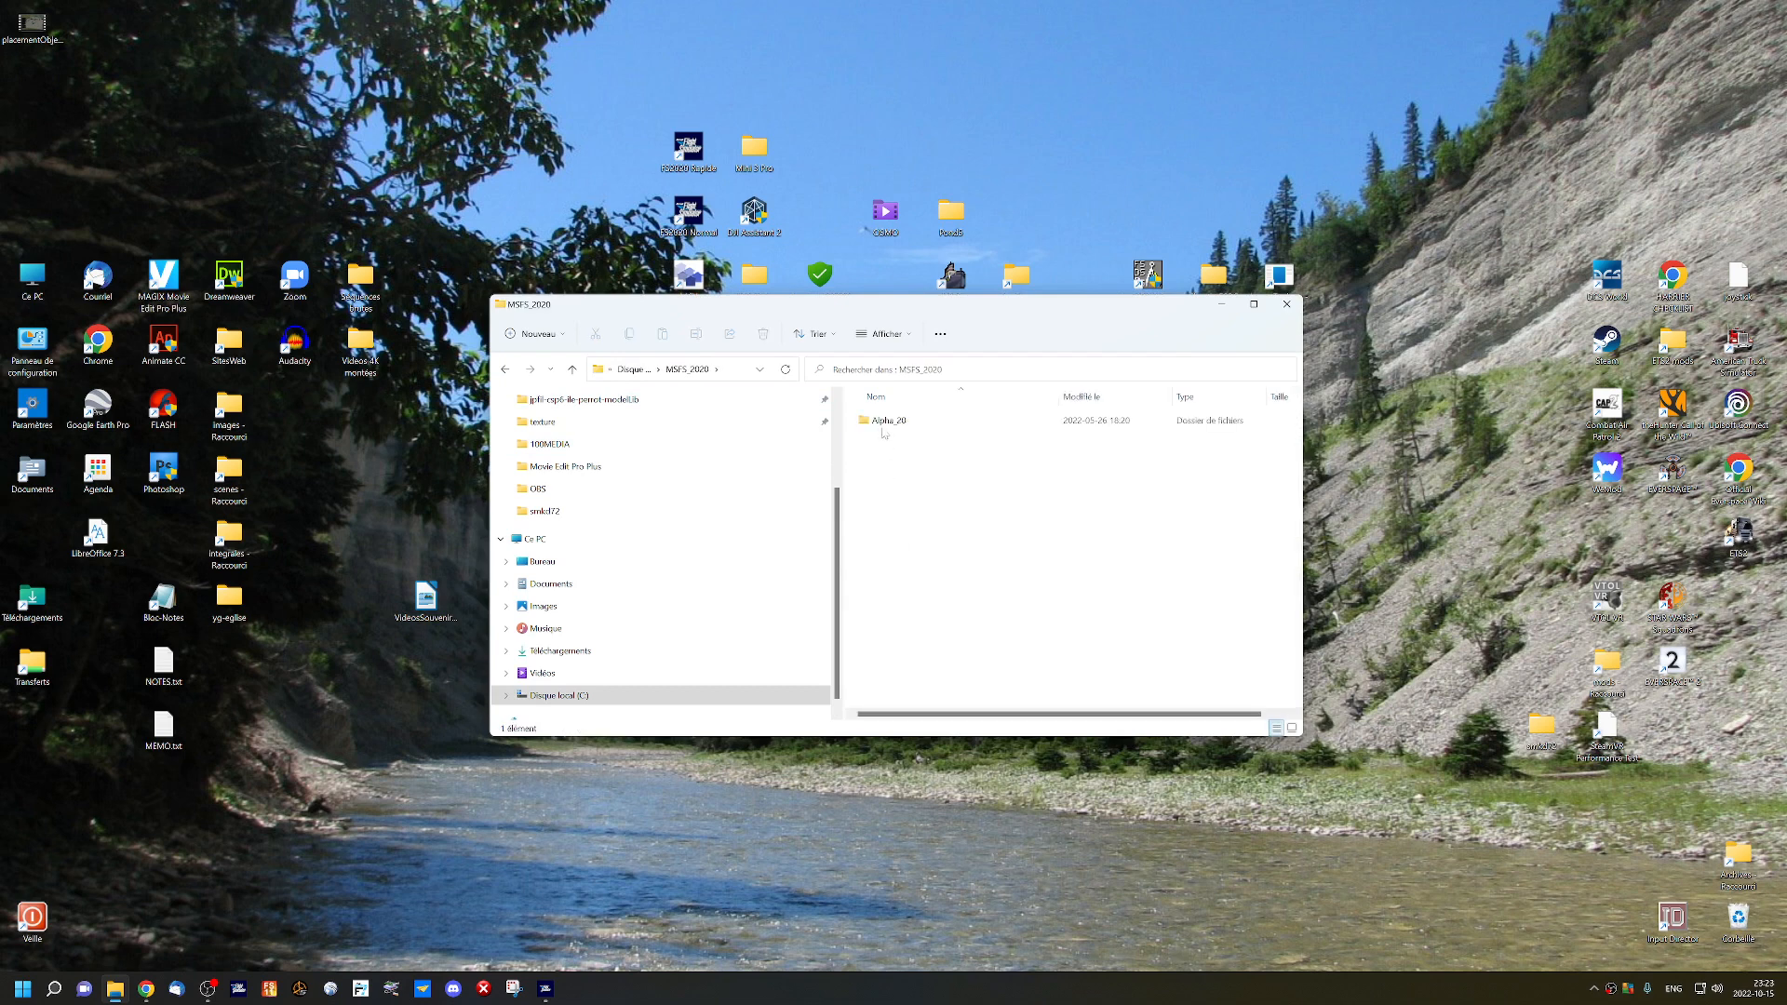
double_click(880, 420)
double_click(884, 444)
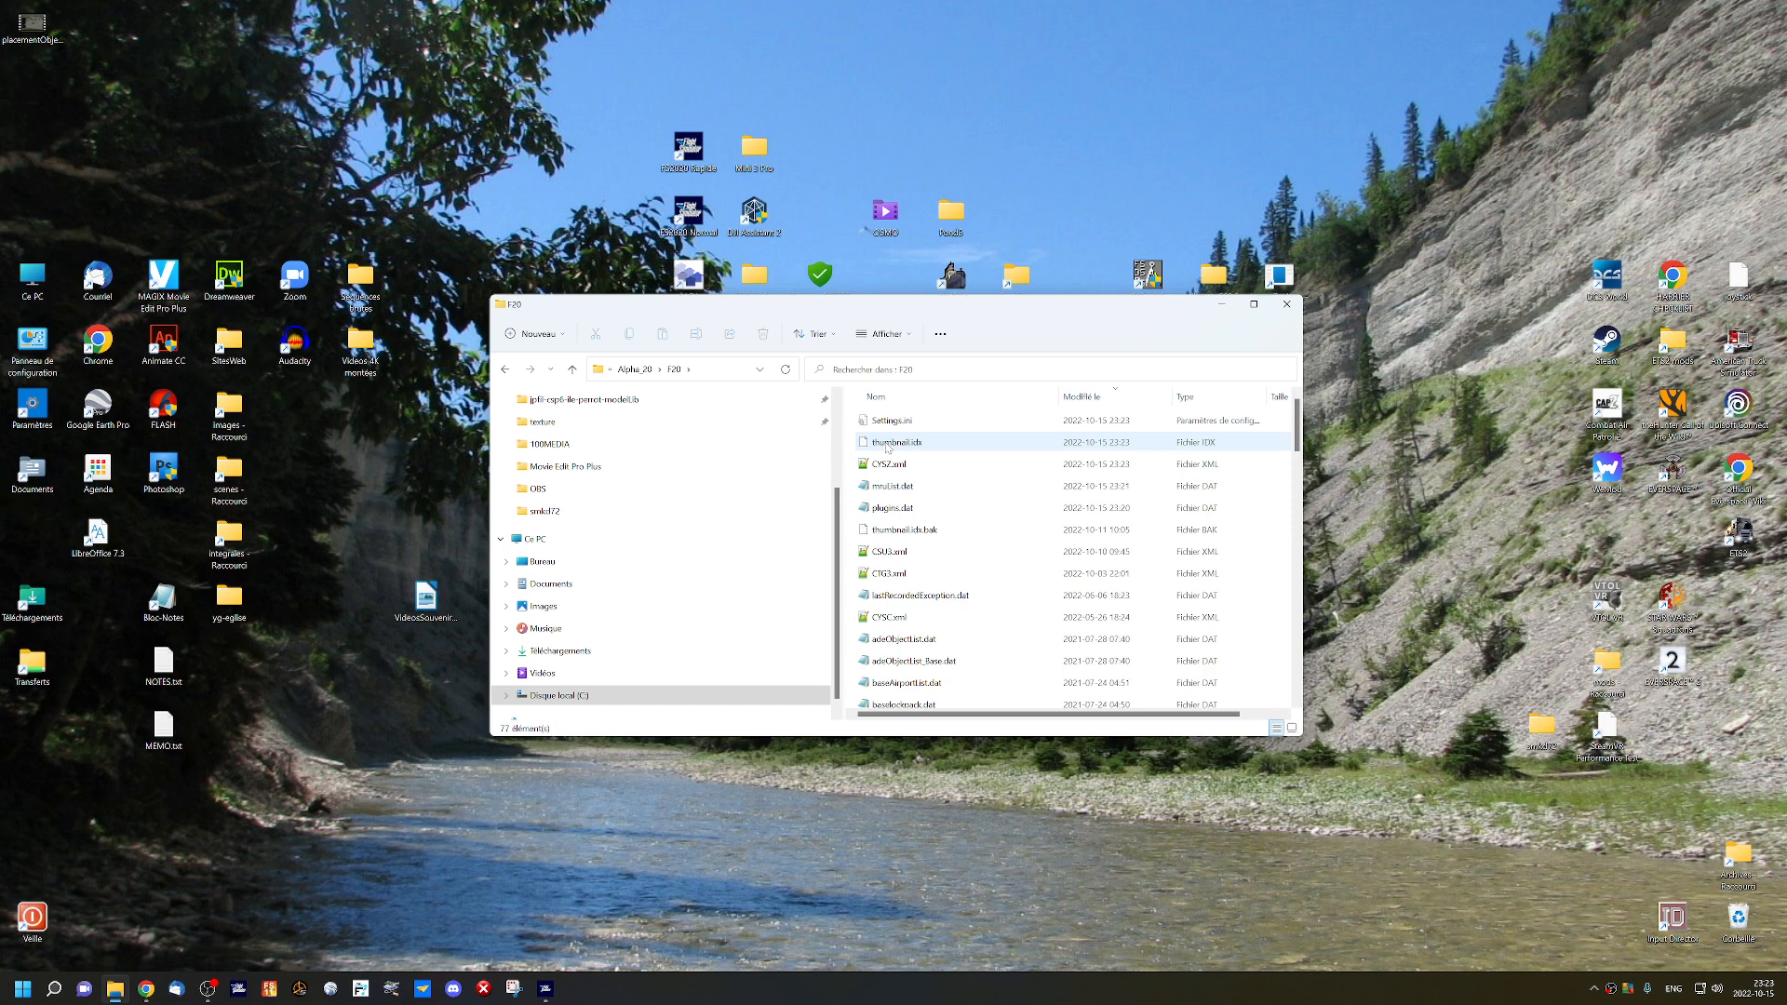
left_click(890, 470)
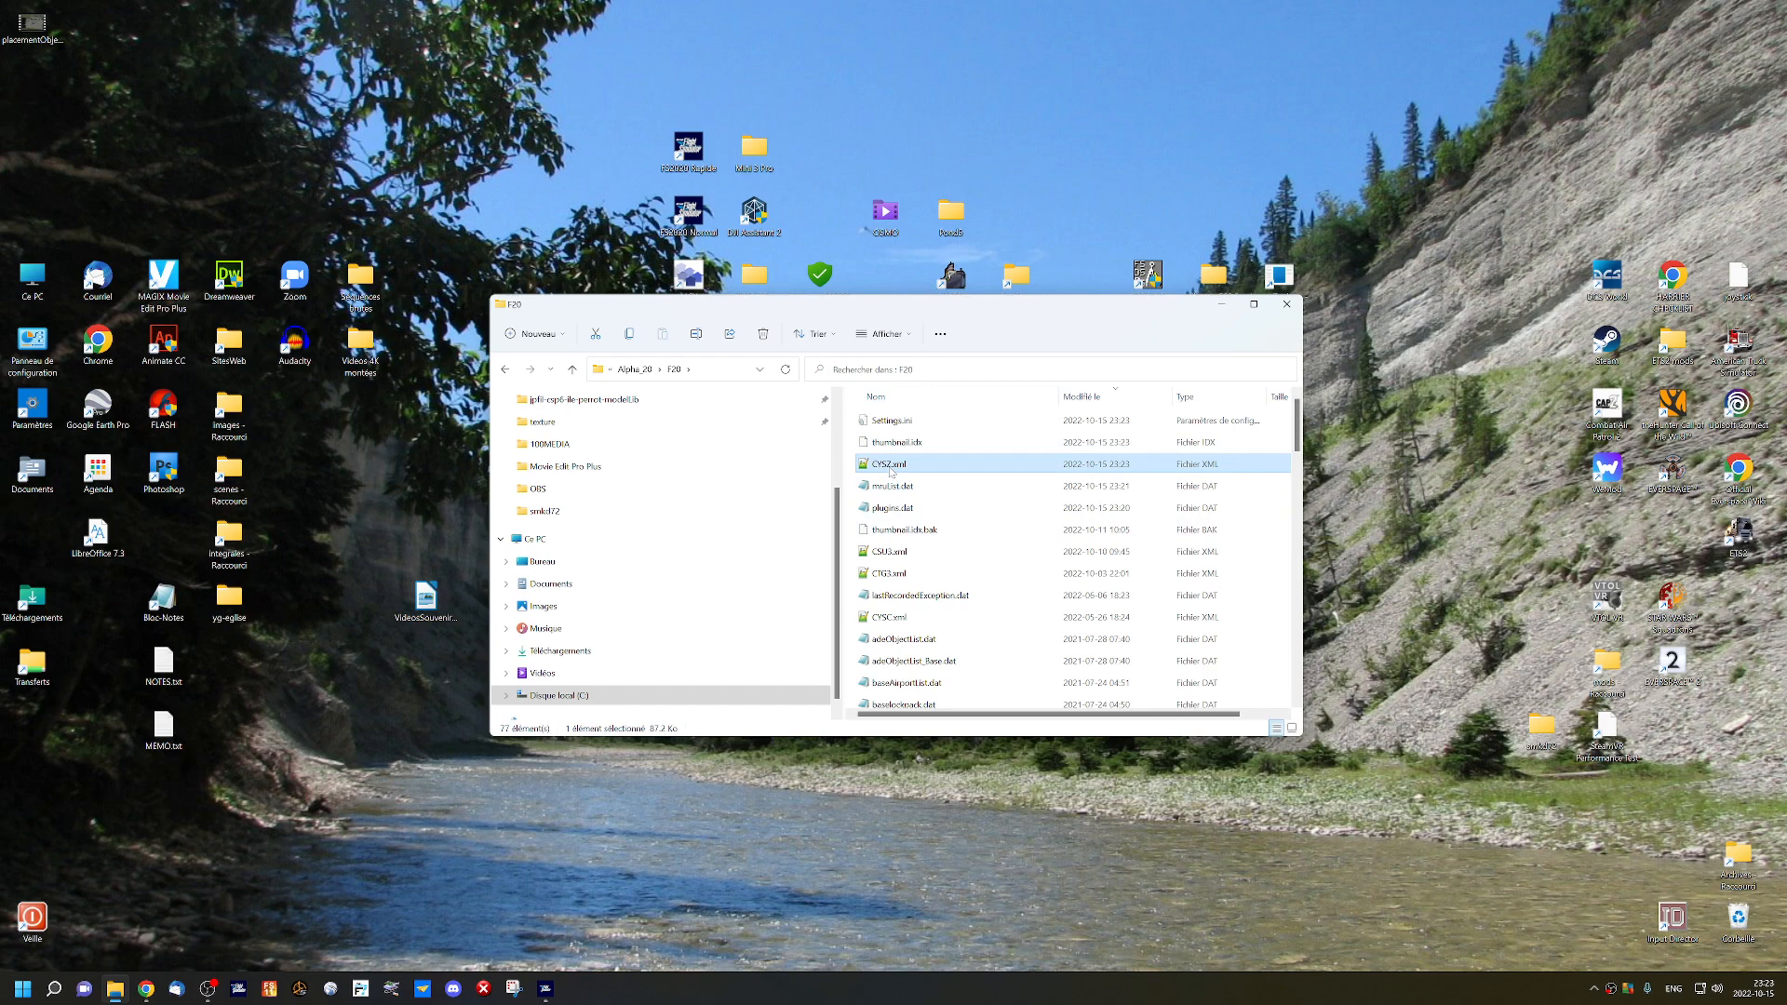
double_click(891, 465)
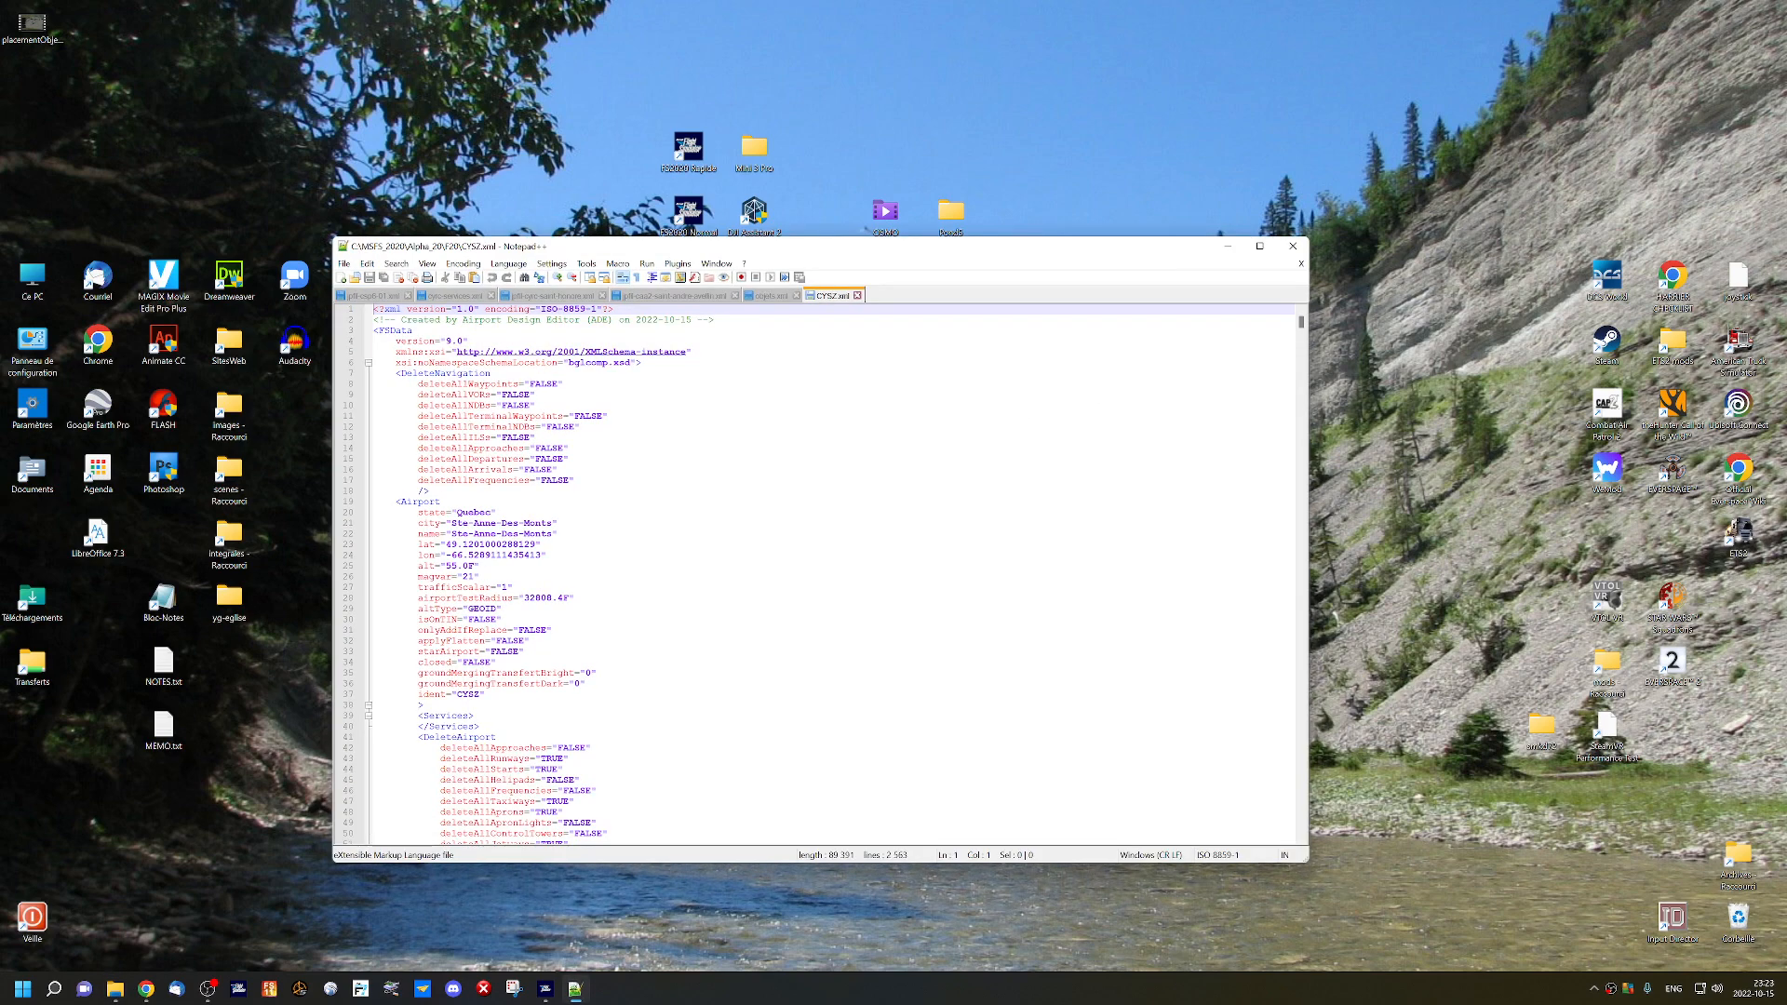
Look through the airport, runway and taxiway entries in CYSZ.xml, then put the editor away and close the F20 folder.
scroll(819, 573, "down", 20)
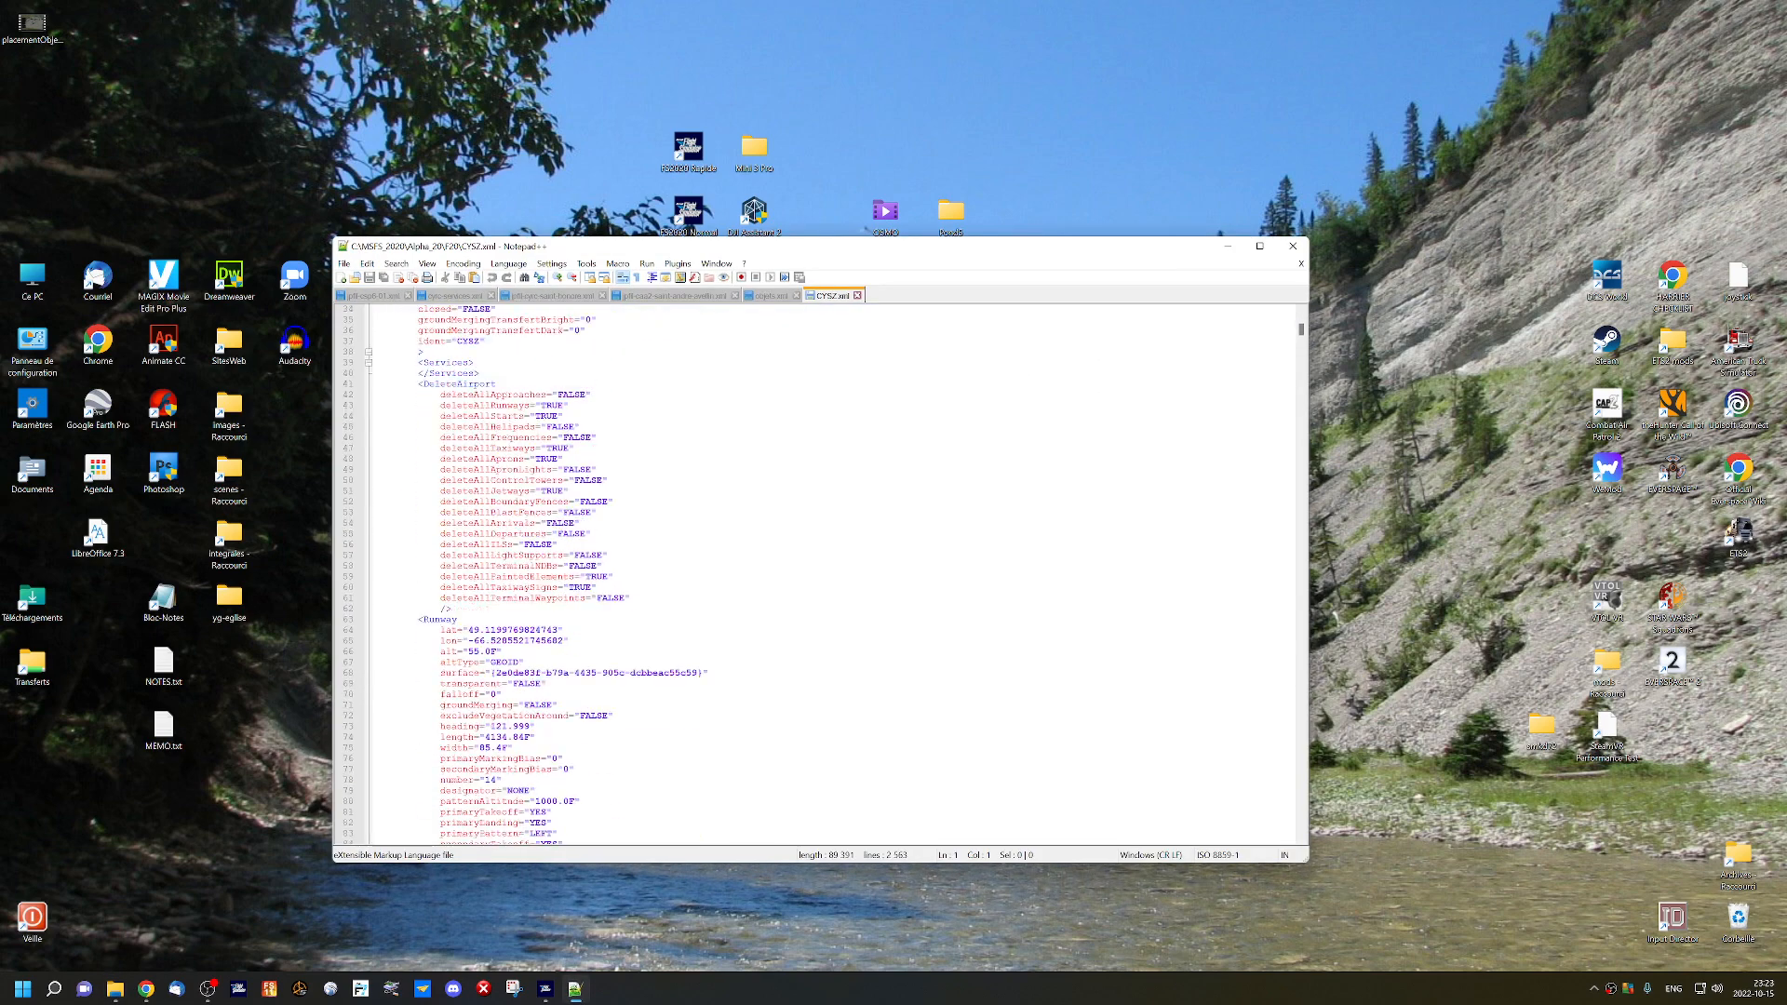
scroll(815, 573, "down", 20)
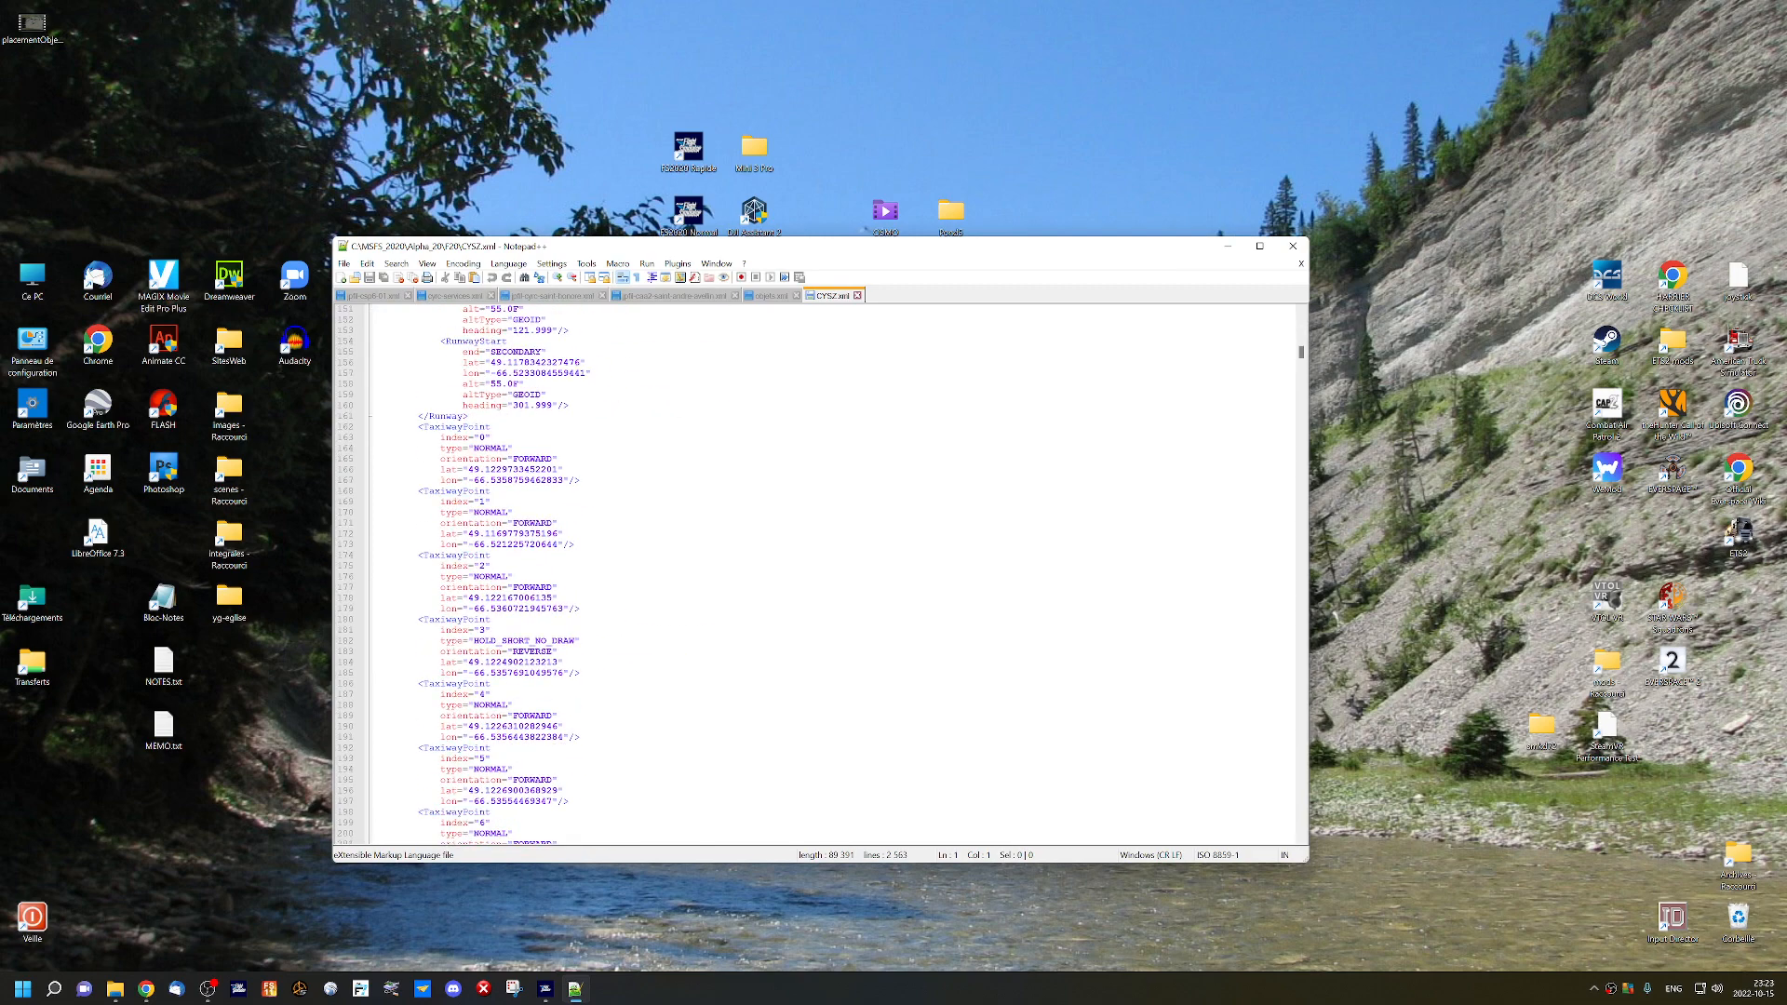
scroll(819, 572, "down", 9)
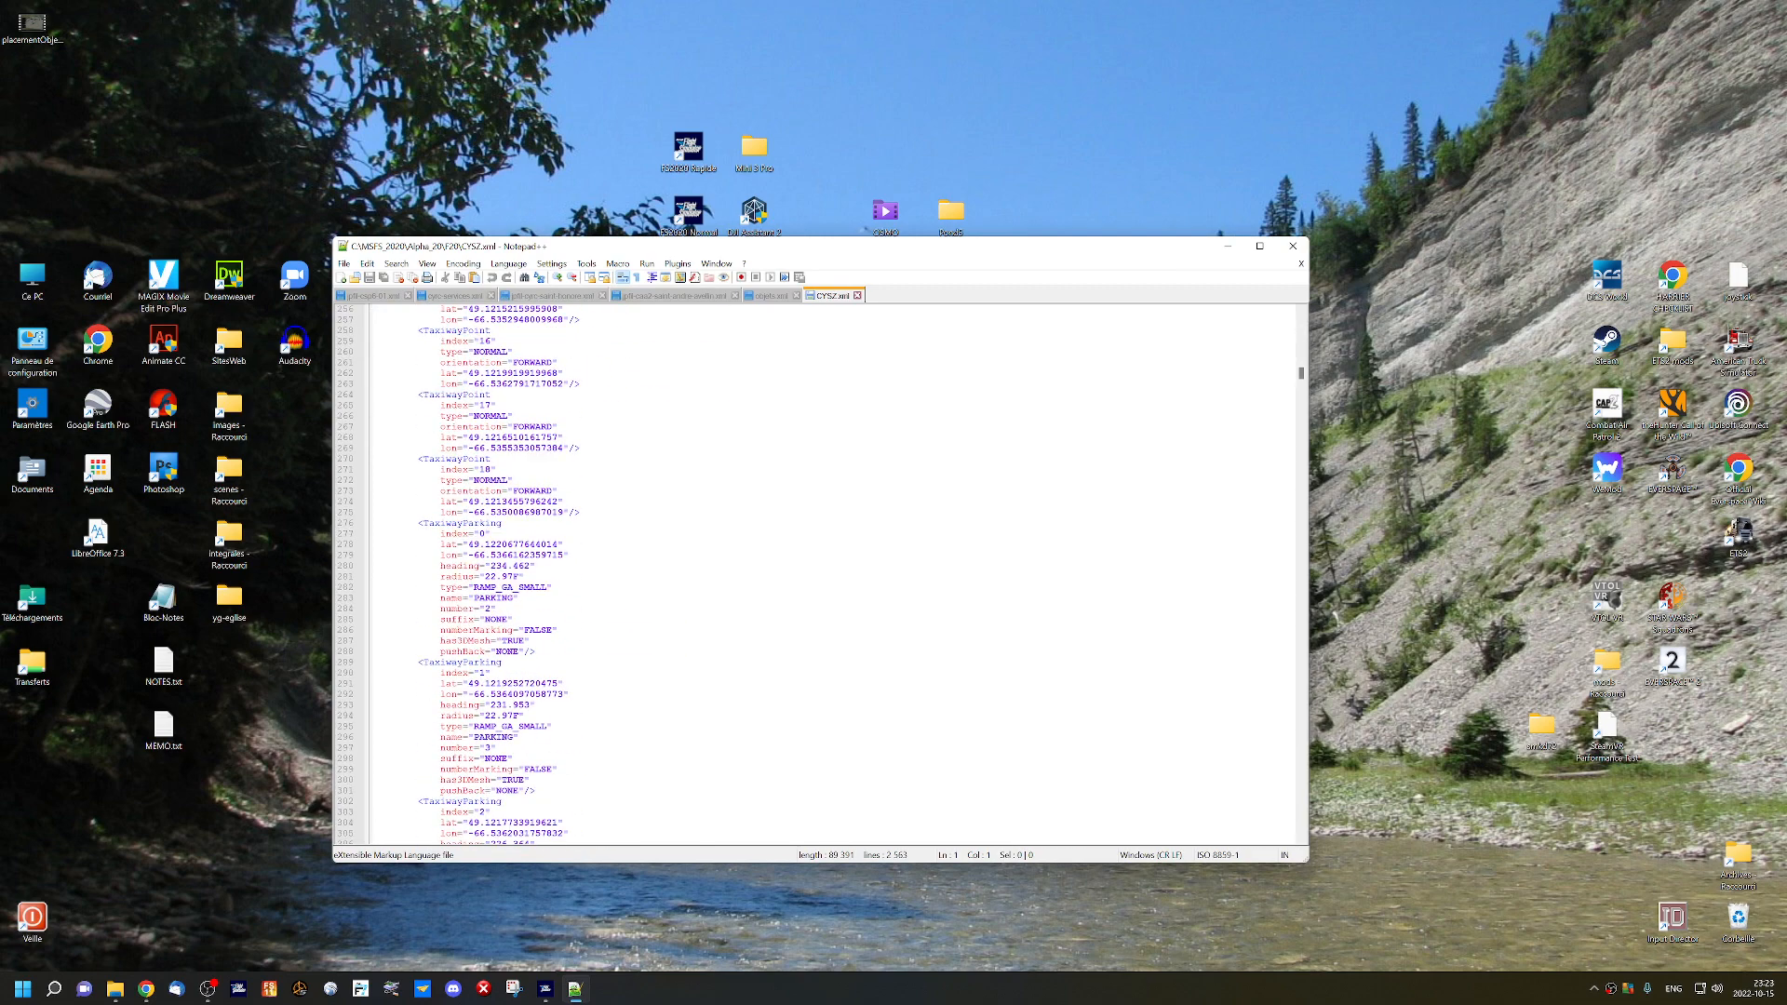
scroll(819, 573, "up", 20)
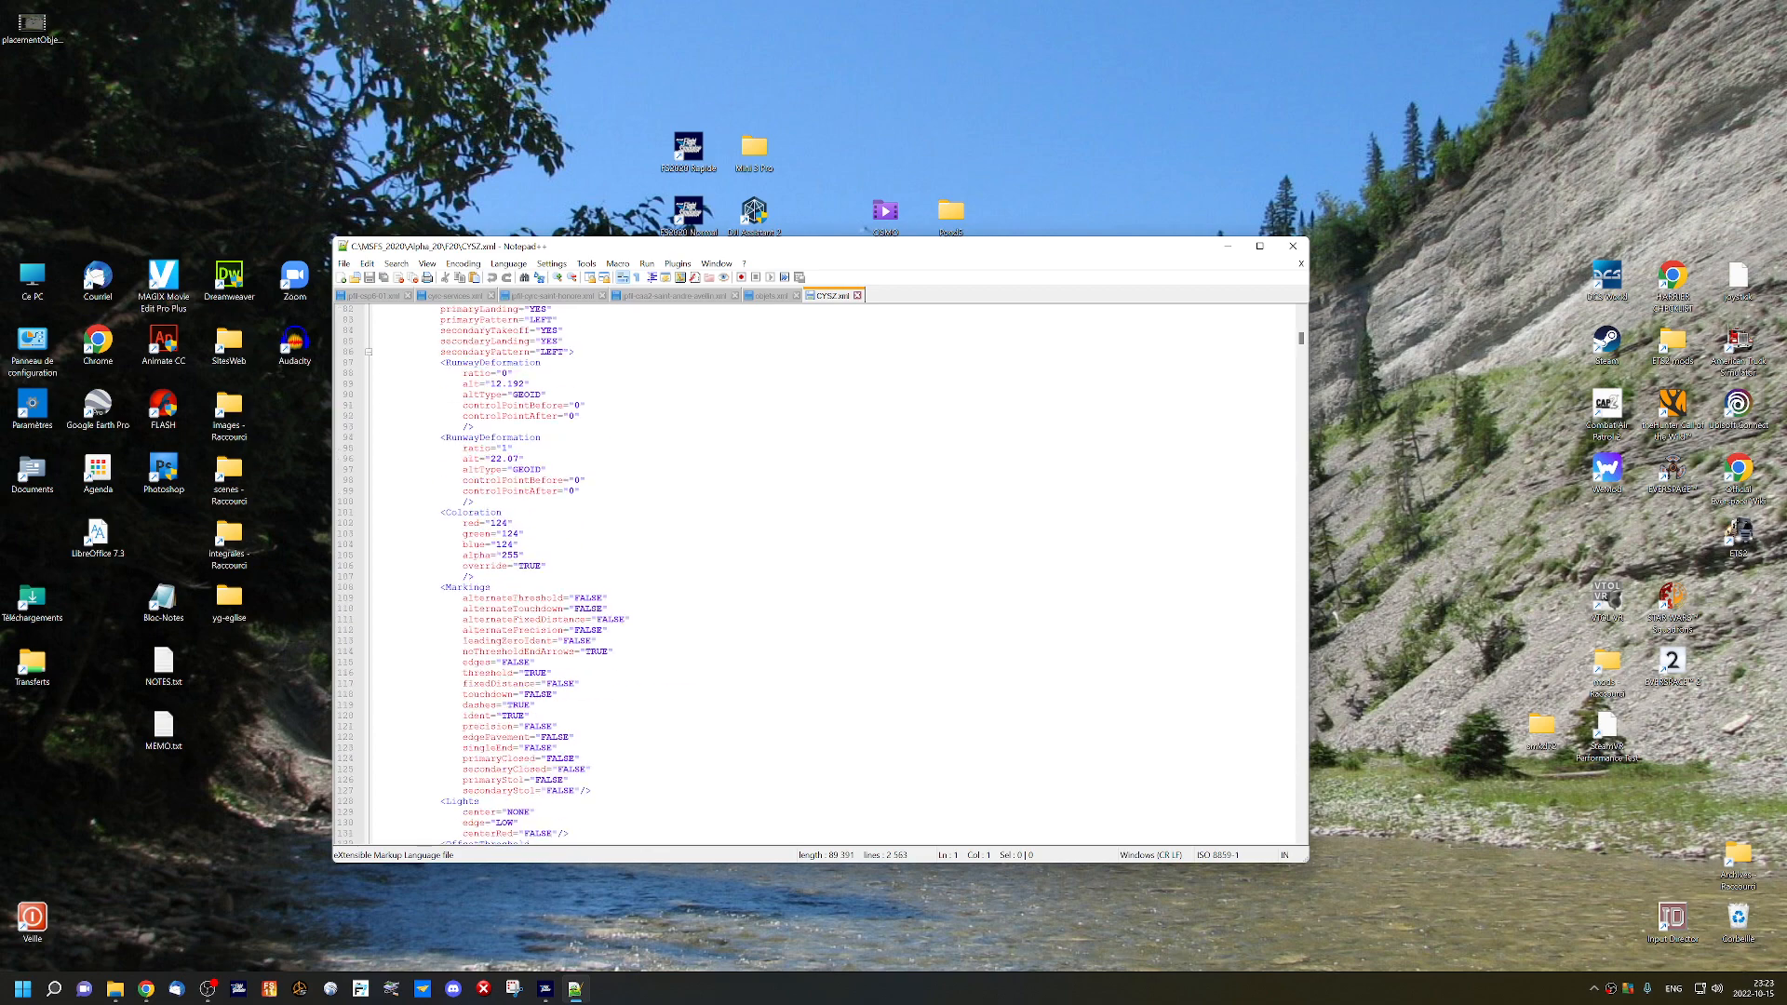
scroll(819, 572, "up", 20)
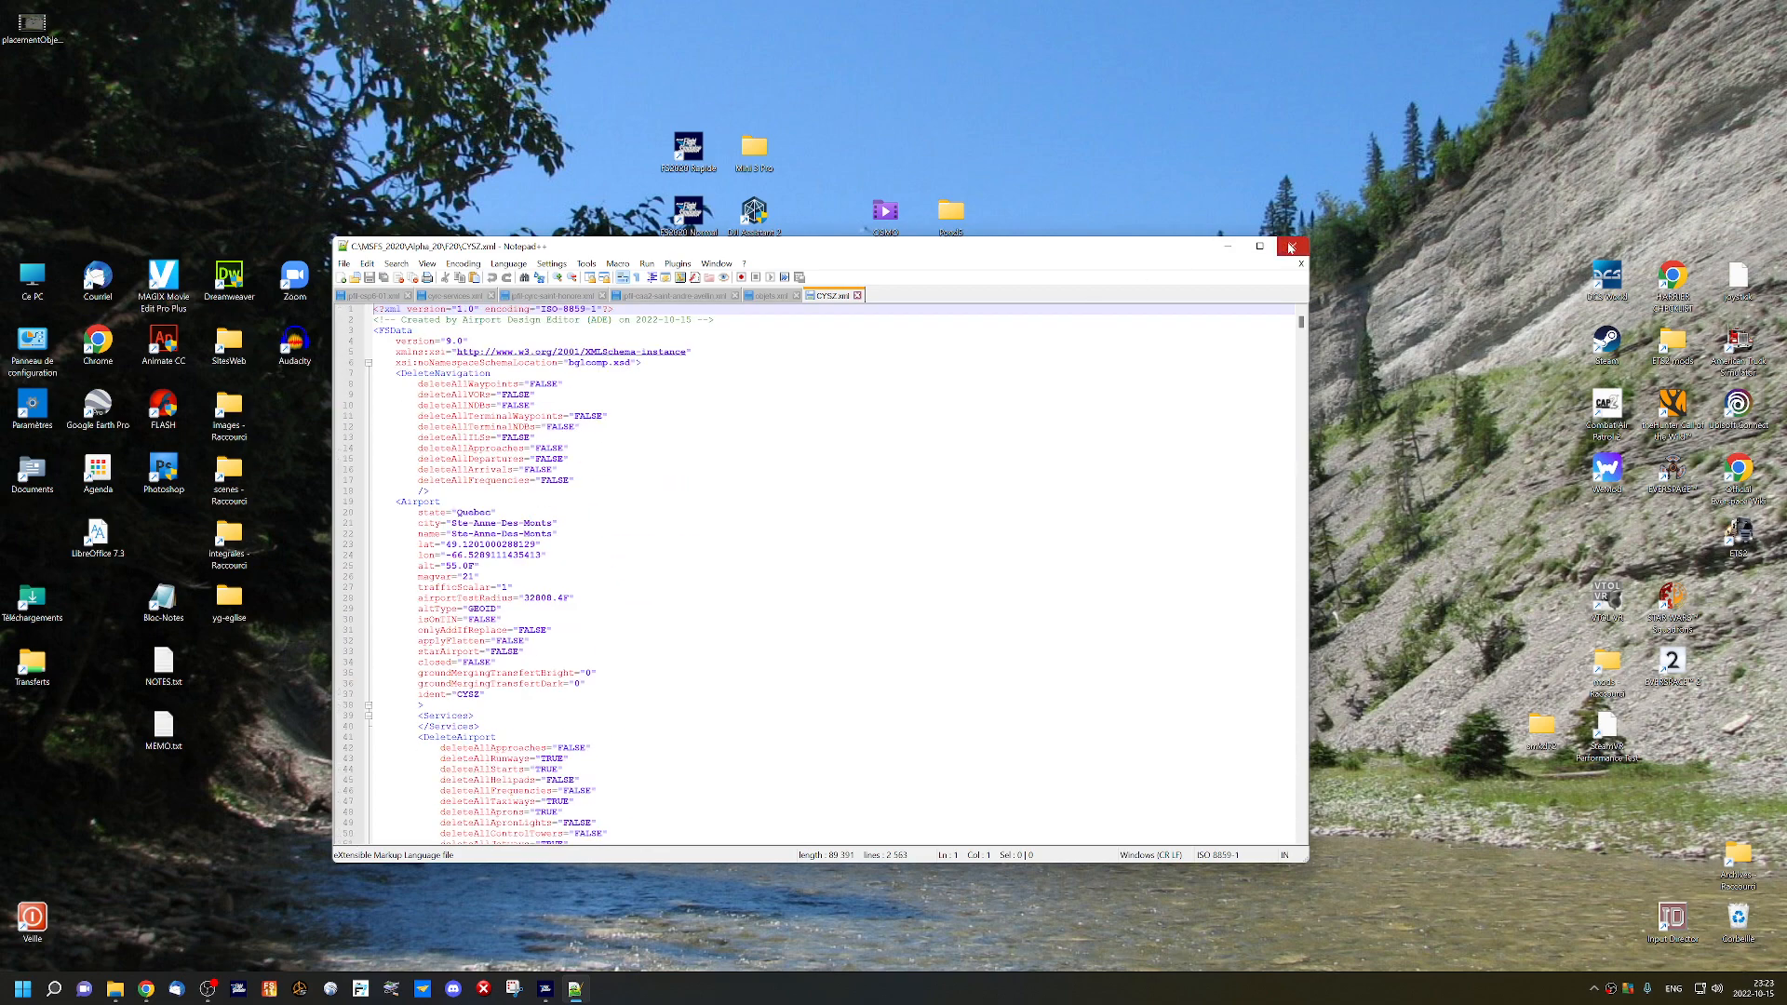
left_click(1226, 251)
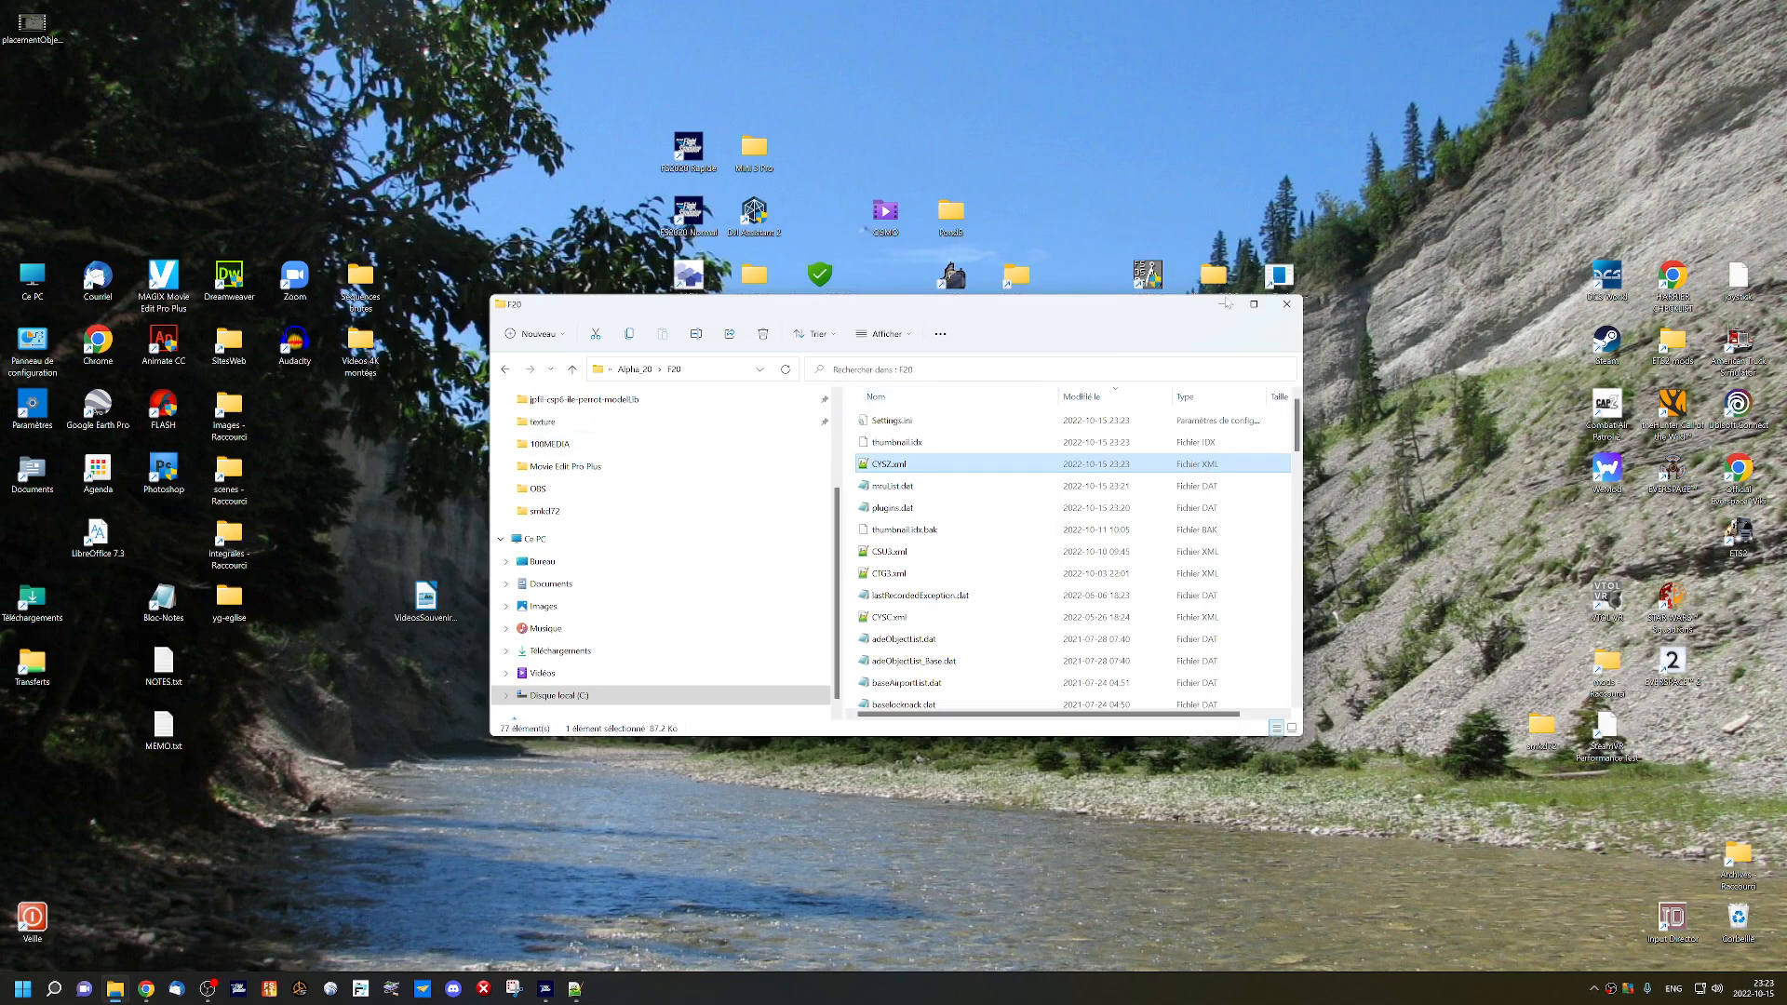
left_click(1286, 303)
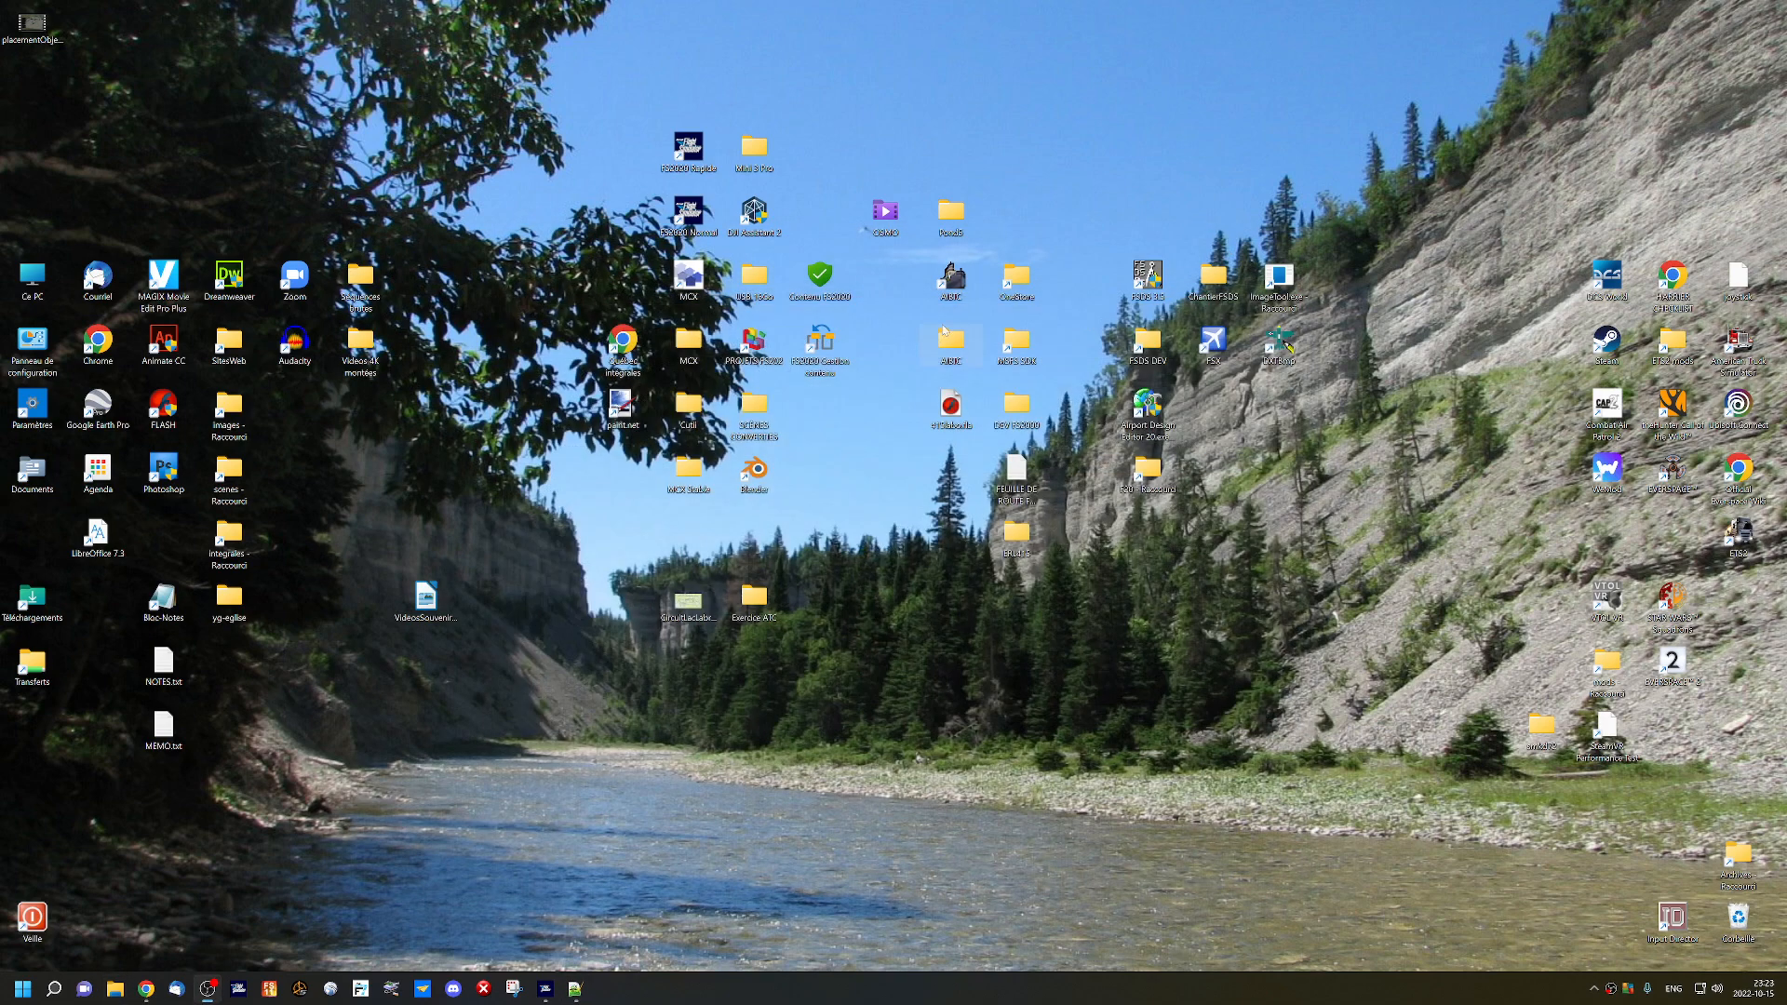
Open the MesProjetsFS2020 folder and duplicate the template folder whose name ends in AEROPORT.
double_click(762, 345)
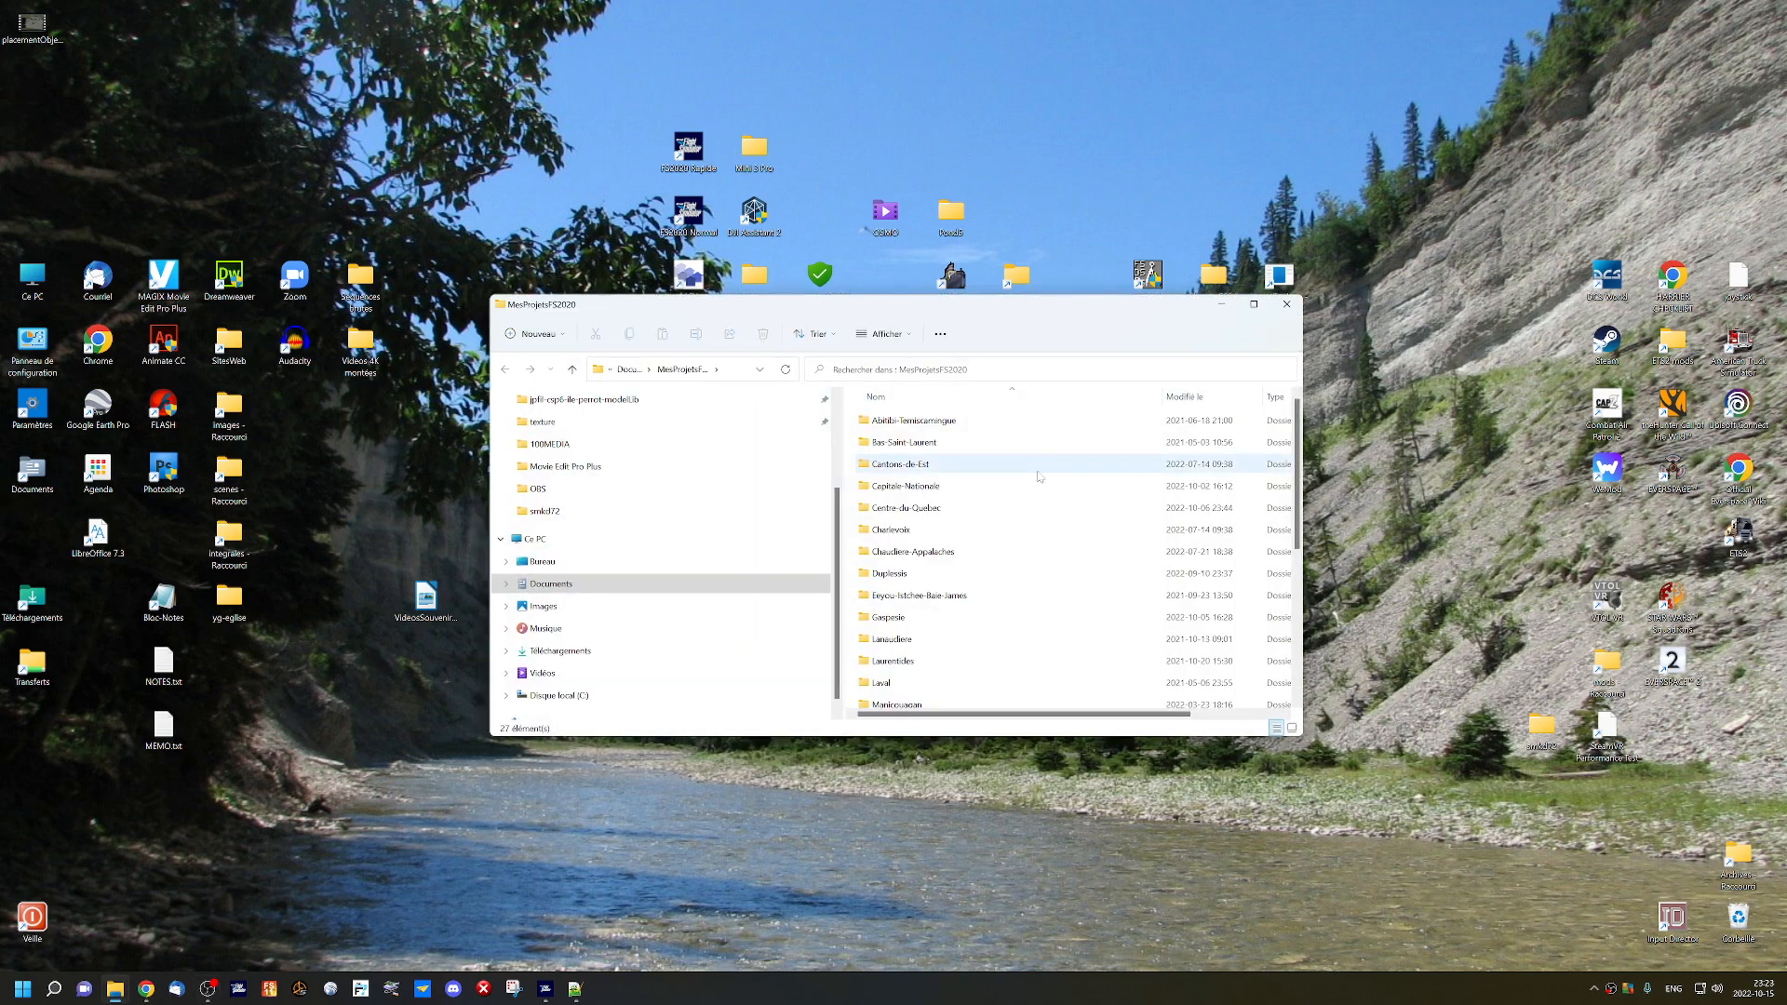
scroll(1040, 476, "down", 5)
left_click(926, 615)
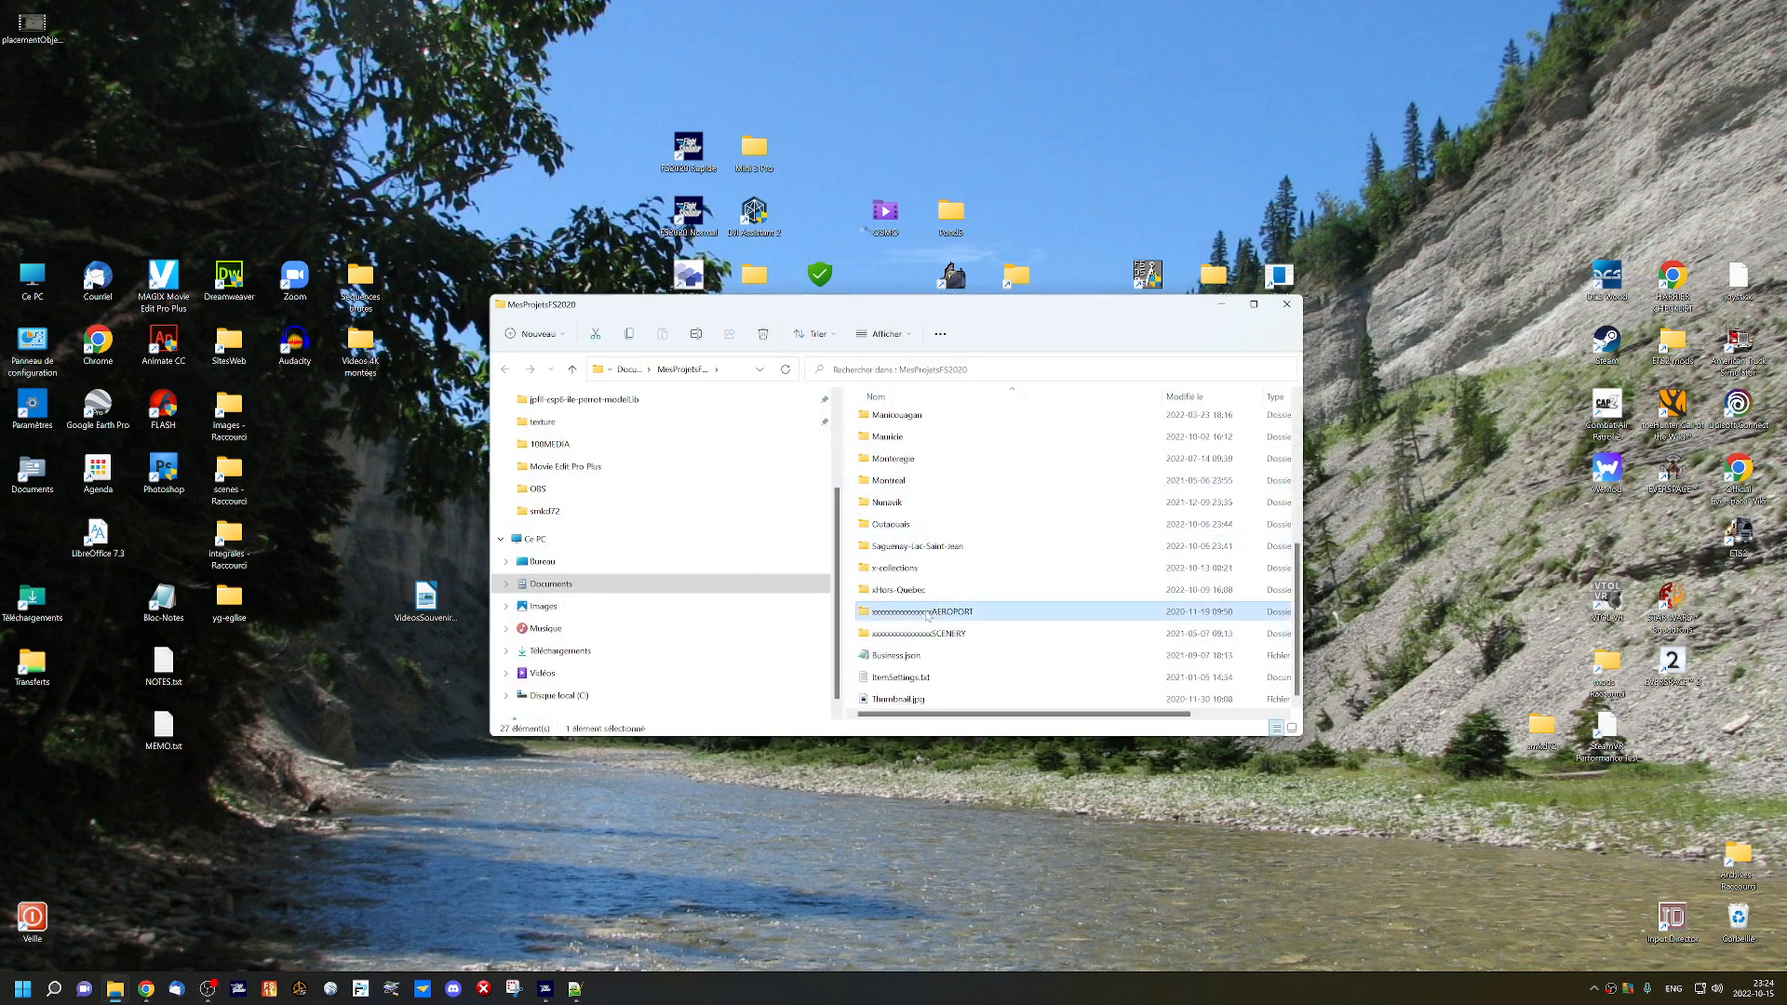
key("ctrl+v")
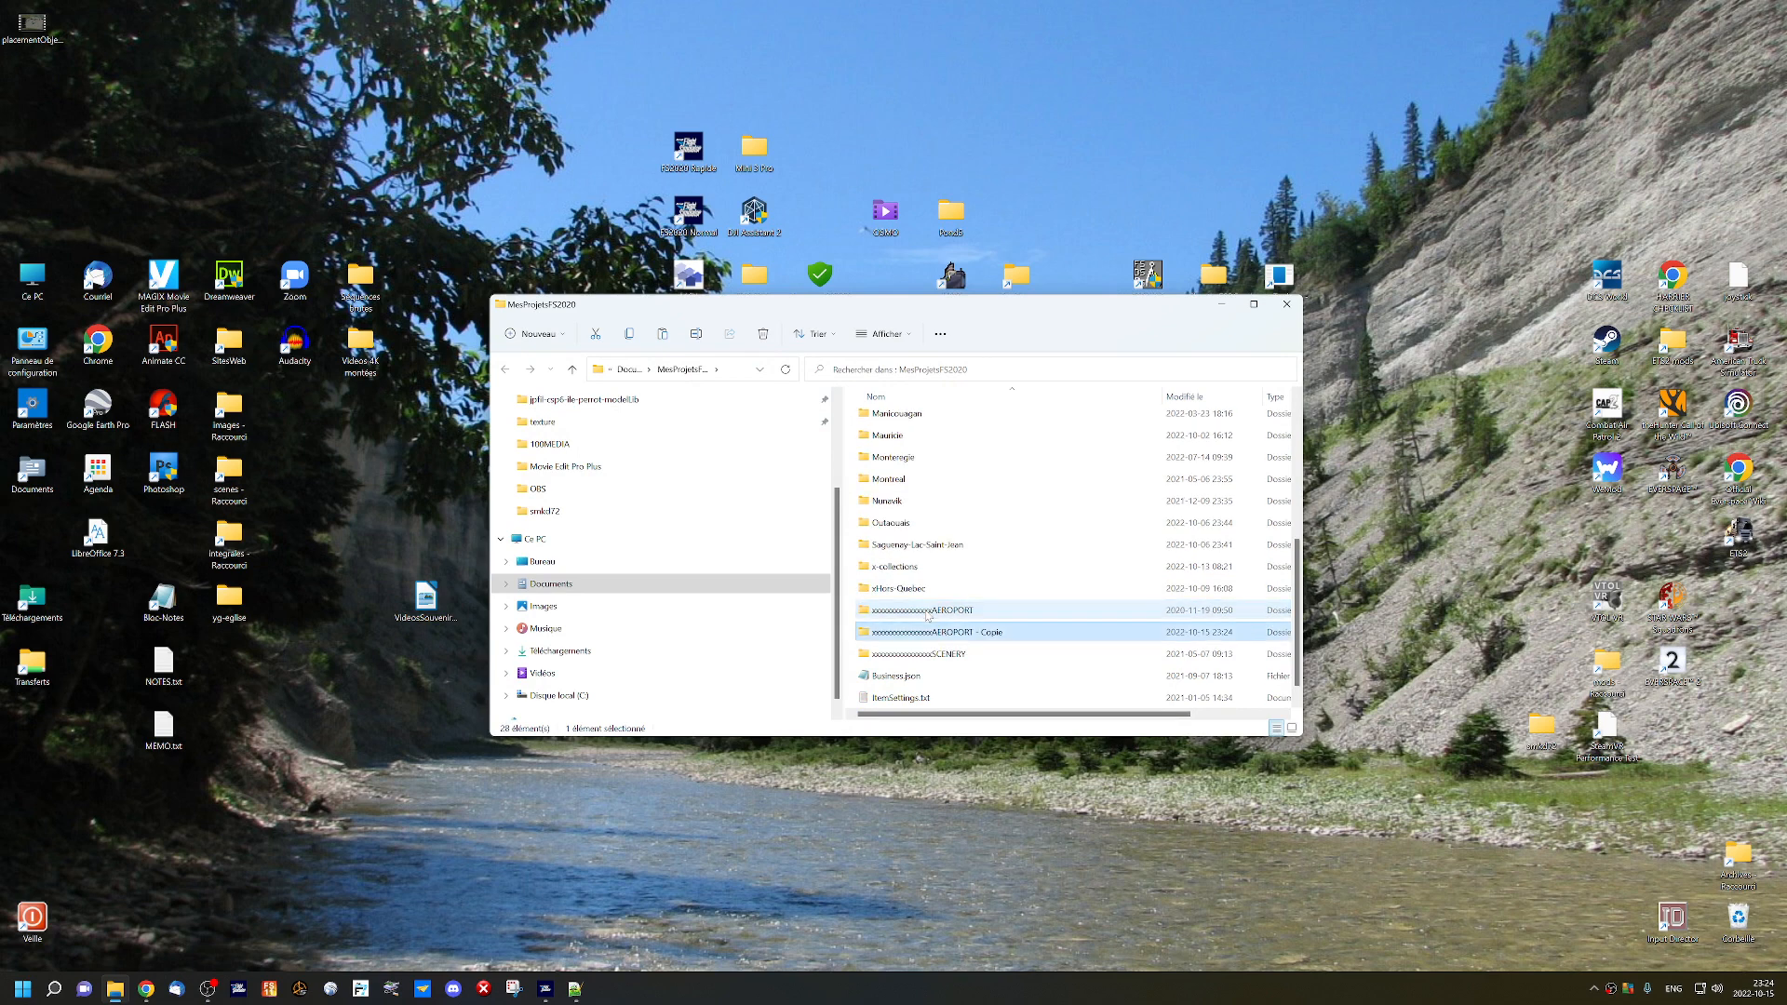
Rename the duplicated template folder as jpfil-cysz-ste-anne-des-monts and copy that name for reuse.
key("F2")
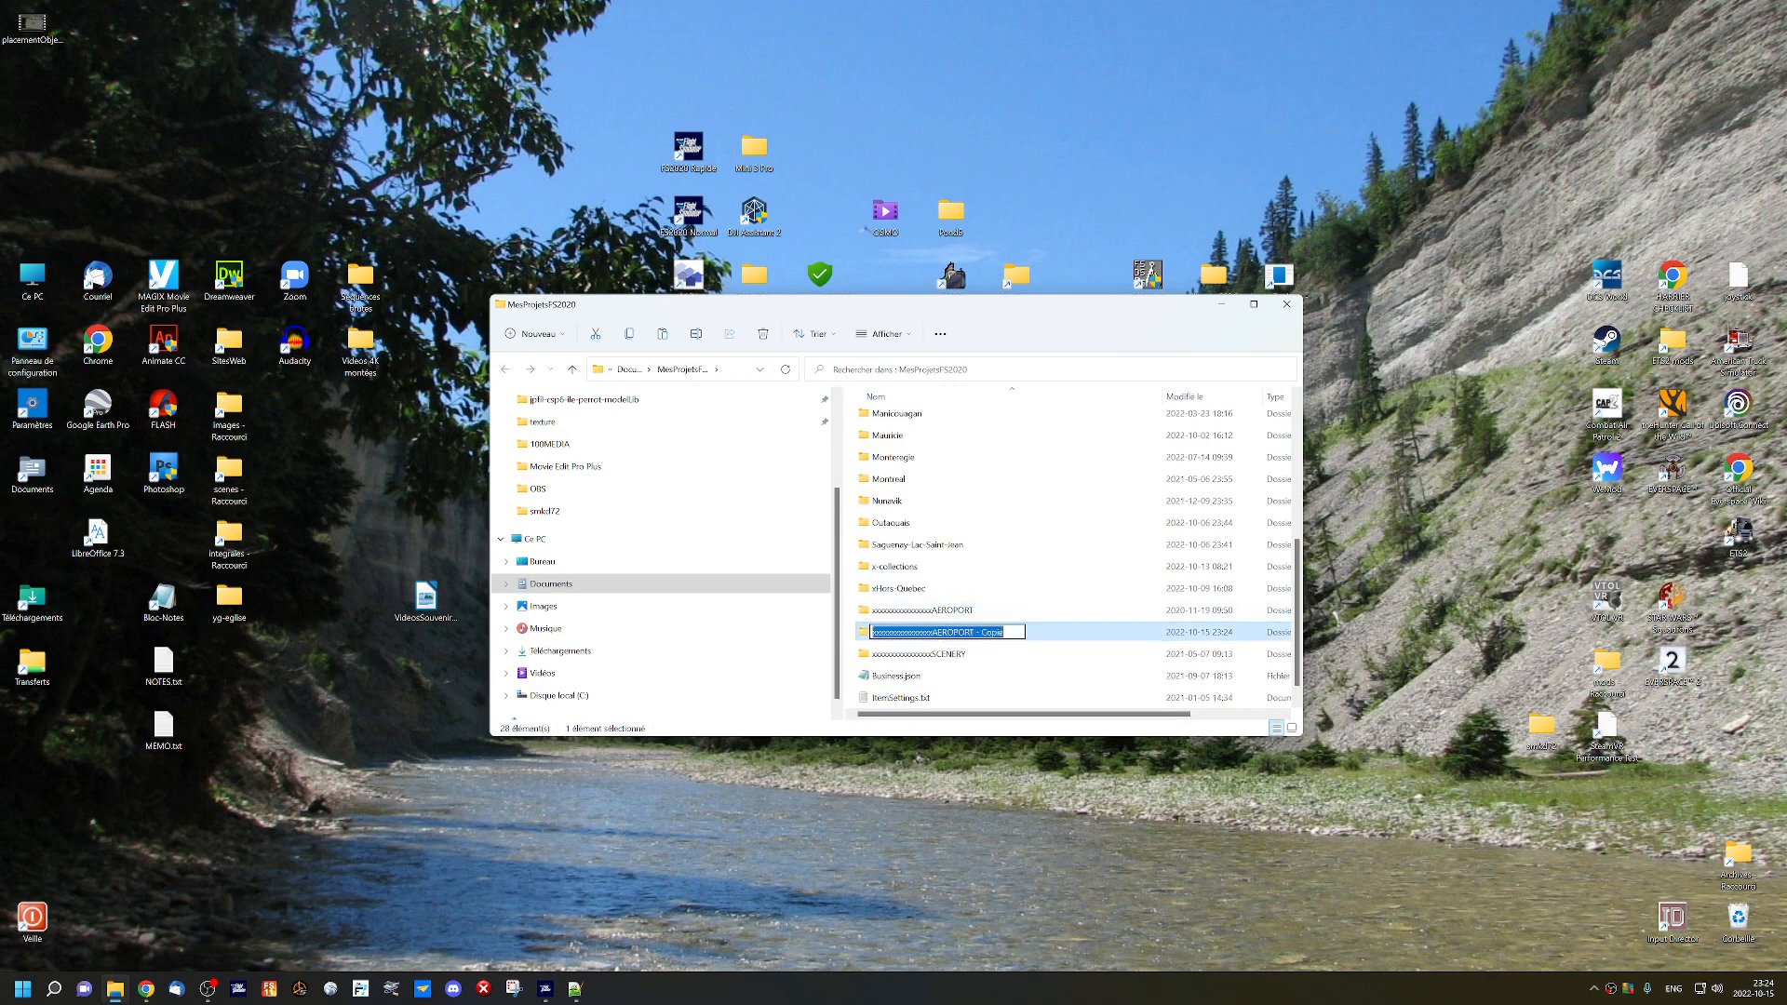
type("jpfil-")
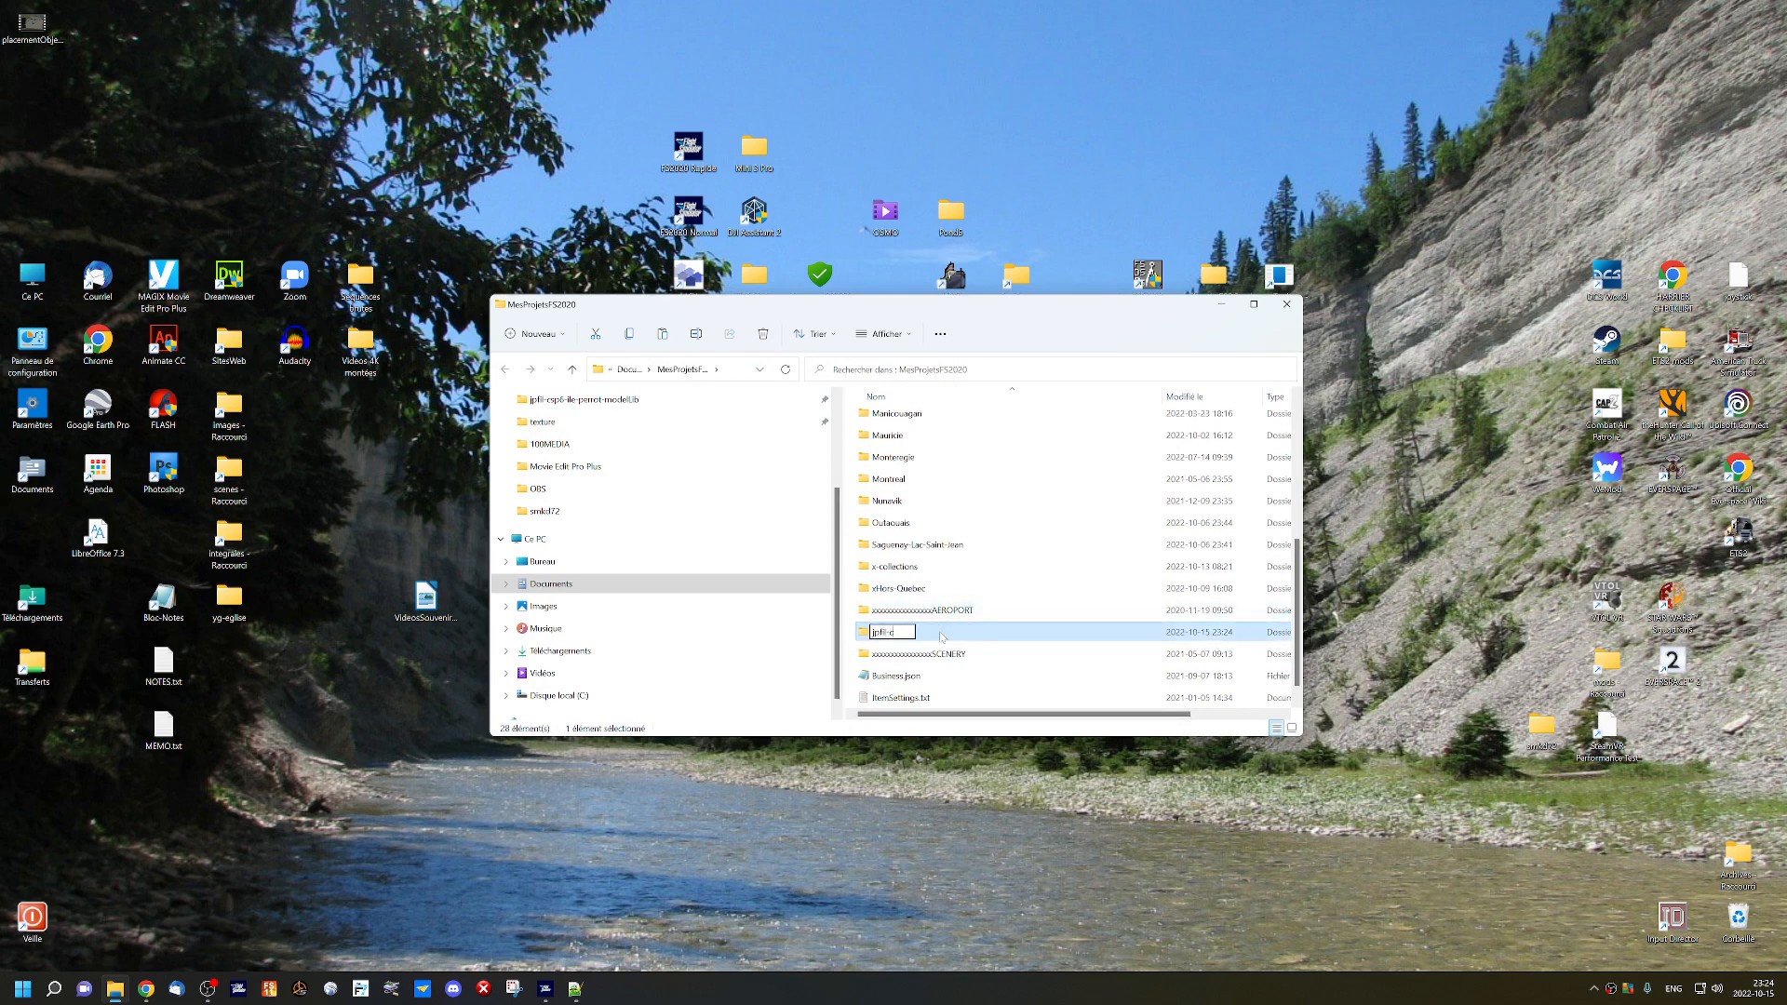
type("cysz-ste-anne-des-monts")
key("ctrl+a")
key("ctrl+c")
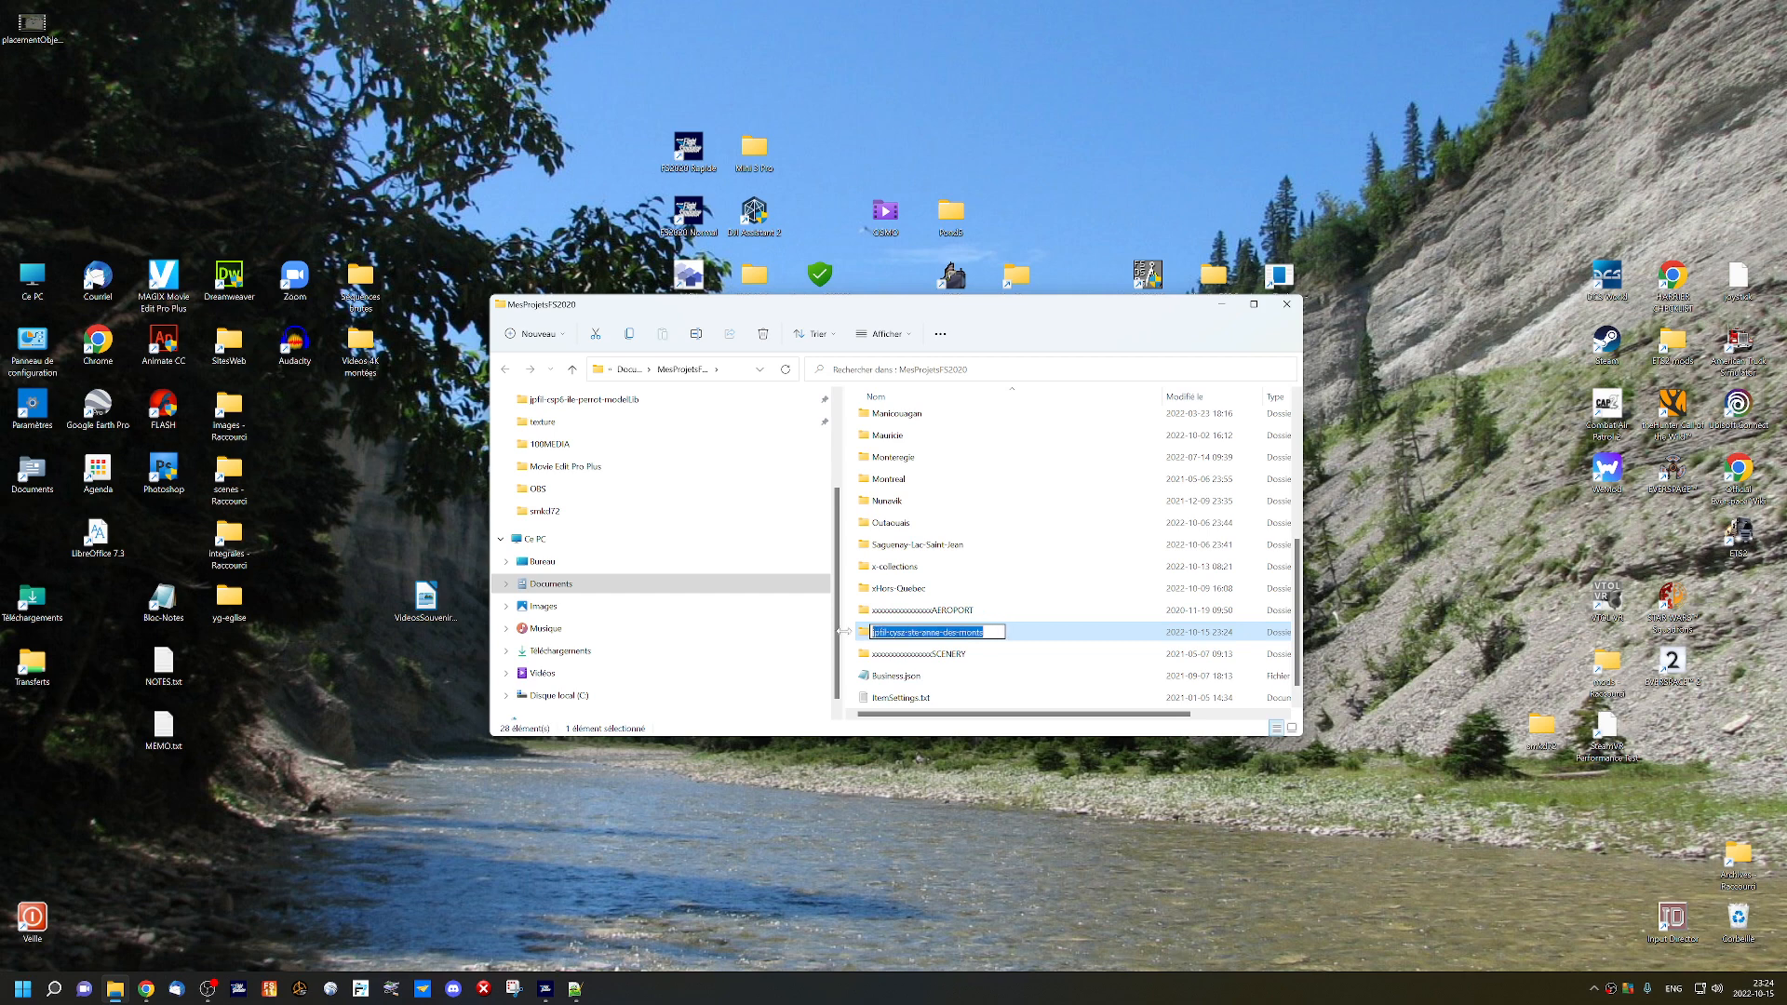
key("Return")
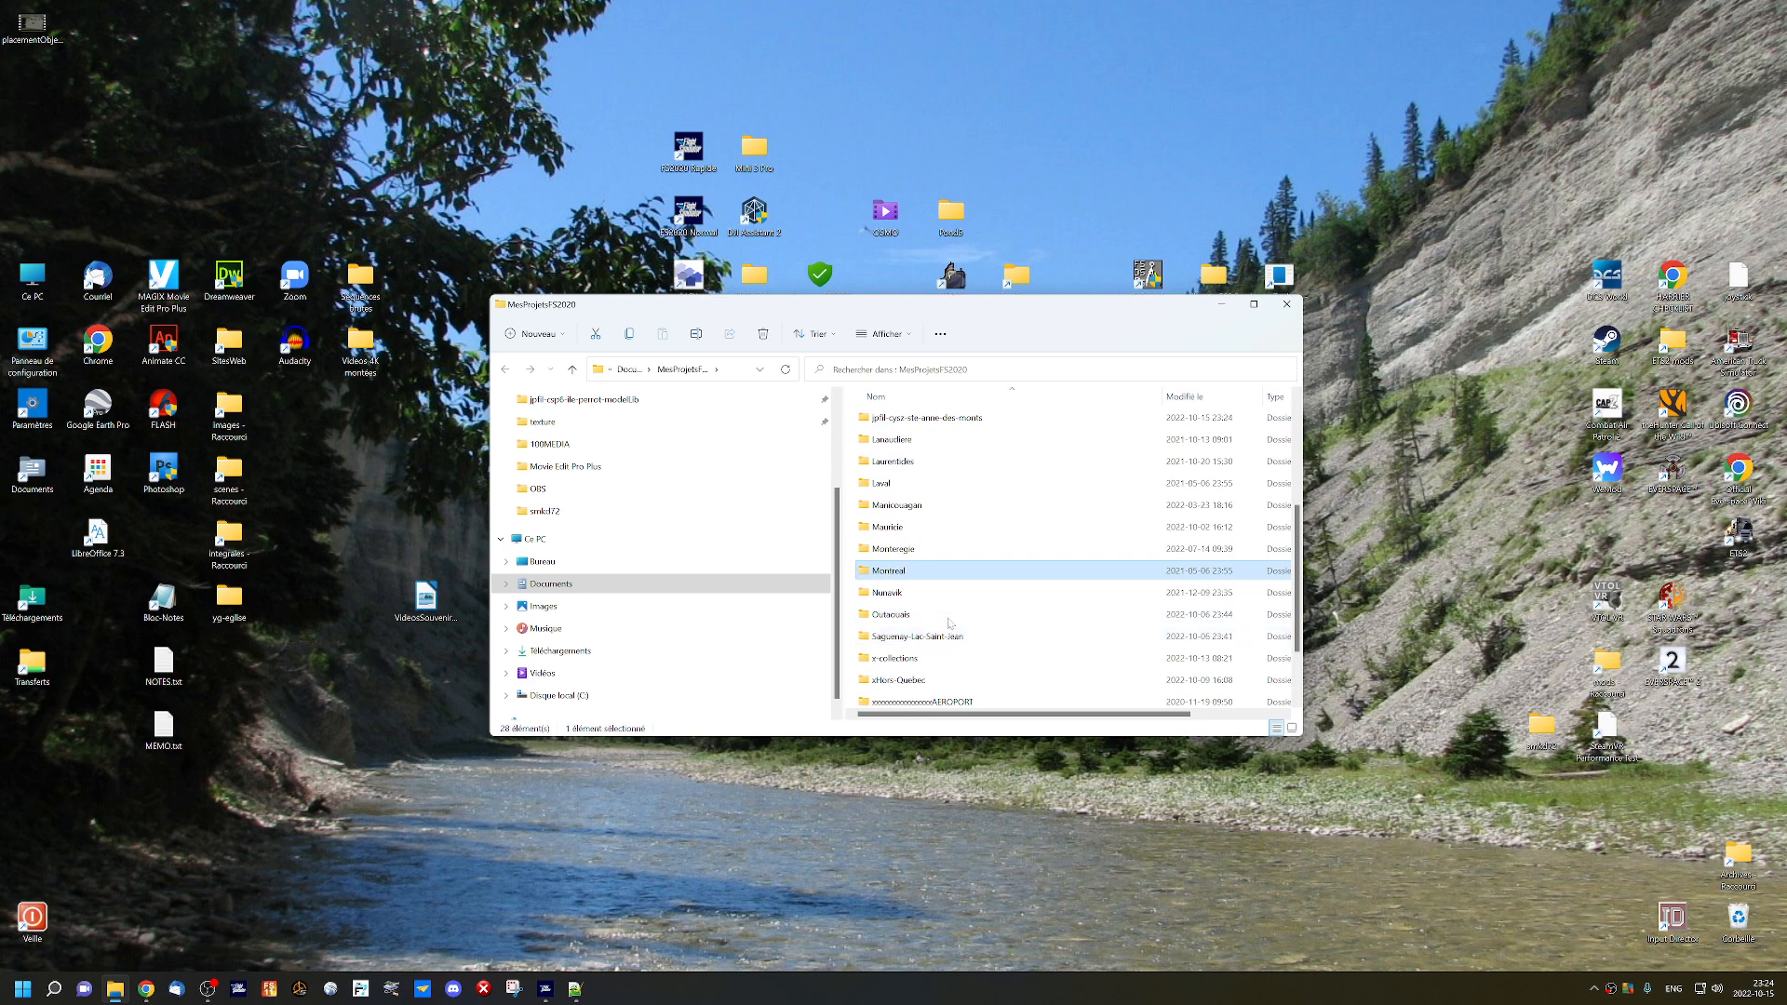
Inside the new project folder, rename the placeholder project XML file as jpfil-cysz-ste-anne-des-monts.xml.
double_click(942, 420)
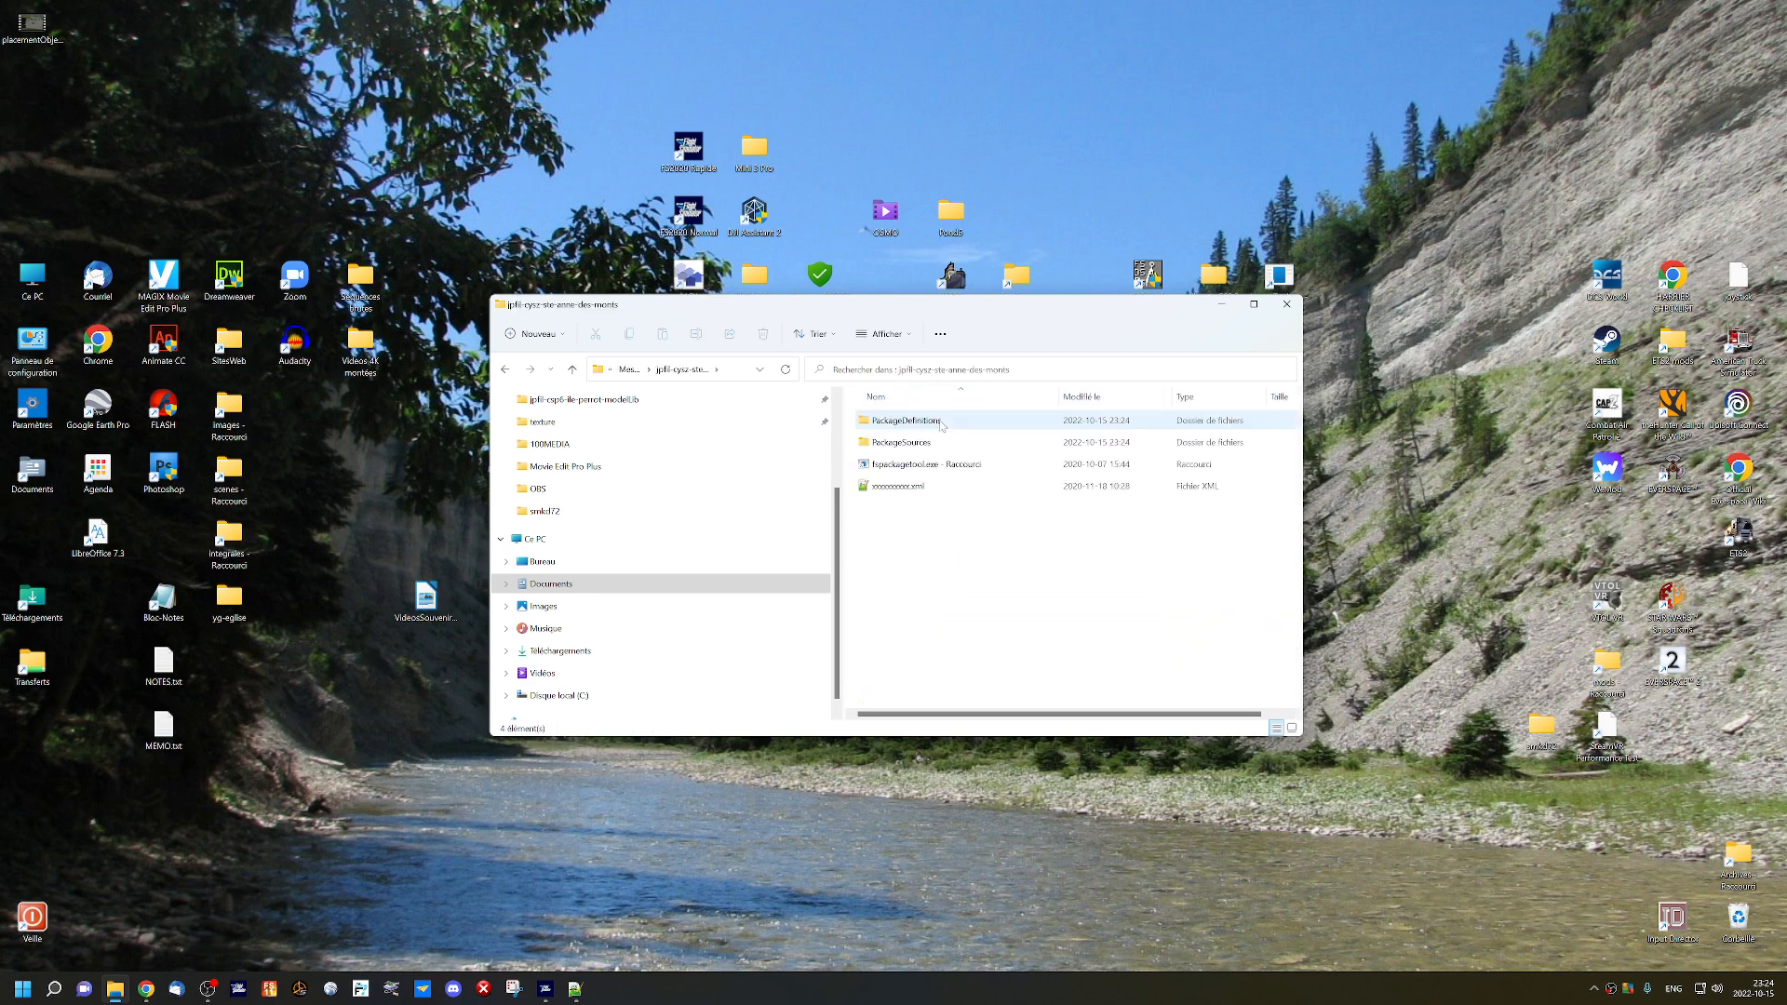
left_click(895, 487)
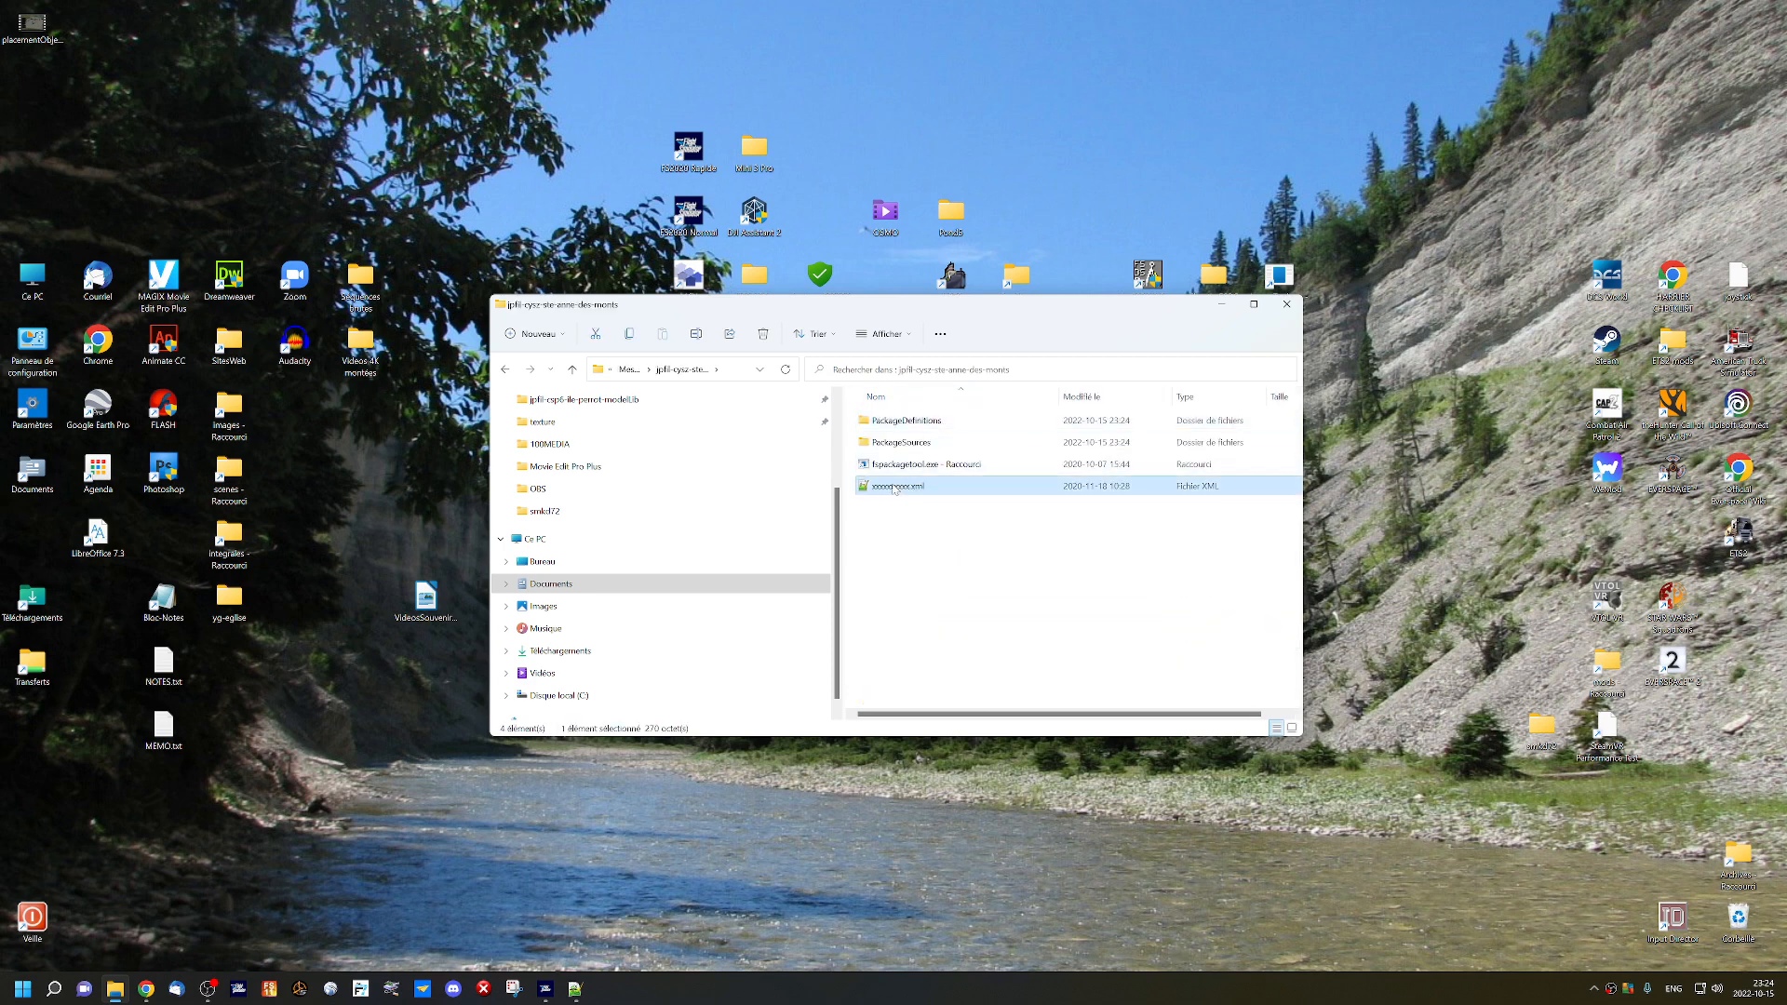
left_click(895, 488)
key("ctrl+v")
left_click(939, 554)
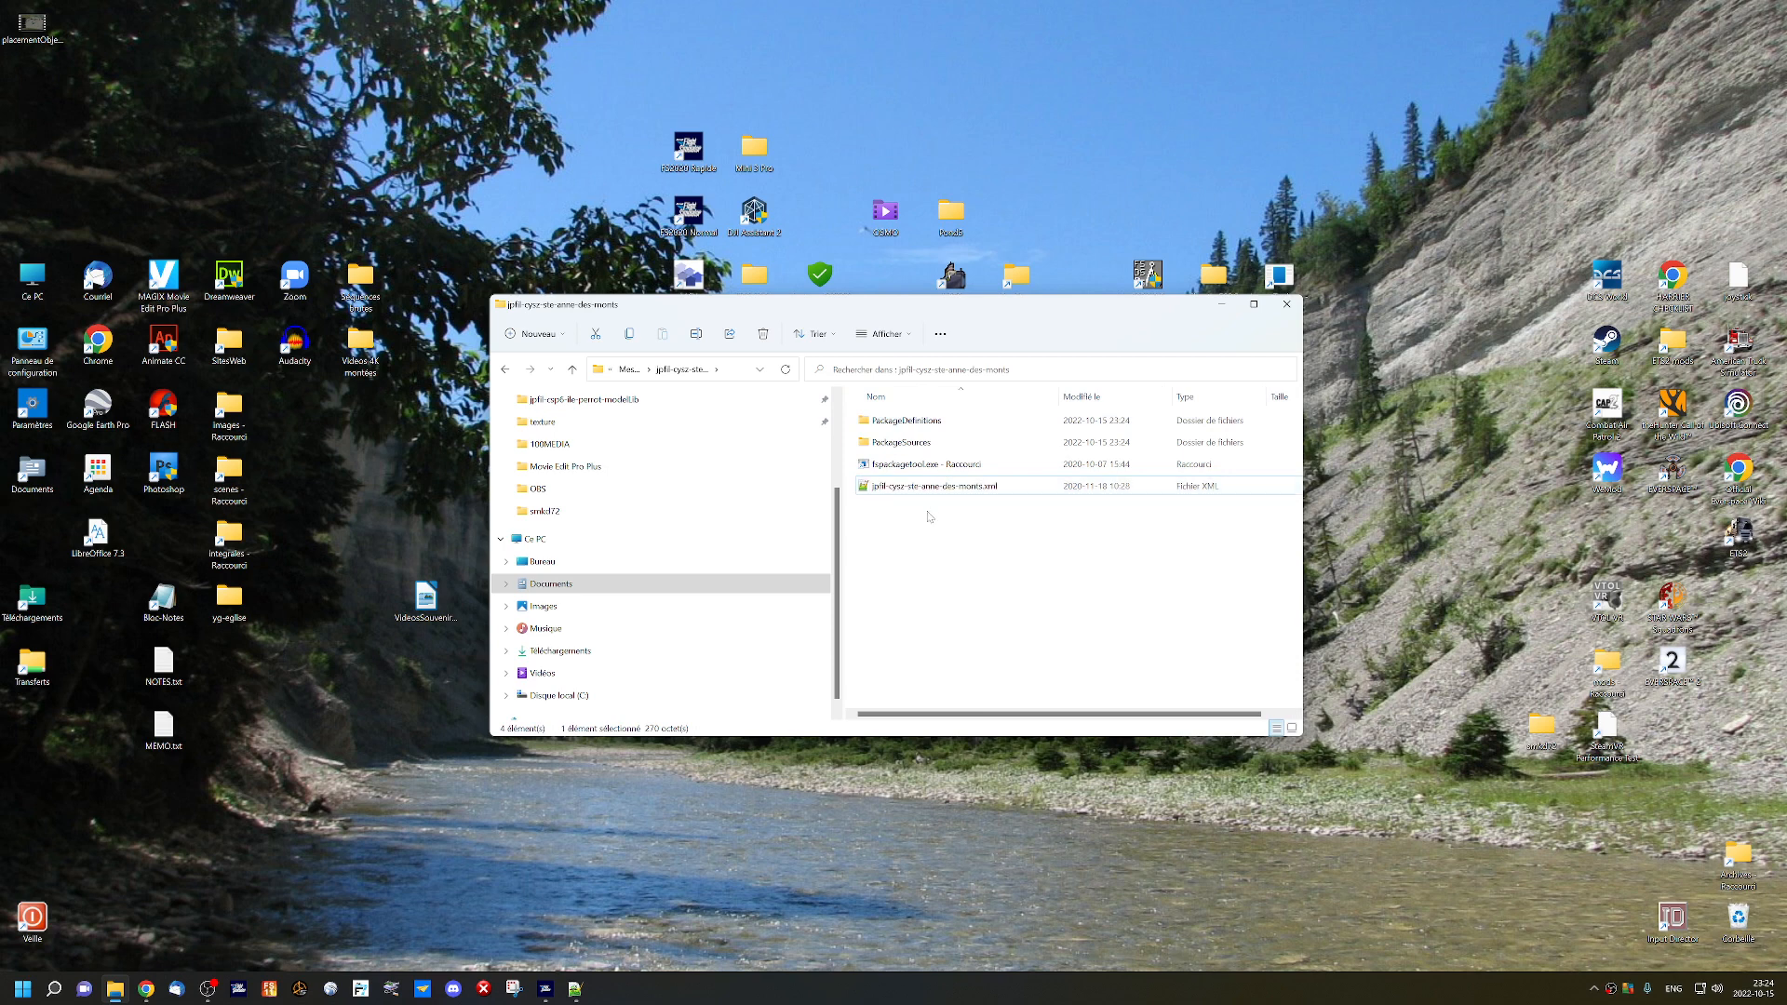
In the project XML, set the package path to PackageDefinitions\jpfil-cysz-ste-anne-des-monts.xml, then save and close the editor.
double_click(928, 491)
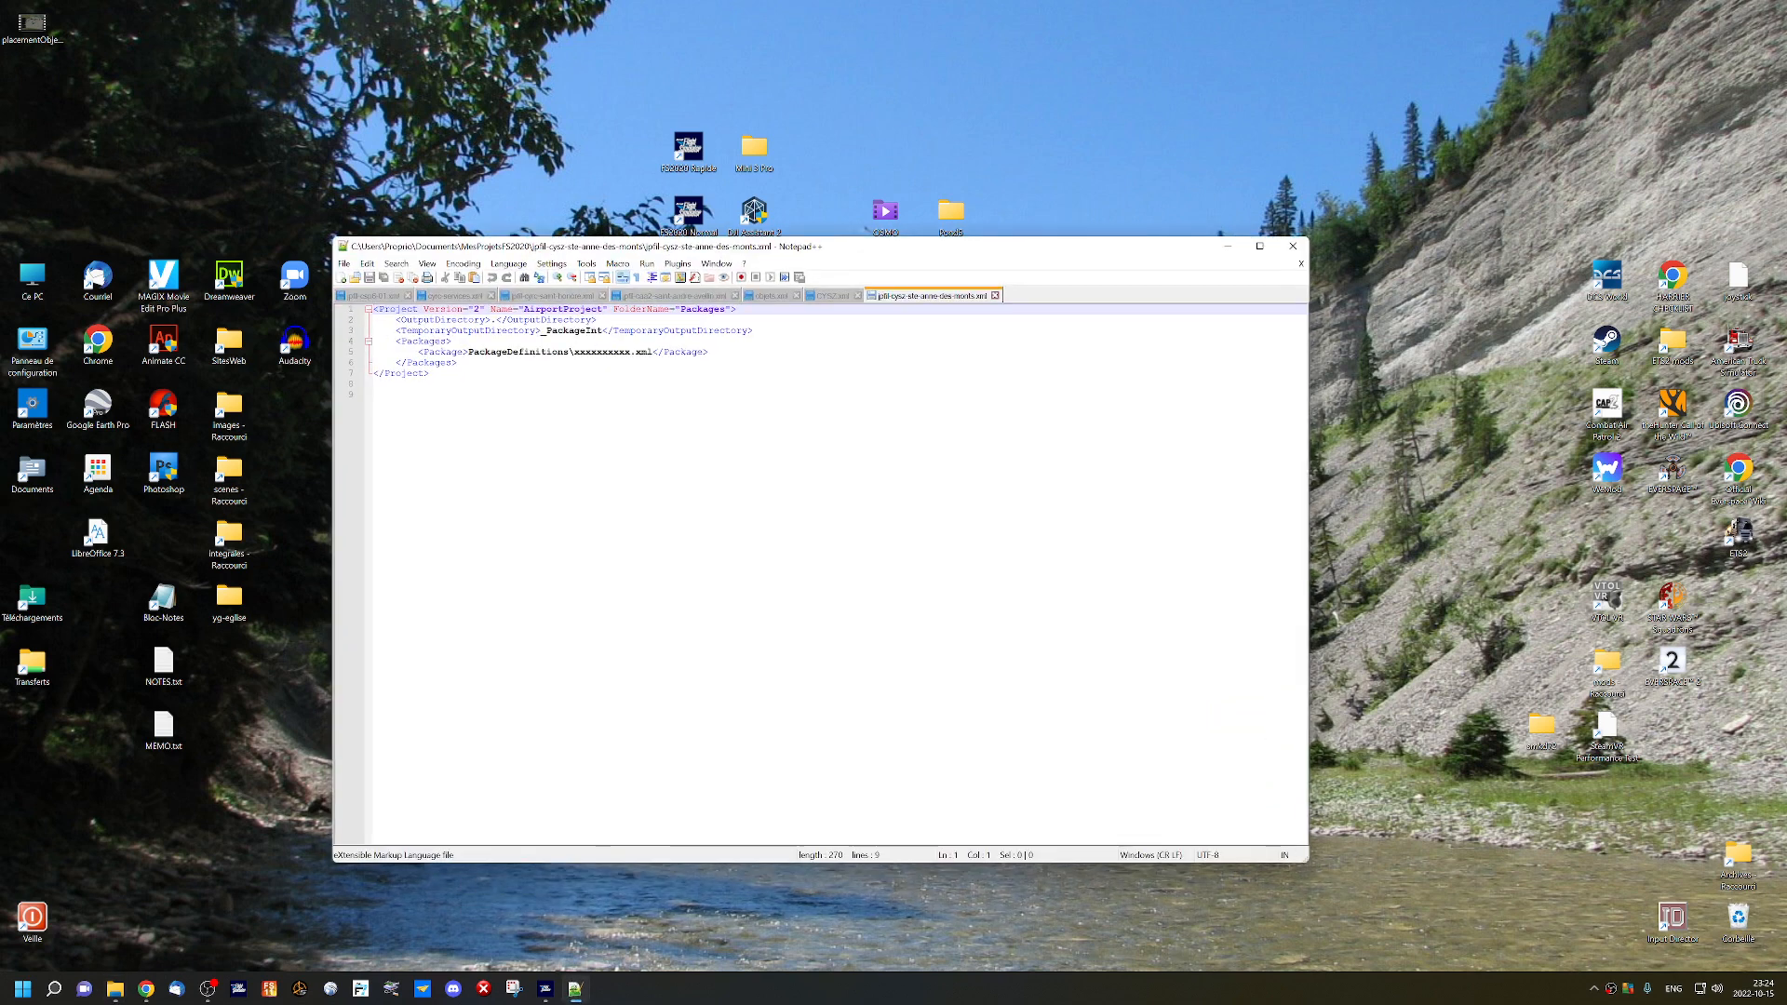
double_click(450, 341)
double_click(603, 352)
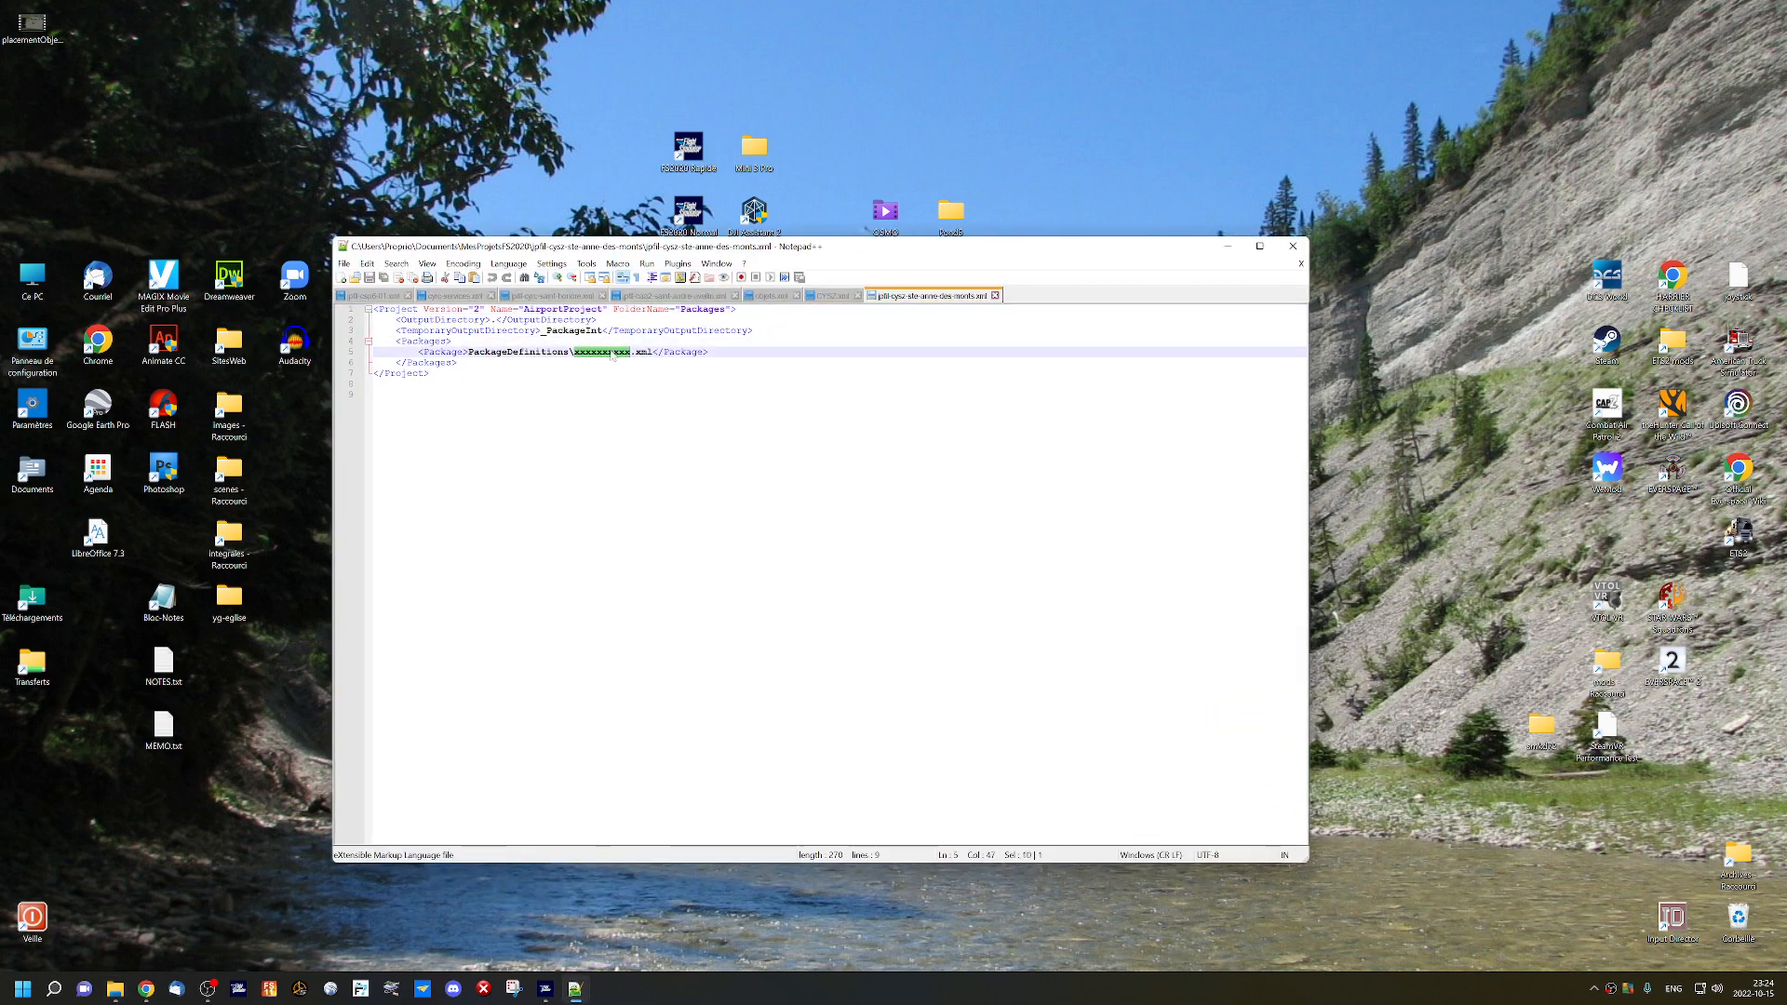
key("ctrl+v")
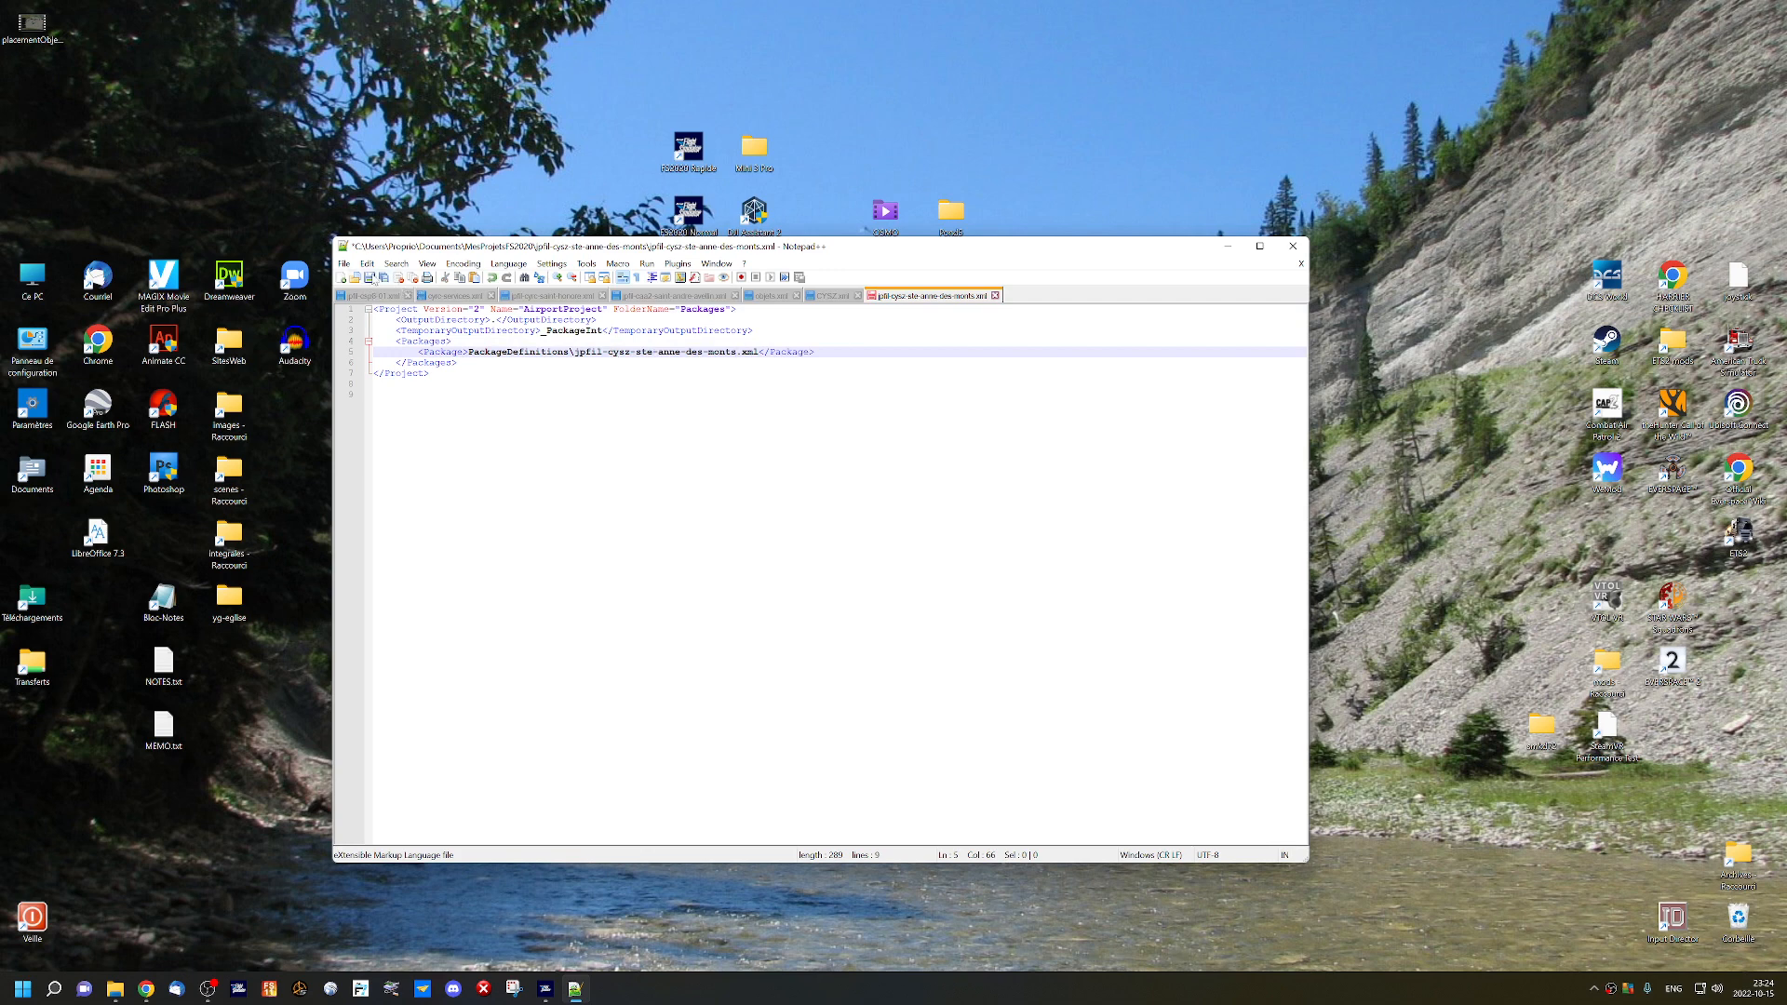
left_click(370, 277)
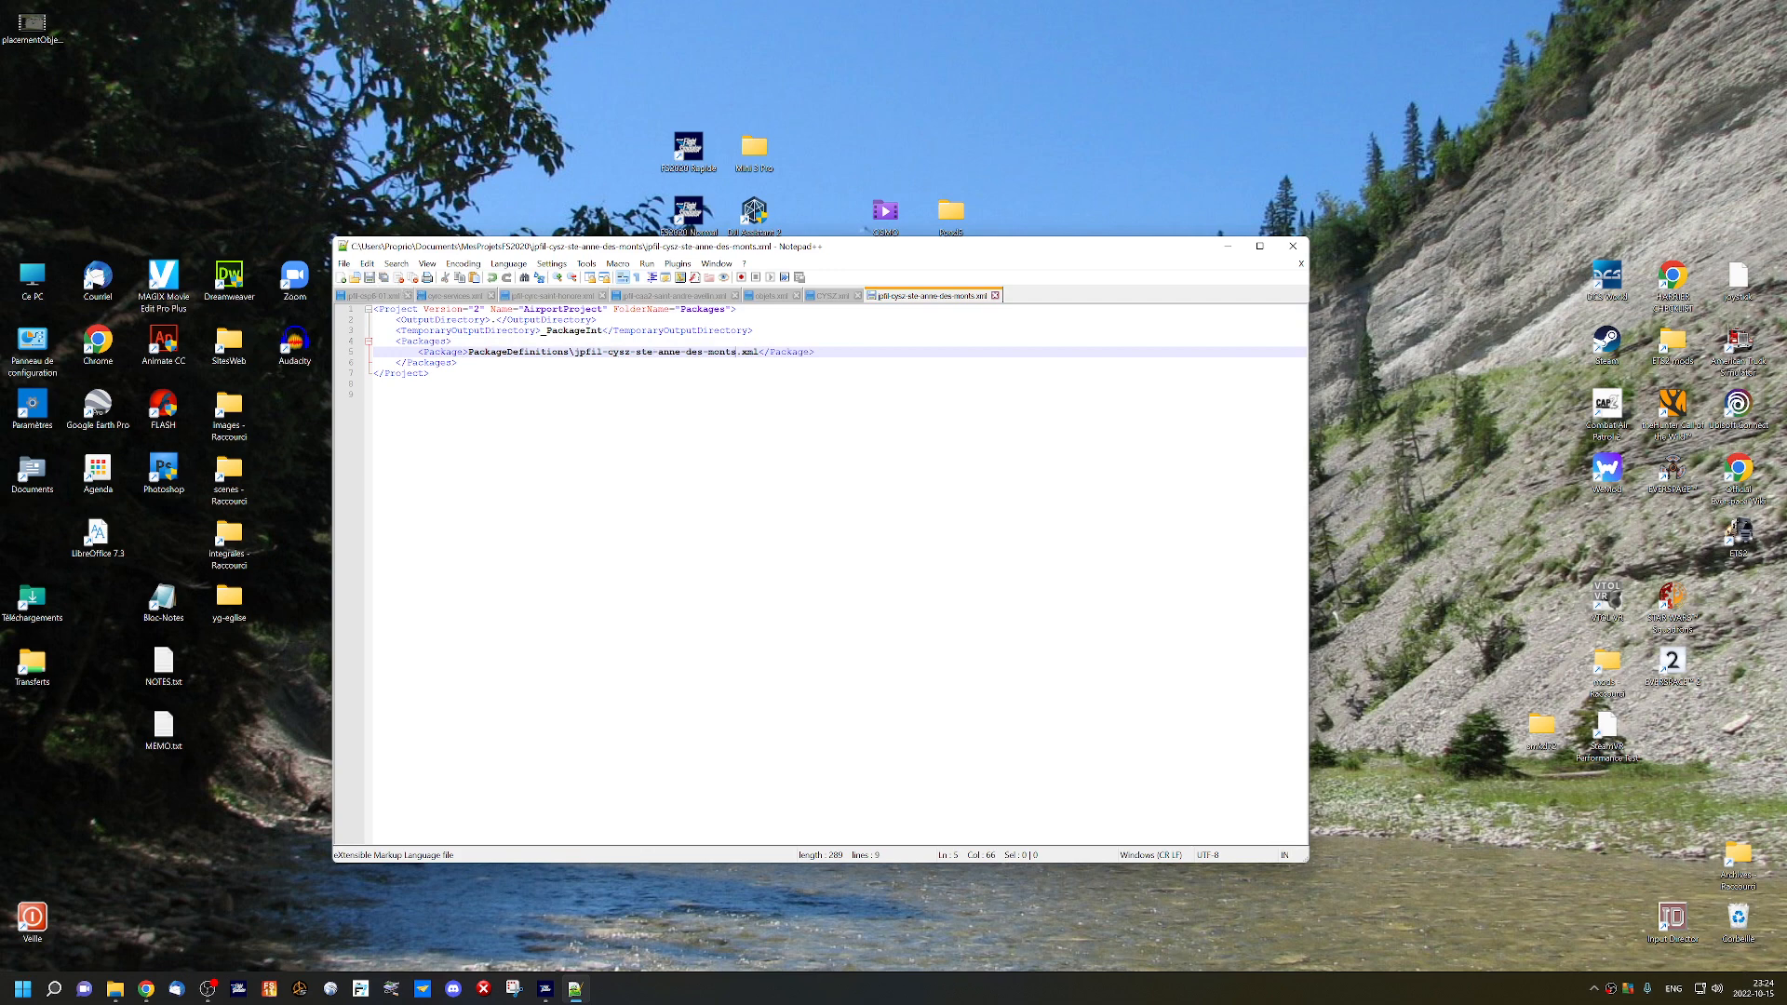
left_click(1293, 245)
In PackageSources, rename the placeholder model library folder as jpfil-cysz-ste-anne-des-monts-modelLib.
double_click(903, 445)
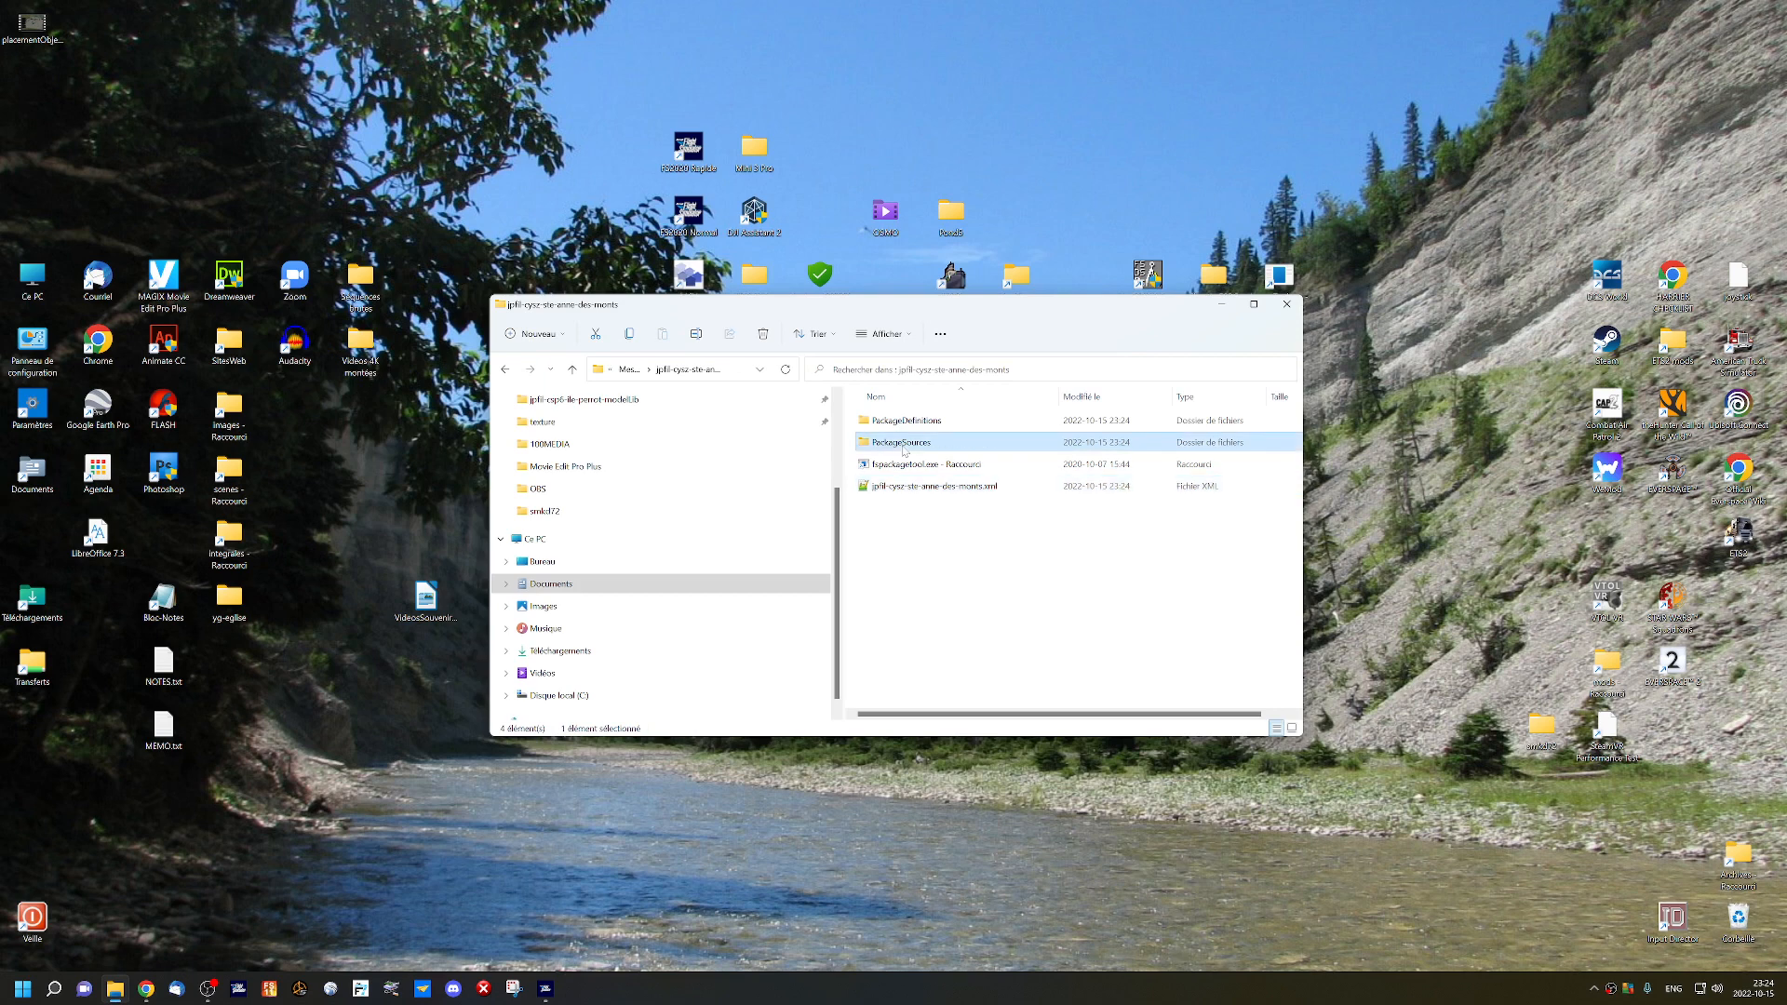
left_click(893, 447)
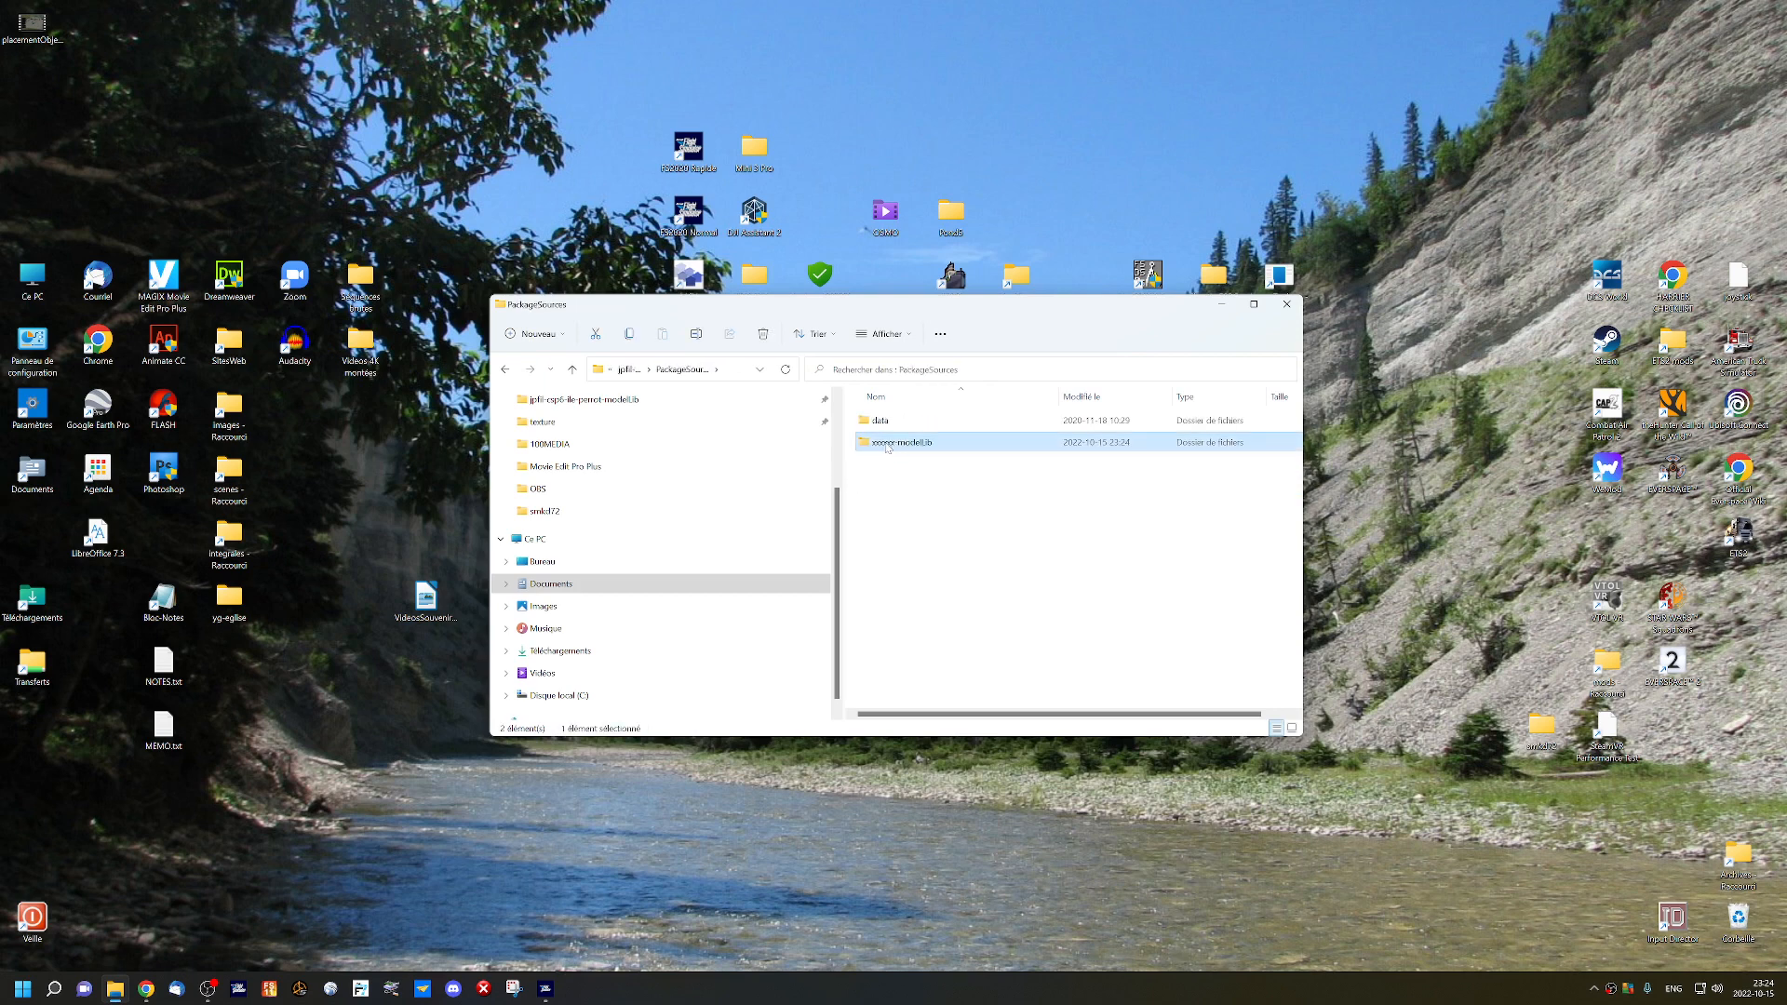
left_click(894, 443)
key("Home")
key("ctrl+shift+Right")
key("ctrl+v")
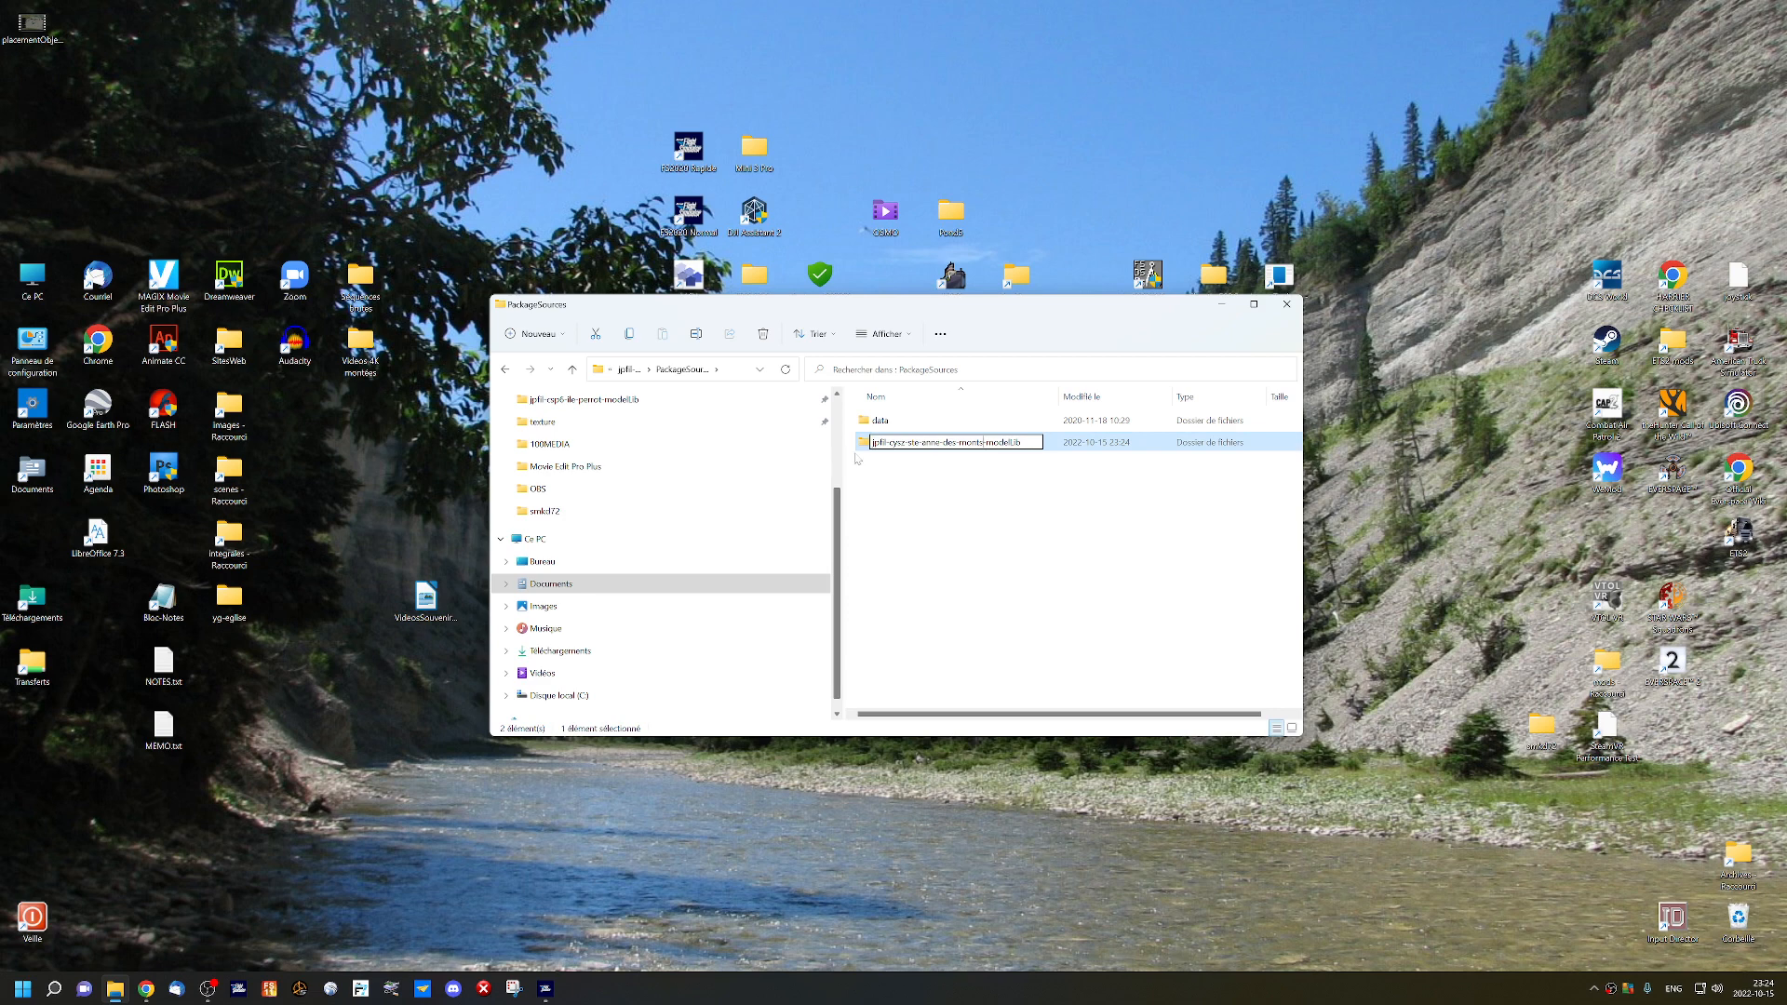
left_click(923, 479)
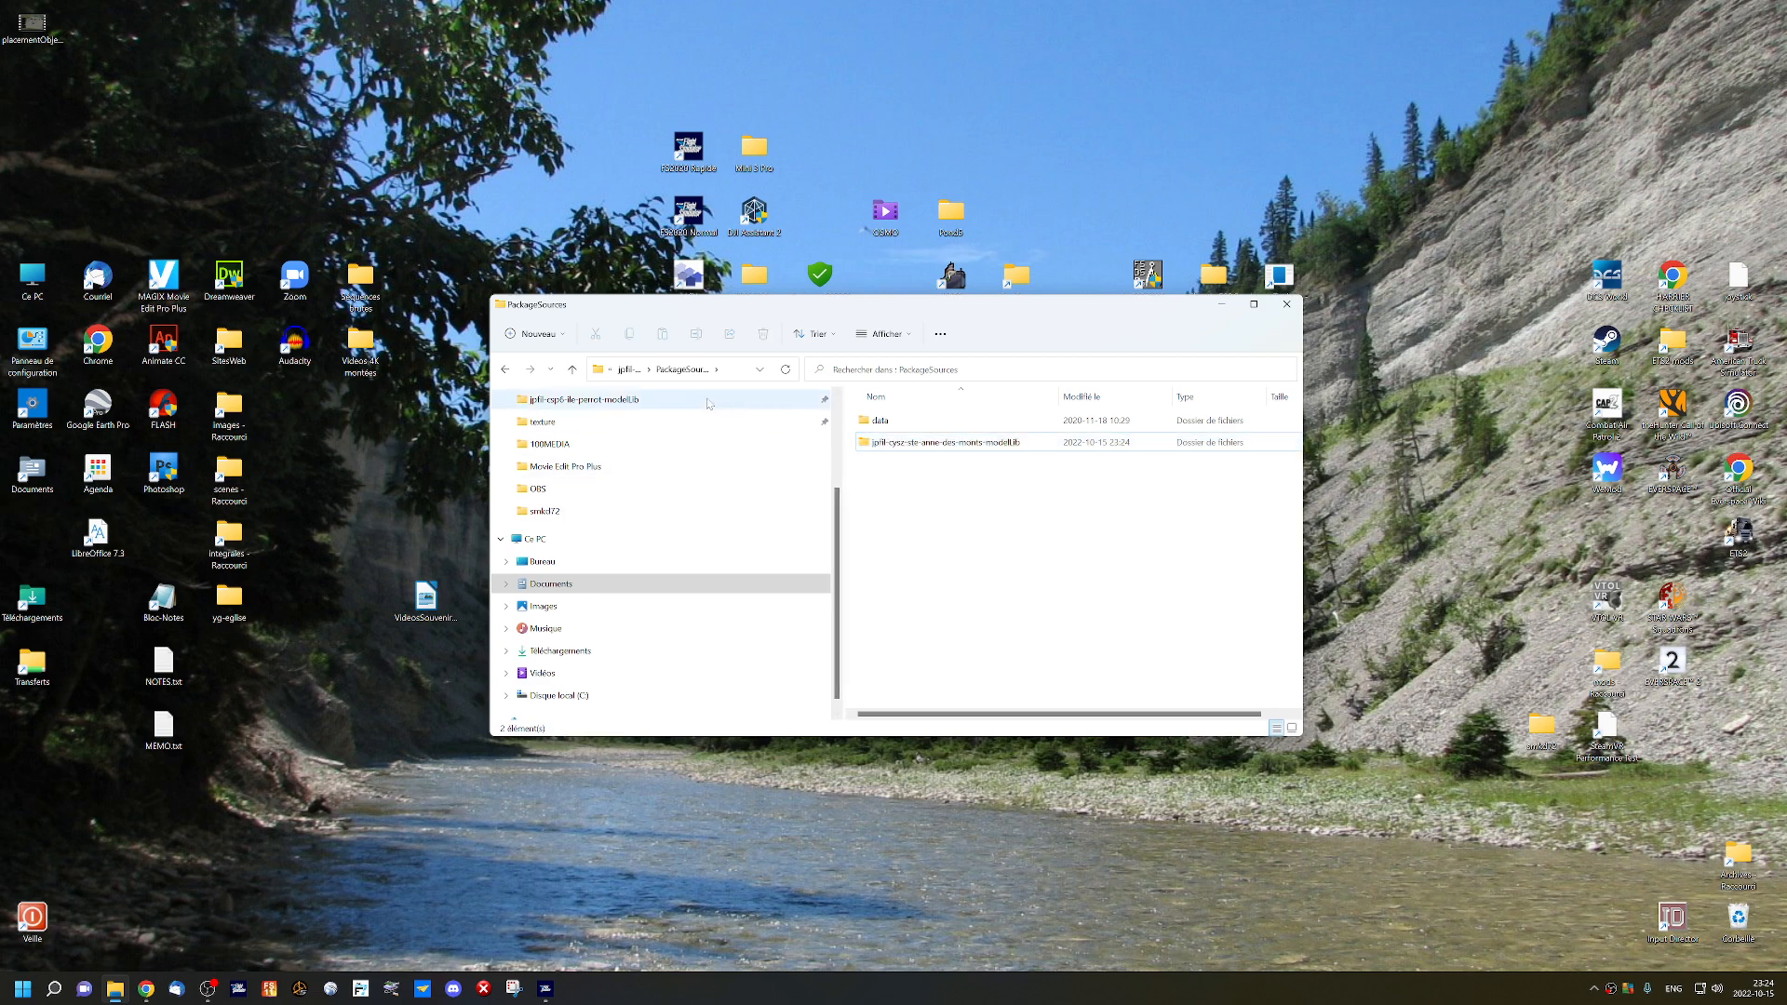
Go to the project's PackageDefinitions folder and rename its placeholder XML file as jpfil-cysz-ste-anne-des-monts.xml.
left_click(572, 372)
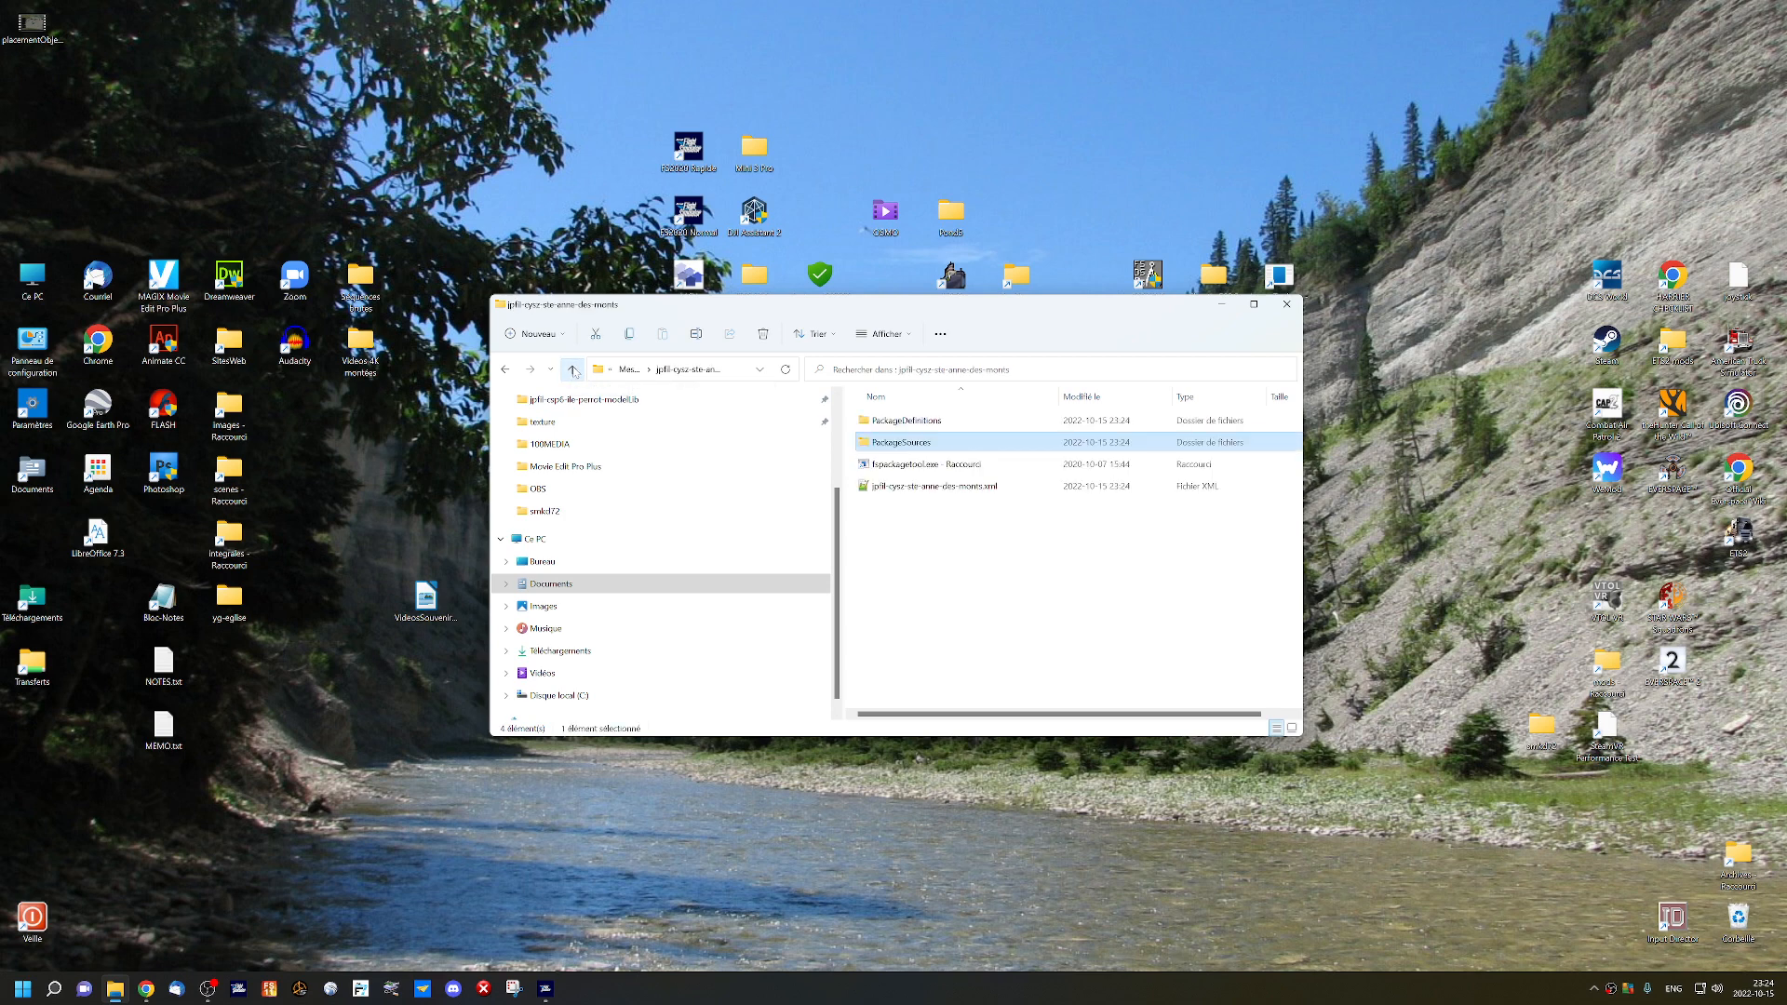
double_click(901, 423)
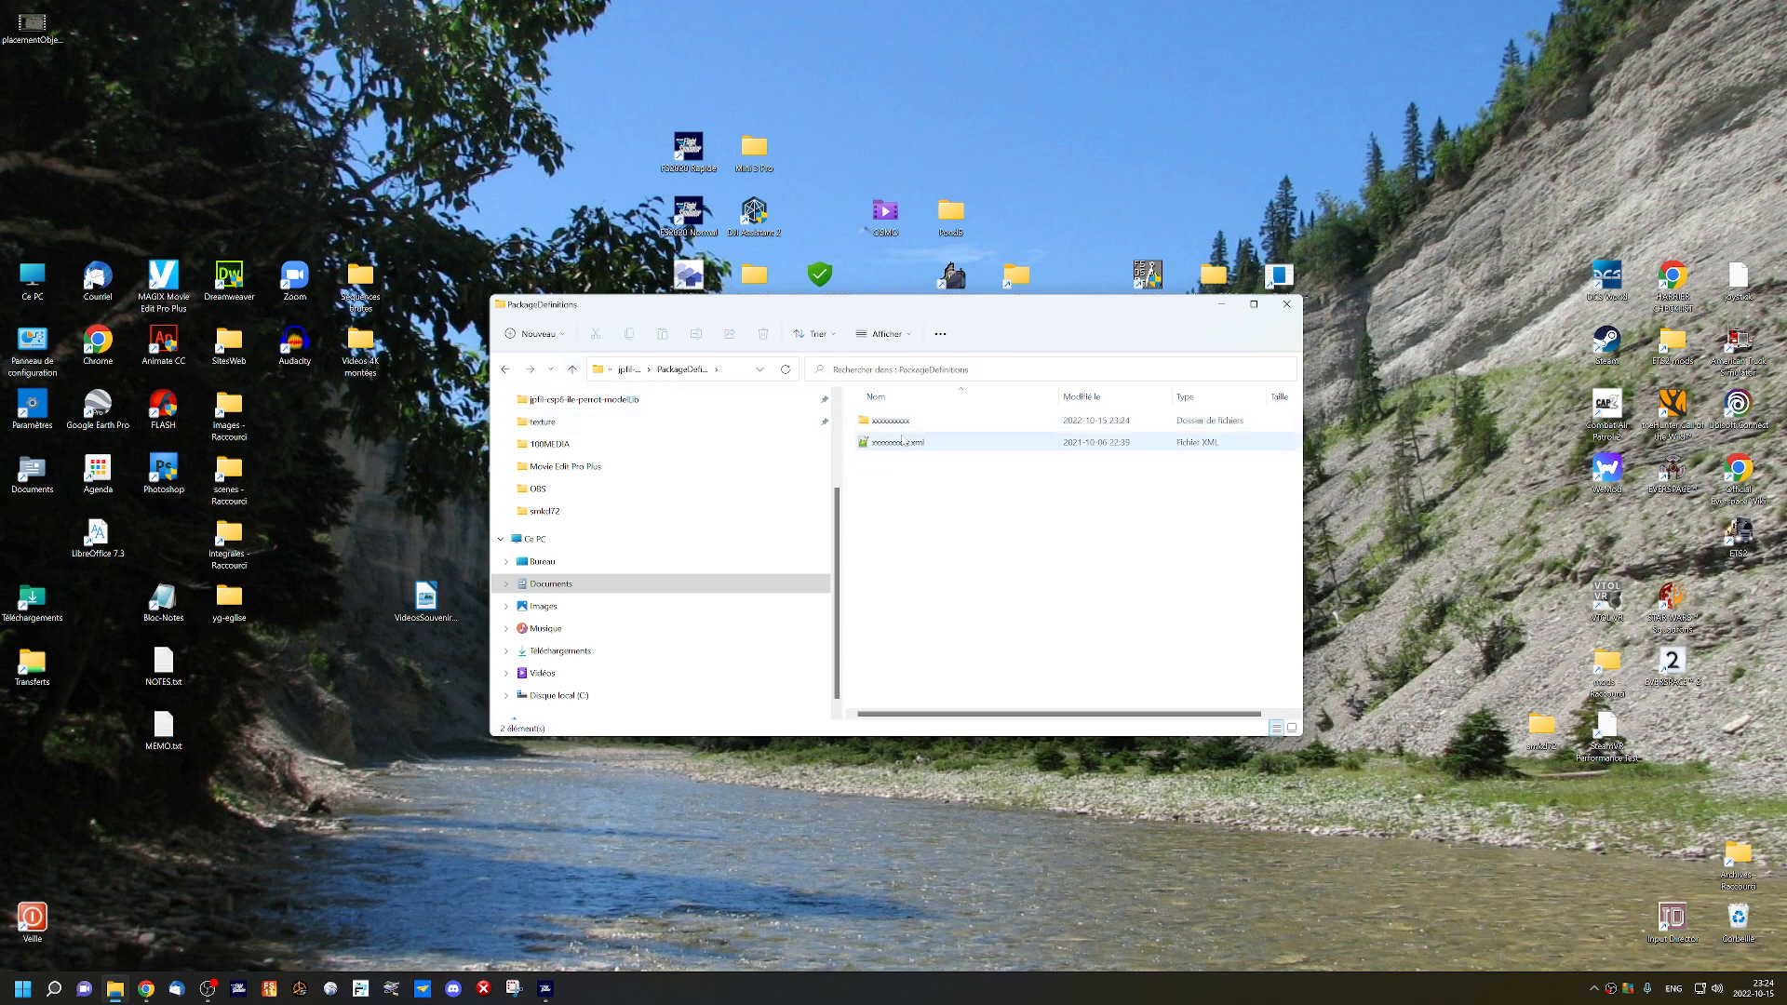
left_click(882, 445)
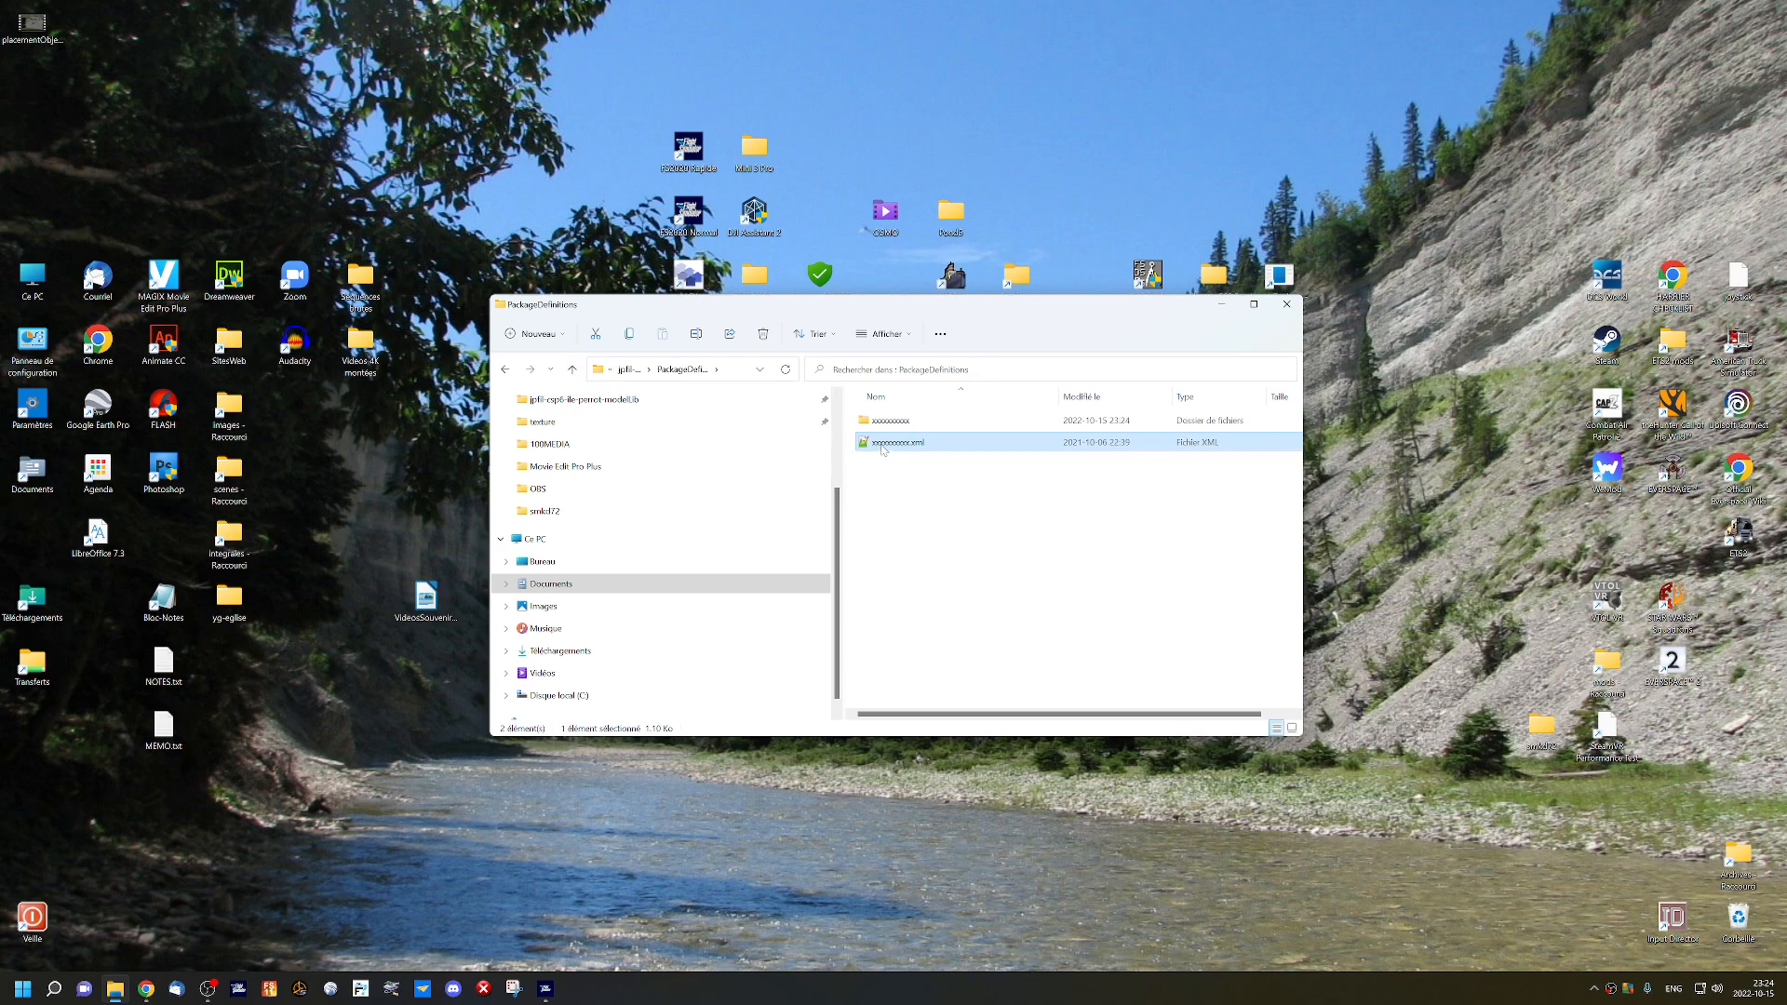
left_click(883, 445)
key("ctrl+v")
key("Return")
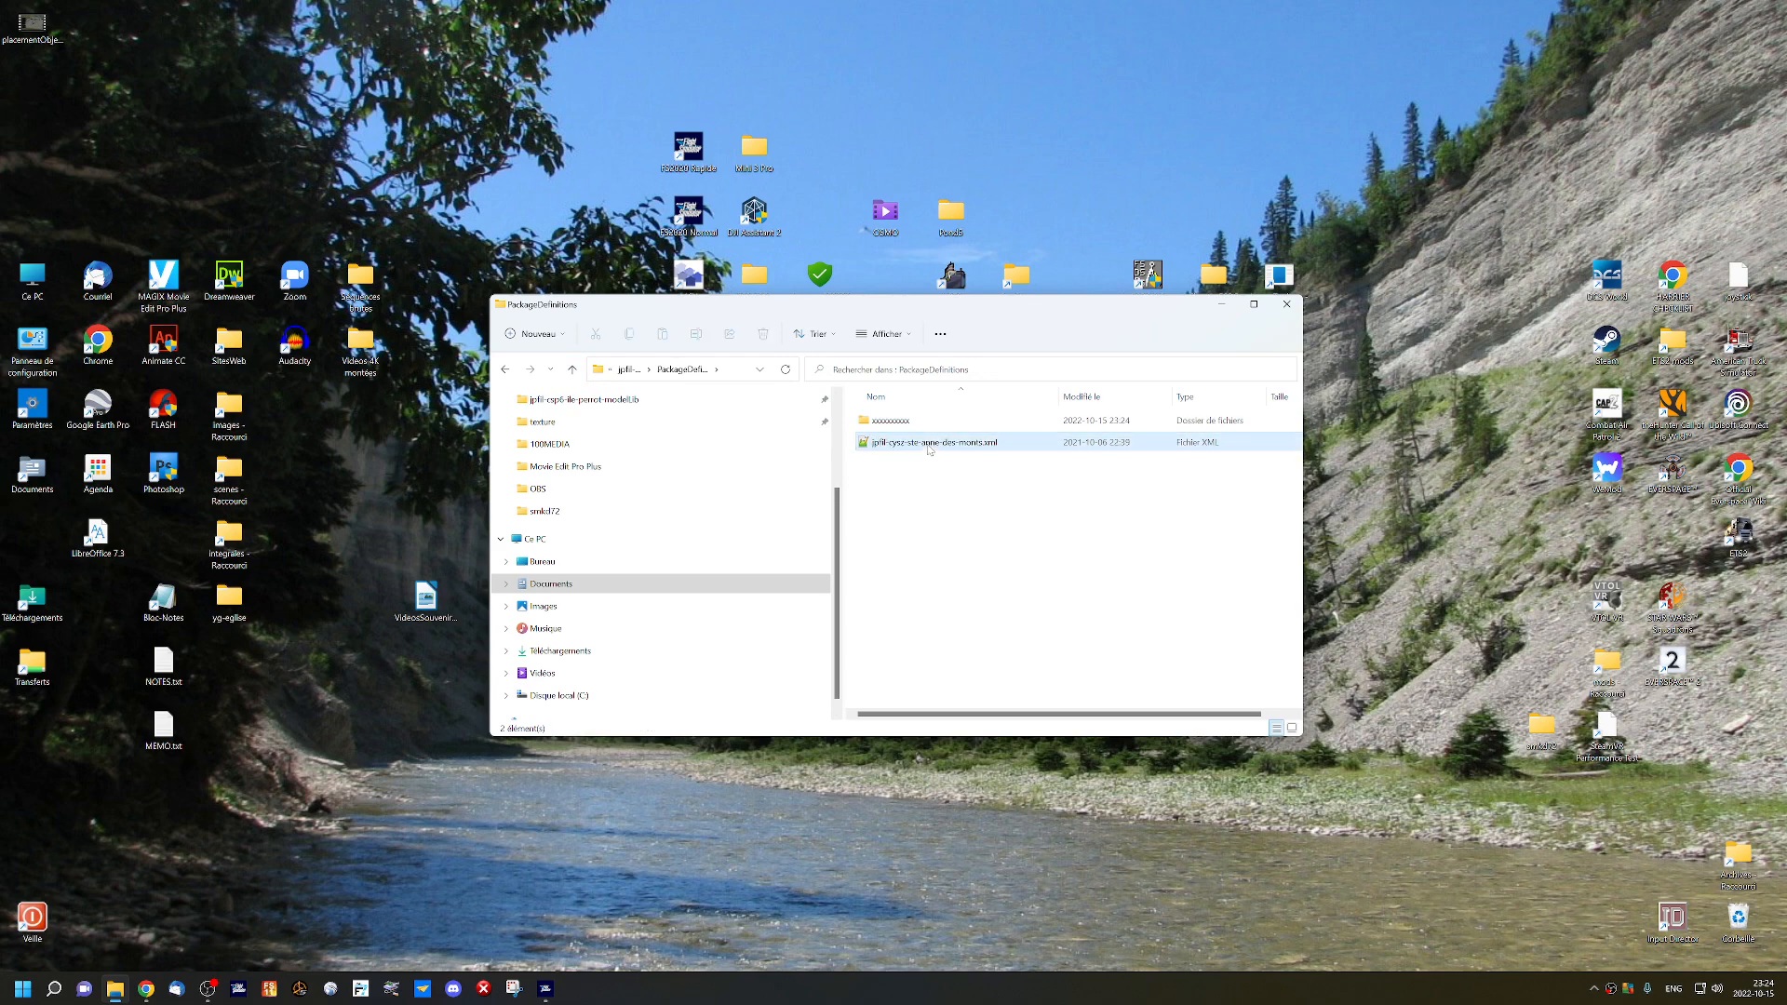
Open the package definition XML and set the AssetPackage name and the Title to jpfil-cysz-ste-anne-des-monts.
double_click(931, 445)
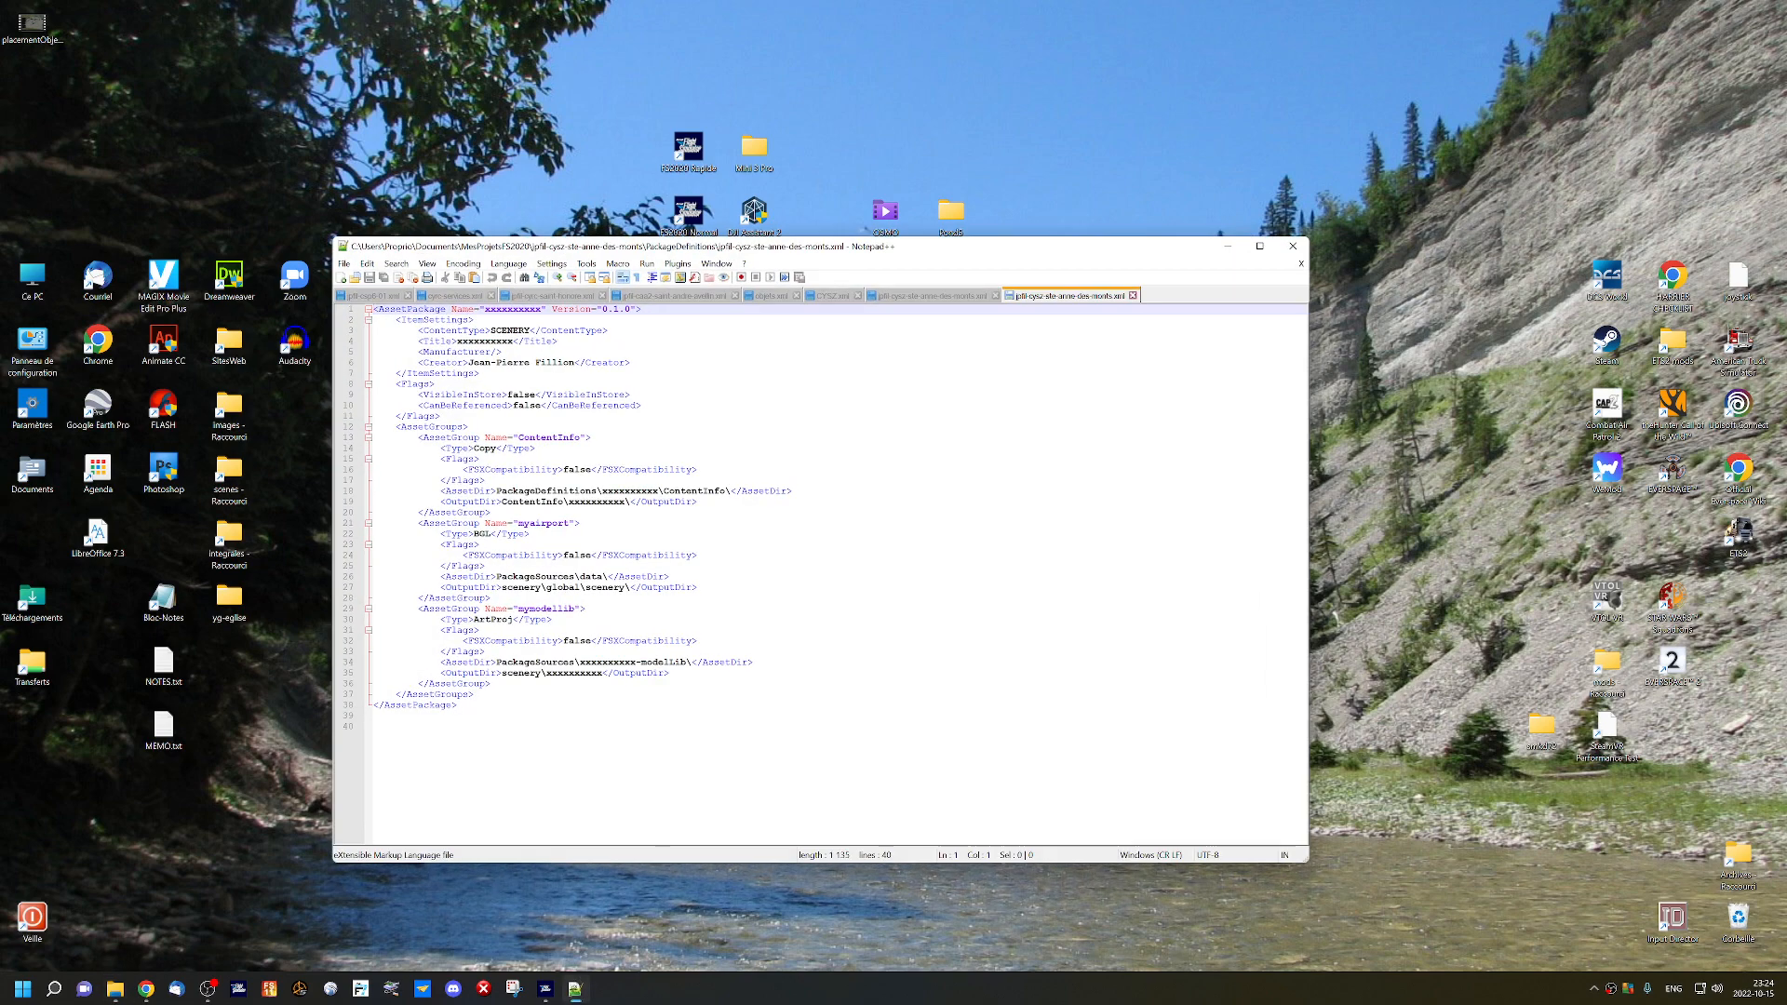
double_click(512, 309)
key("ctrl+v")
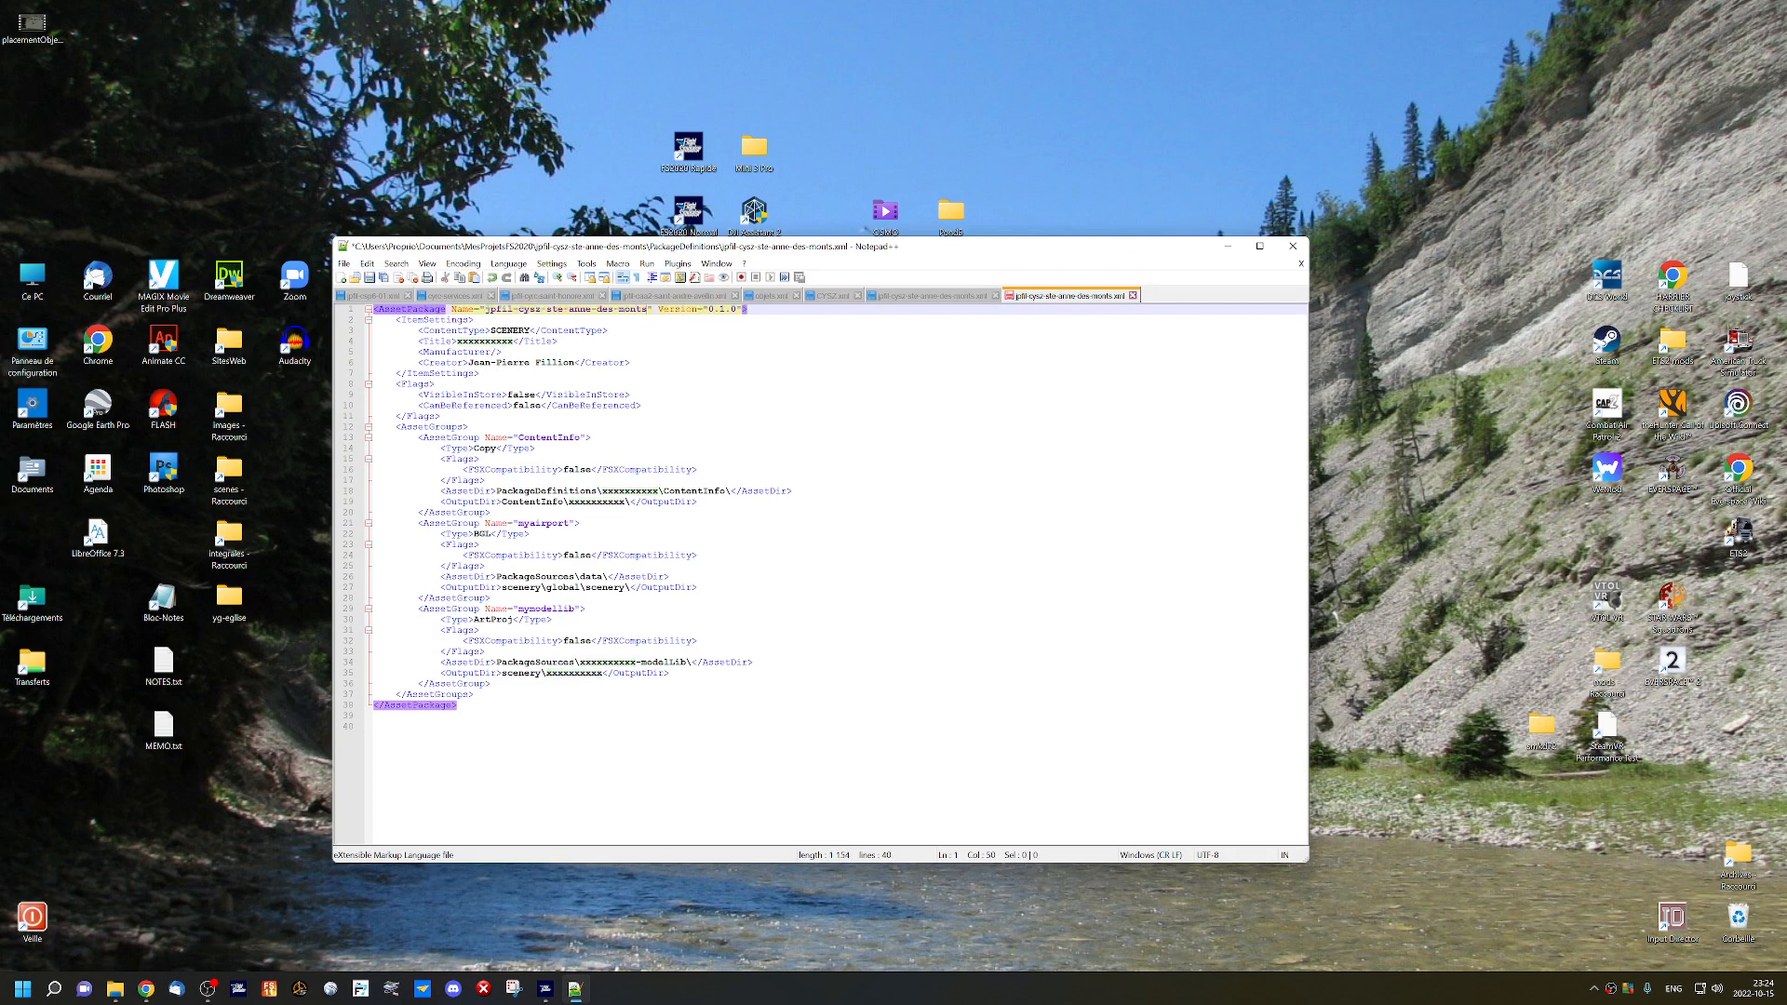
double_click(484, 340)
type("jpfil-cysz-ste-anne-des-monts")
Replace the placeholder in the ContentInfo group's AssetDir and OutputDir paths with jpfil-cysz-ste-anne-des-monts.
double_click(631, 490)
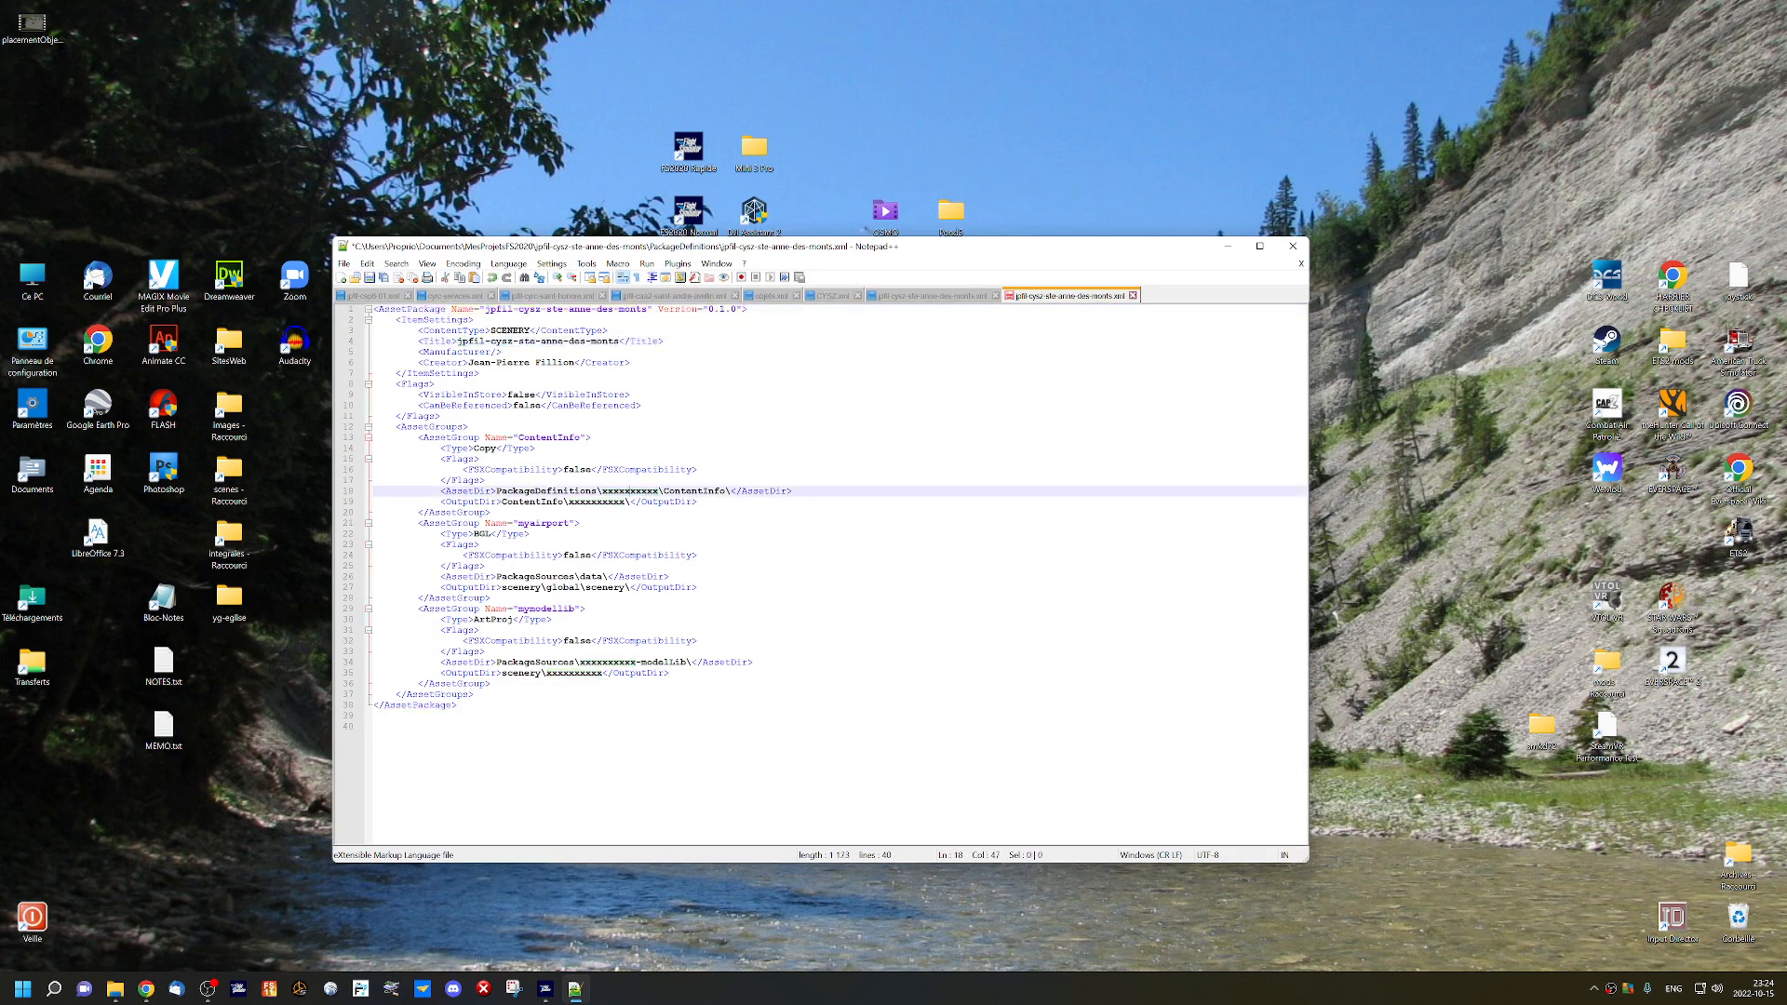
type("jpfil-cysz-ste-anne-des-monts")
double_click(597, 501)
type("jpfil-cysz-ste-anne-des-monts")
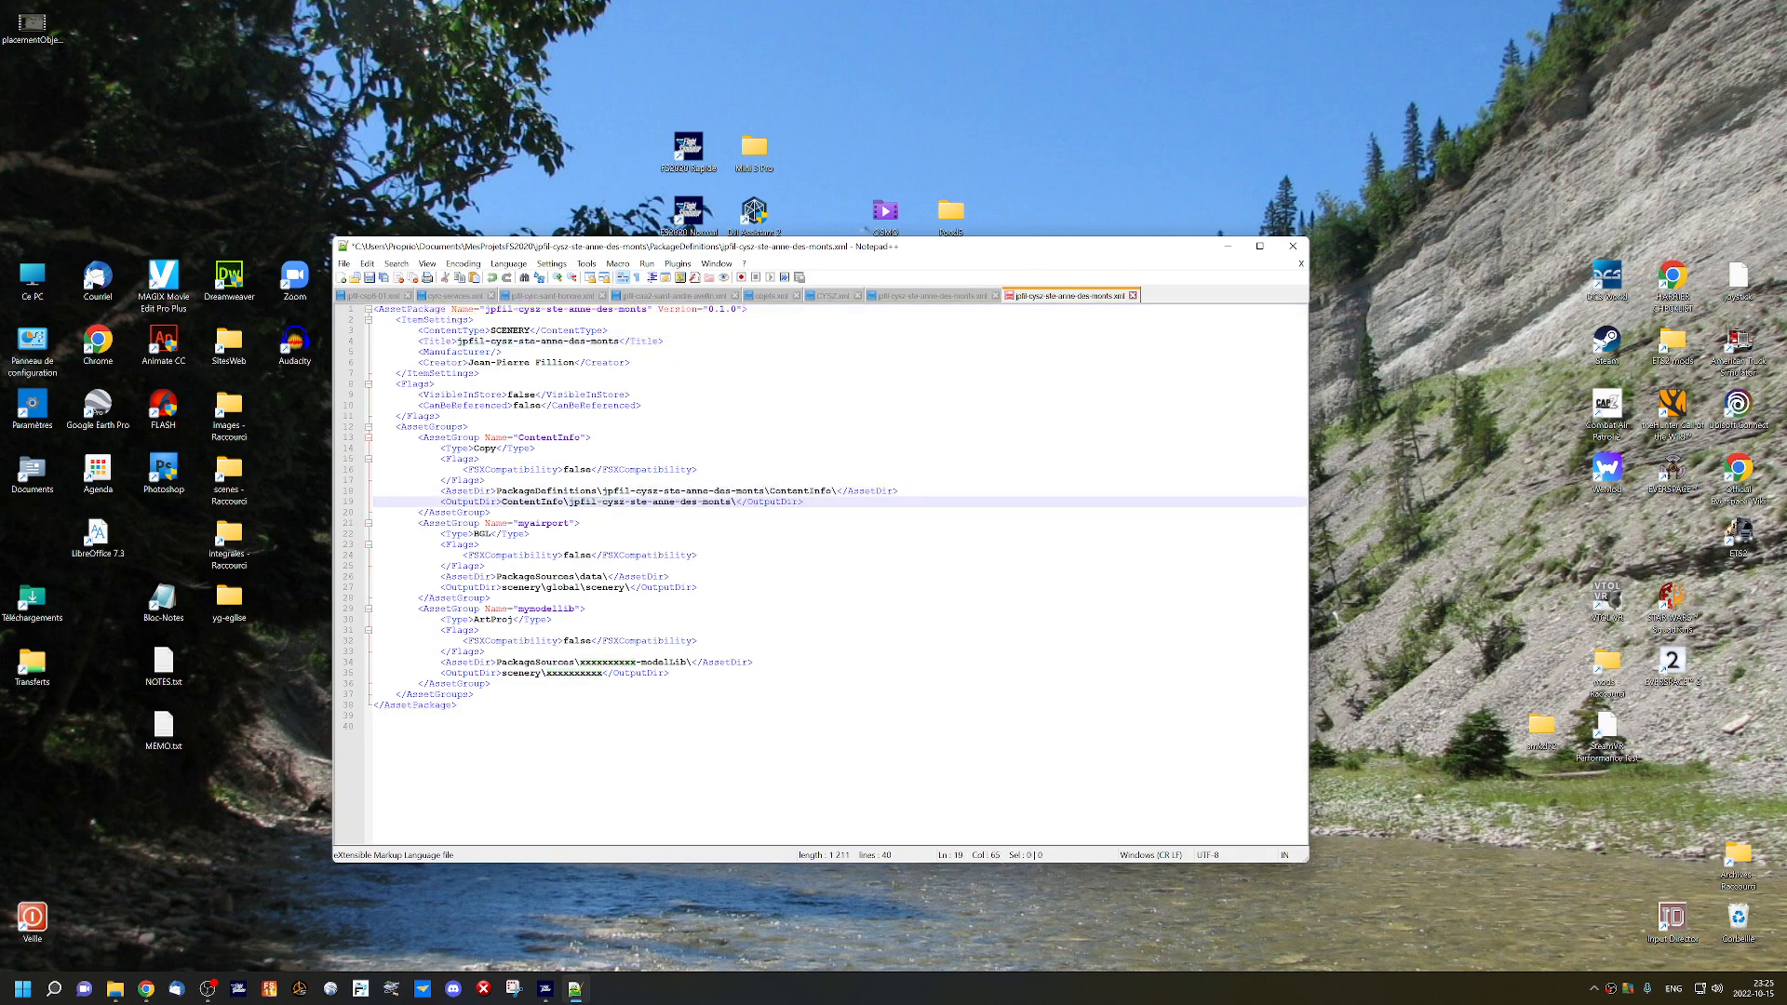
Replace the placeholder in the mymodellib group's AssetDir and OutputDir paths with jpfil-cysz-ste-anne-des-monts.
double_click(607, 662)
type("jpfil-cysz-ste-anne-des-monts")
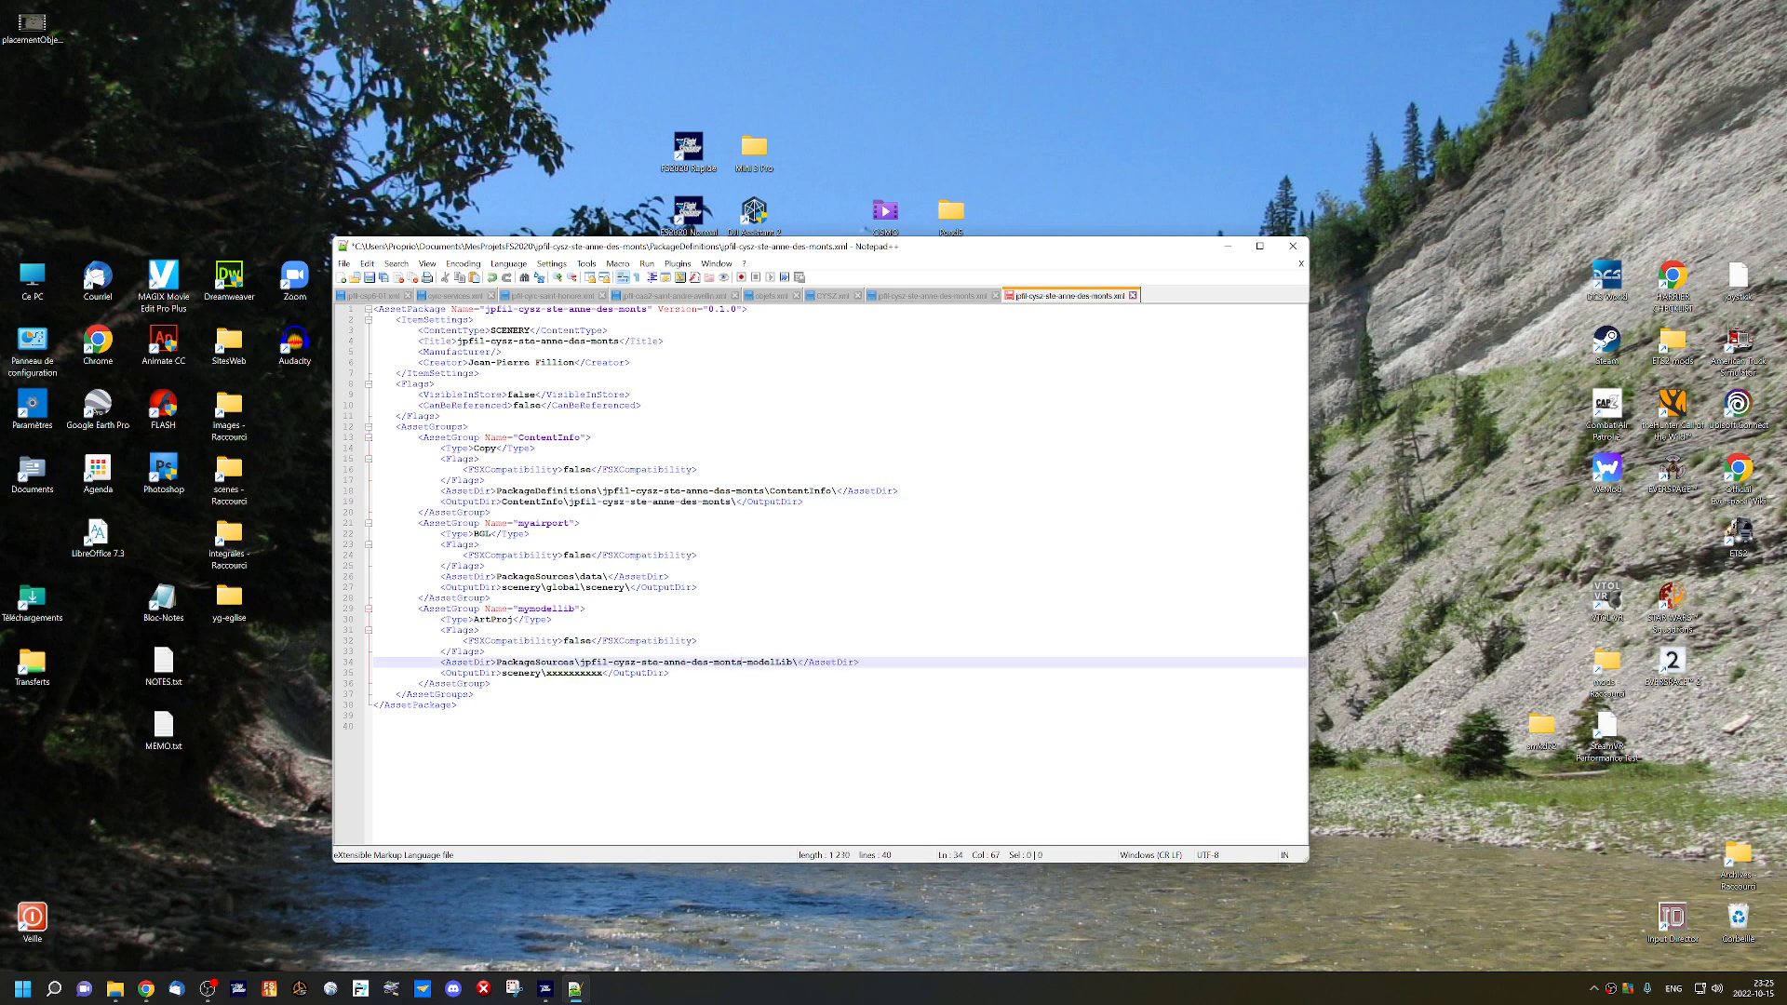
double_click(573, 673)
type("jpfil-cysz-ste-anne-des-monts")
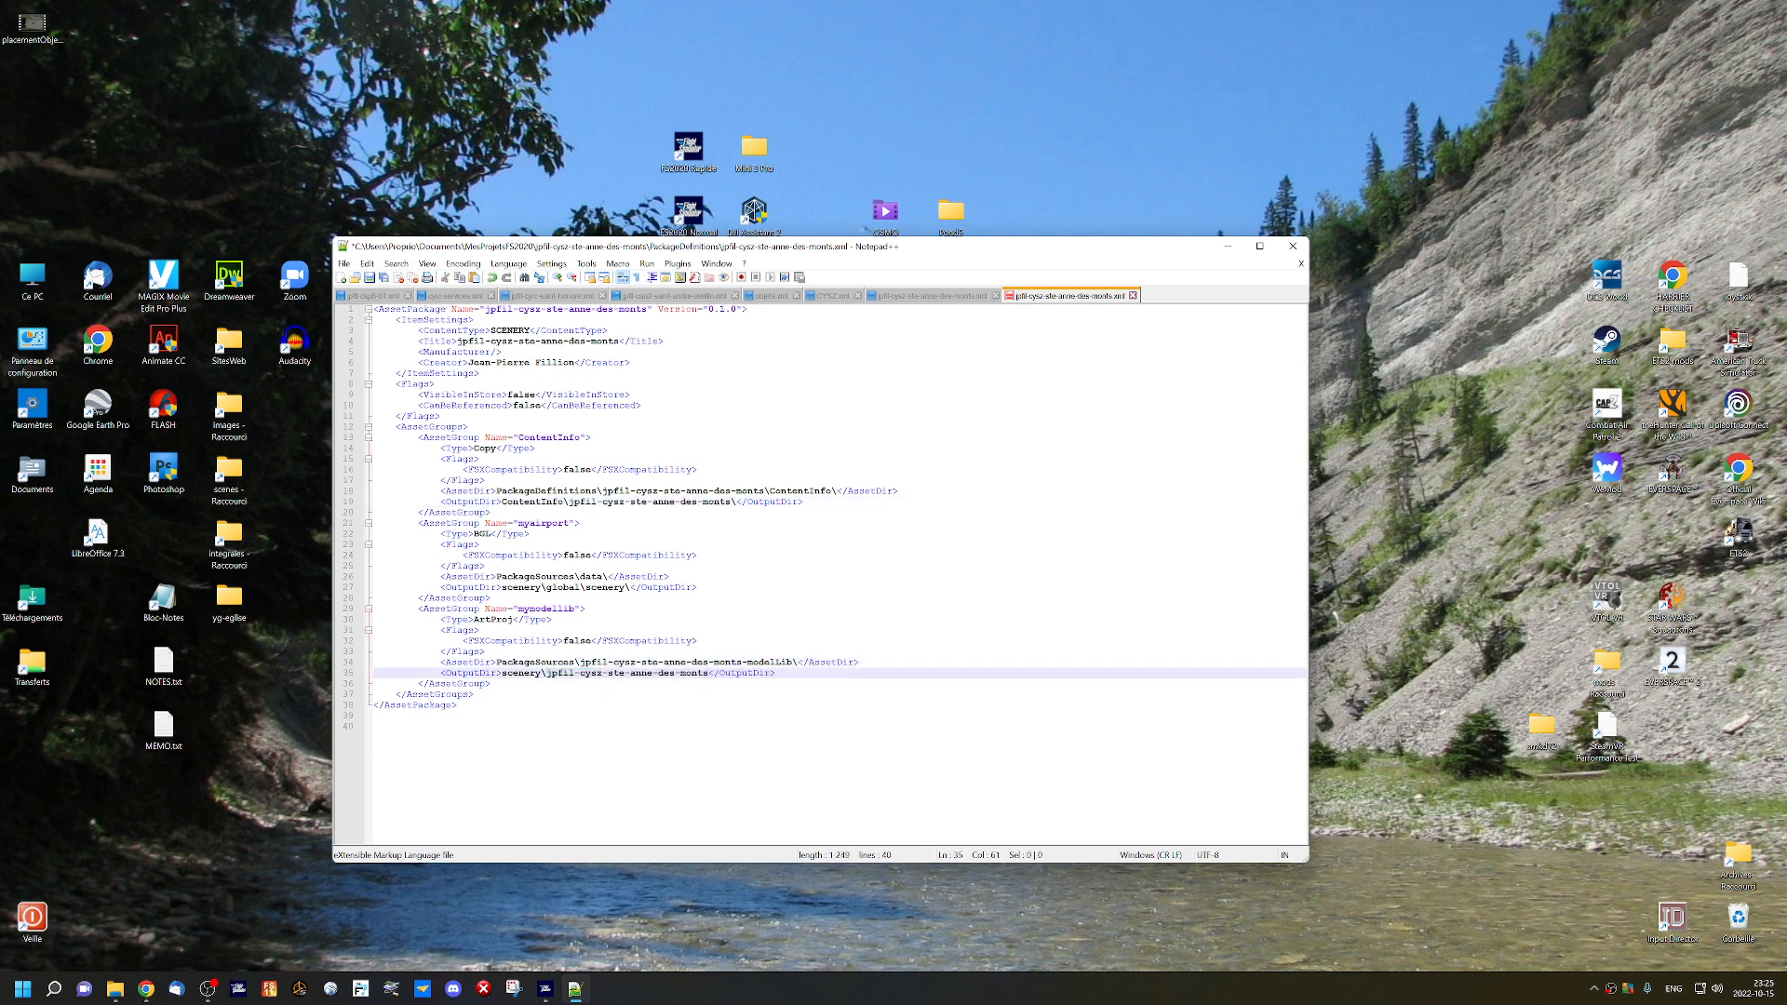
Save and close the package definition XML, and rename the placeholder folder in PackageDefinitions as jpfil-cysz-ste-anne-des-monts.
key("ctrl+s")
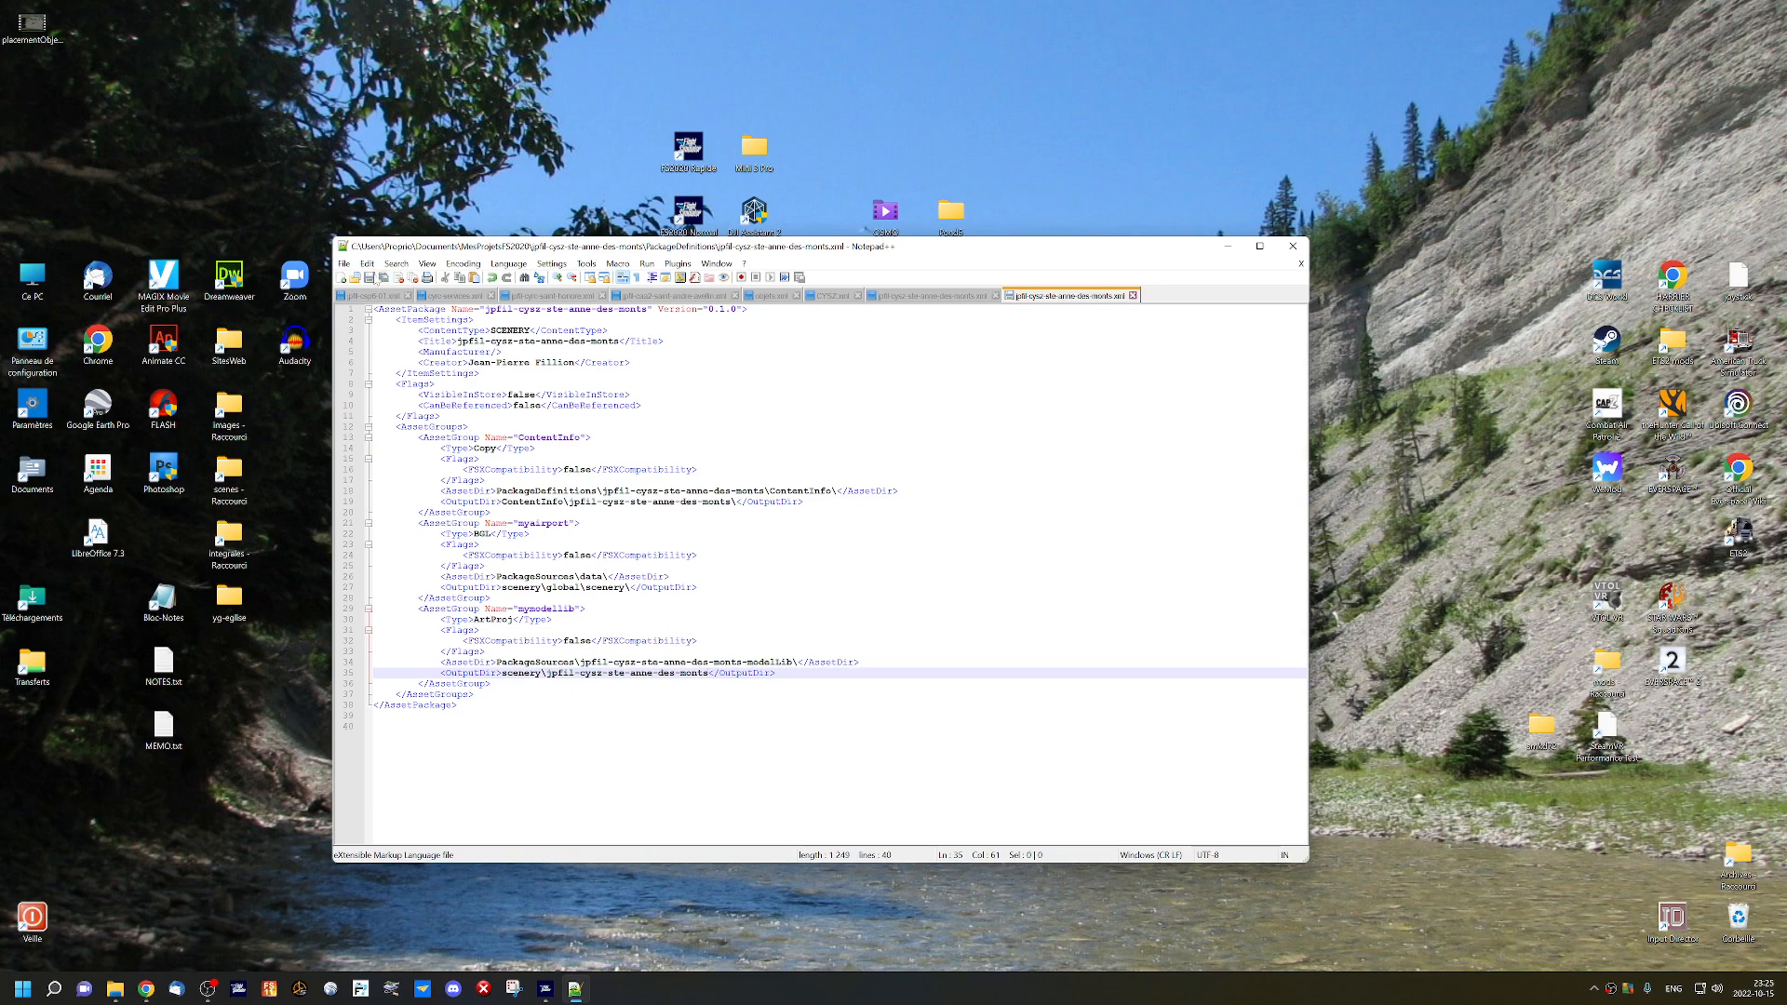
left_click(1293, 246)
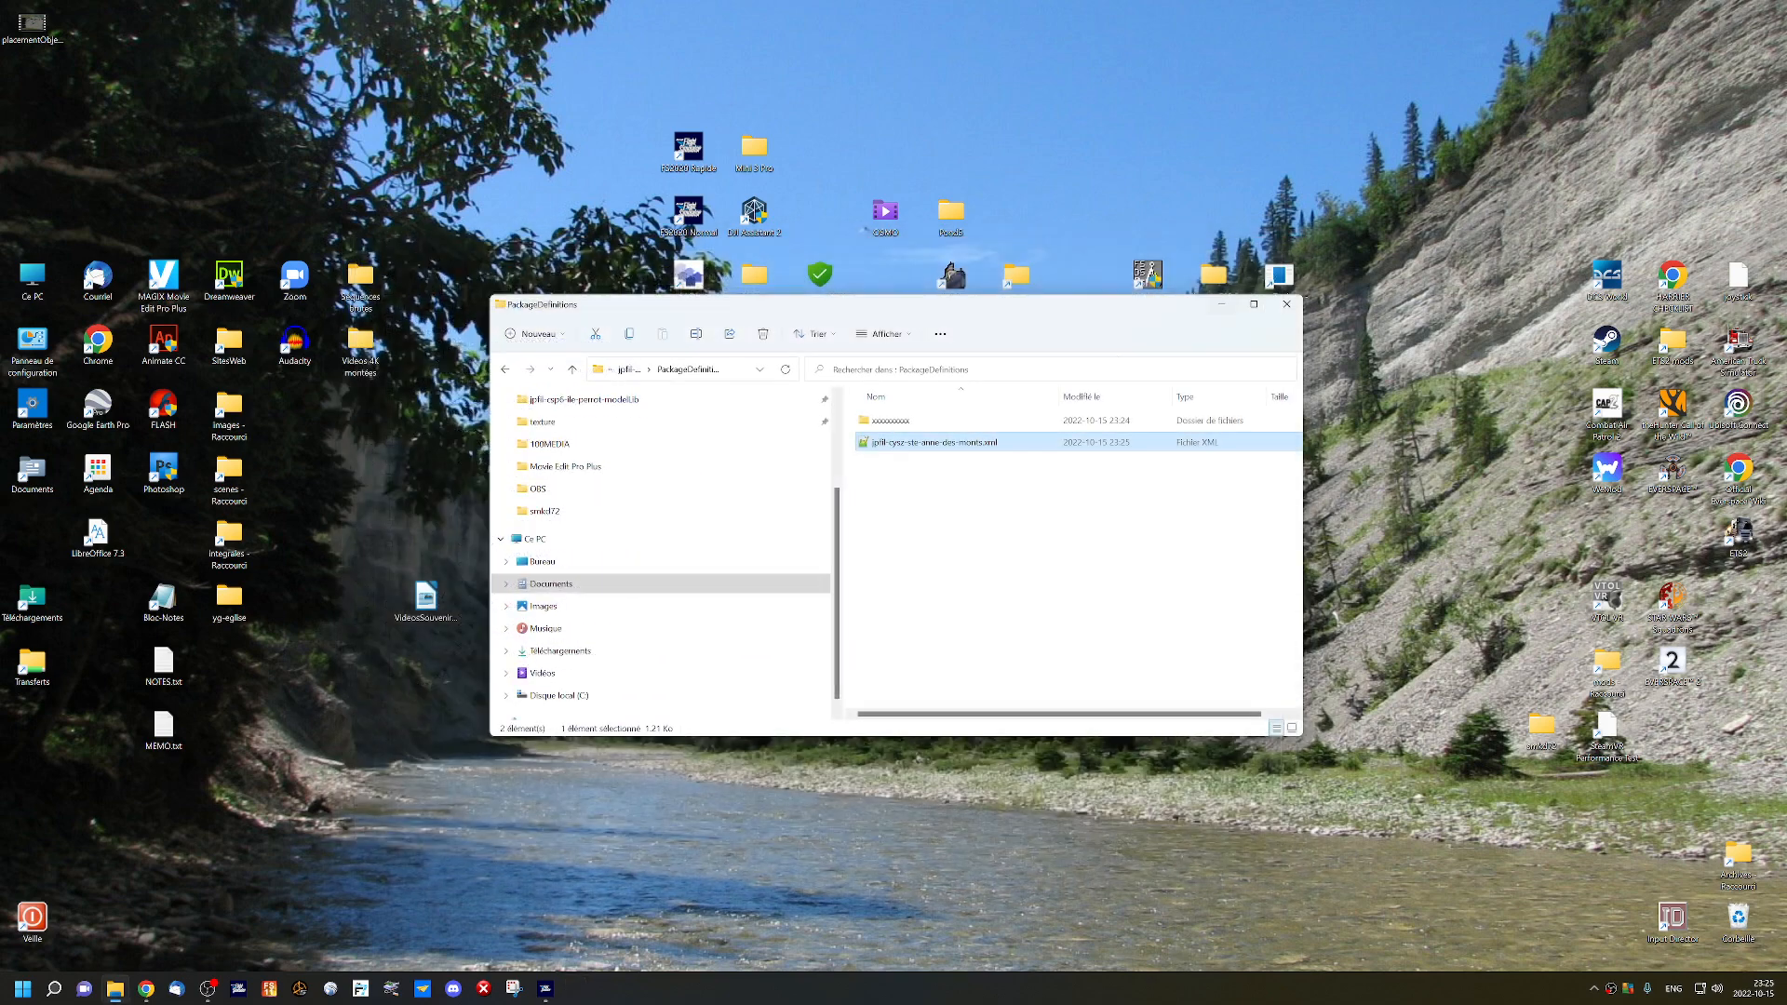
left_click(903, 424)
left_click(903, 424)
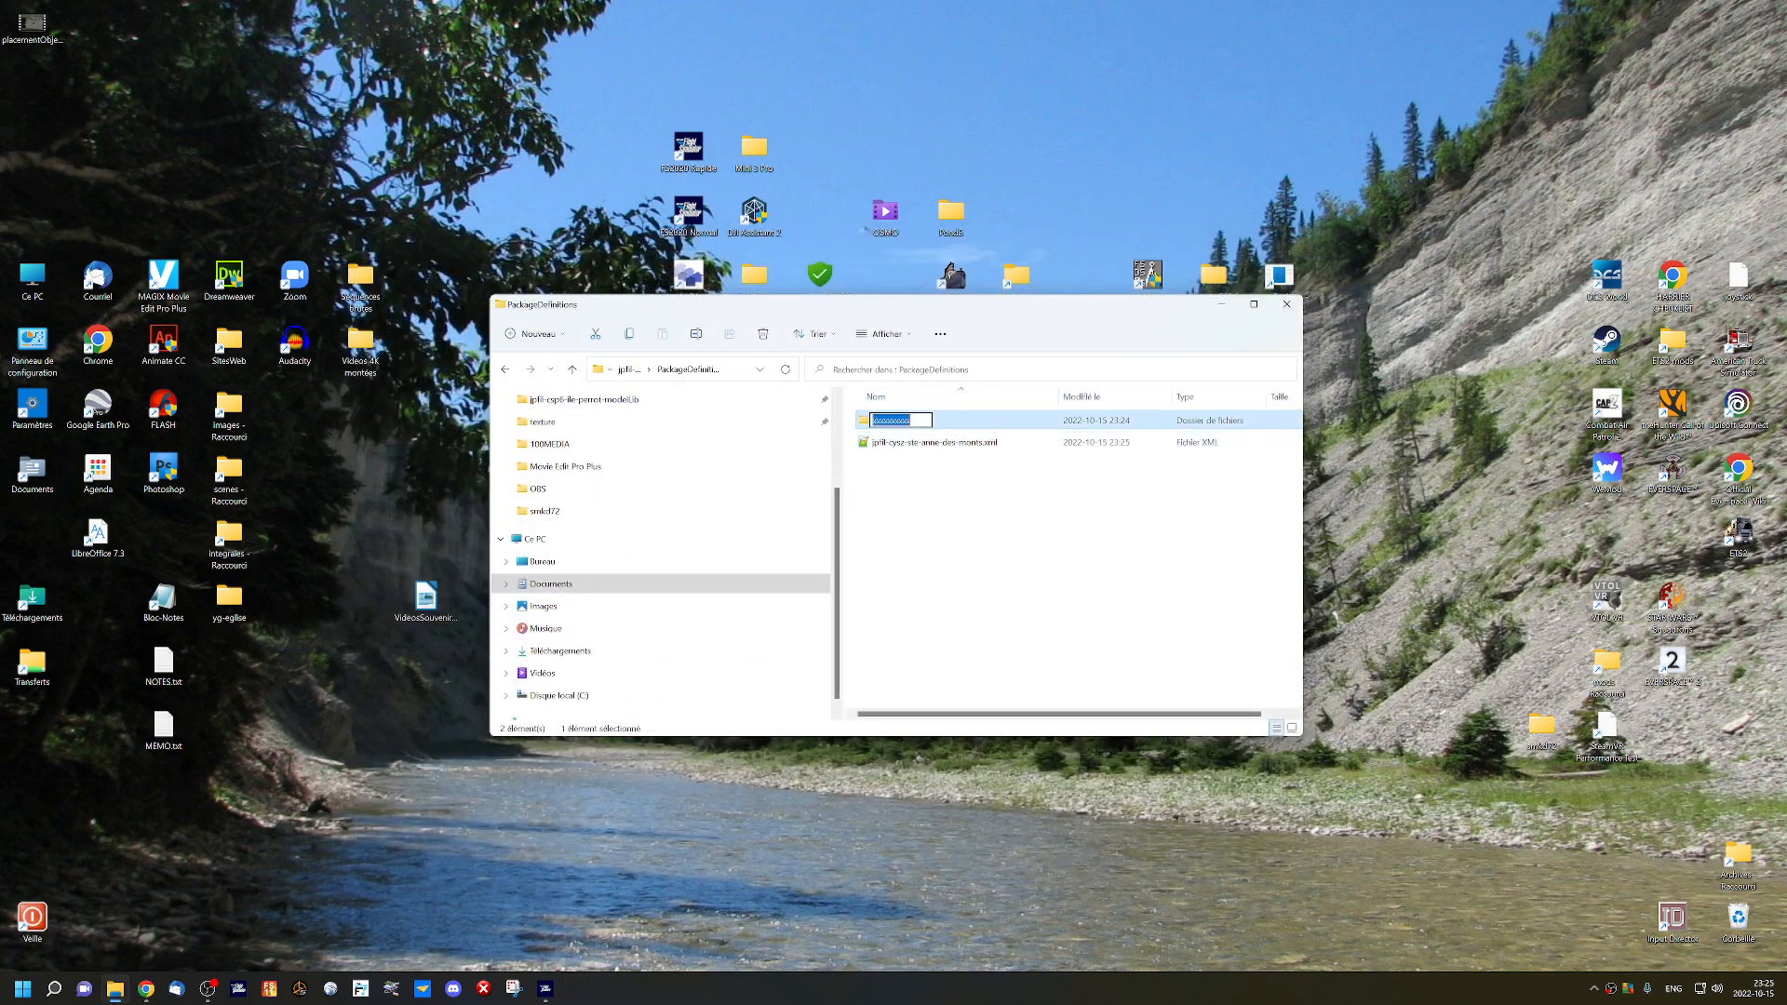
type("jpfil-cysz-ste-anne-des-monts")
left_click(950, 515)
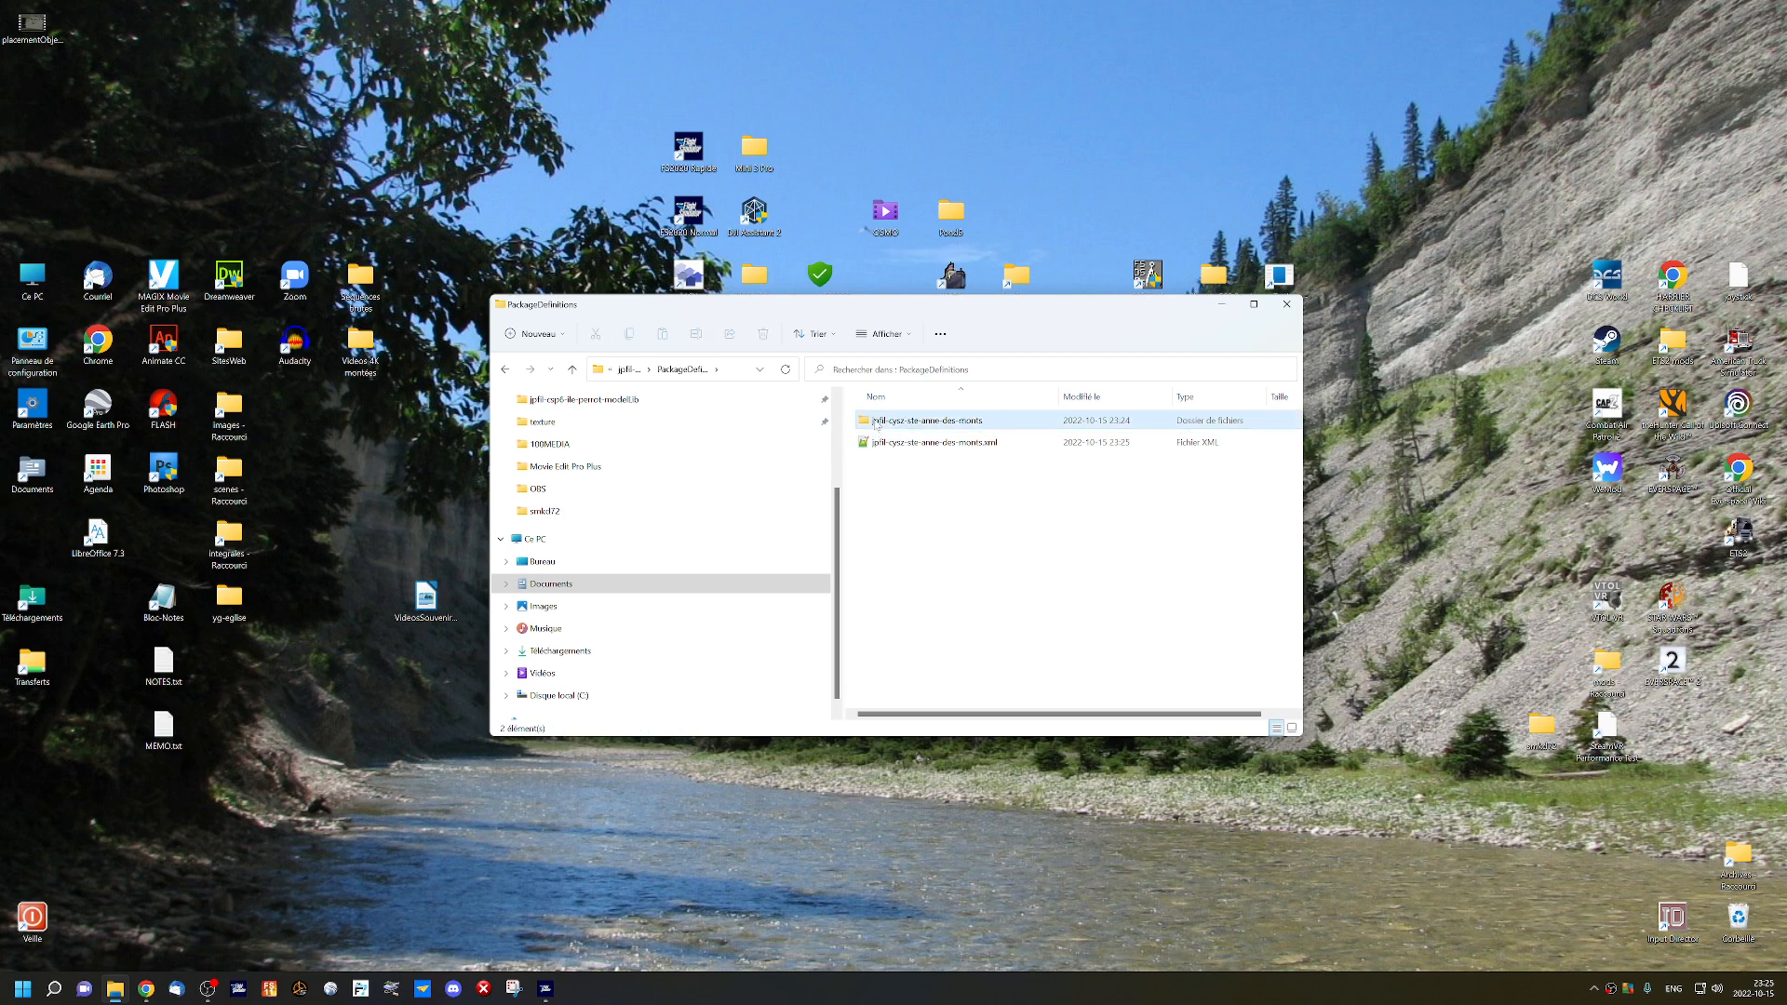
Check the contents of the renamed folder's ContentInfo subfolder and return to the project's root folder.
double_click(921, 421)
double_click(880, 421)
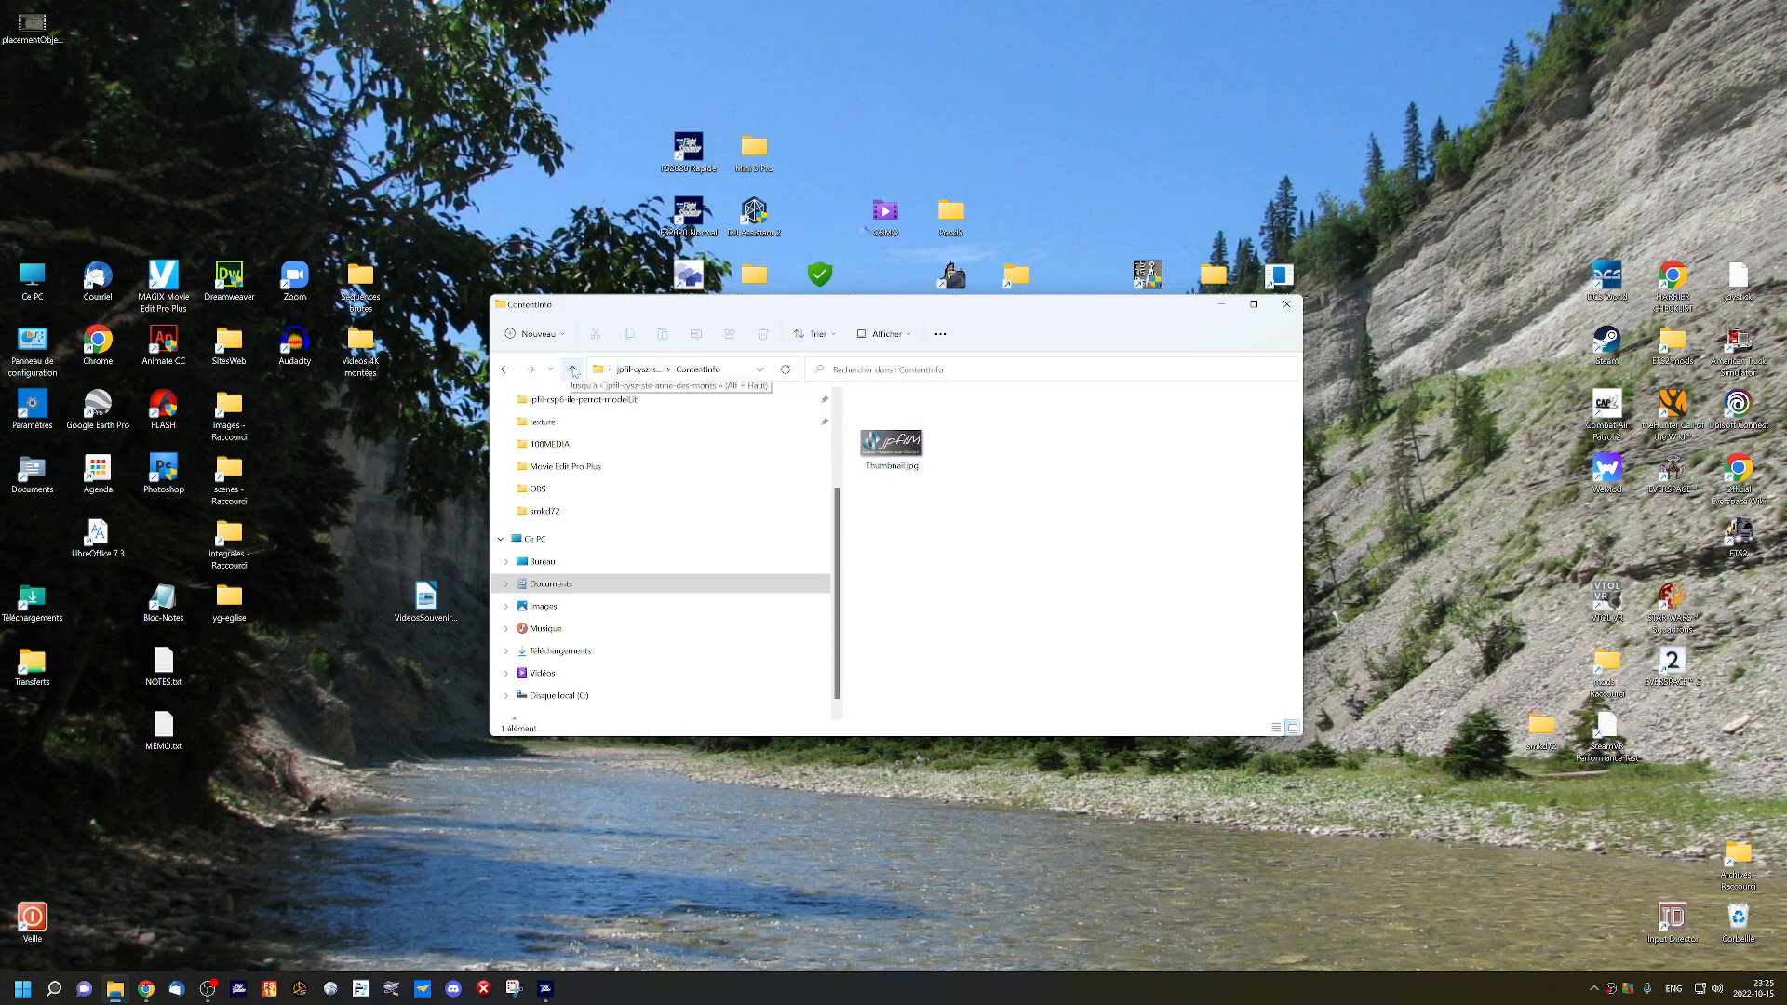
left_click(571, 370)
left_click(571, 370)
left_click(573, 370)
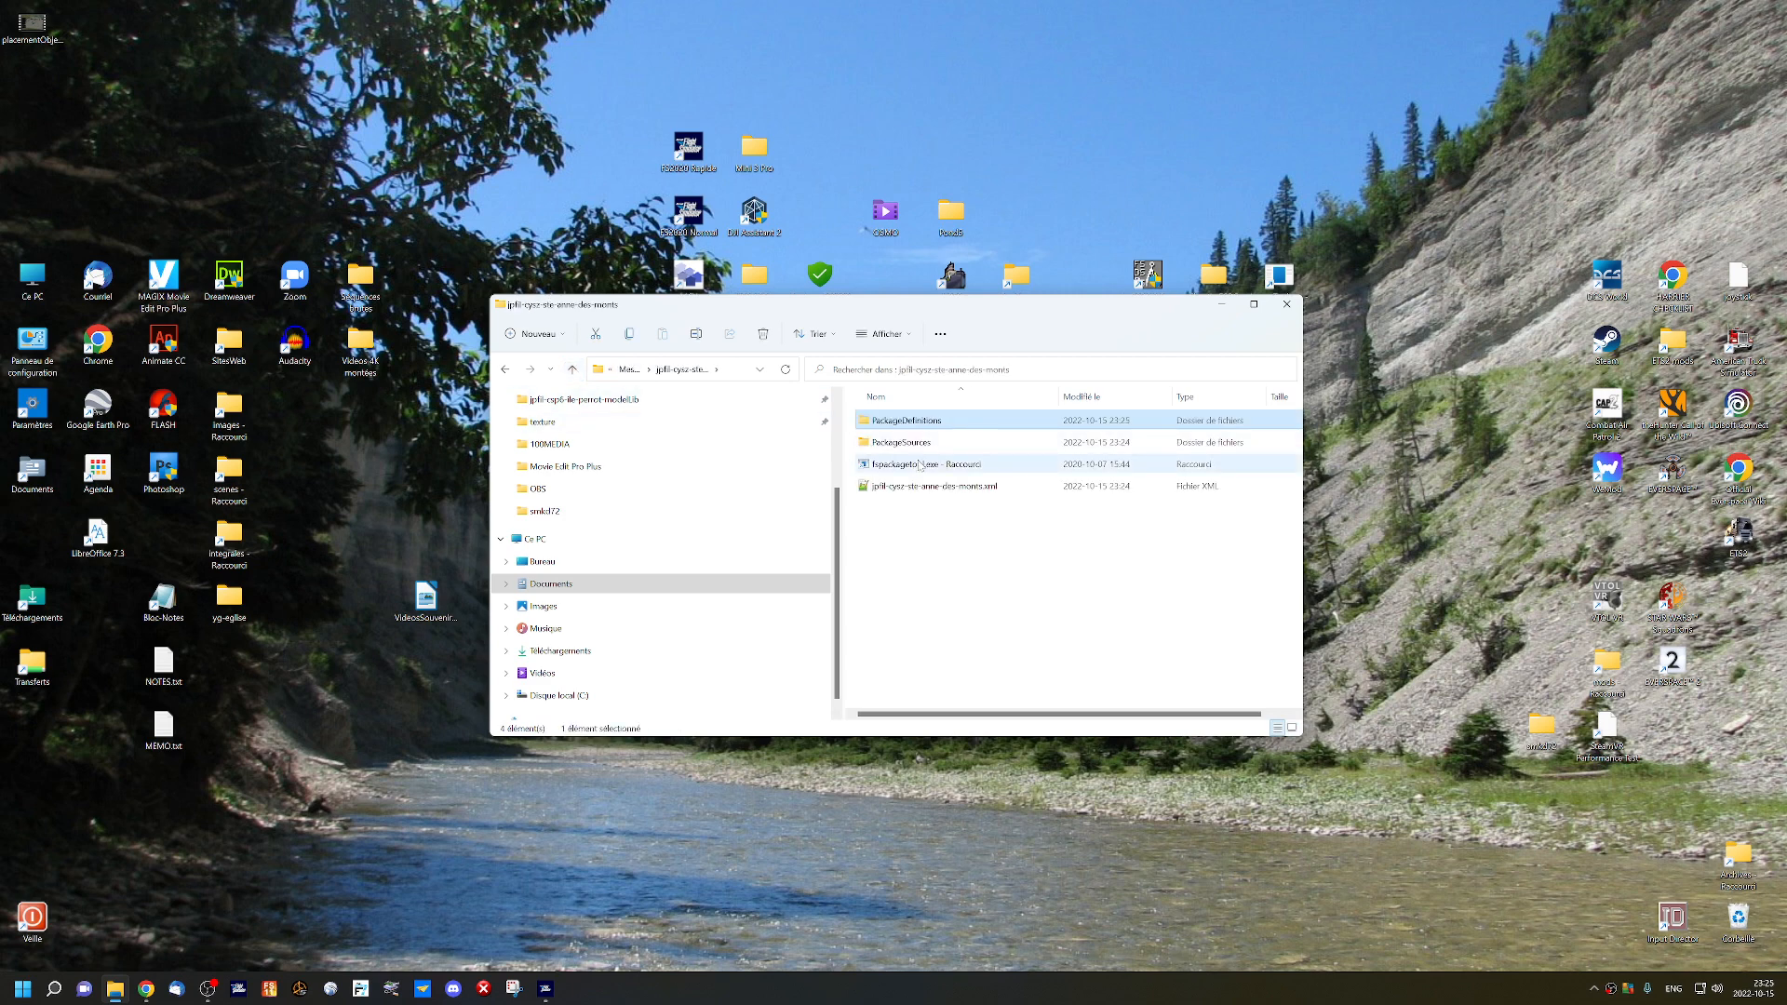
Open the project's PackageSources\data folder and move its window aside to make room for a second folder window.
double_click(903, 444)
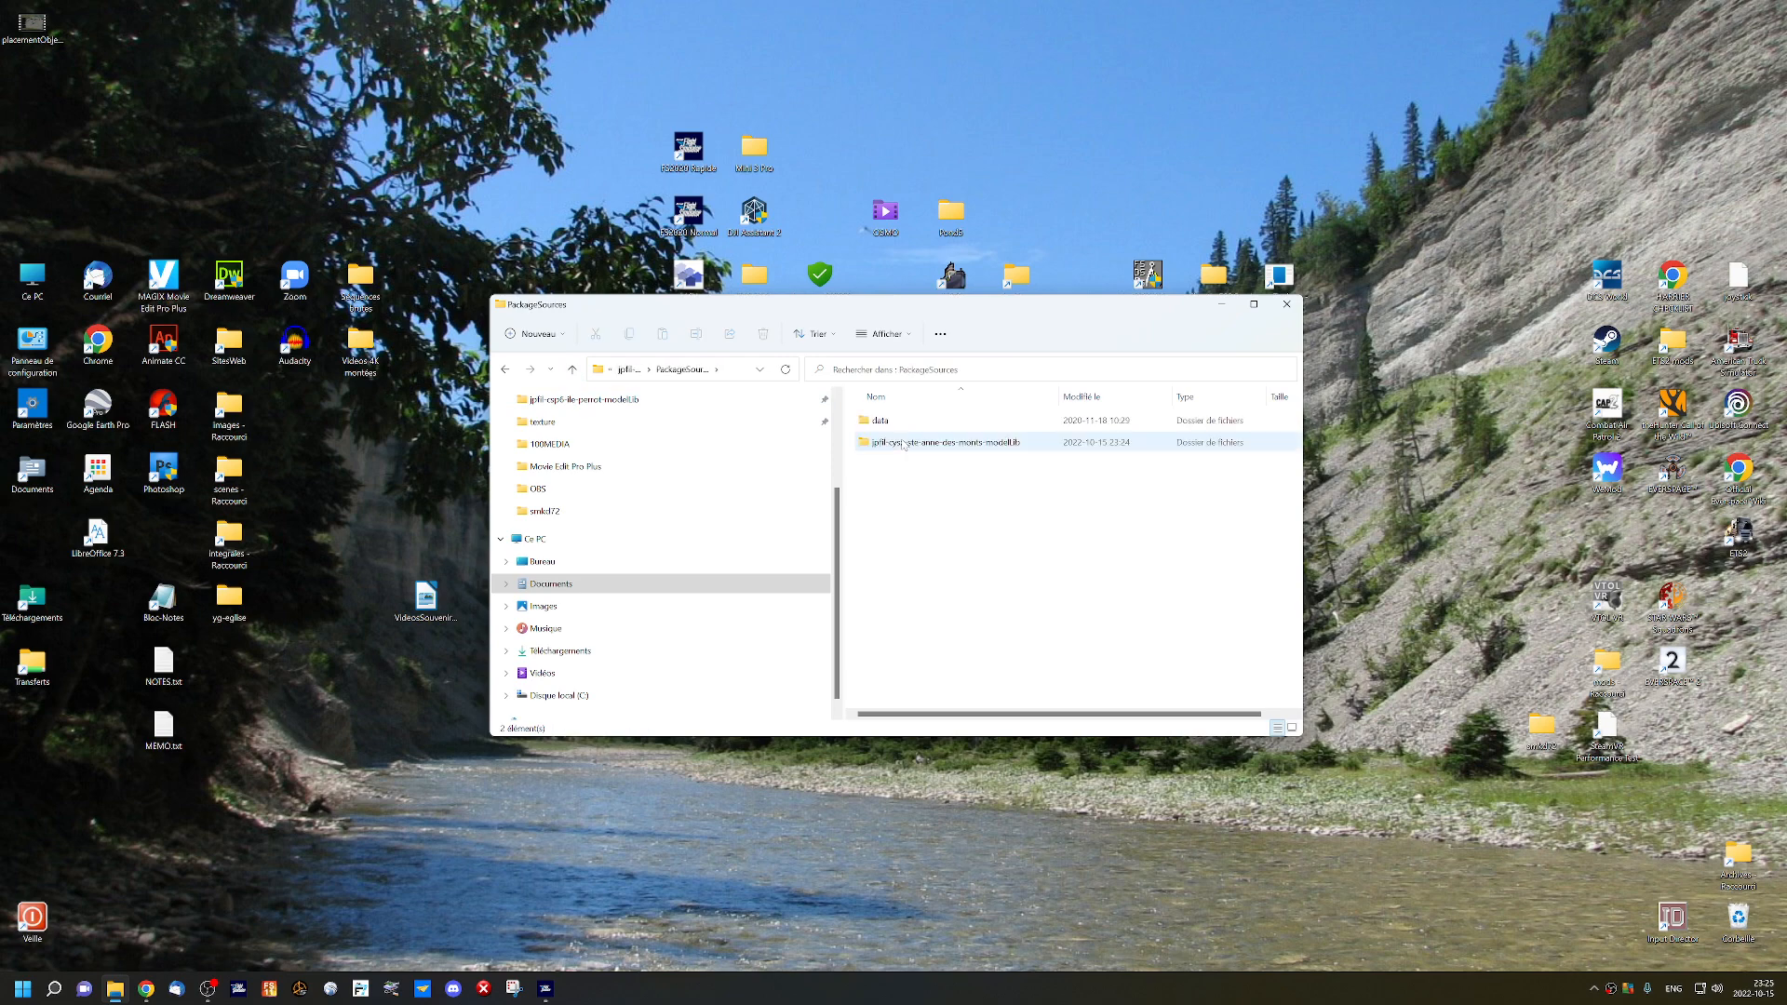
double_click(894, 421)
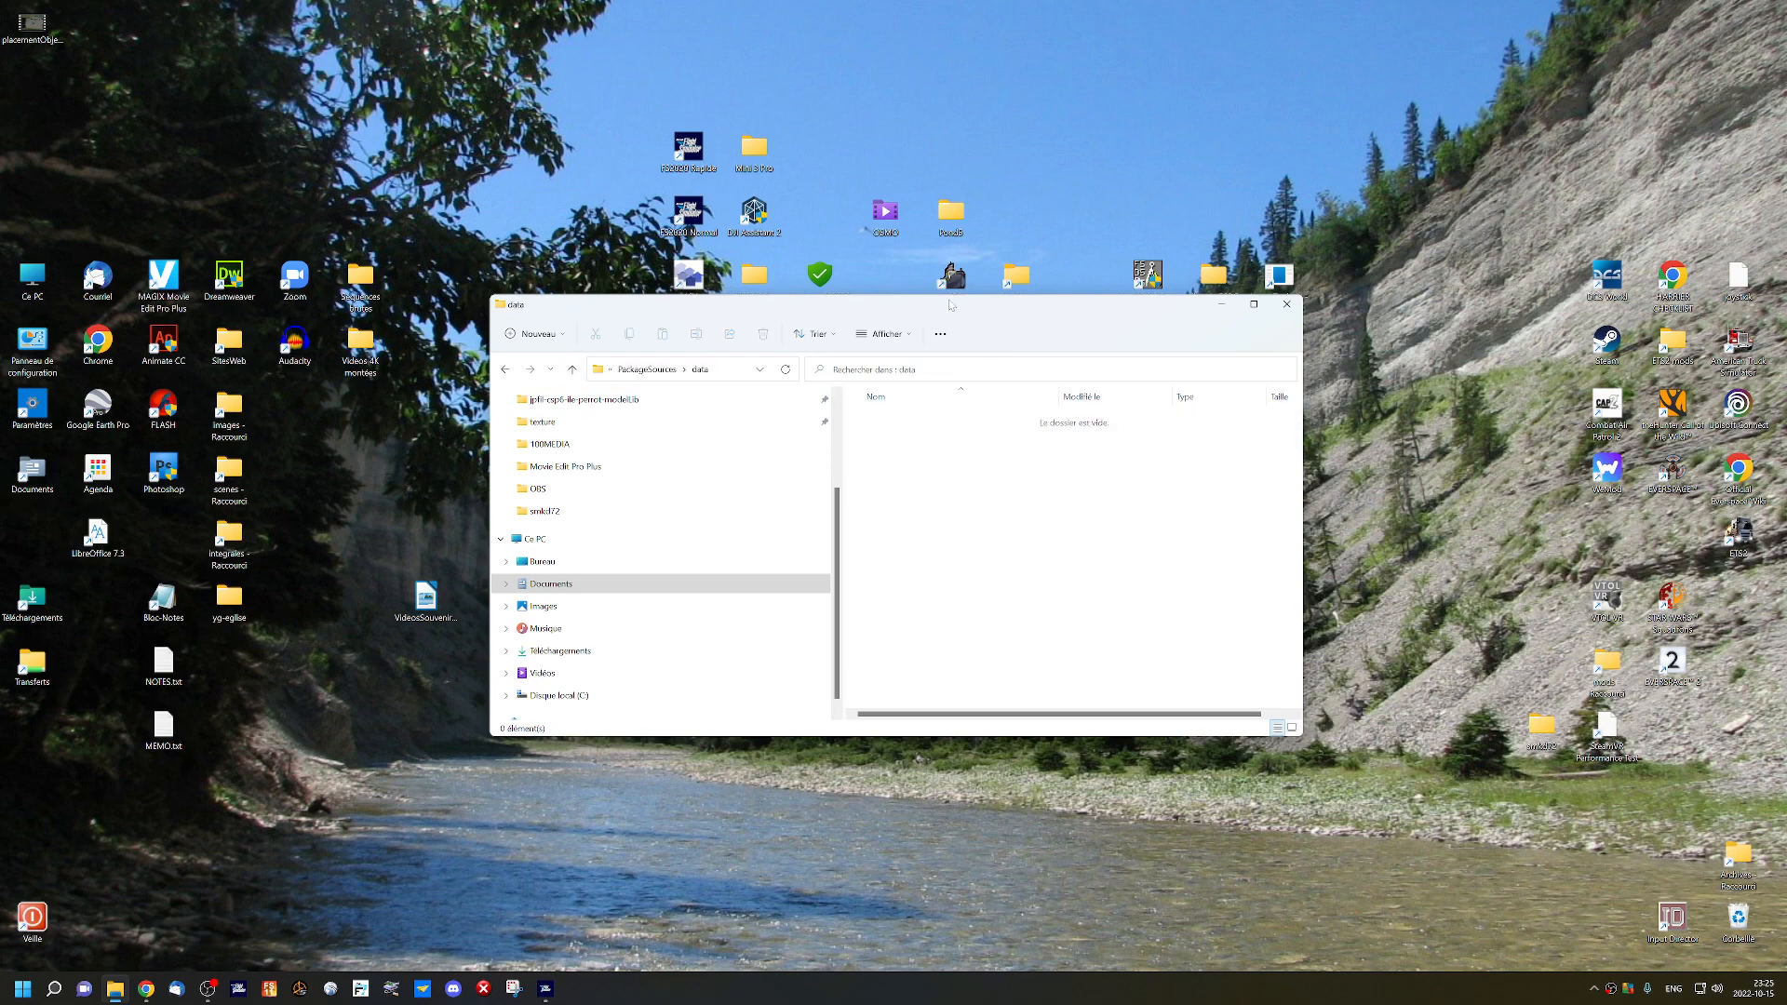
left_click_drag(950, 305, 1344, 466)
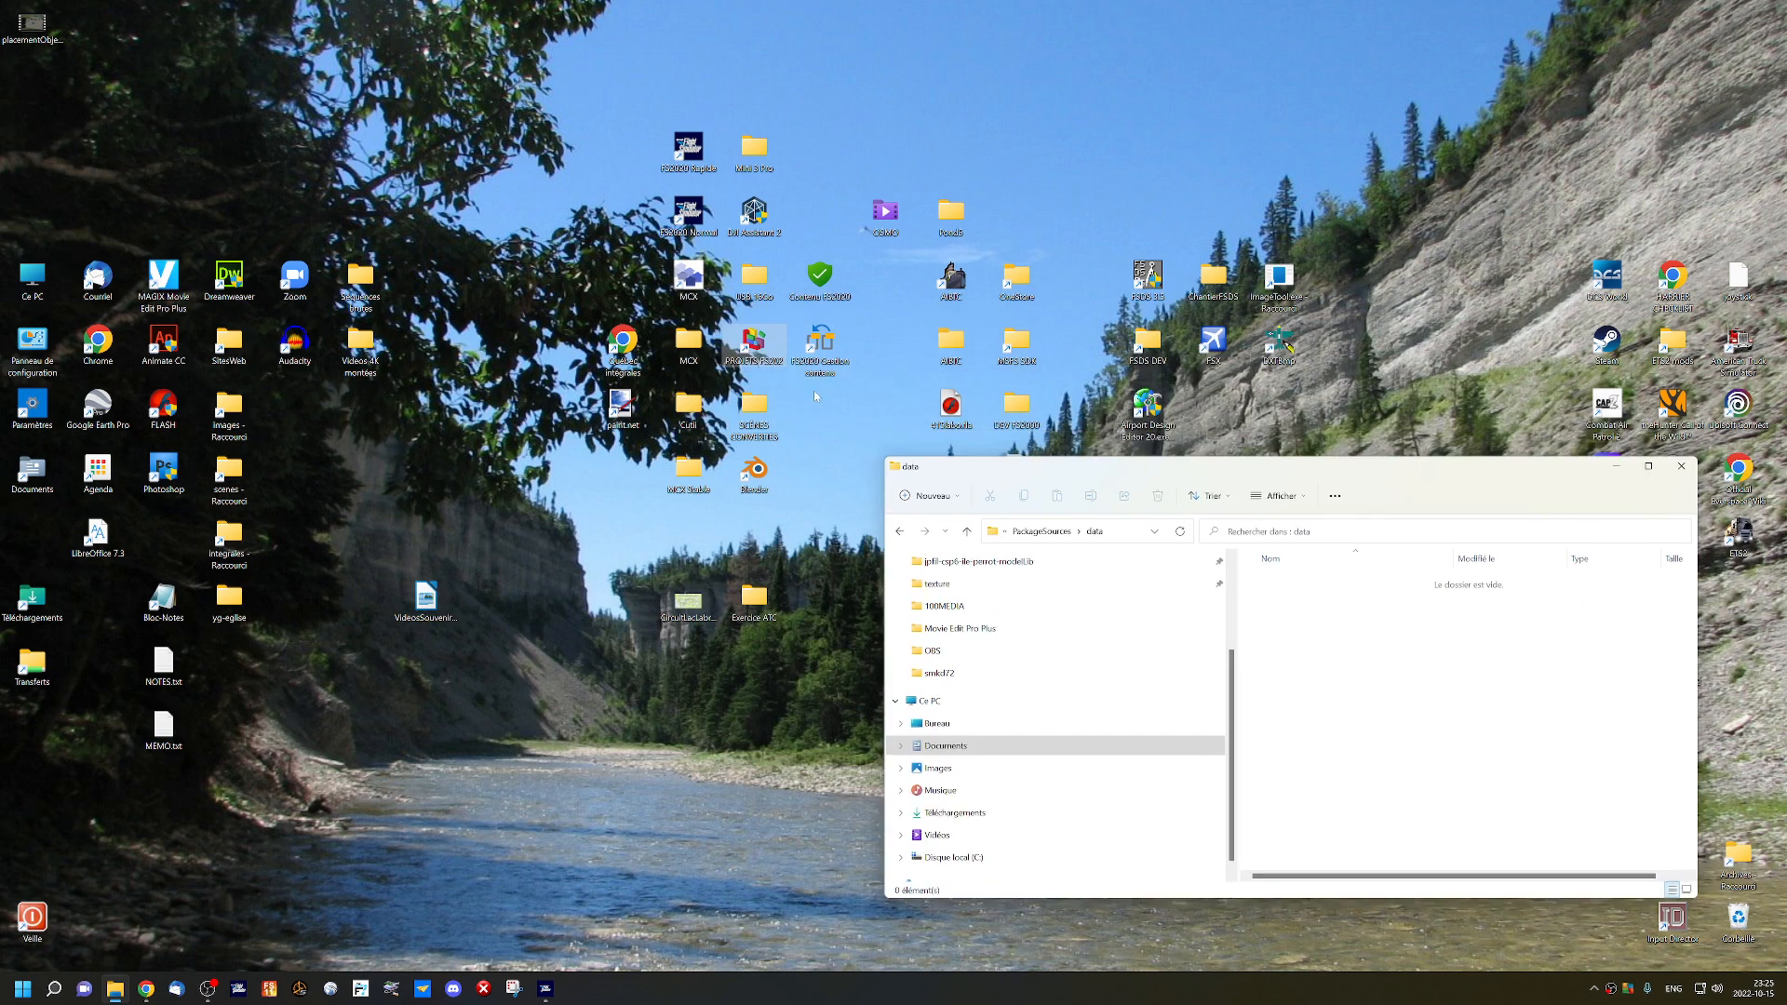
mouse_move(117, 985)
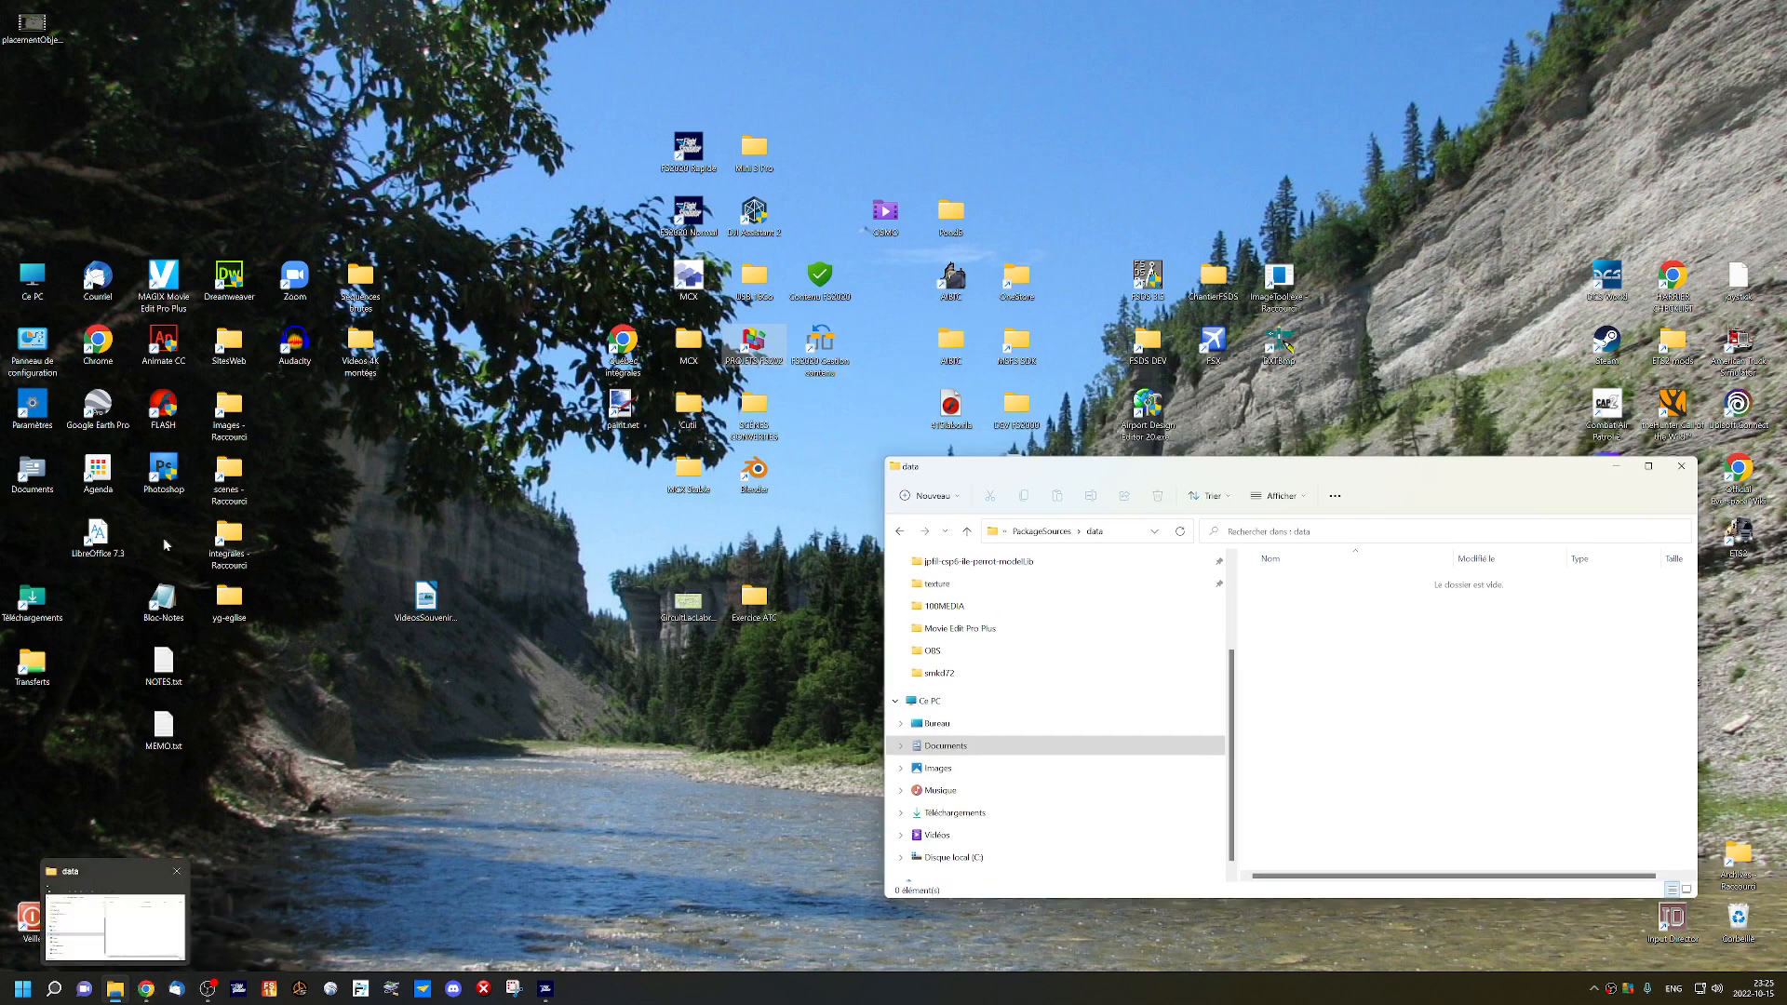
Open the MSFS_2020\Alpha_20\F20 folder on the C: drive in a second window beside the data folder.
double_click(36, 278)
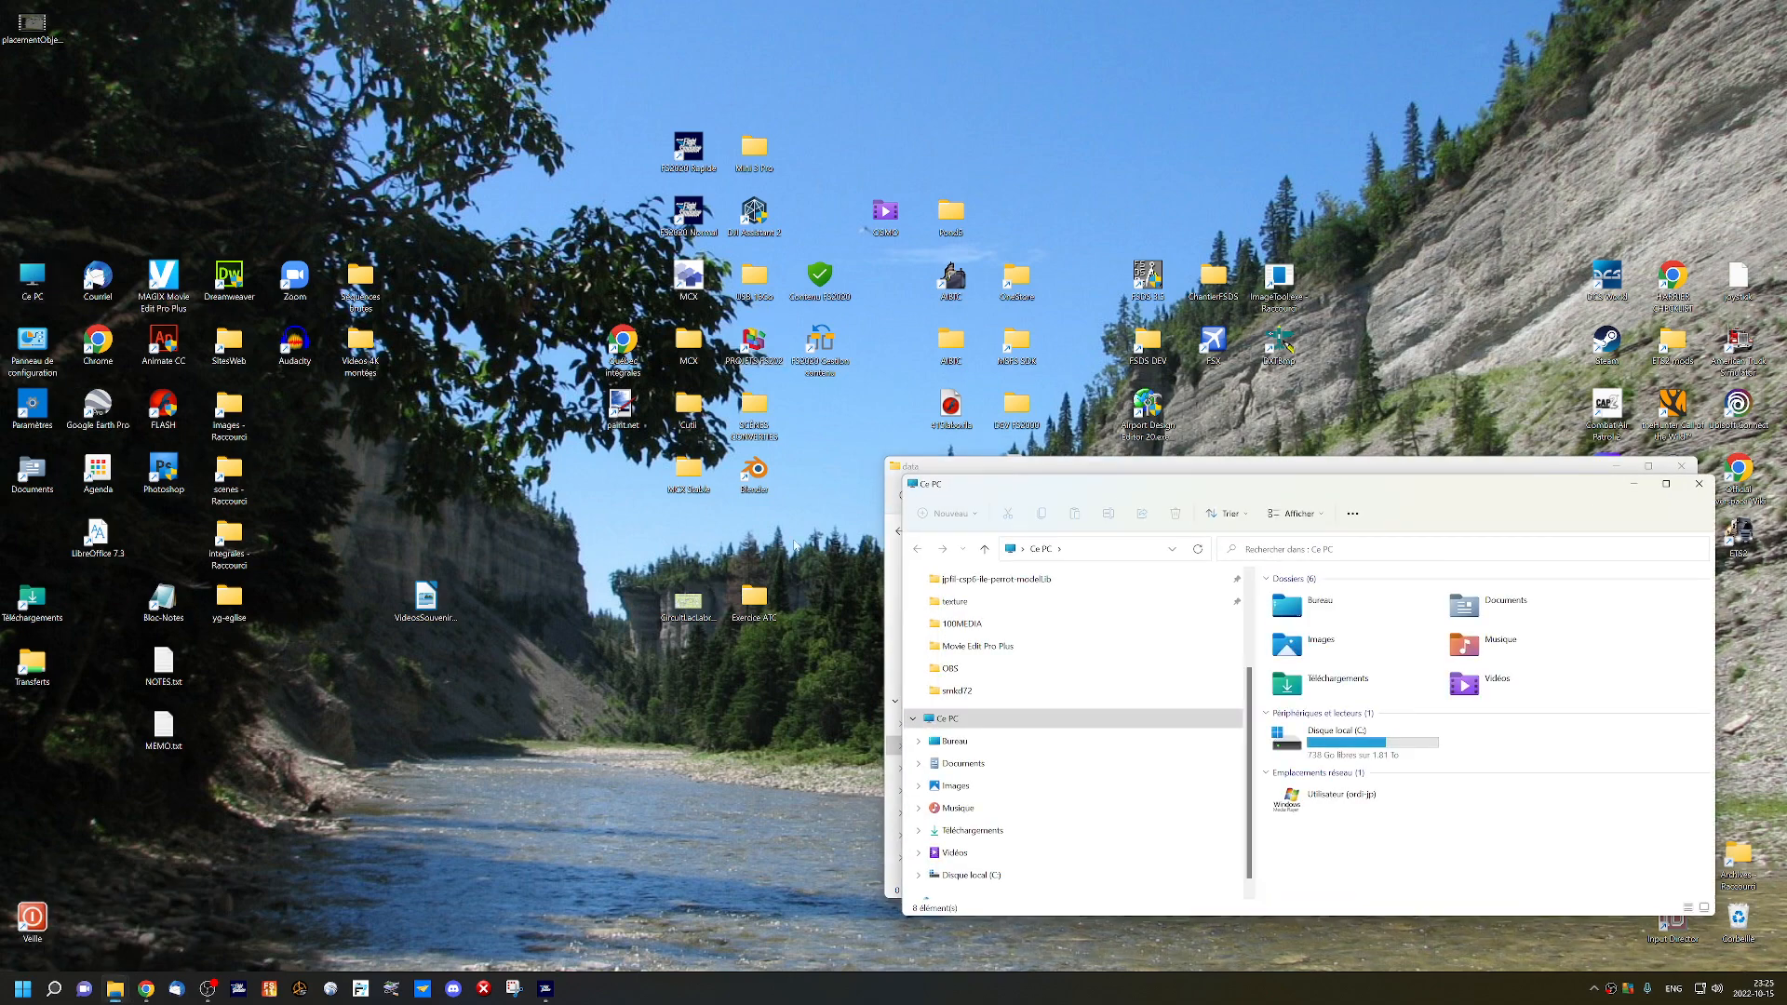
left_click_drag(1244, 472, 524, 217)
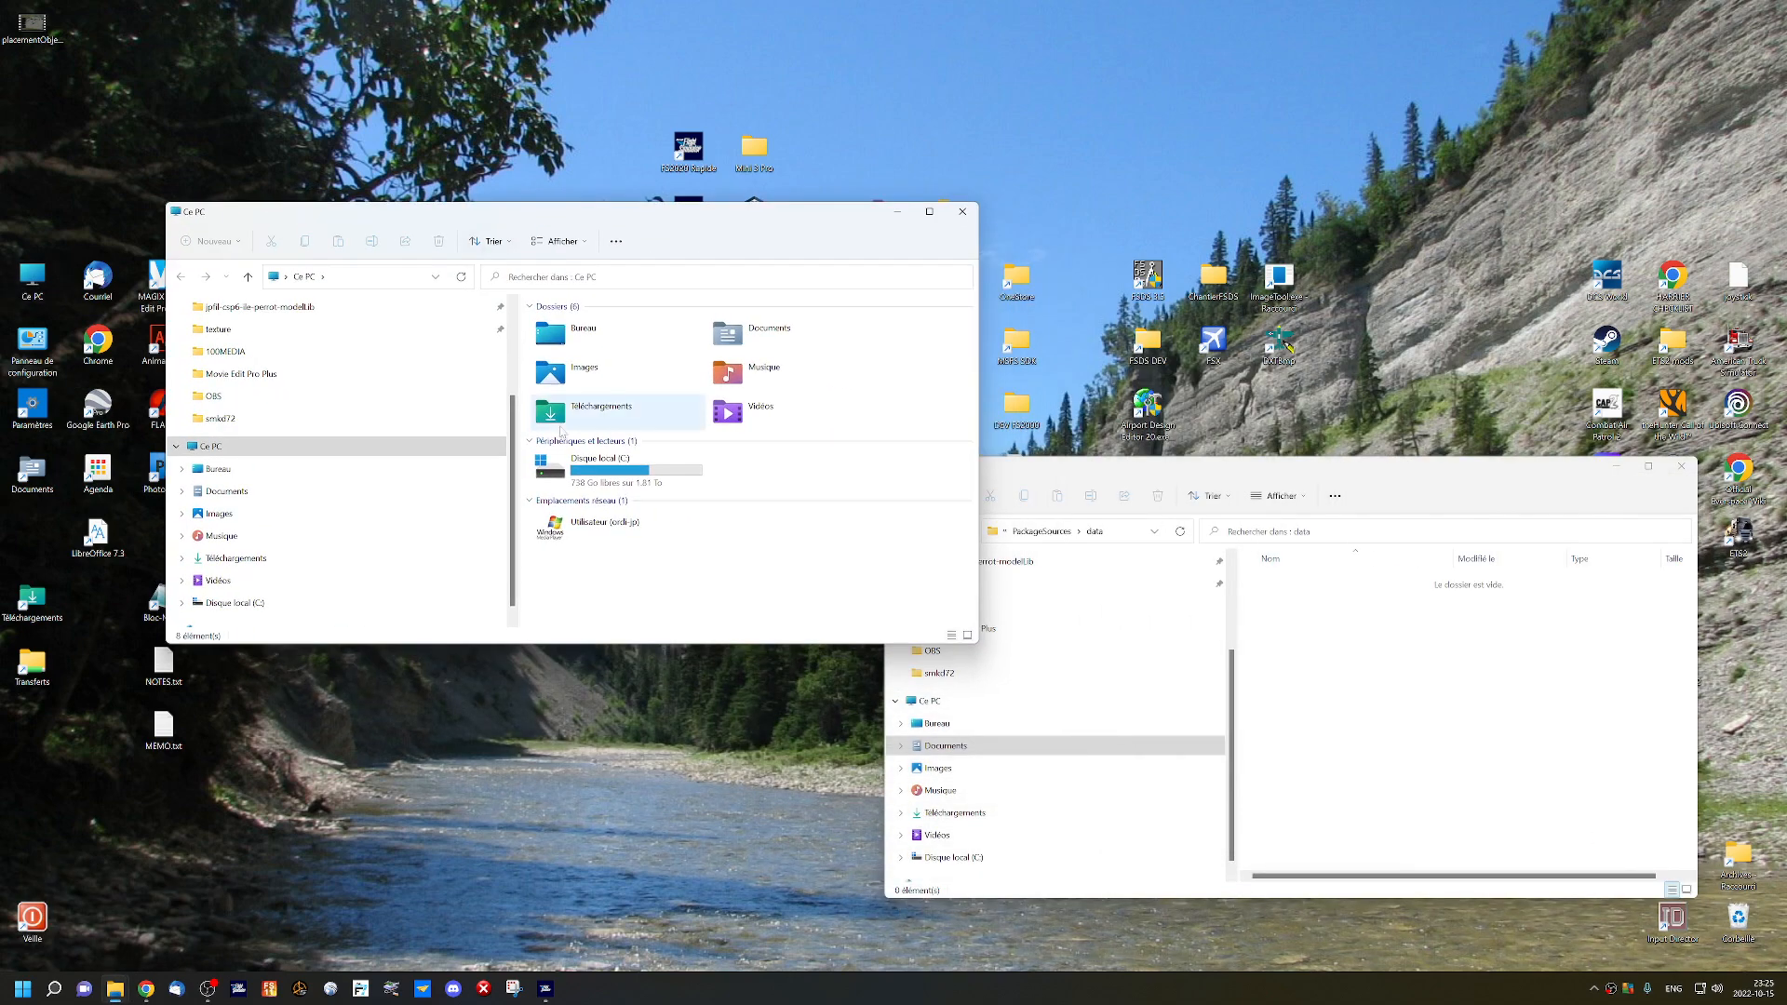
left_click(576, 473)
double_click(576, 473)
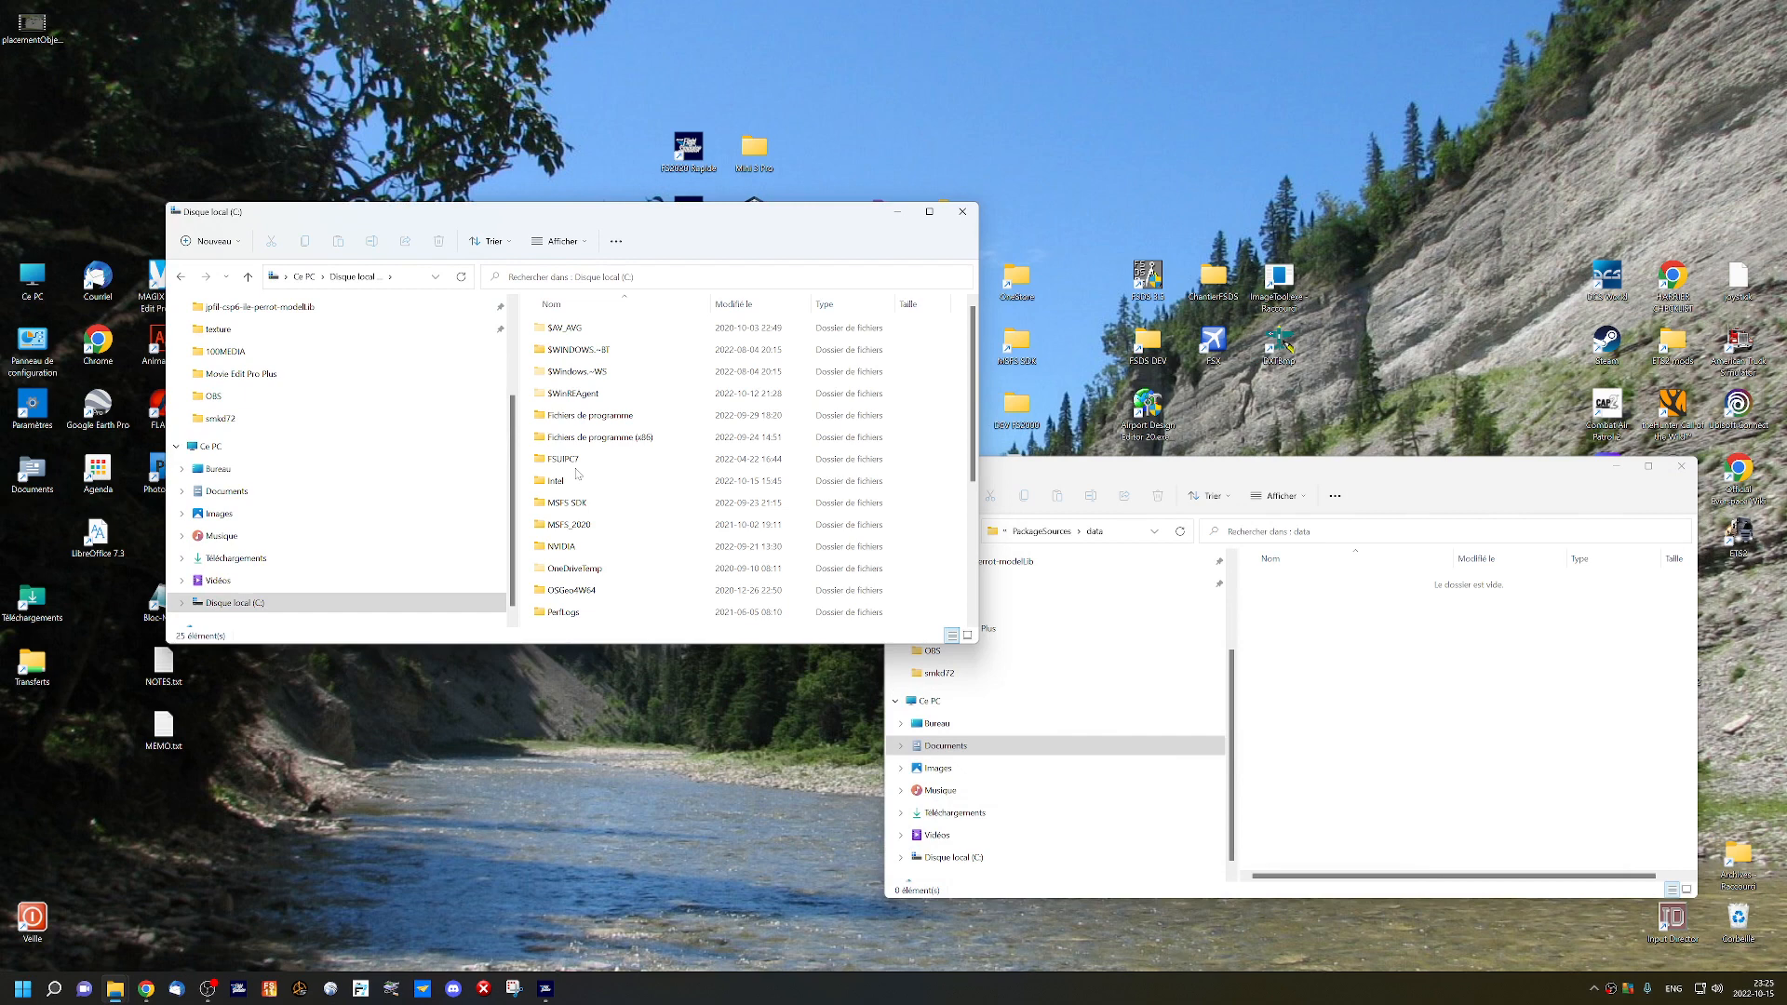
double_click(570, 526)
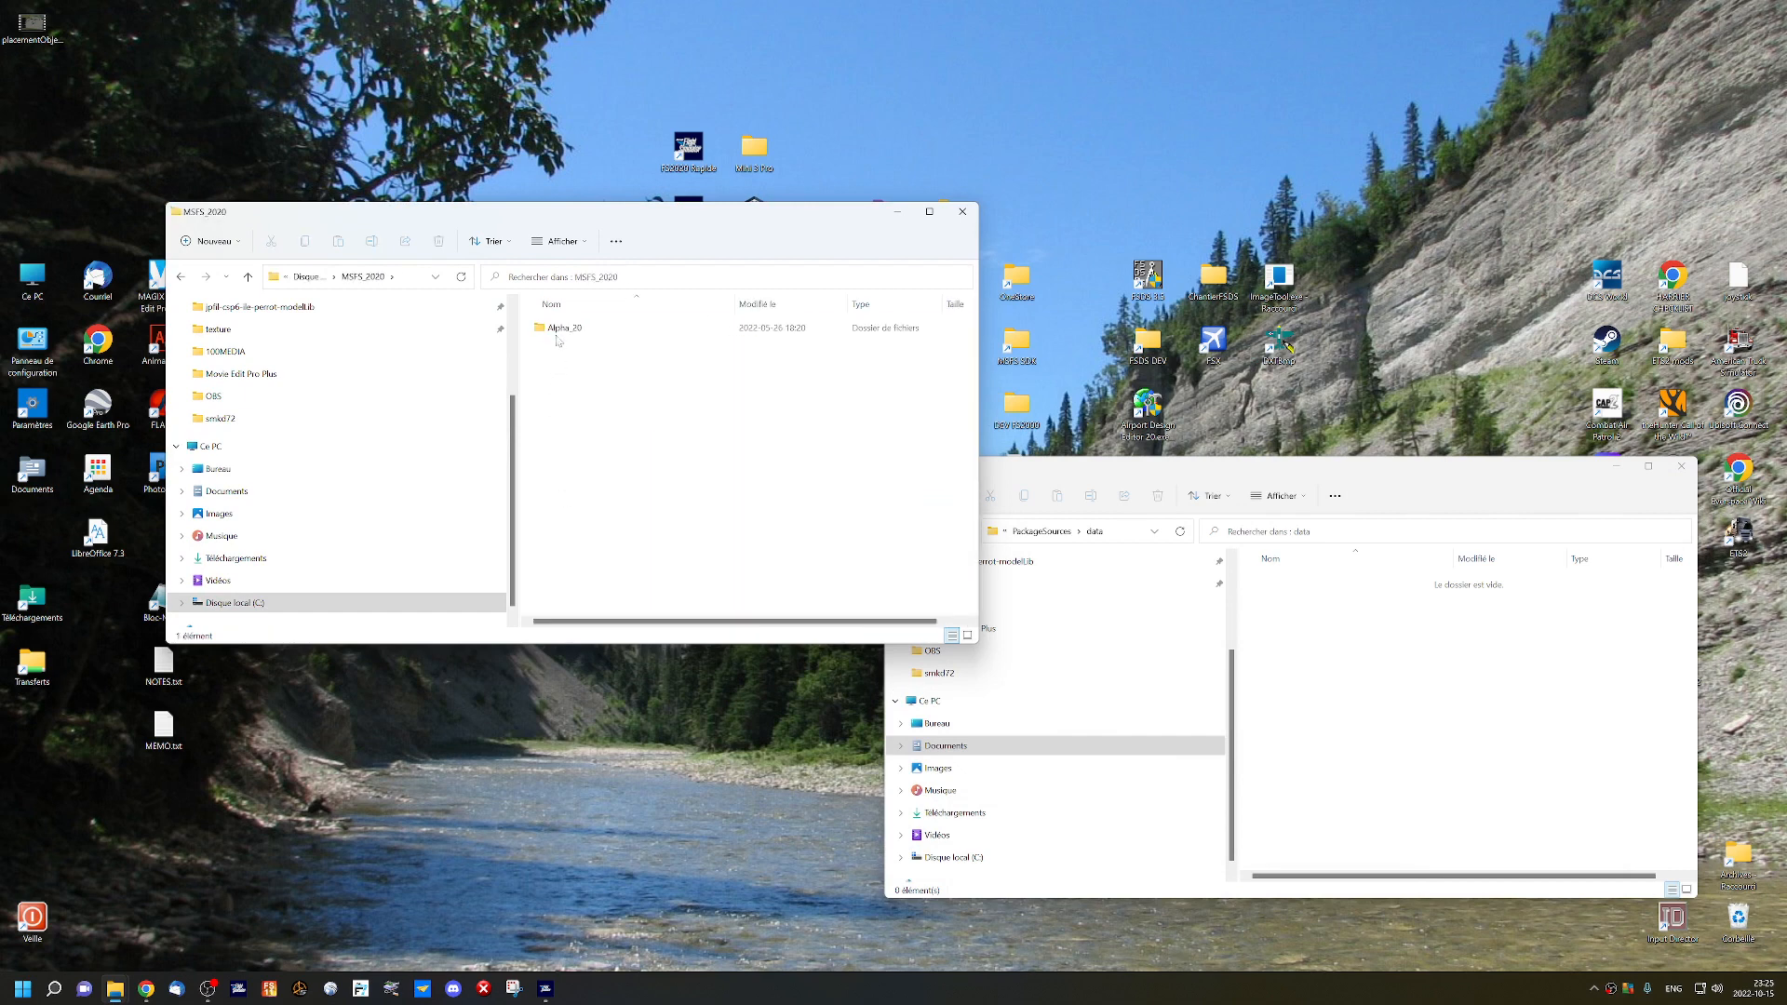
double_click(559, 333)
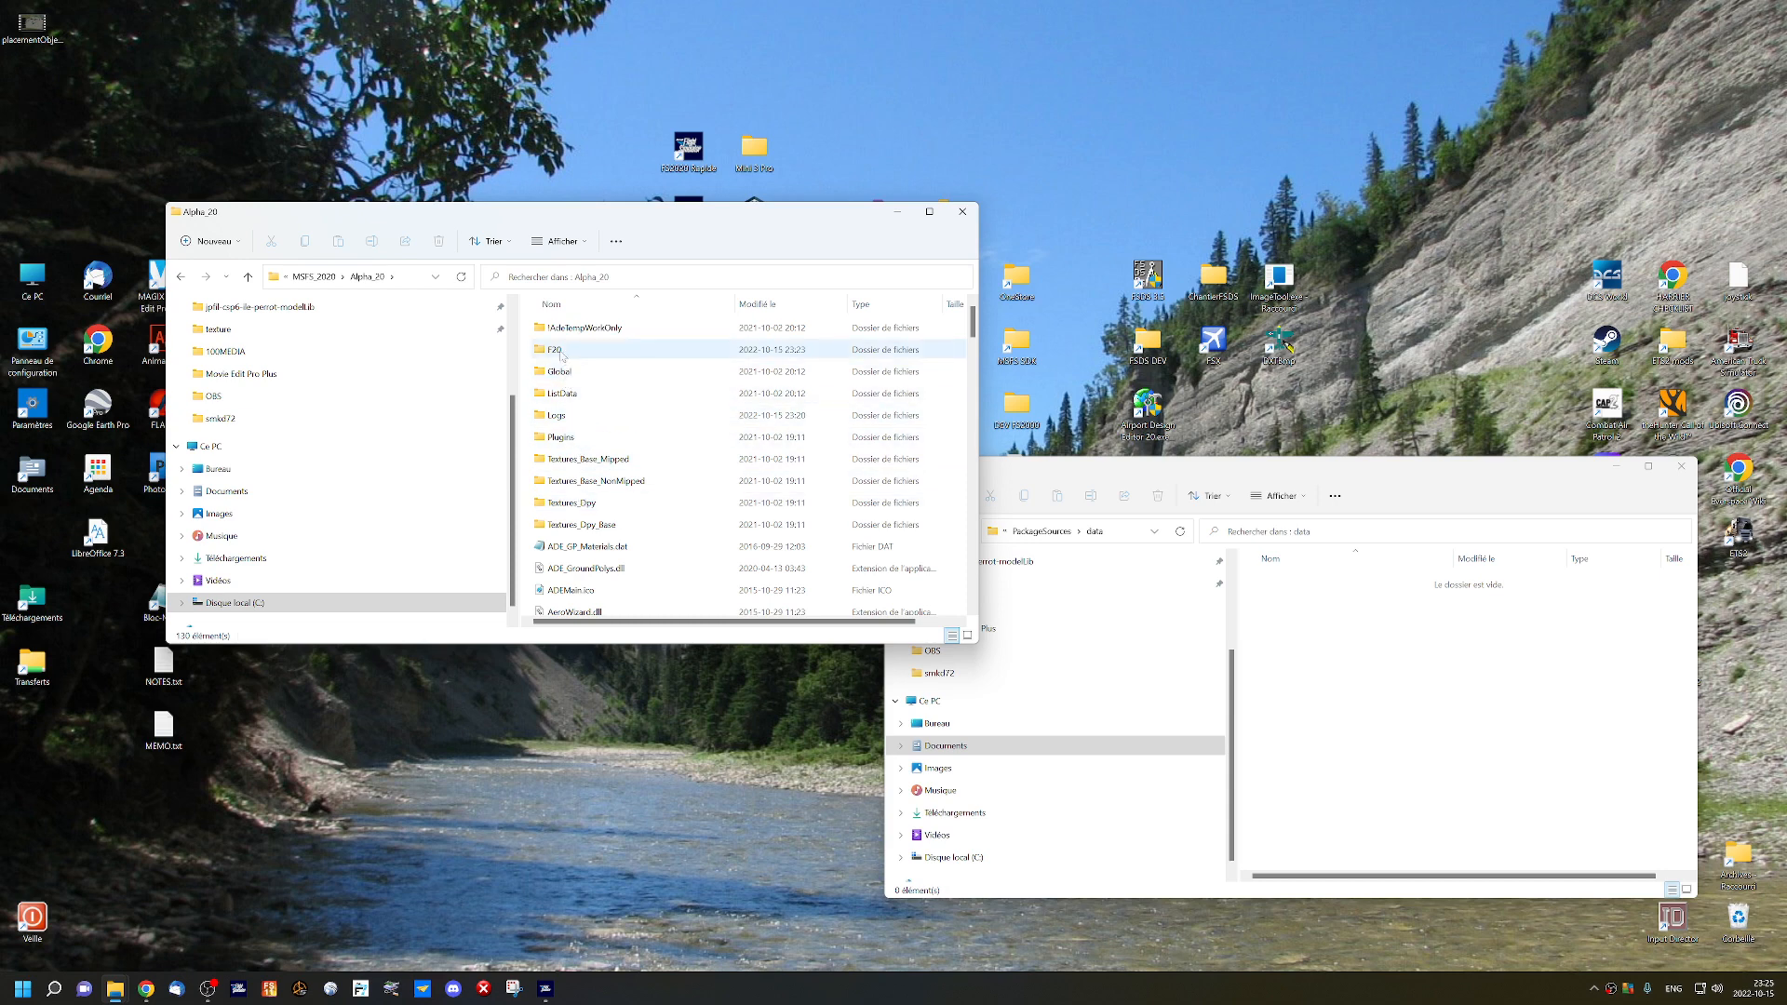
double_click(561, 351)
Put CYSZ.xml from the F20 folder into the project's data folder and close both folder windows.
left_click_drag(565, 371, 1168, 642)
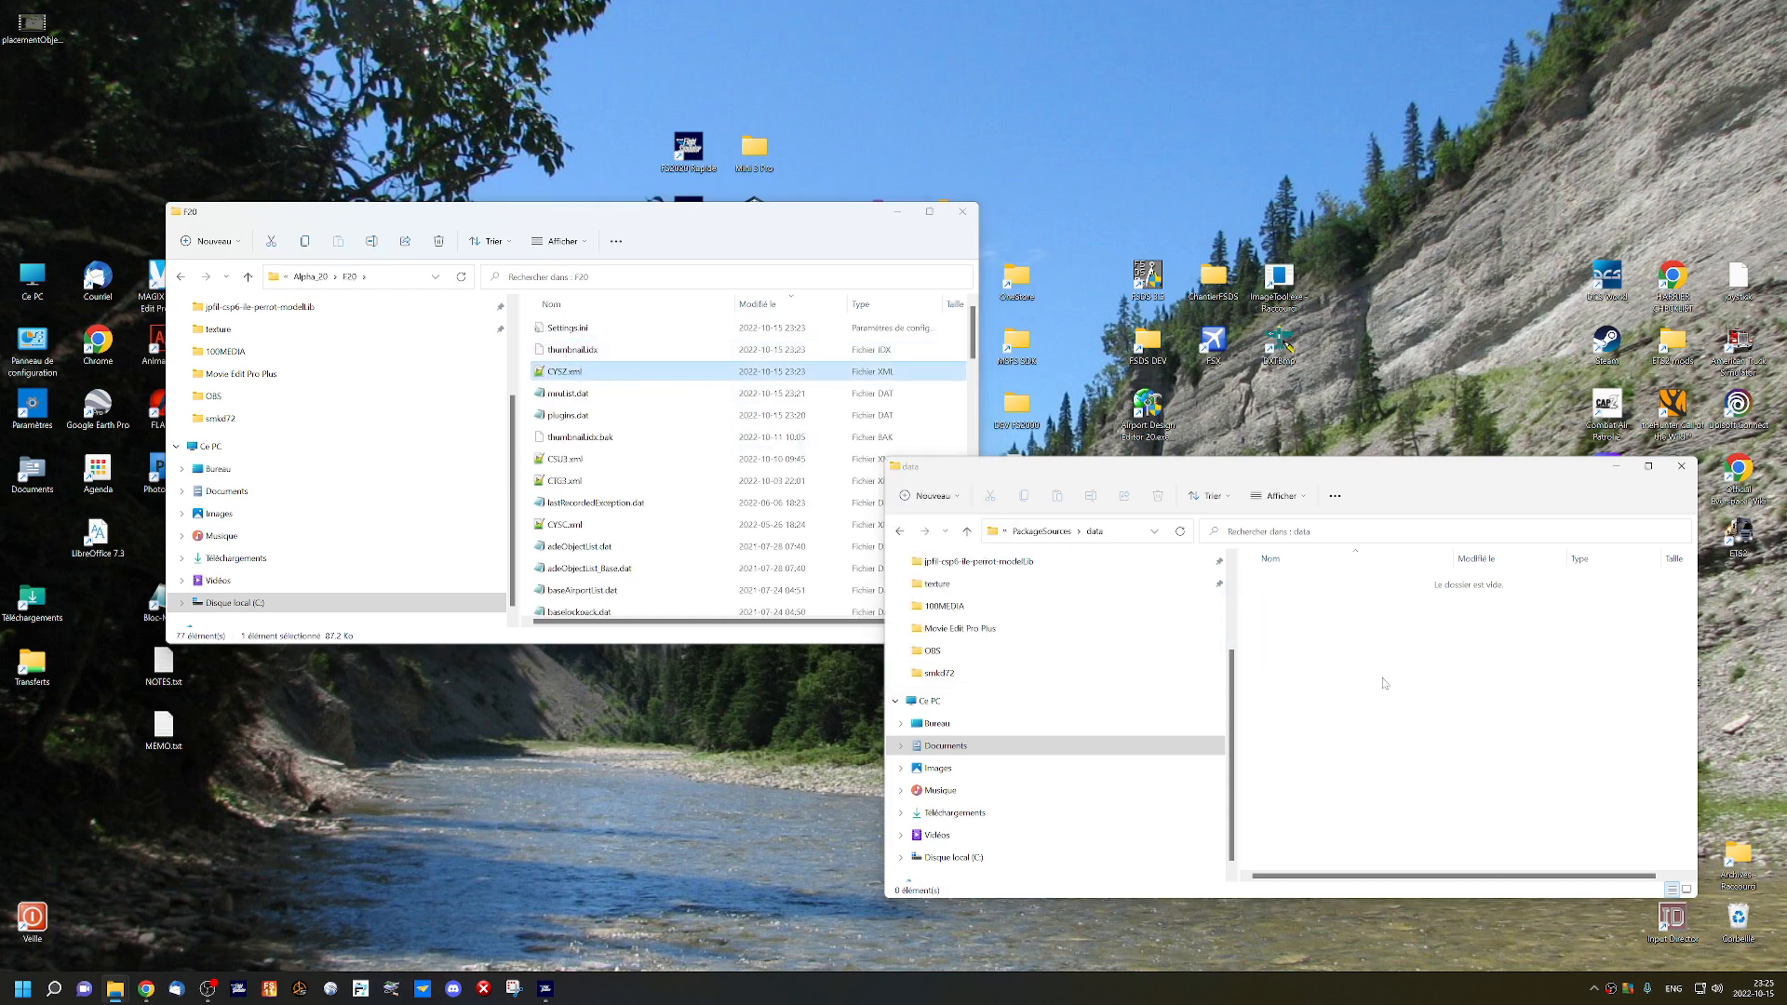
left_click(962, 211)
left_click_drag(1630, 466, 1240, 372)
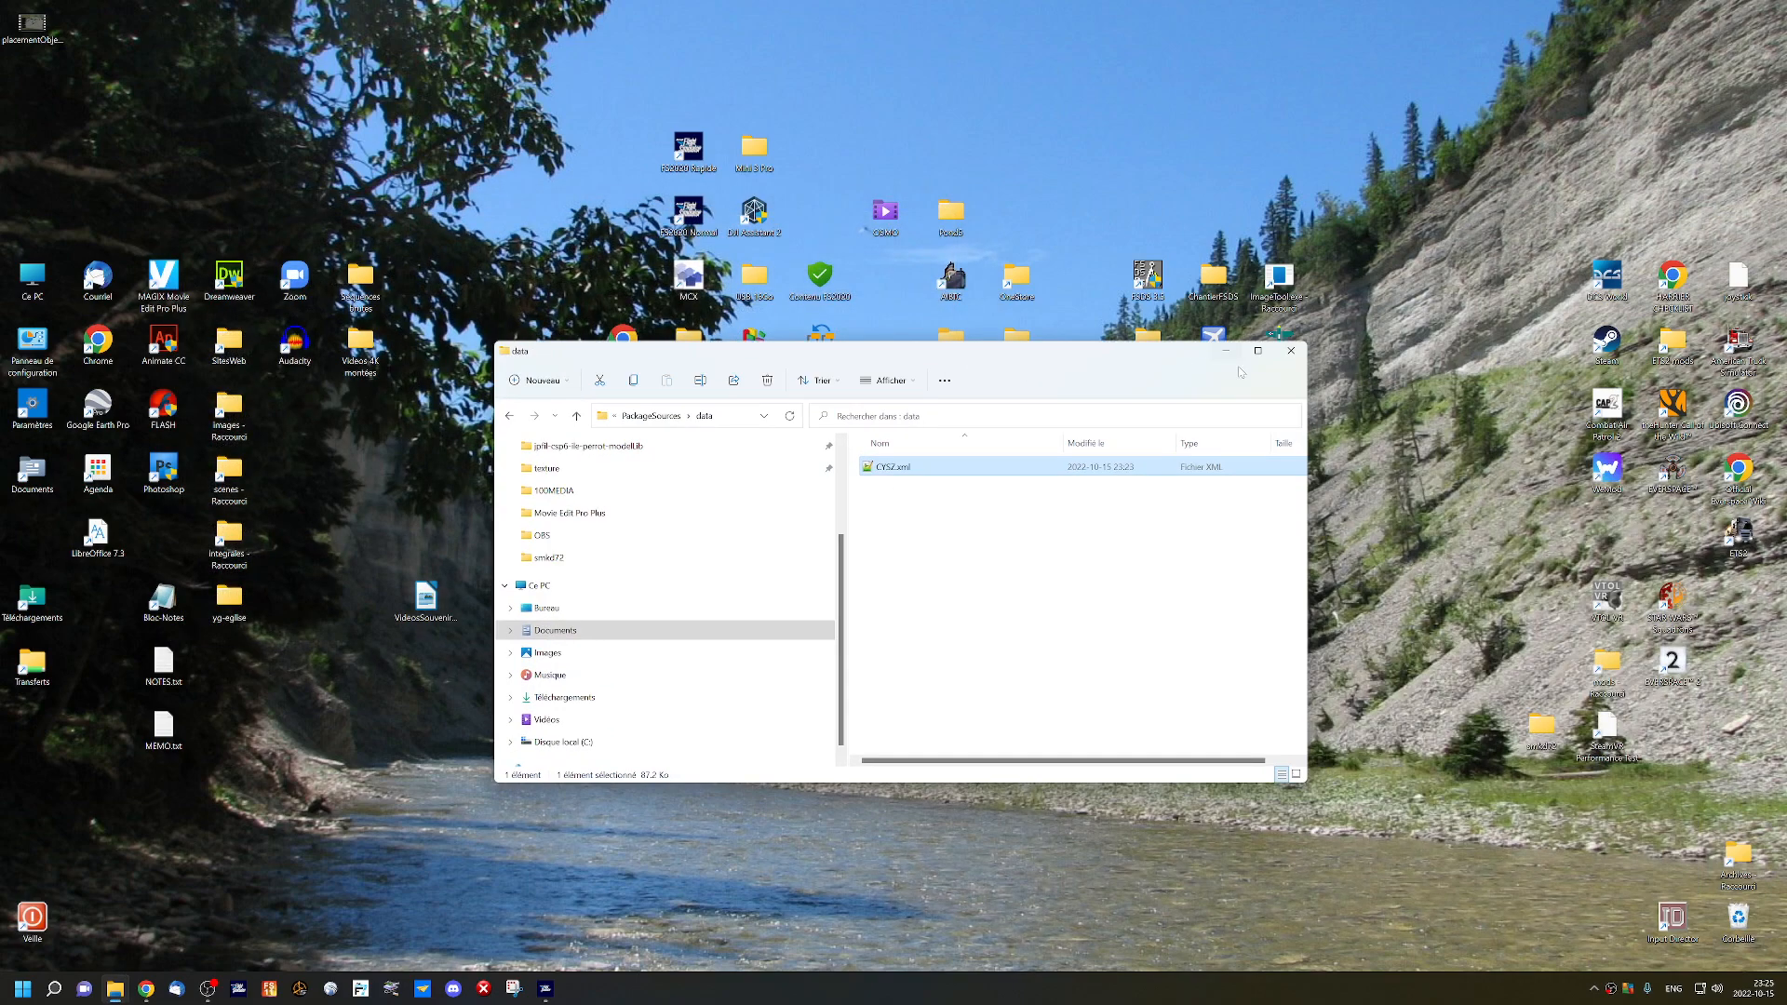
left_click(1291, 351)
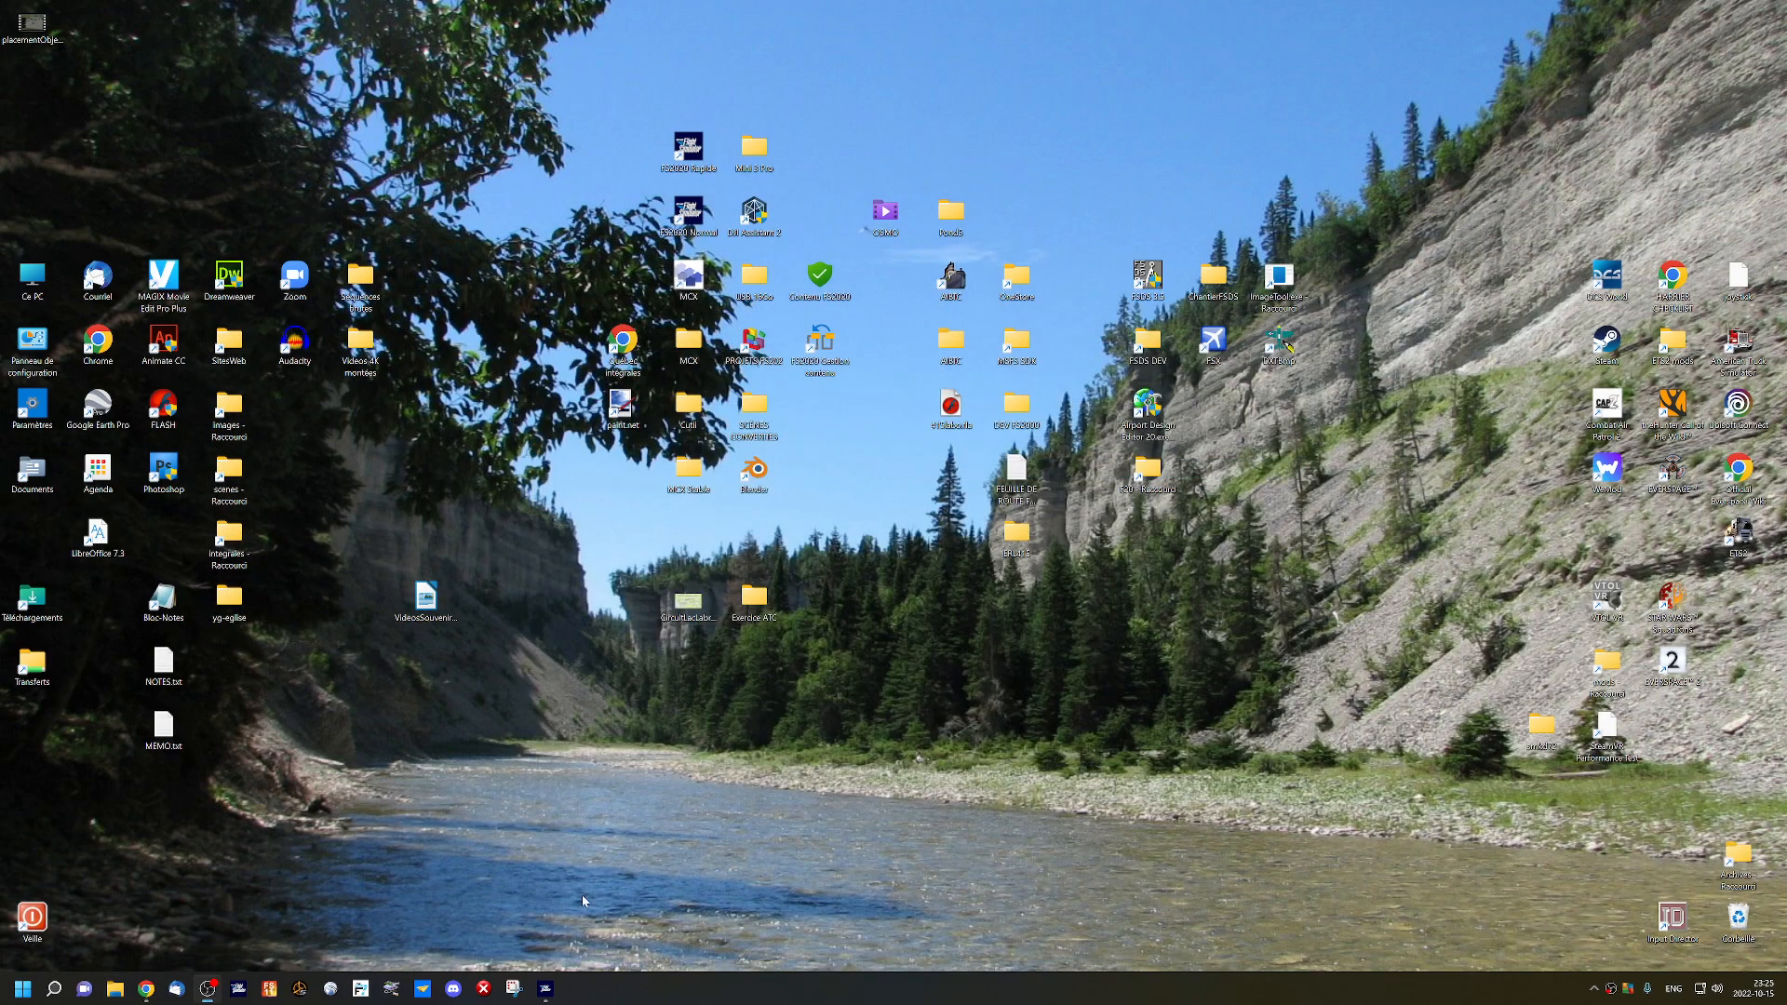
Switch to Microsoft Flight Simulator and open the developer mode Project Editor.
left_click(545, 988)
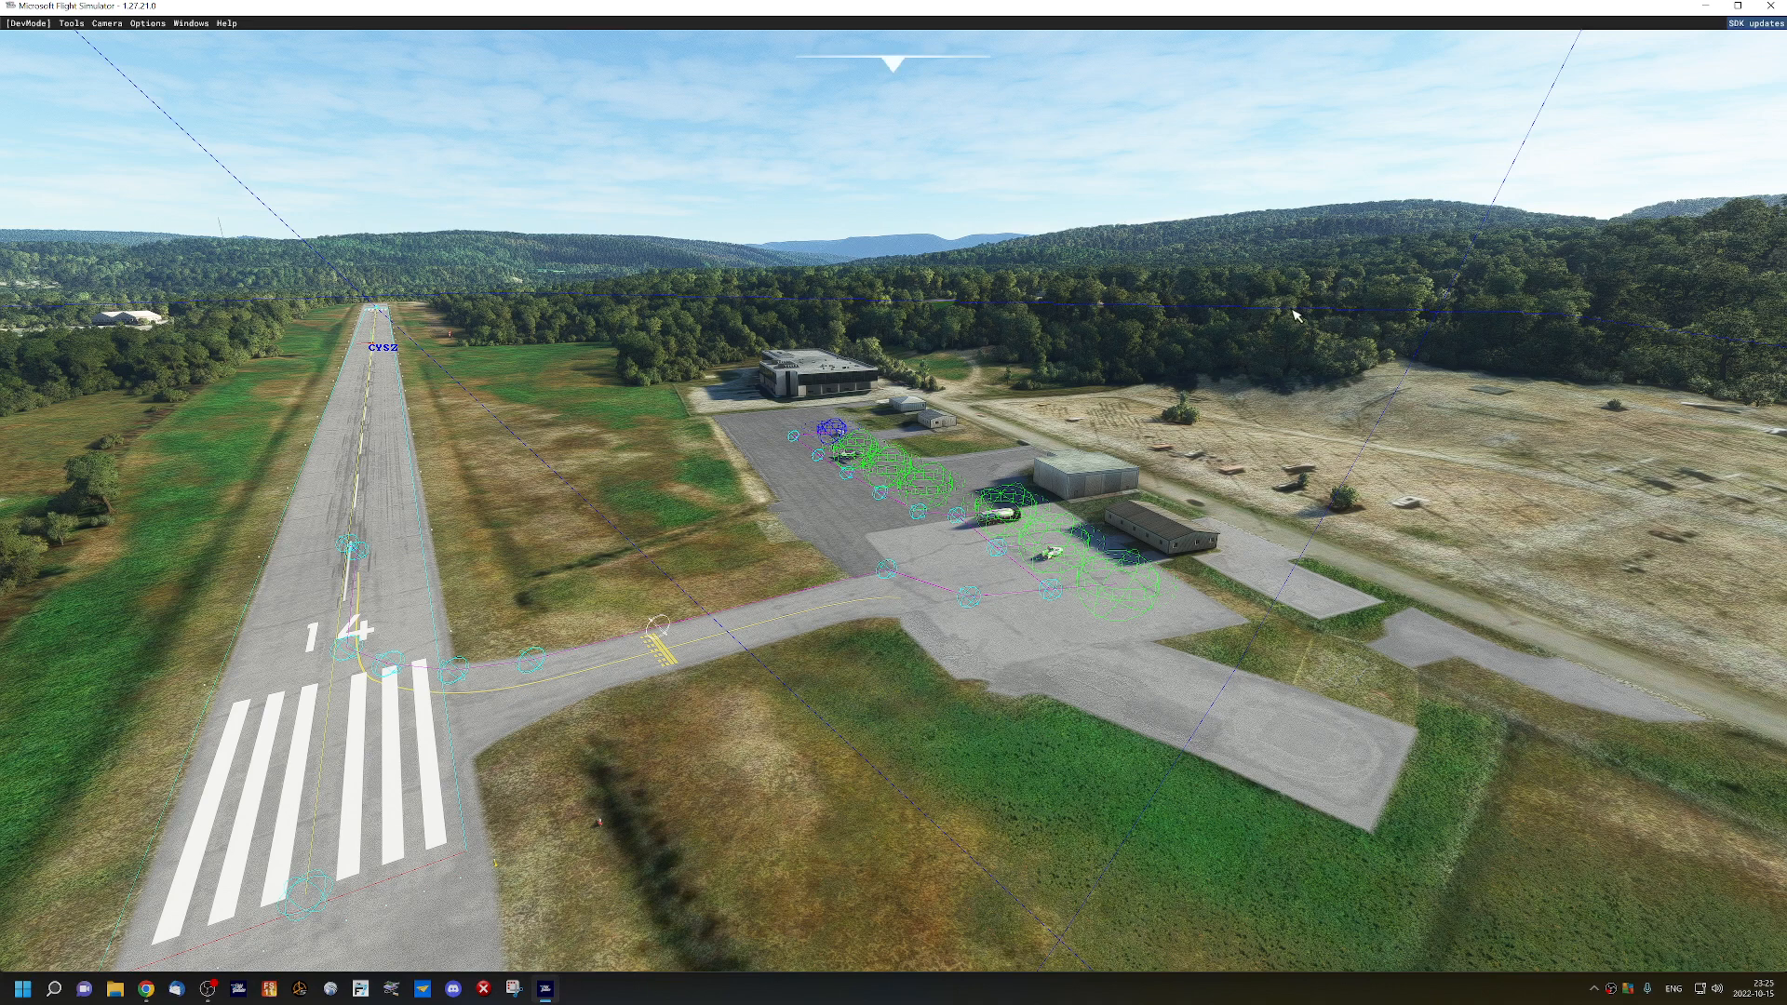
left_click(74, 23)
left_click(96, 41)
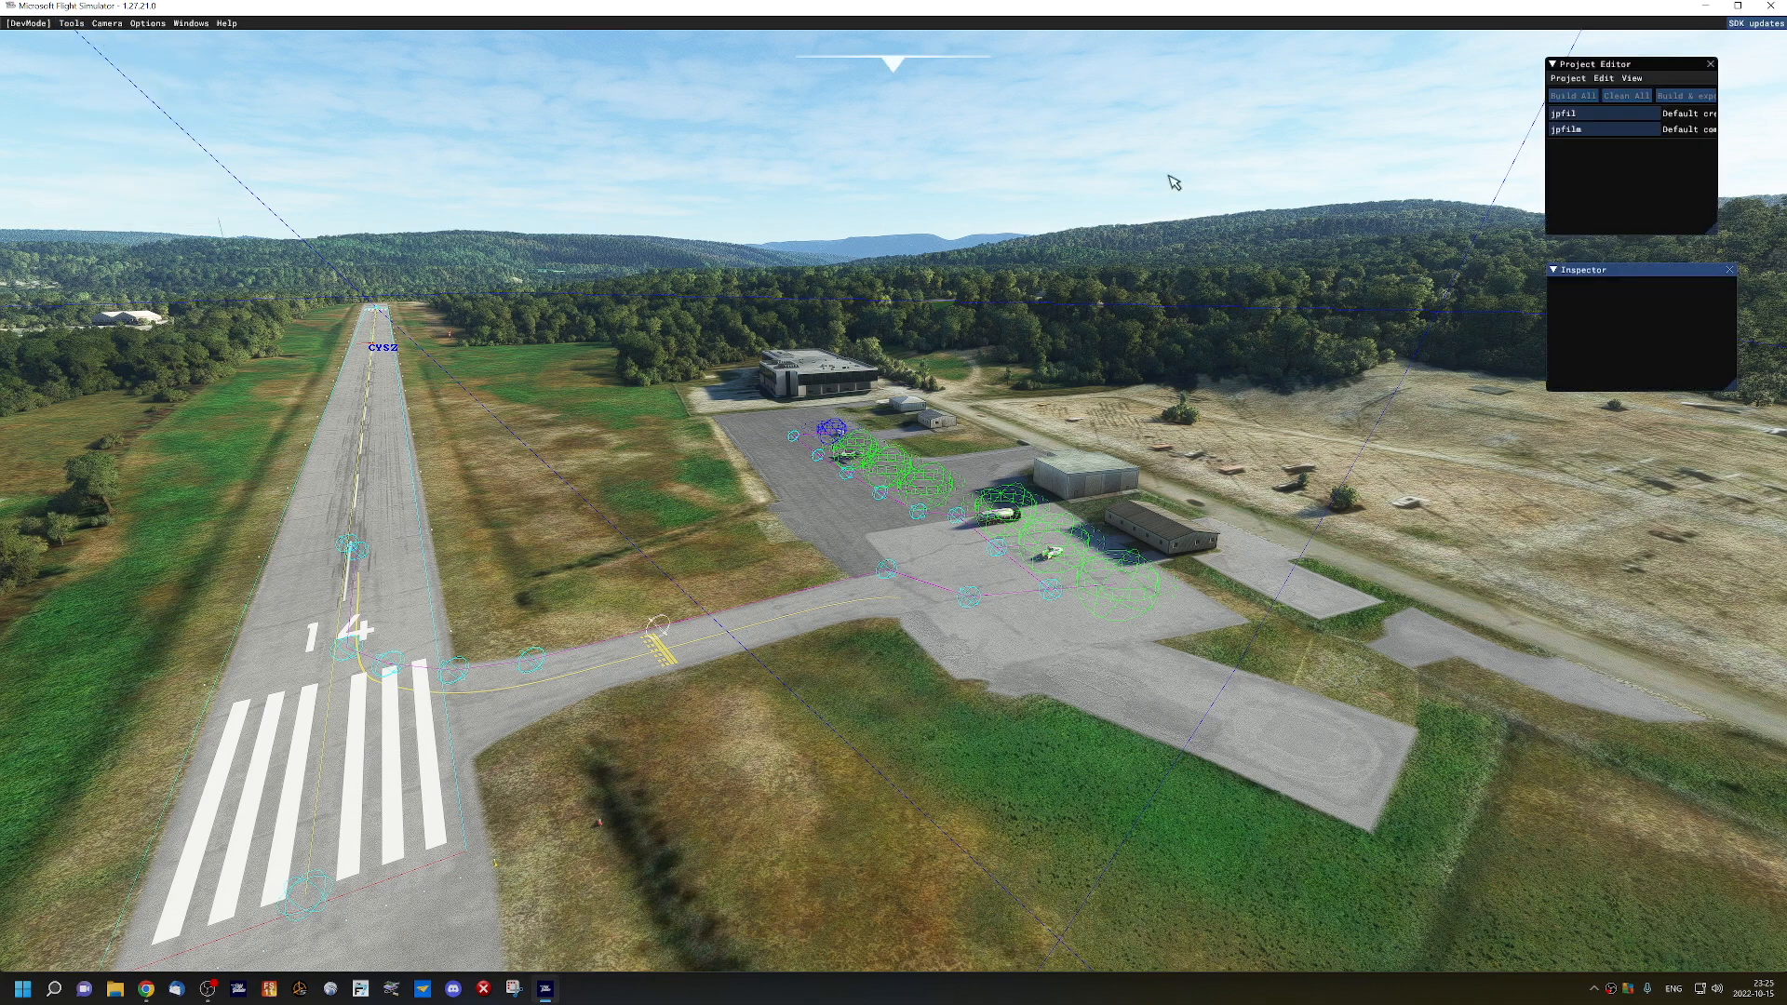
Open the project file jpfil-cysz-ste-anne-des-monts.xml from its project folder in the Project Editor.
left_click(1569, 80)
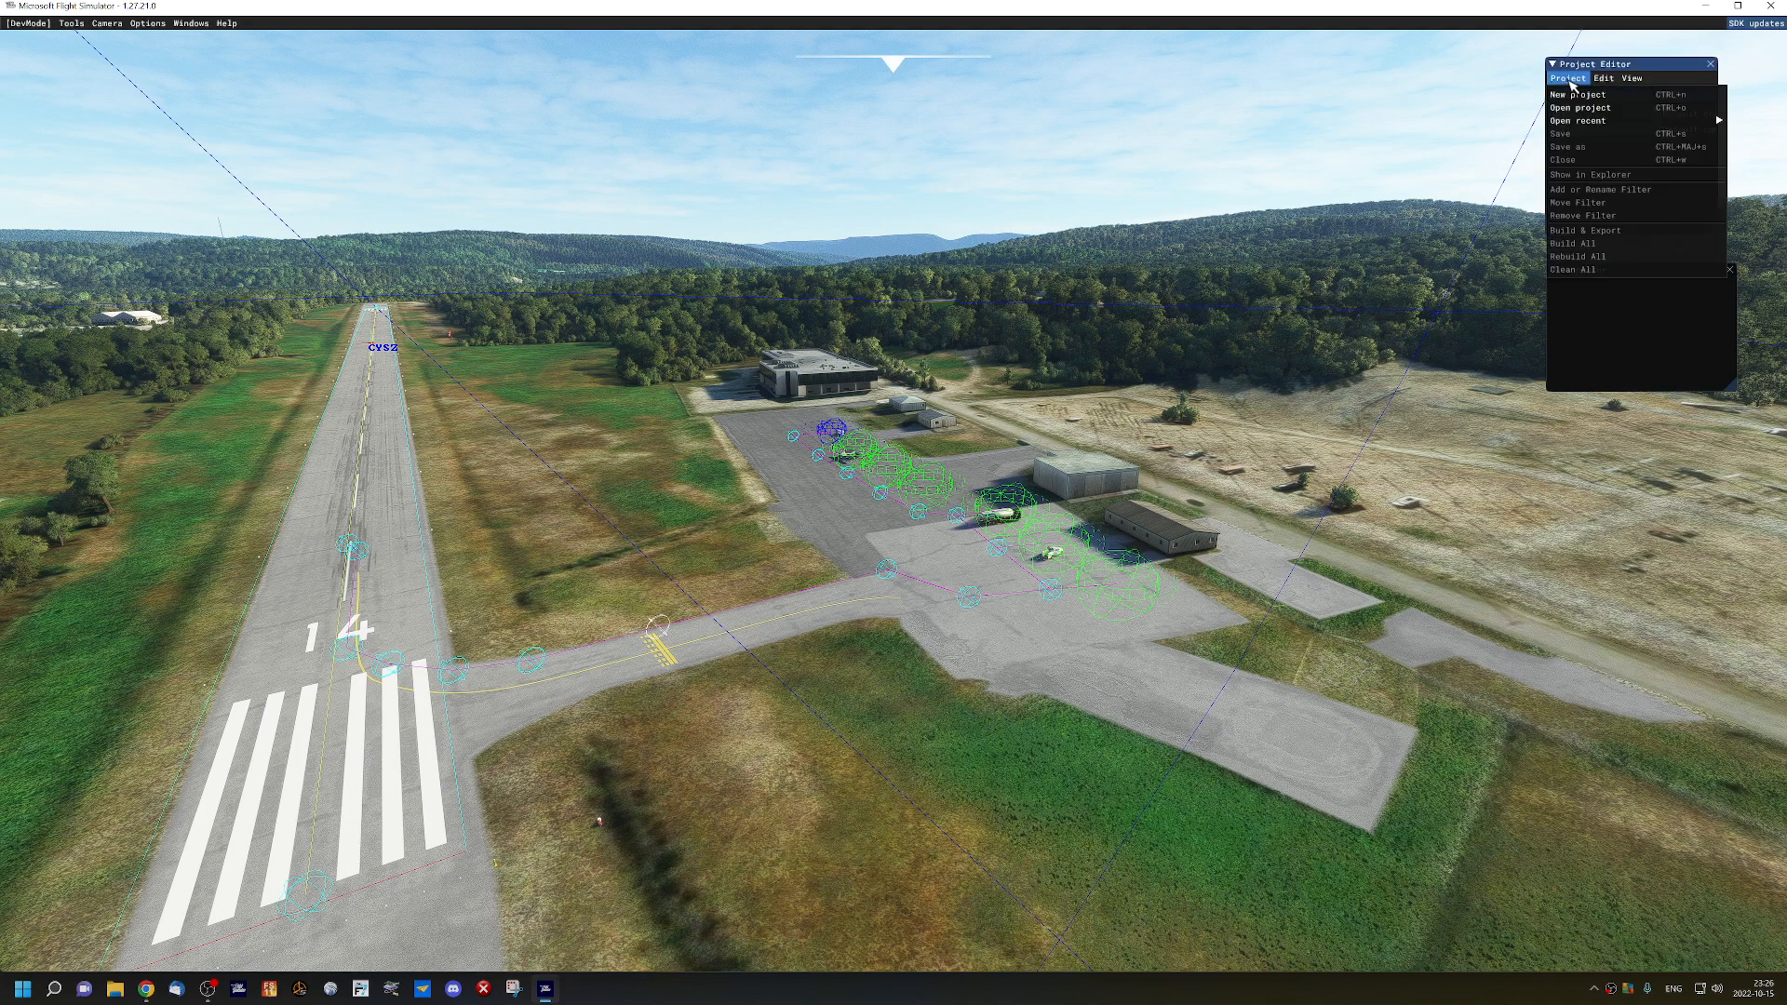
left_click(1581, 108)
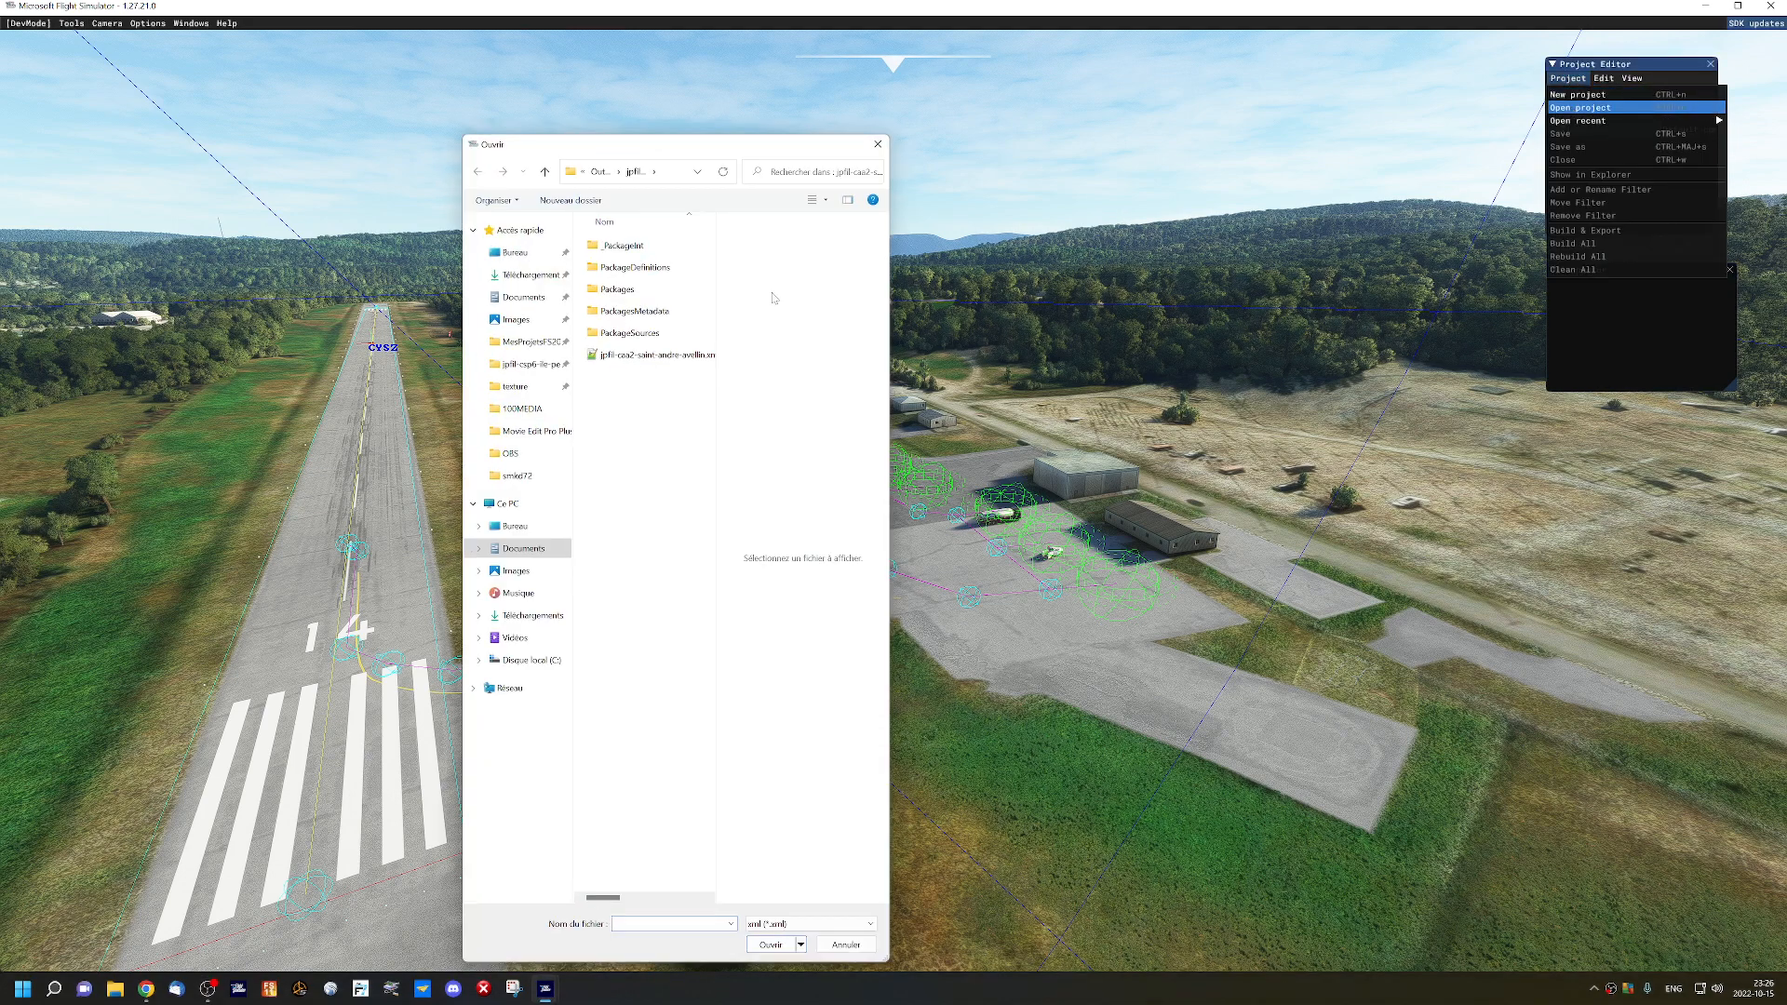
left_click(537, 343)
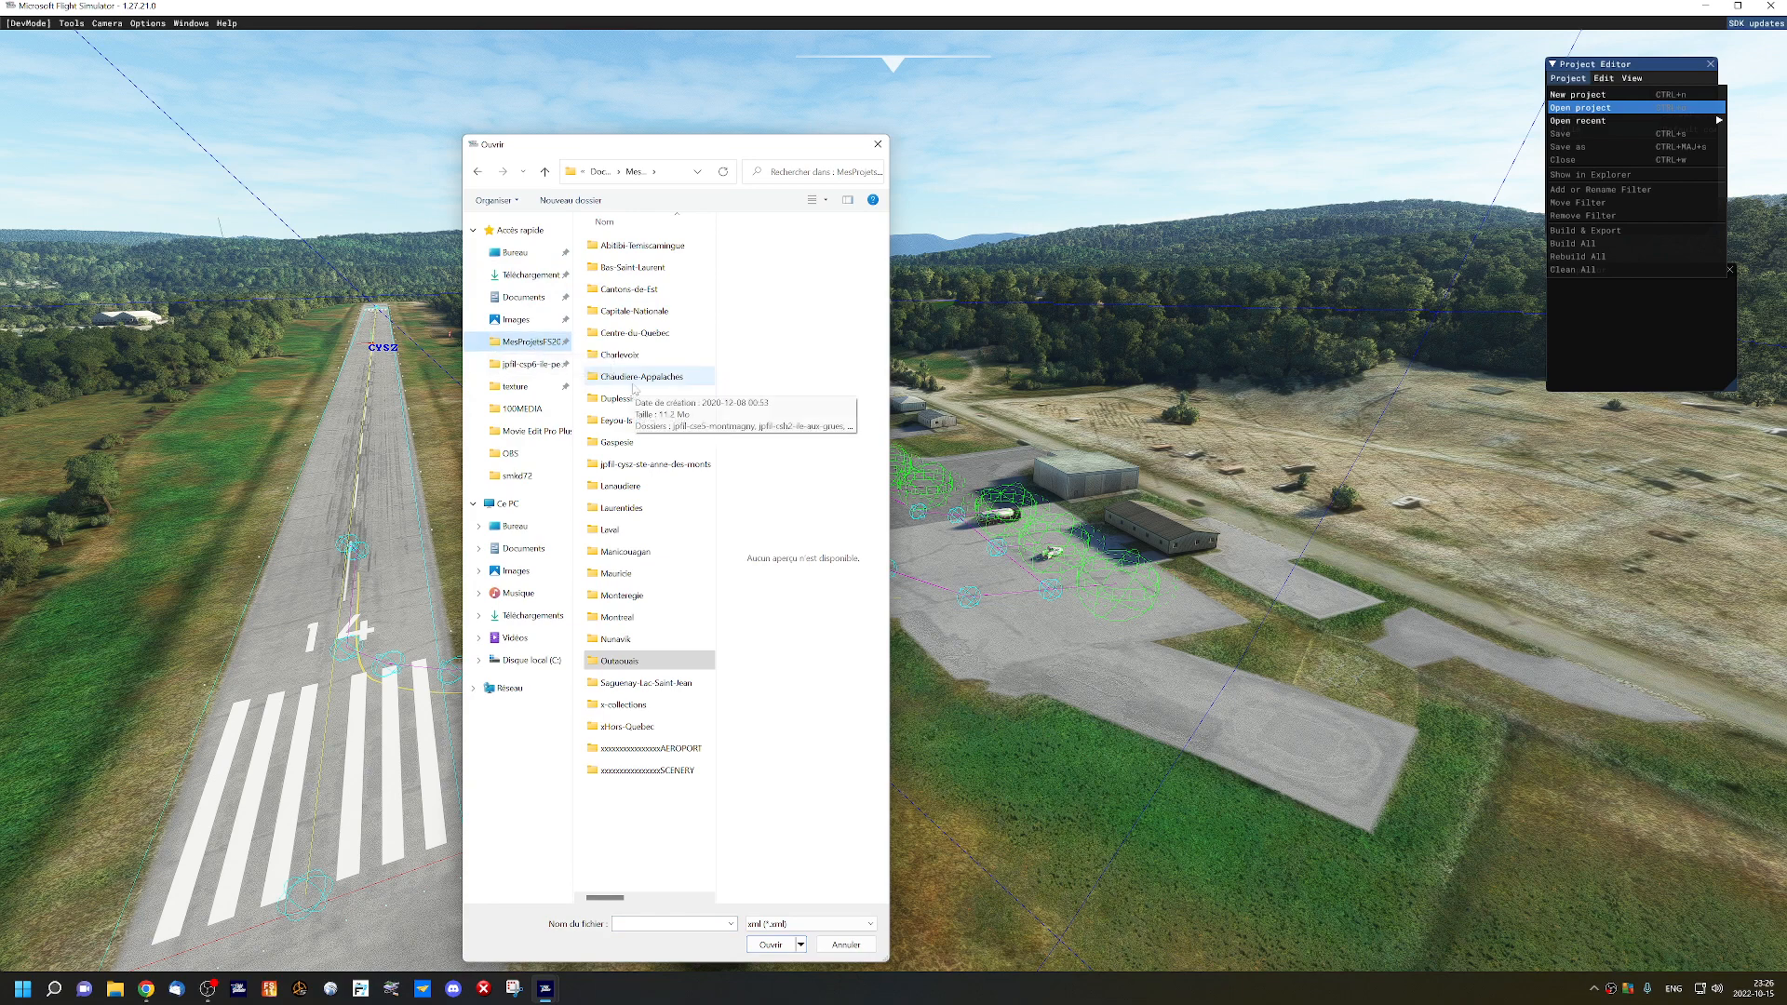
left_click(633, 467)
double_click(632, 467)
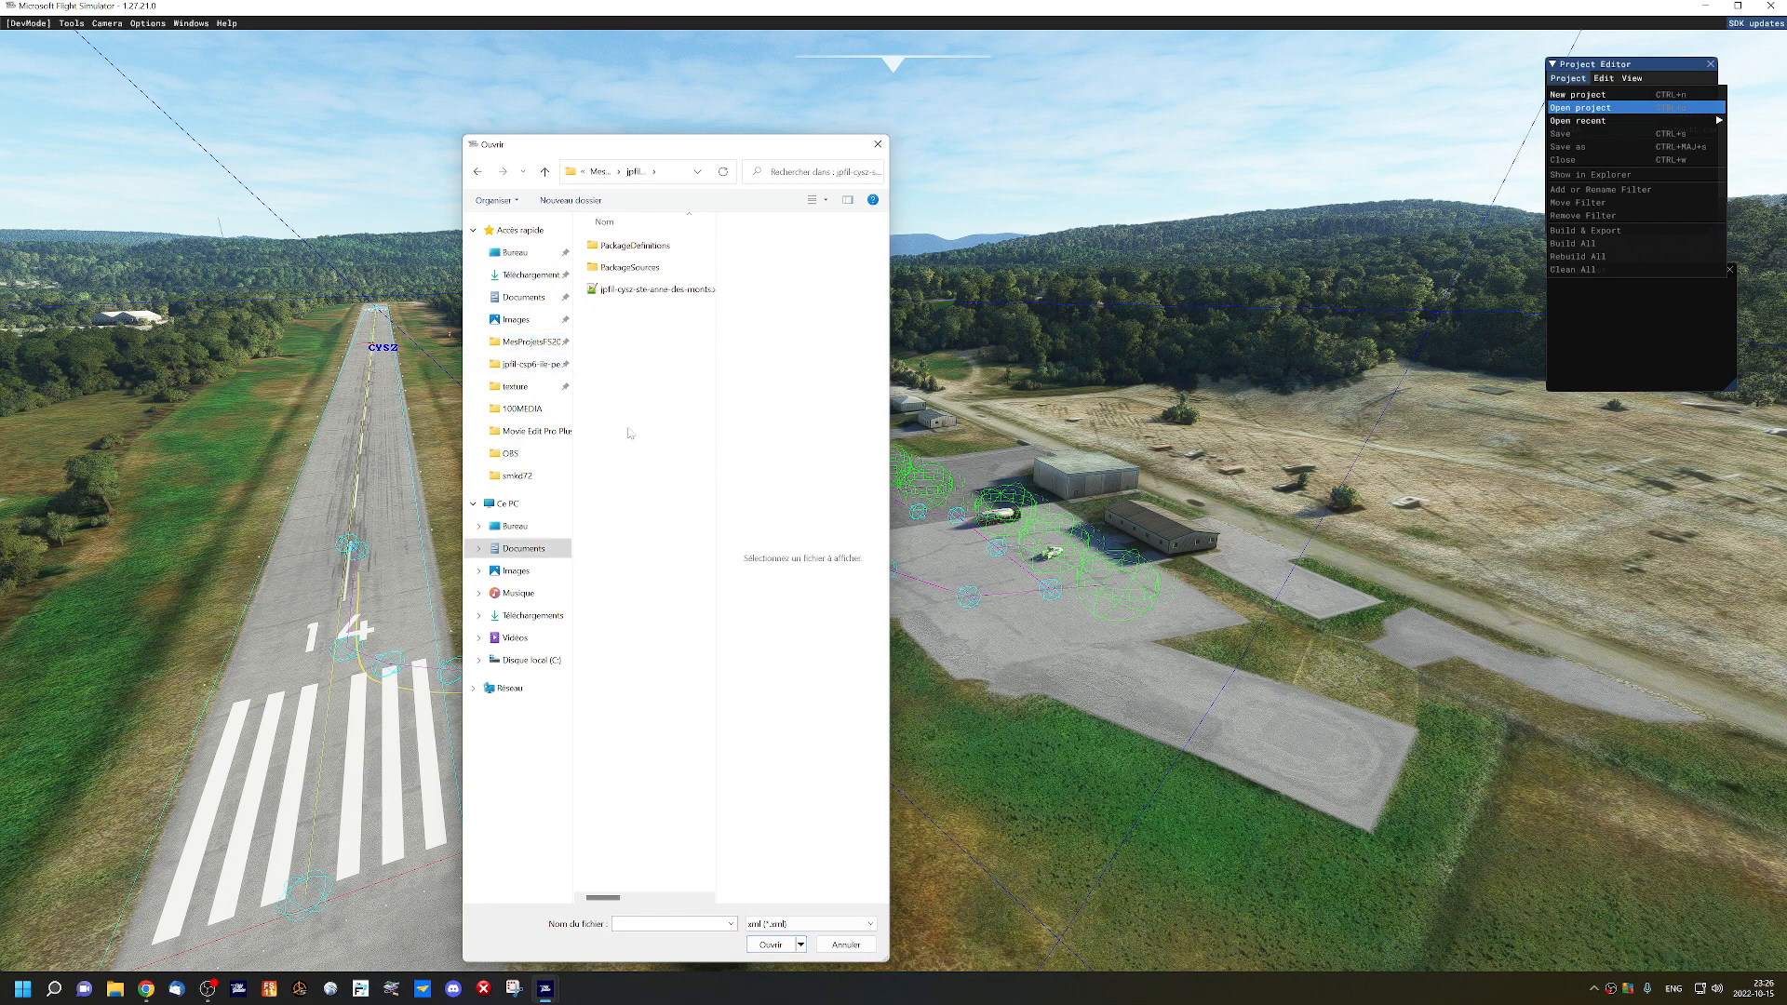
double_click(633, 295)
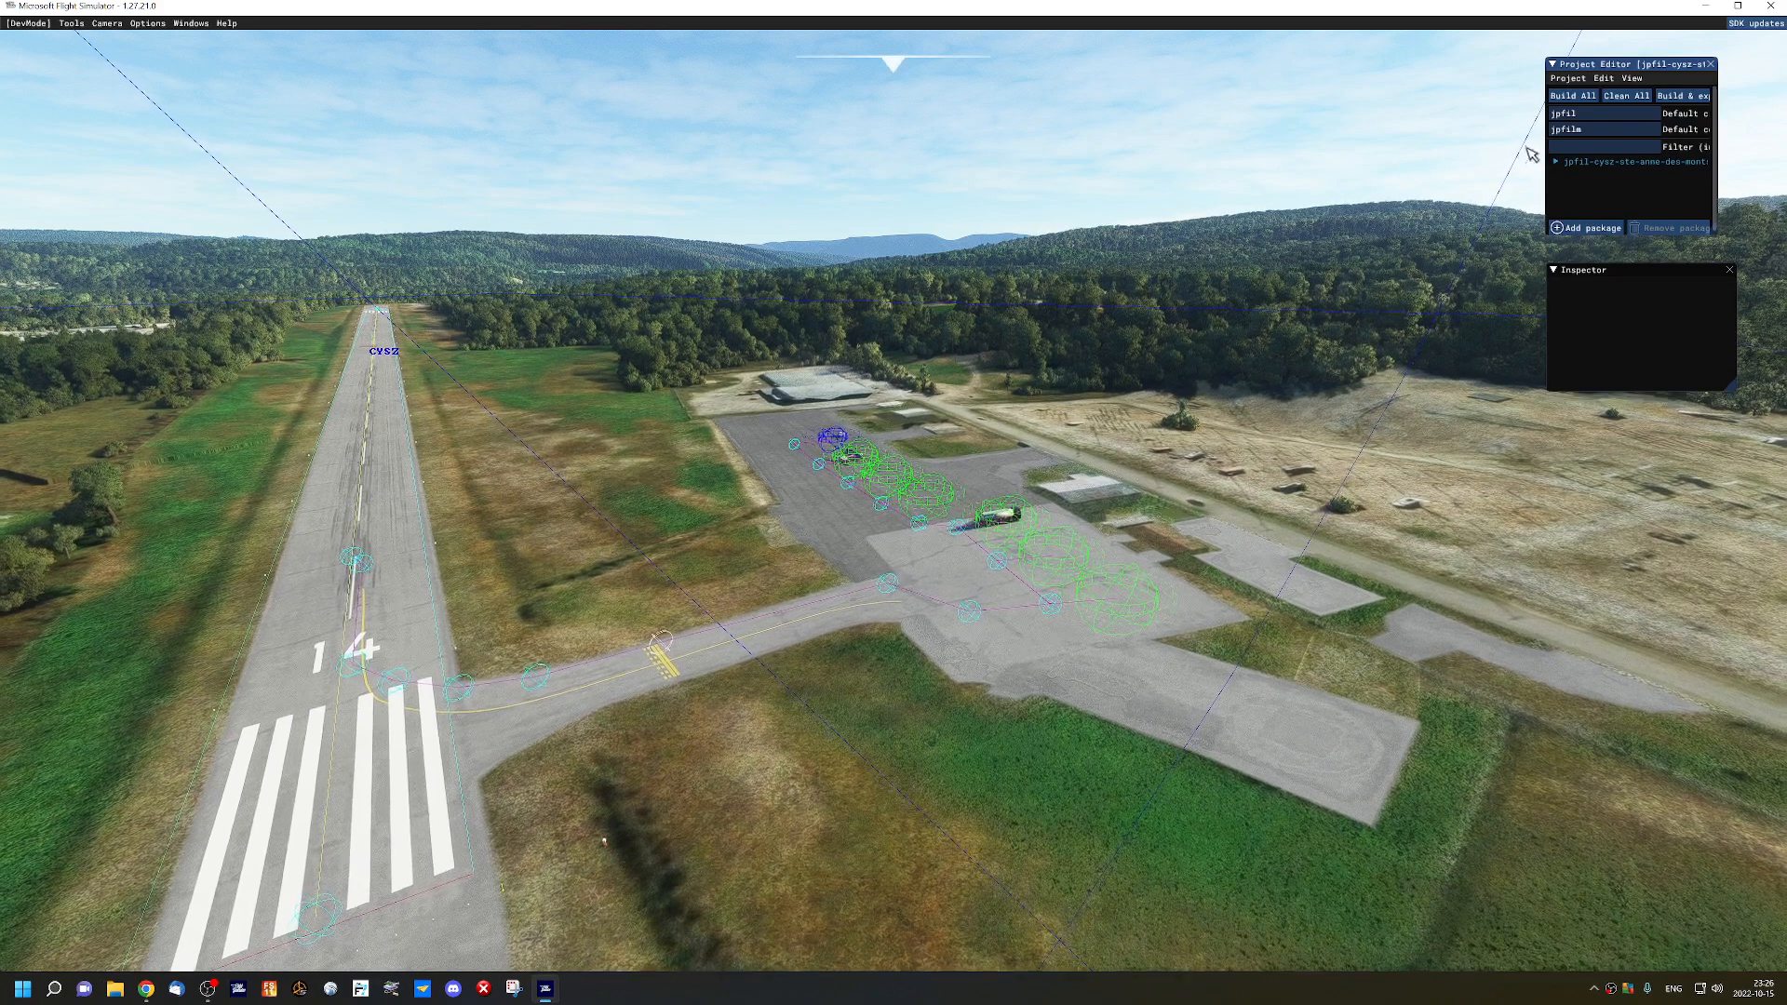
Expand the jpfil-cysz-ste-anne-des-monts package and load its myairport BGL asset group in the Scenery Editor.
left_click(1562, 163)
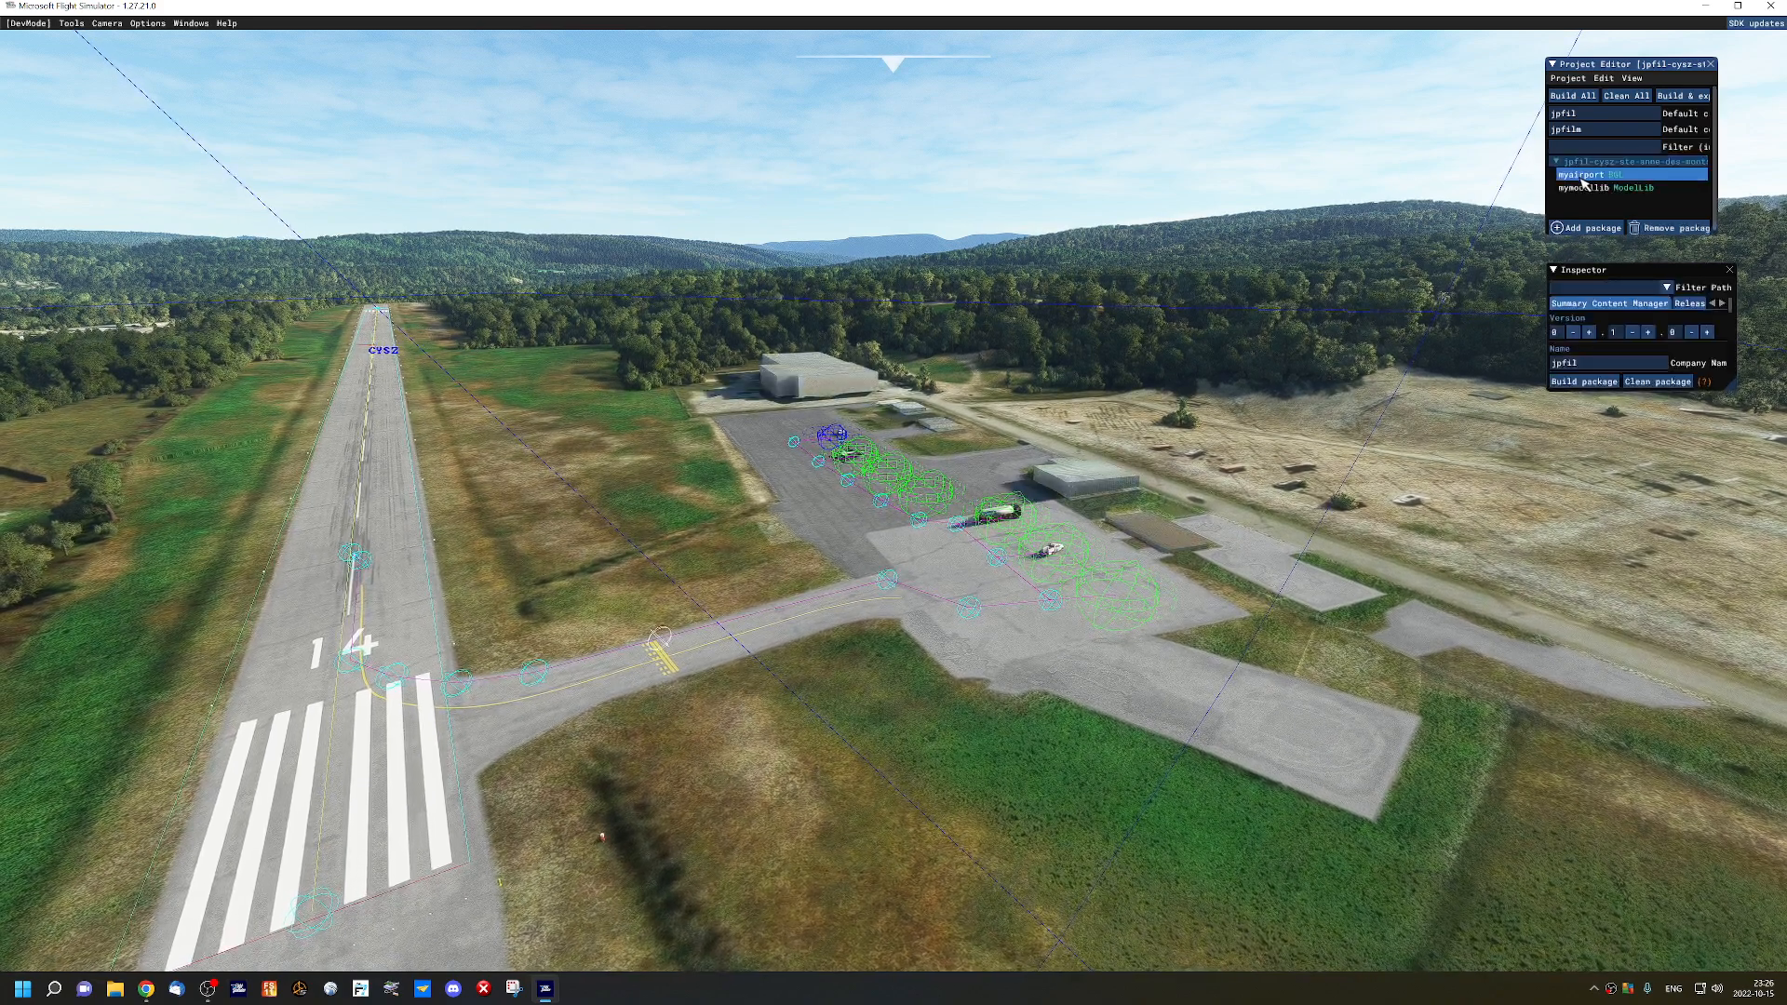
left_click(1582, 174)
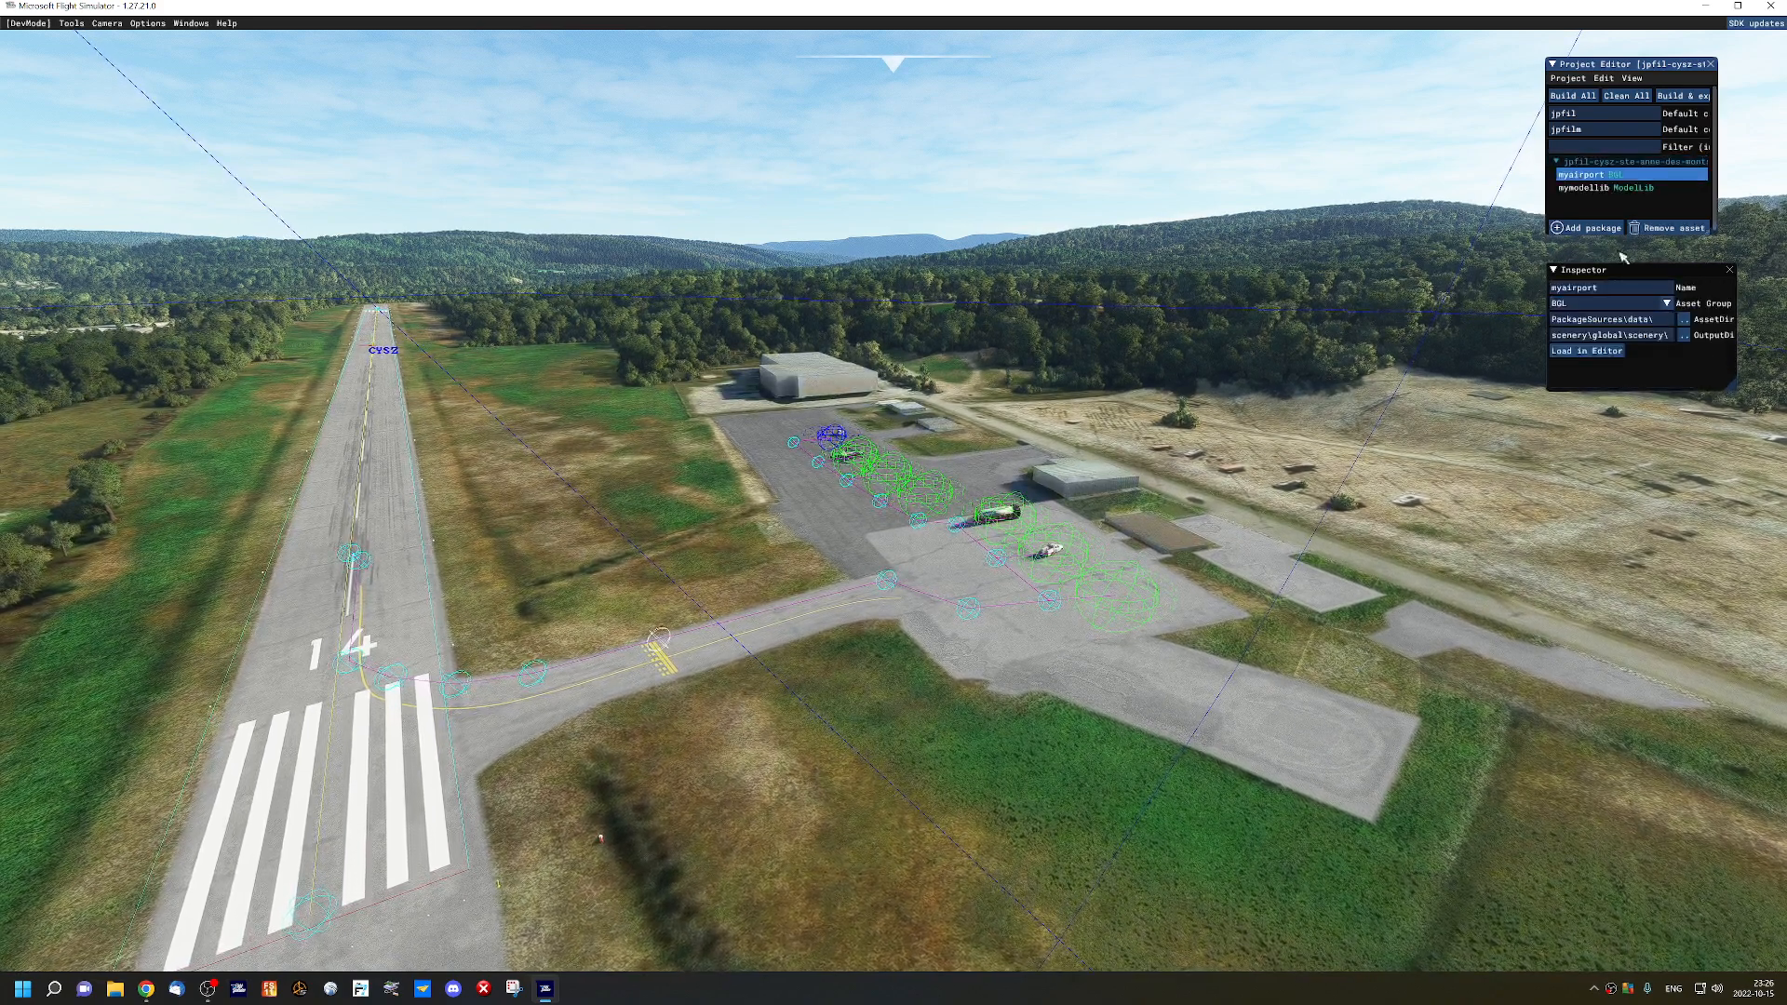
left_click(1589, 351)
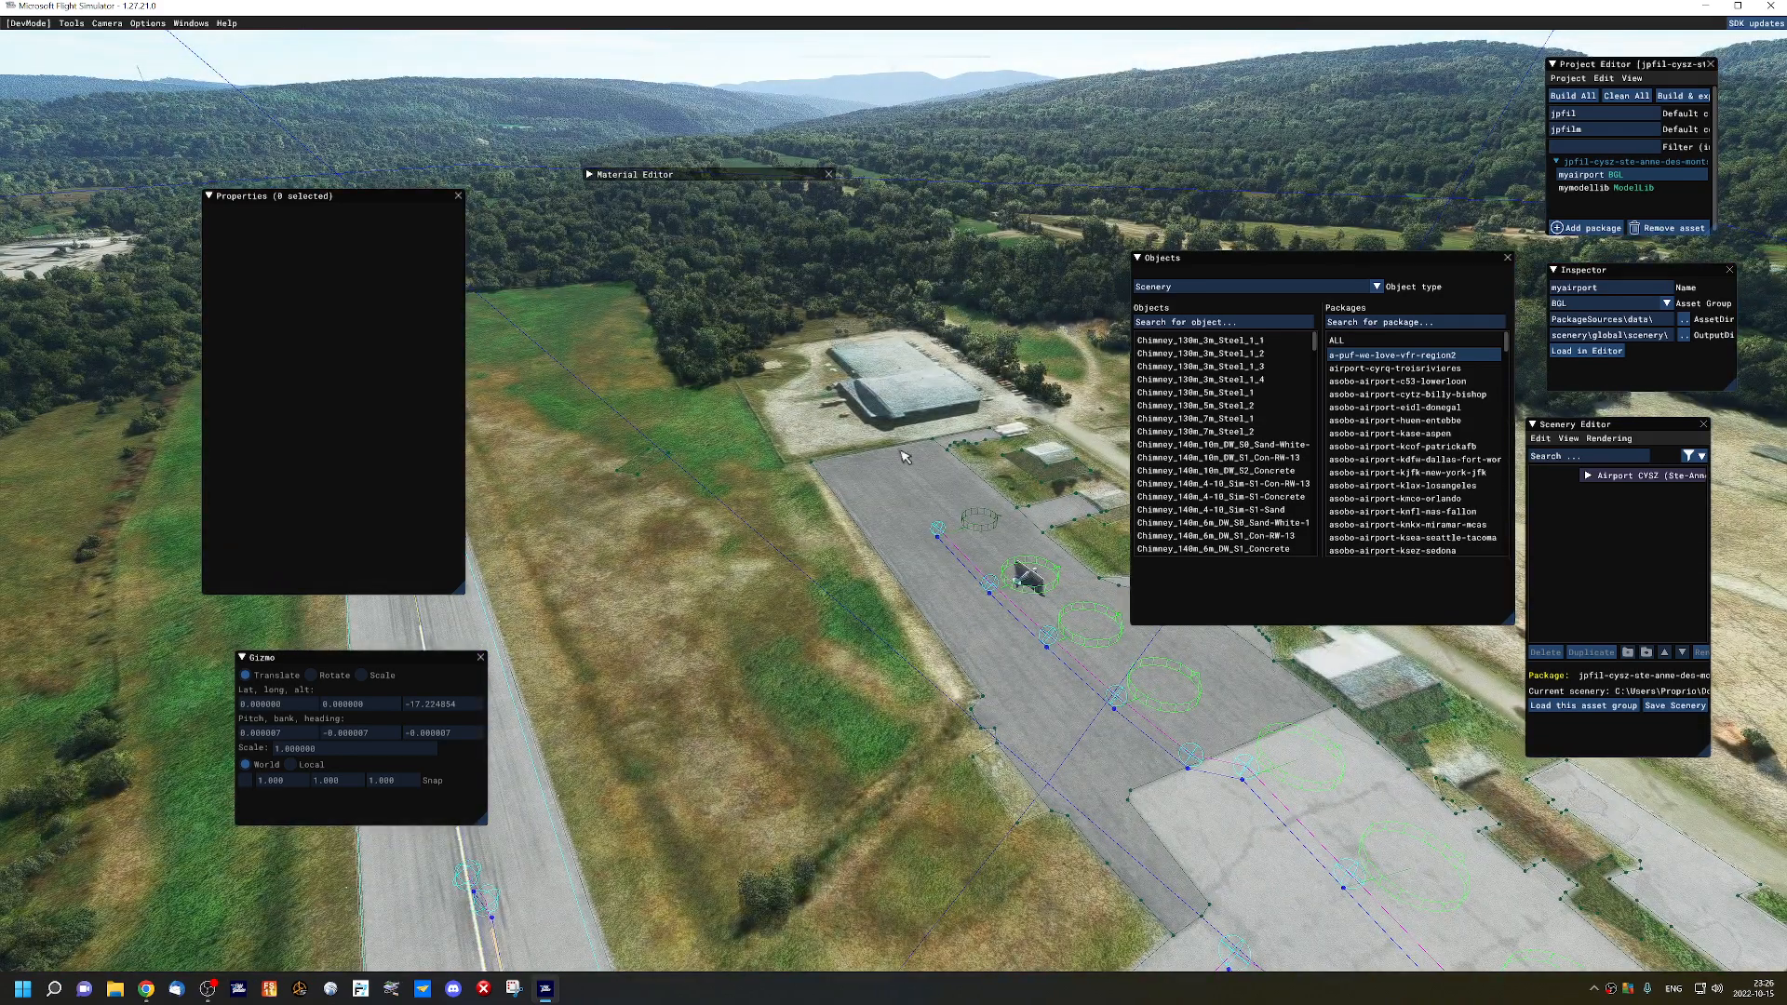
Turn off the Draw Debug display for airports.
left_click(147, 23)
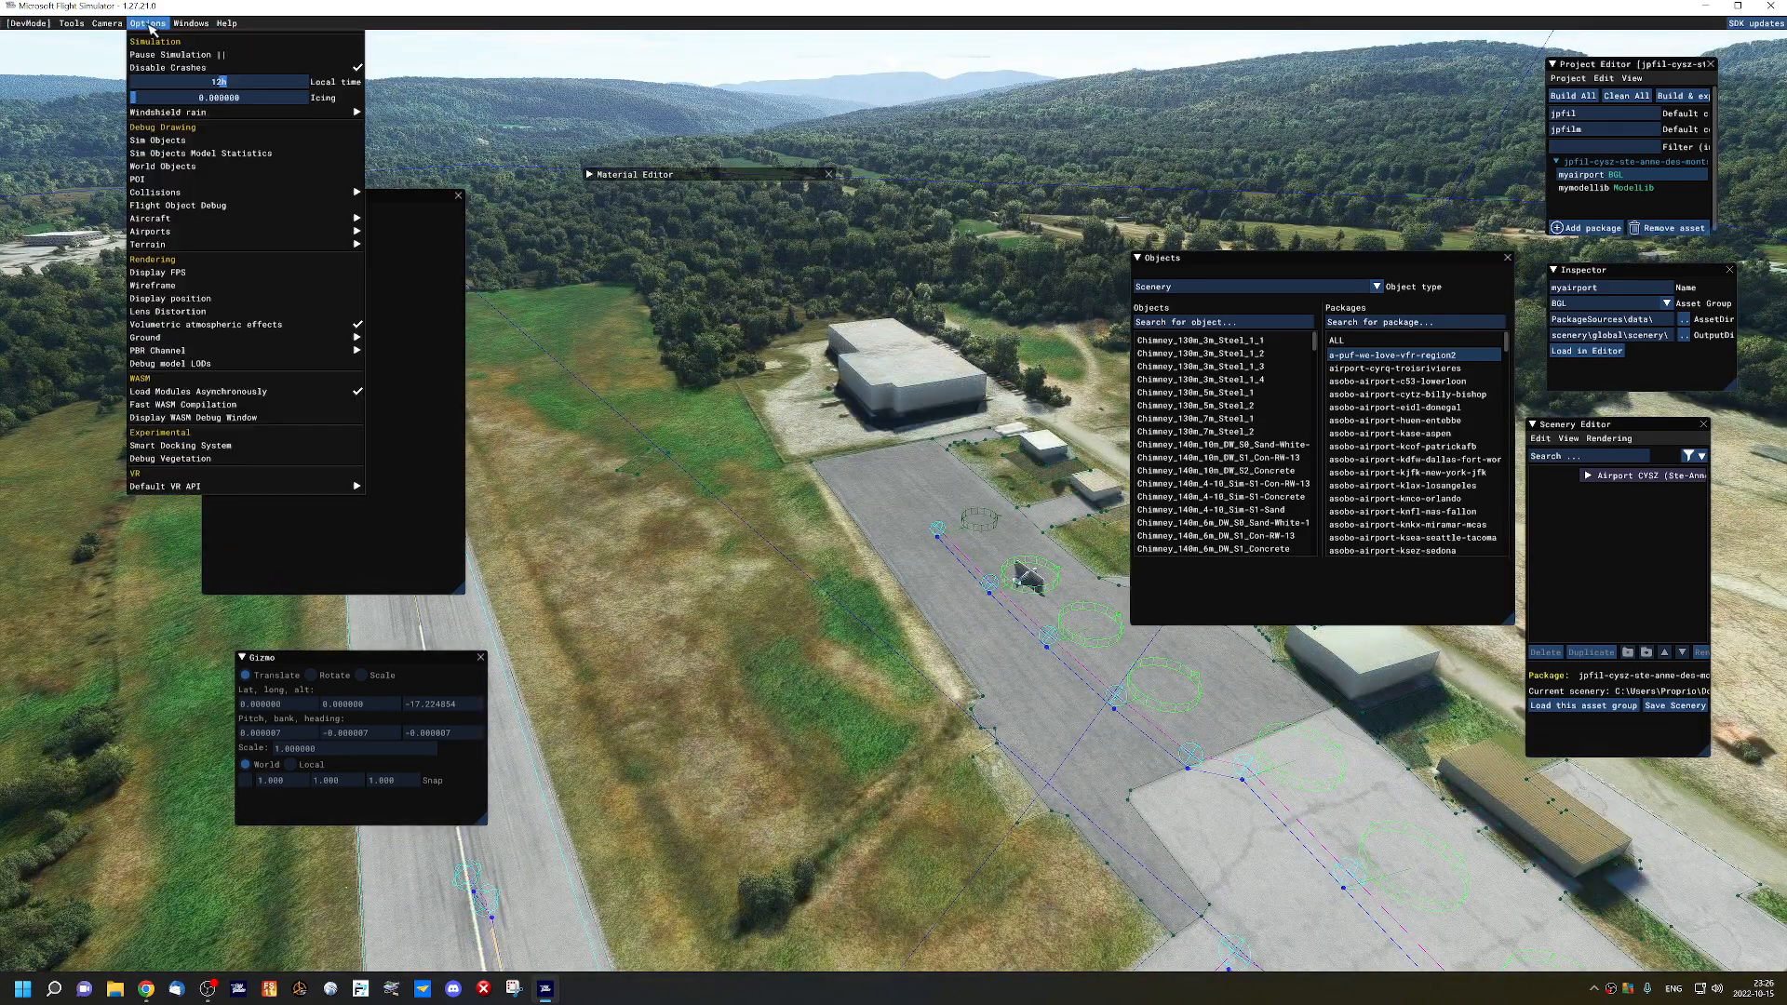
mouse_move(326, 231)
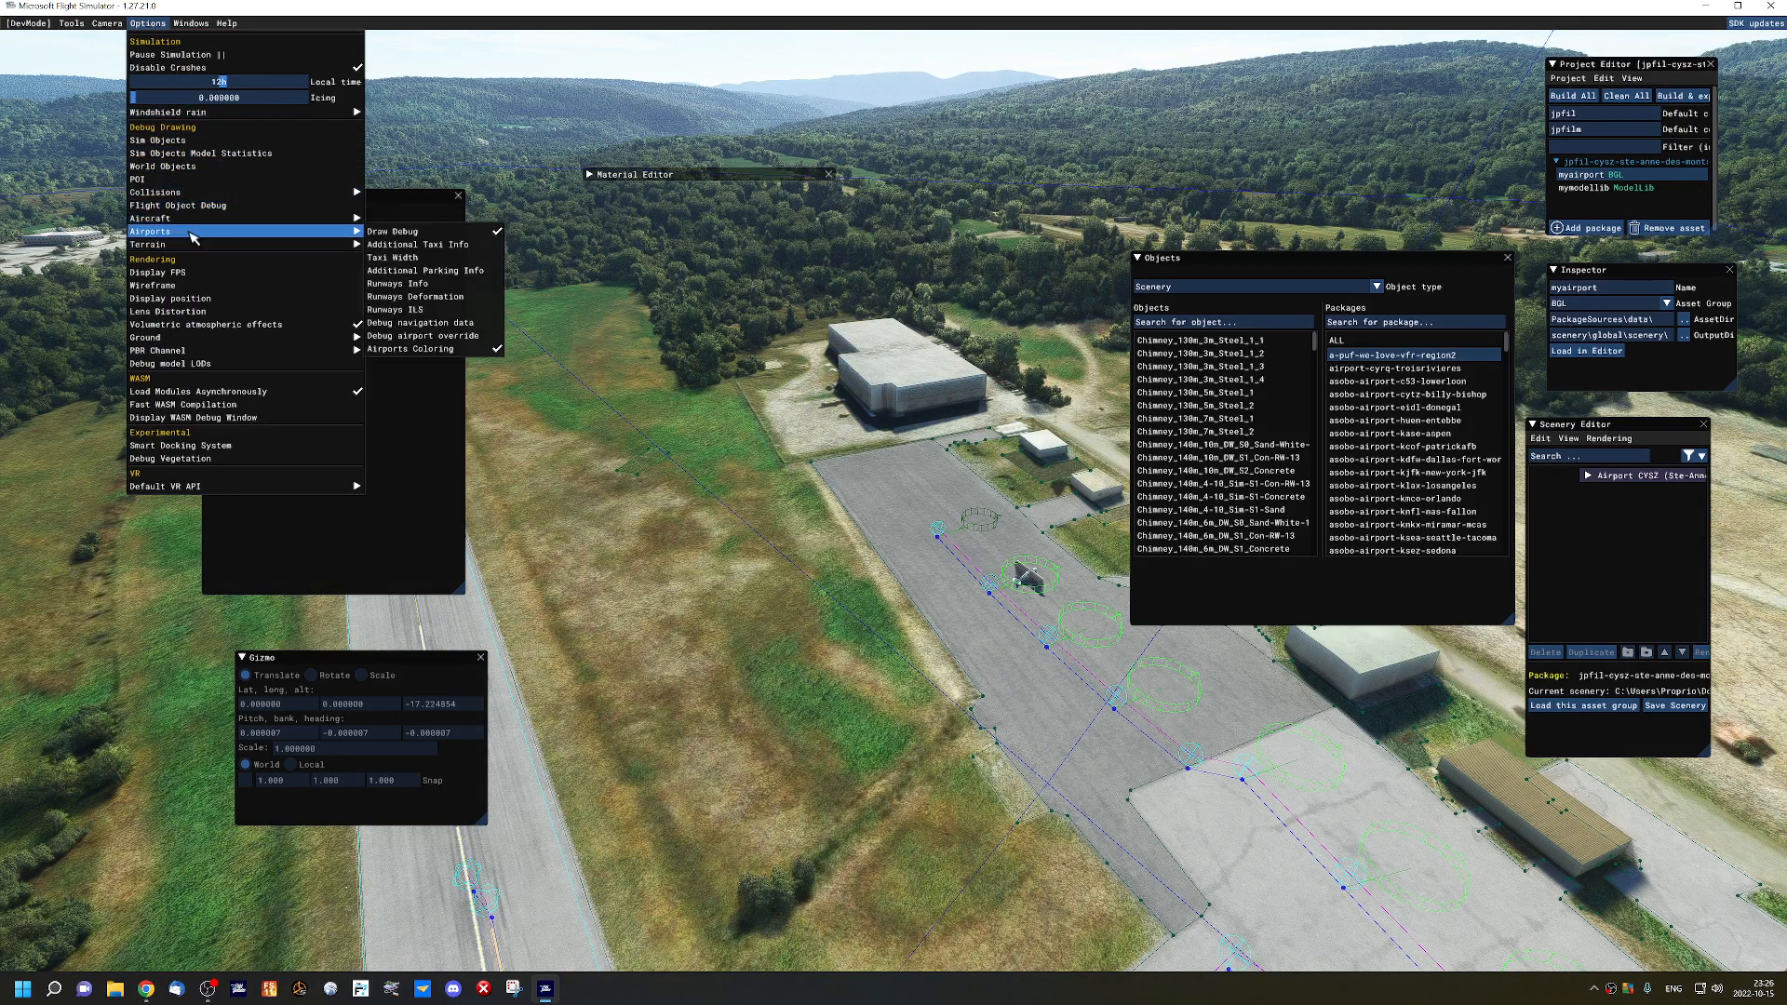
left_click(376, 233)
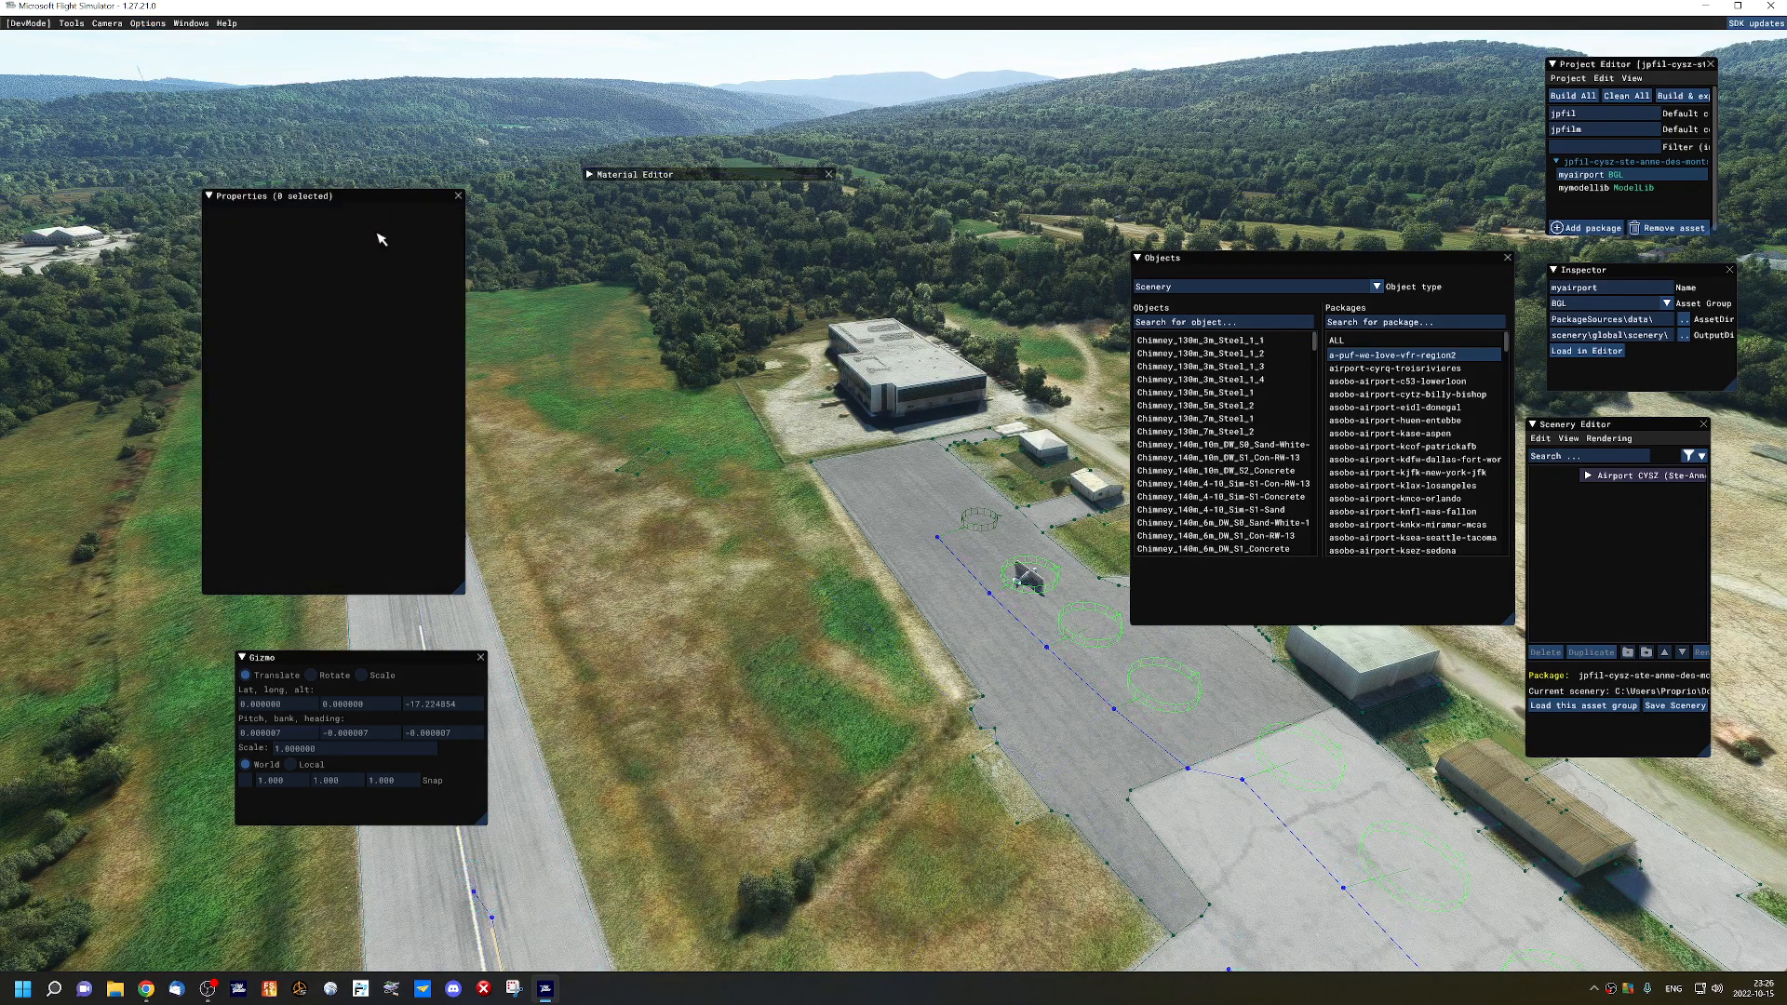
Select the RAMP_GA_SMALL parking spot on the apron, two spots beyond the parked aircraft towards the taxiway.
key("r")
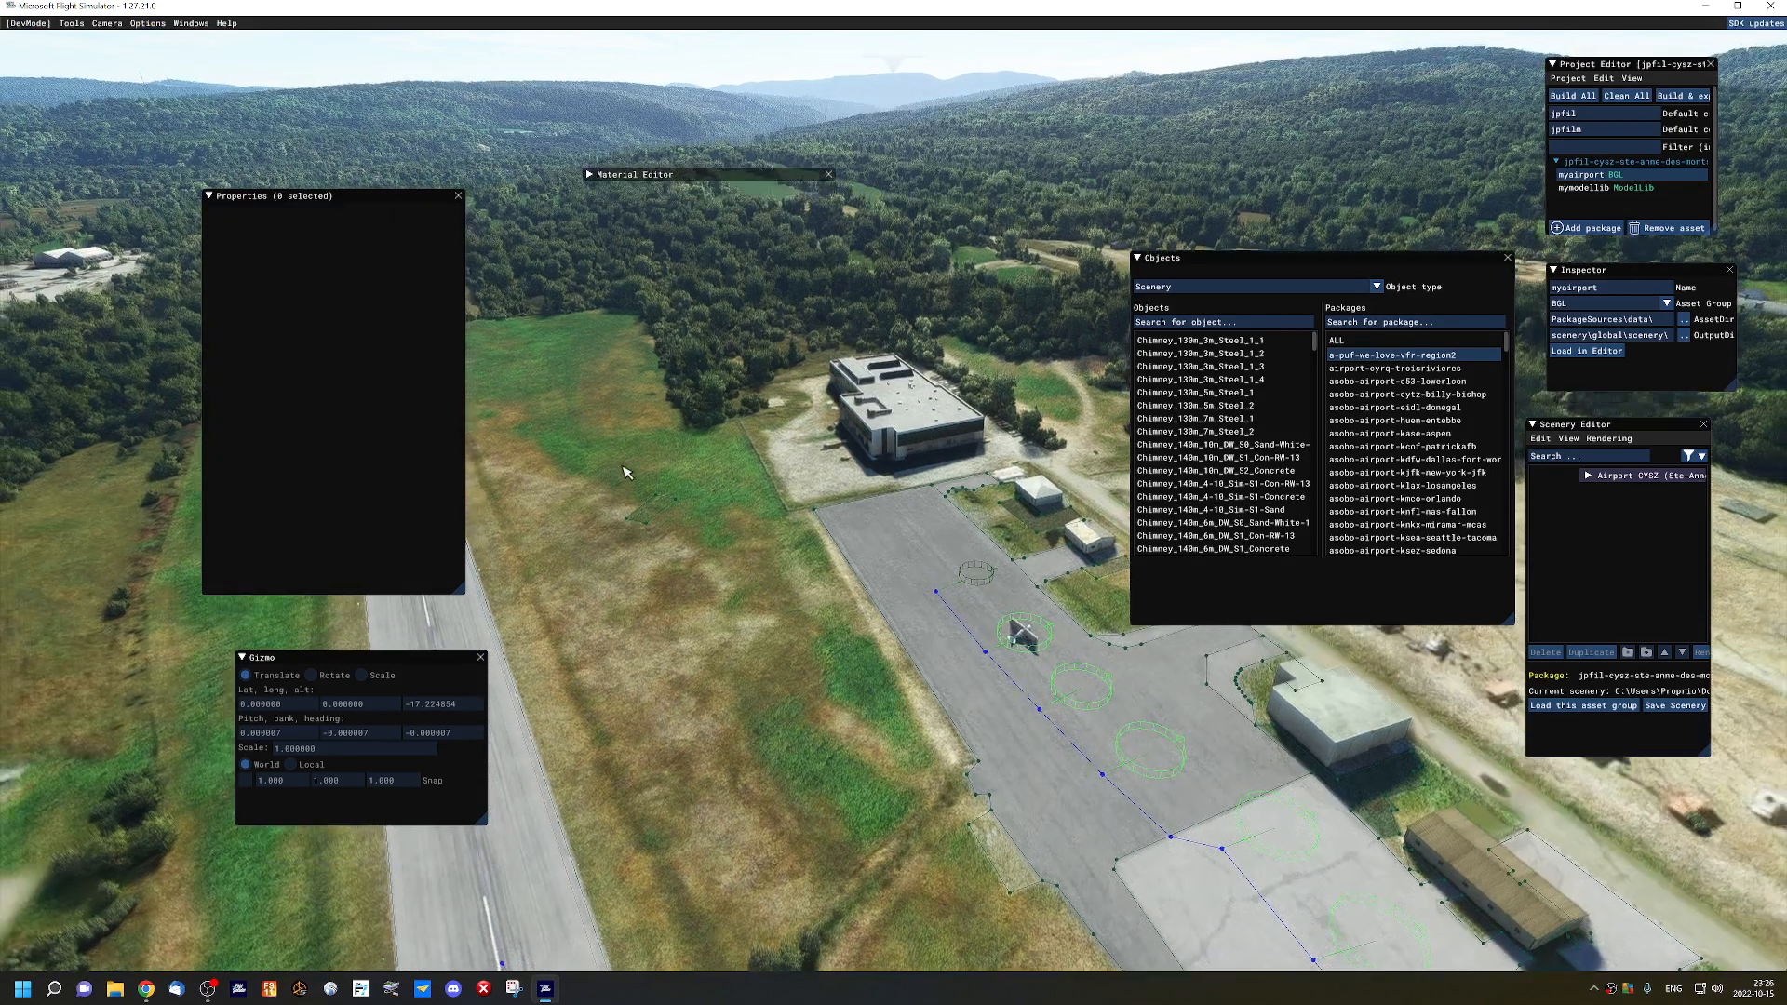
key("f")
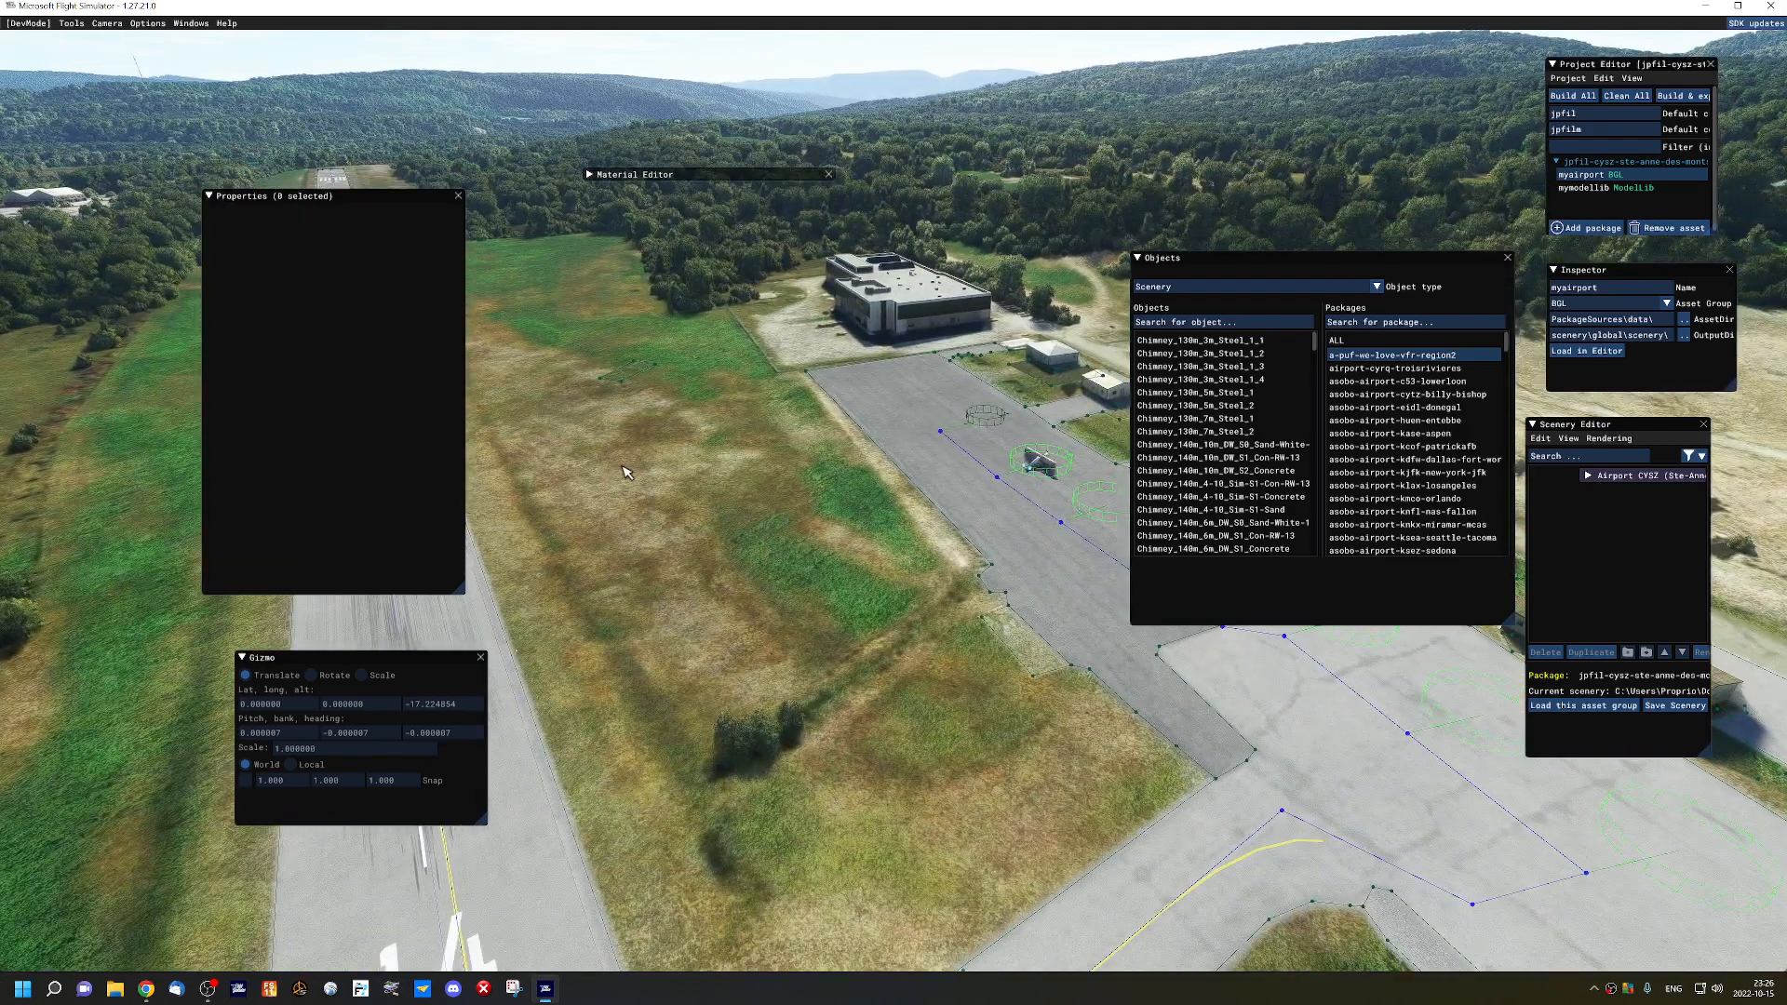
key("d")
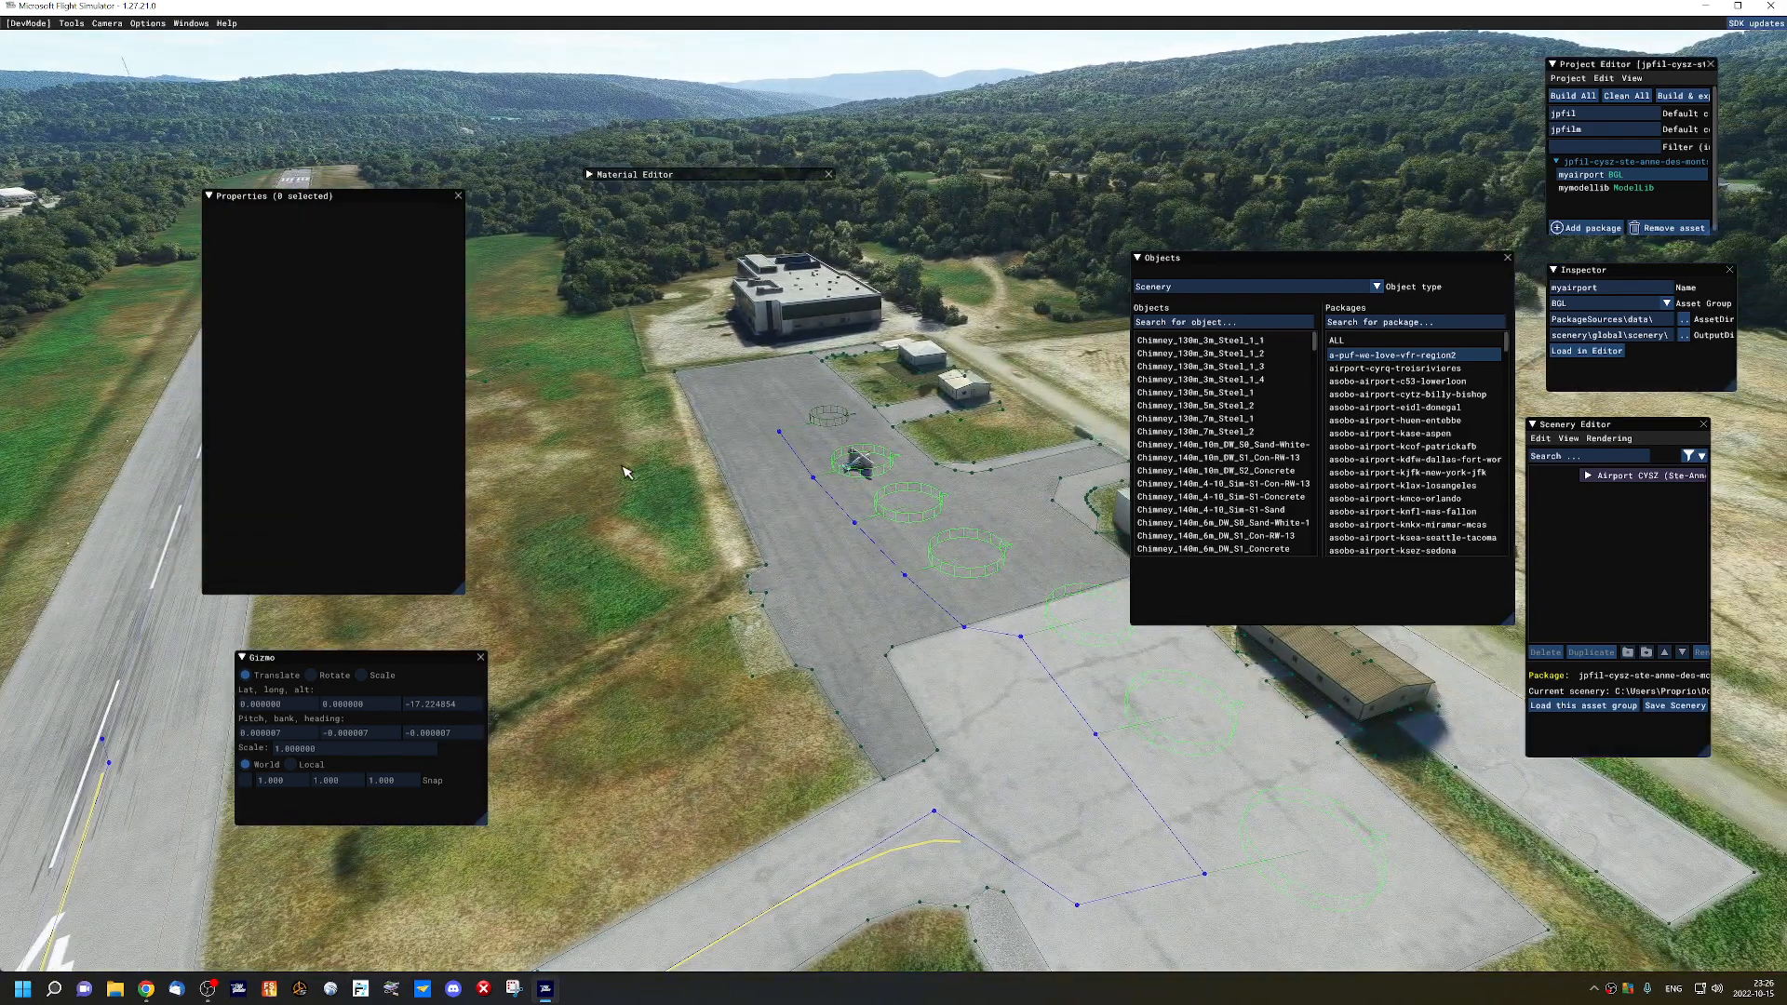
left_click(970, 546)
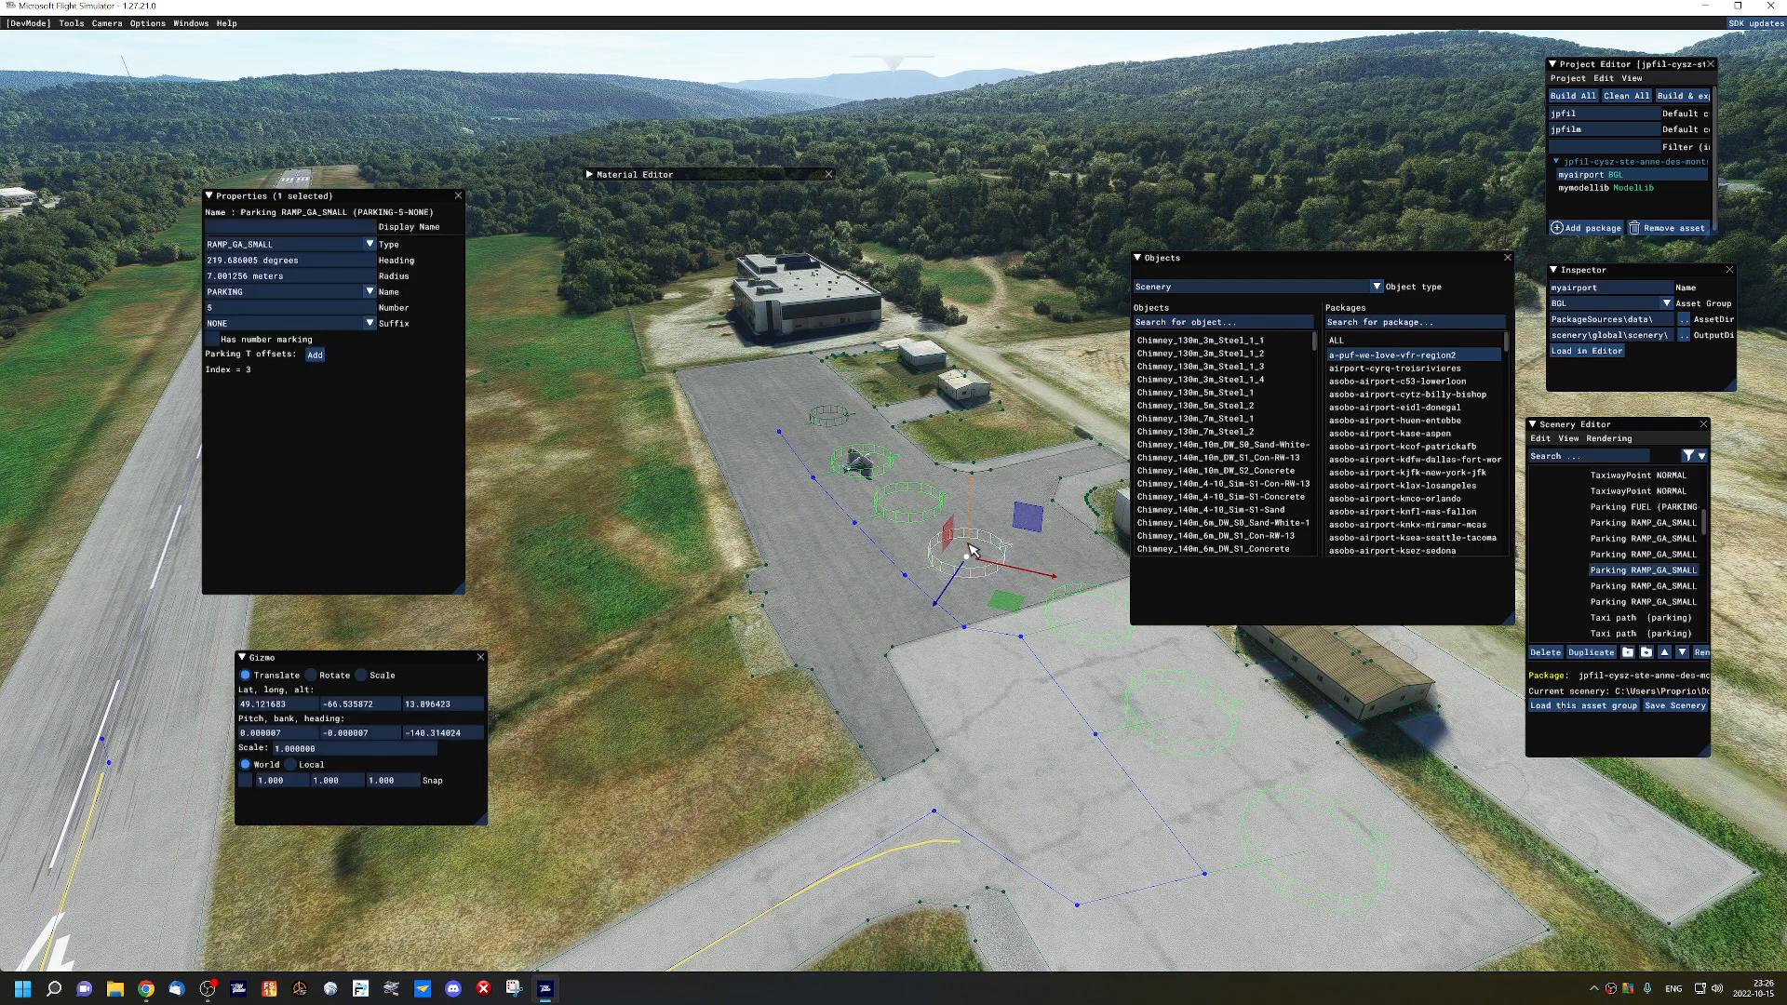
Delete the selected RAMP_GA_SMALL parking spot from the apron.
key("Delete")
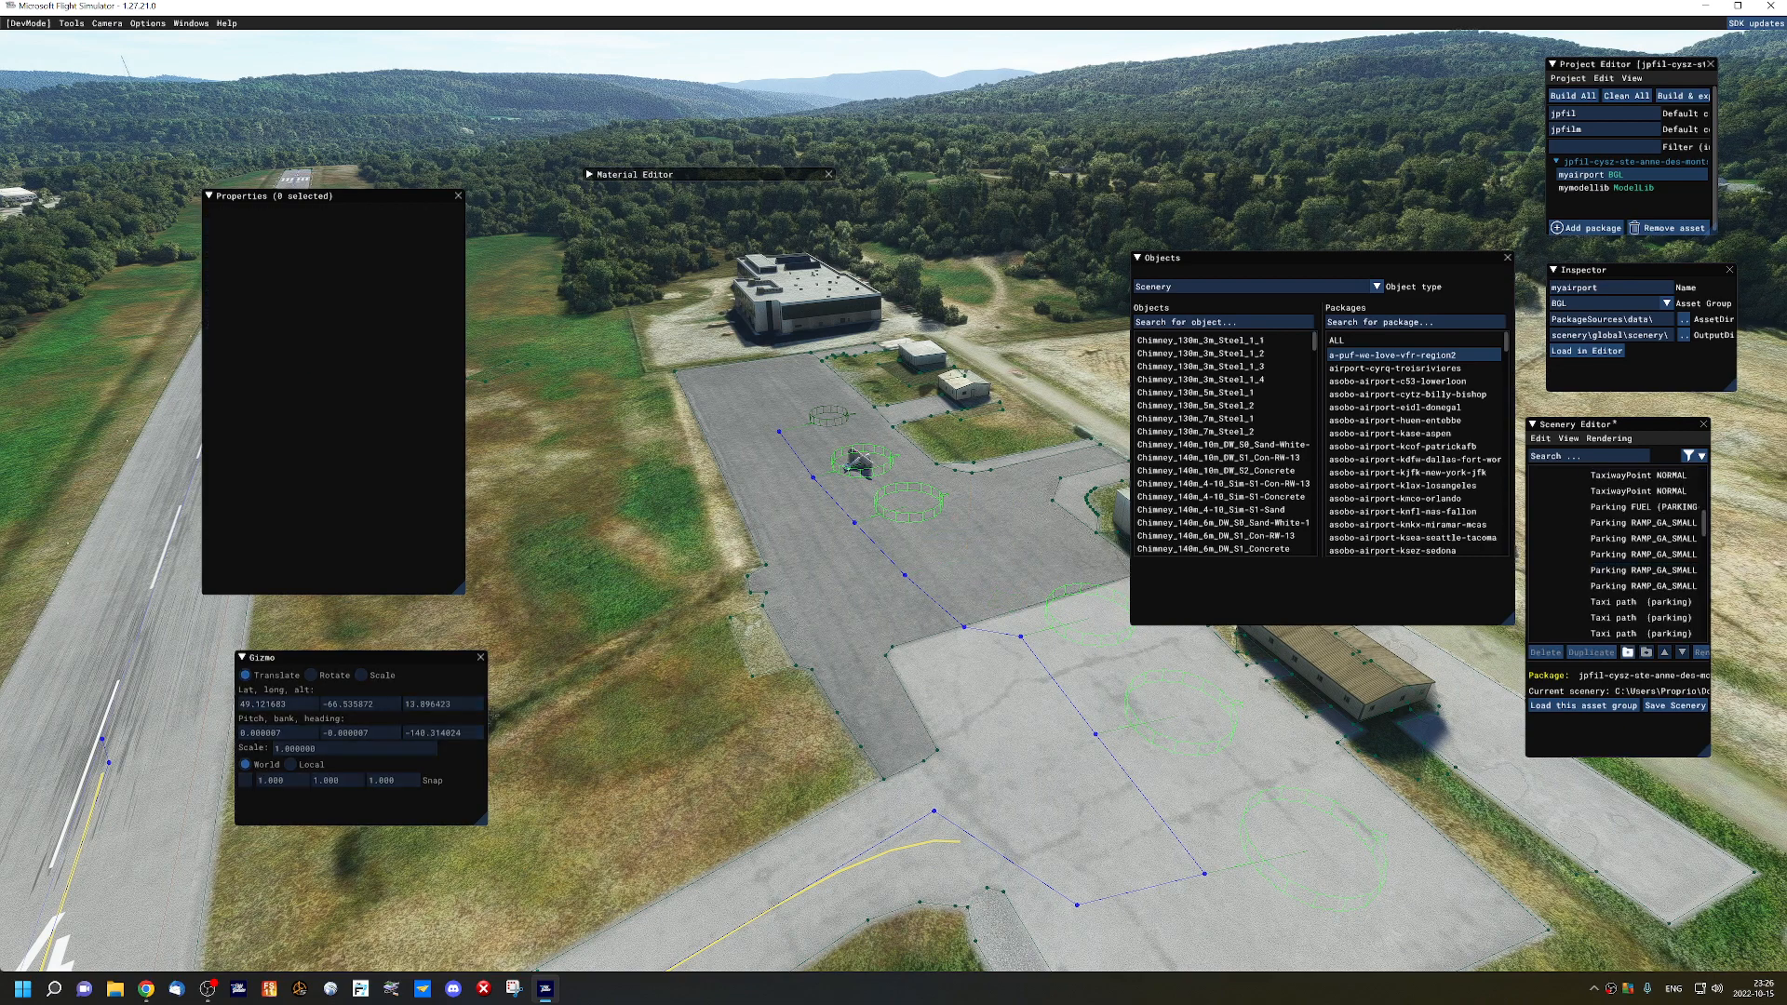
Inspect the properties of the dark and light aprons, runway 14 - 32 and the taxi path at the runway 14 number.
left_click(835, 609)
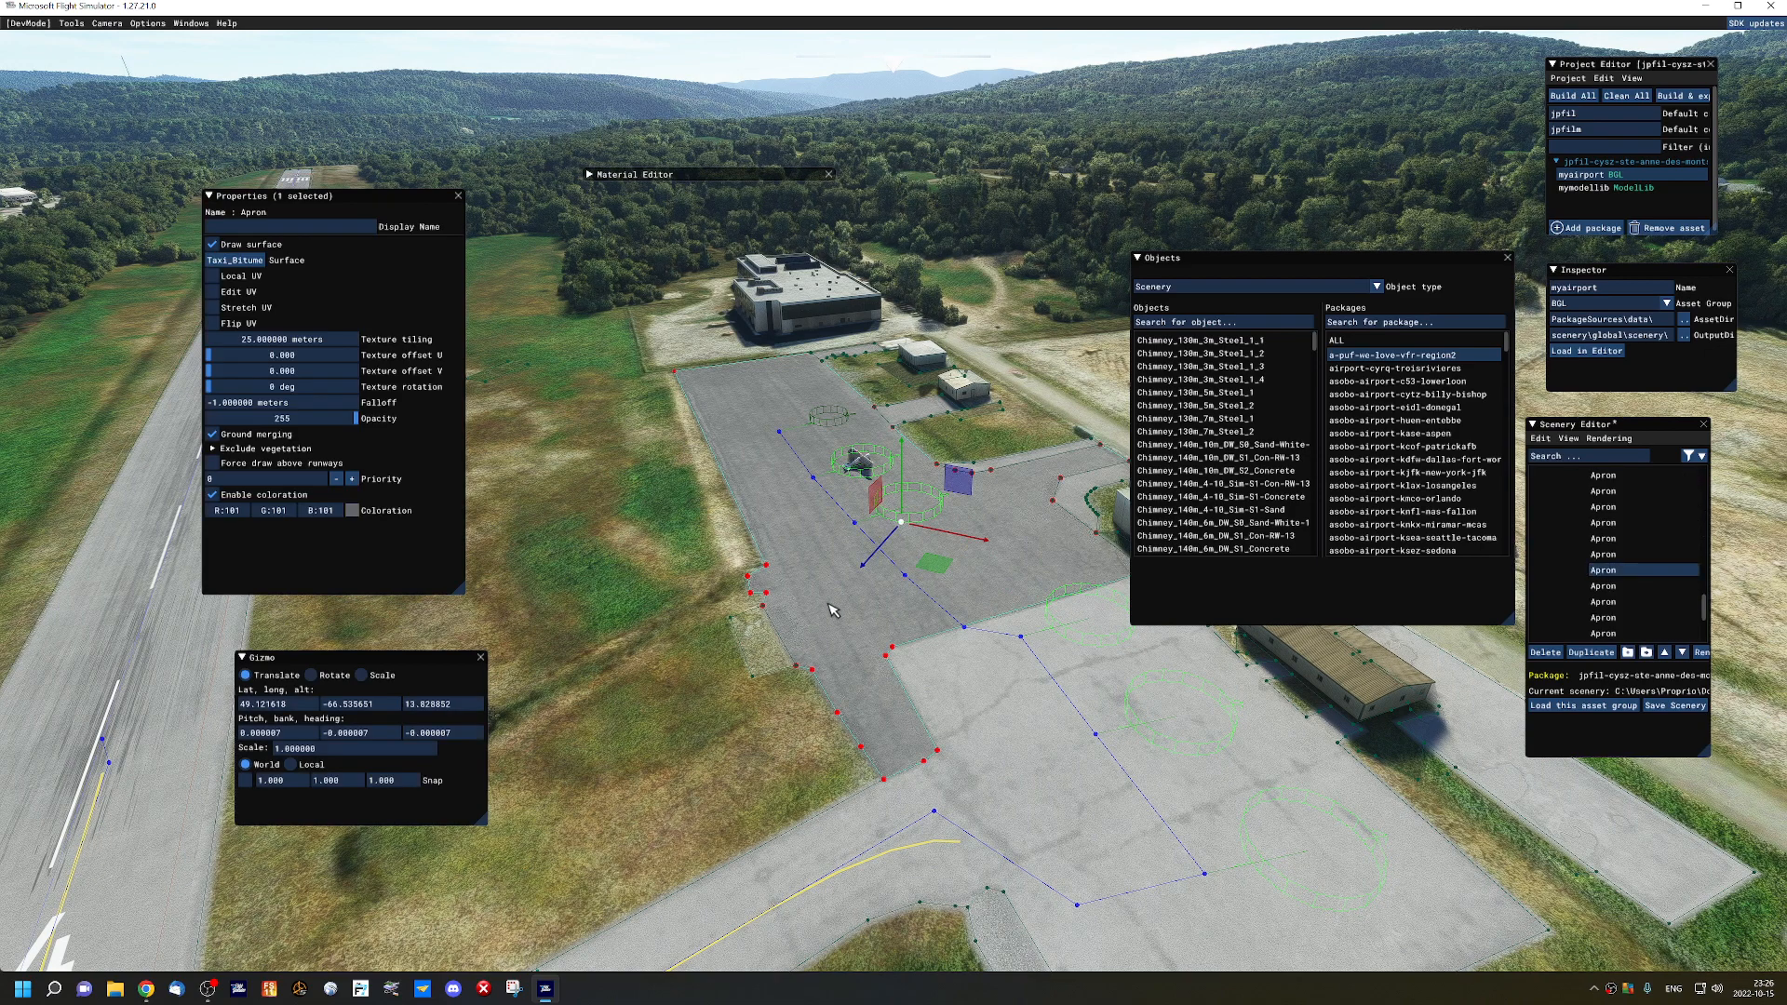
left_click(963, 661)
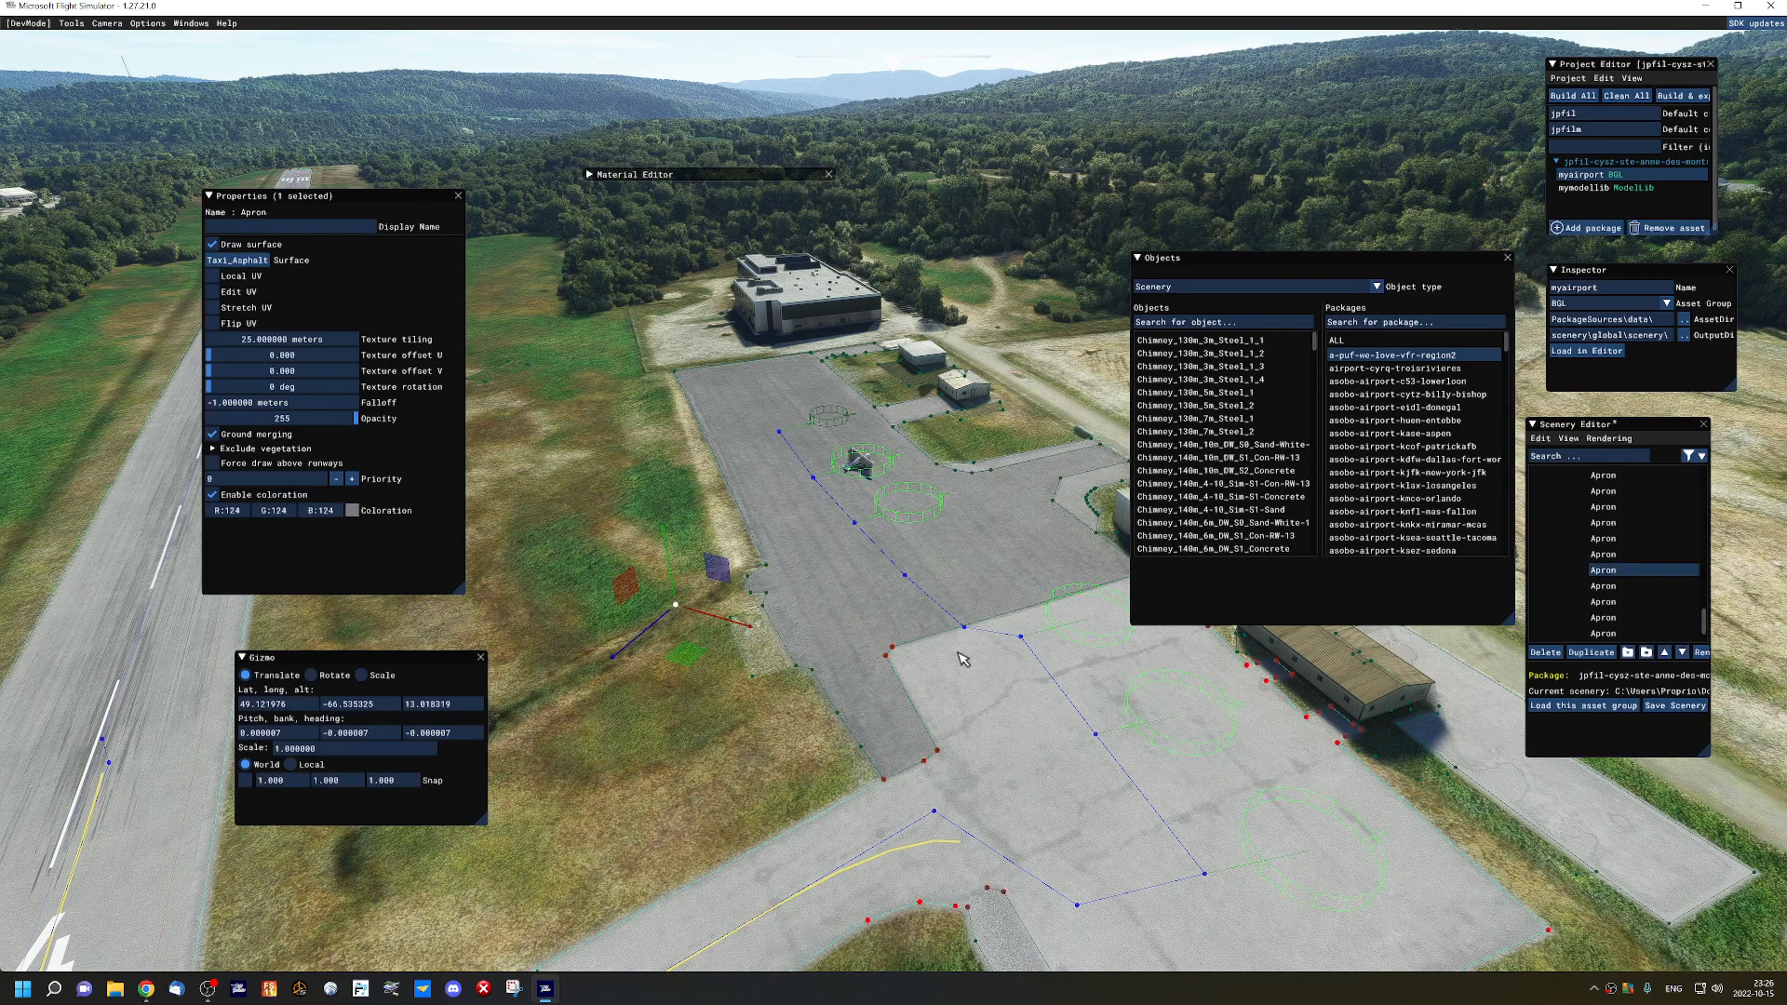
left_click(725, 744)
key("s")
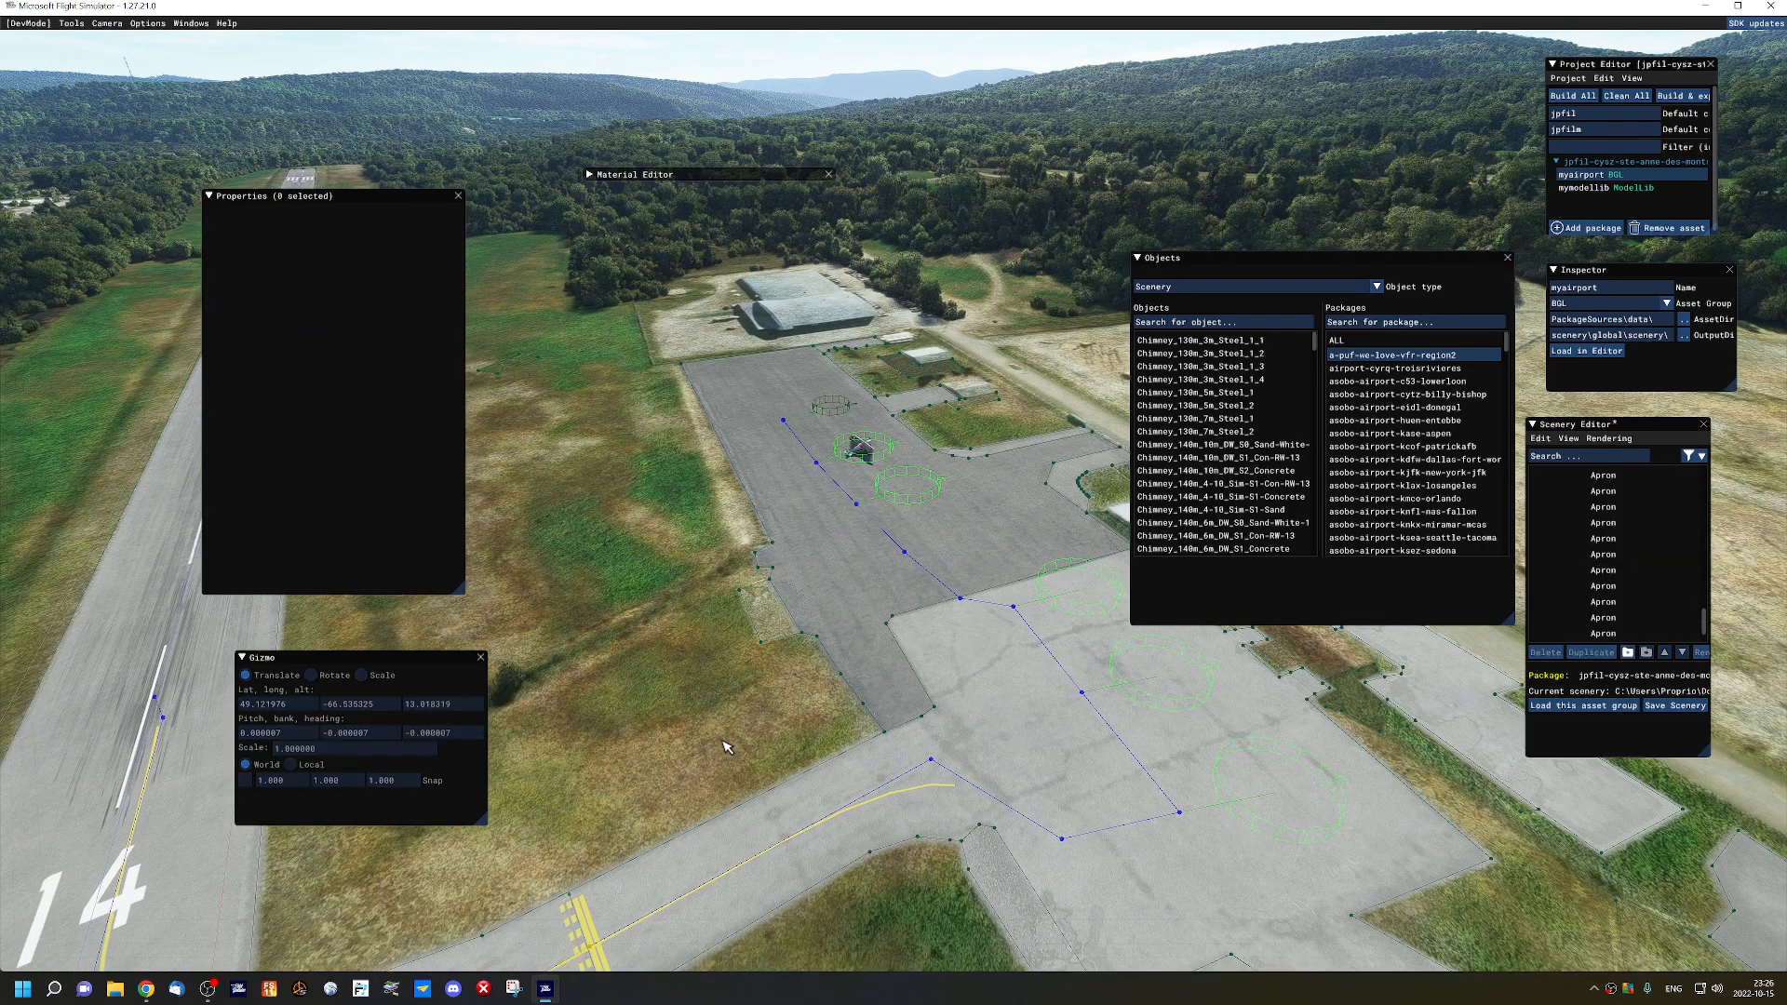
key("a")
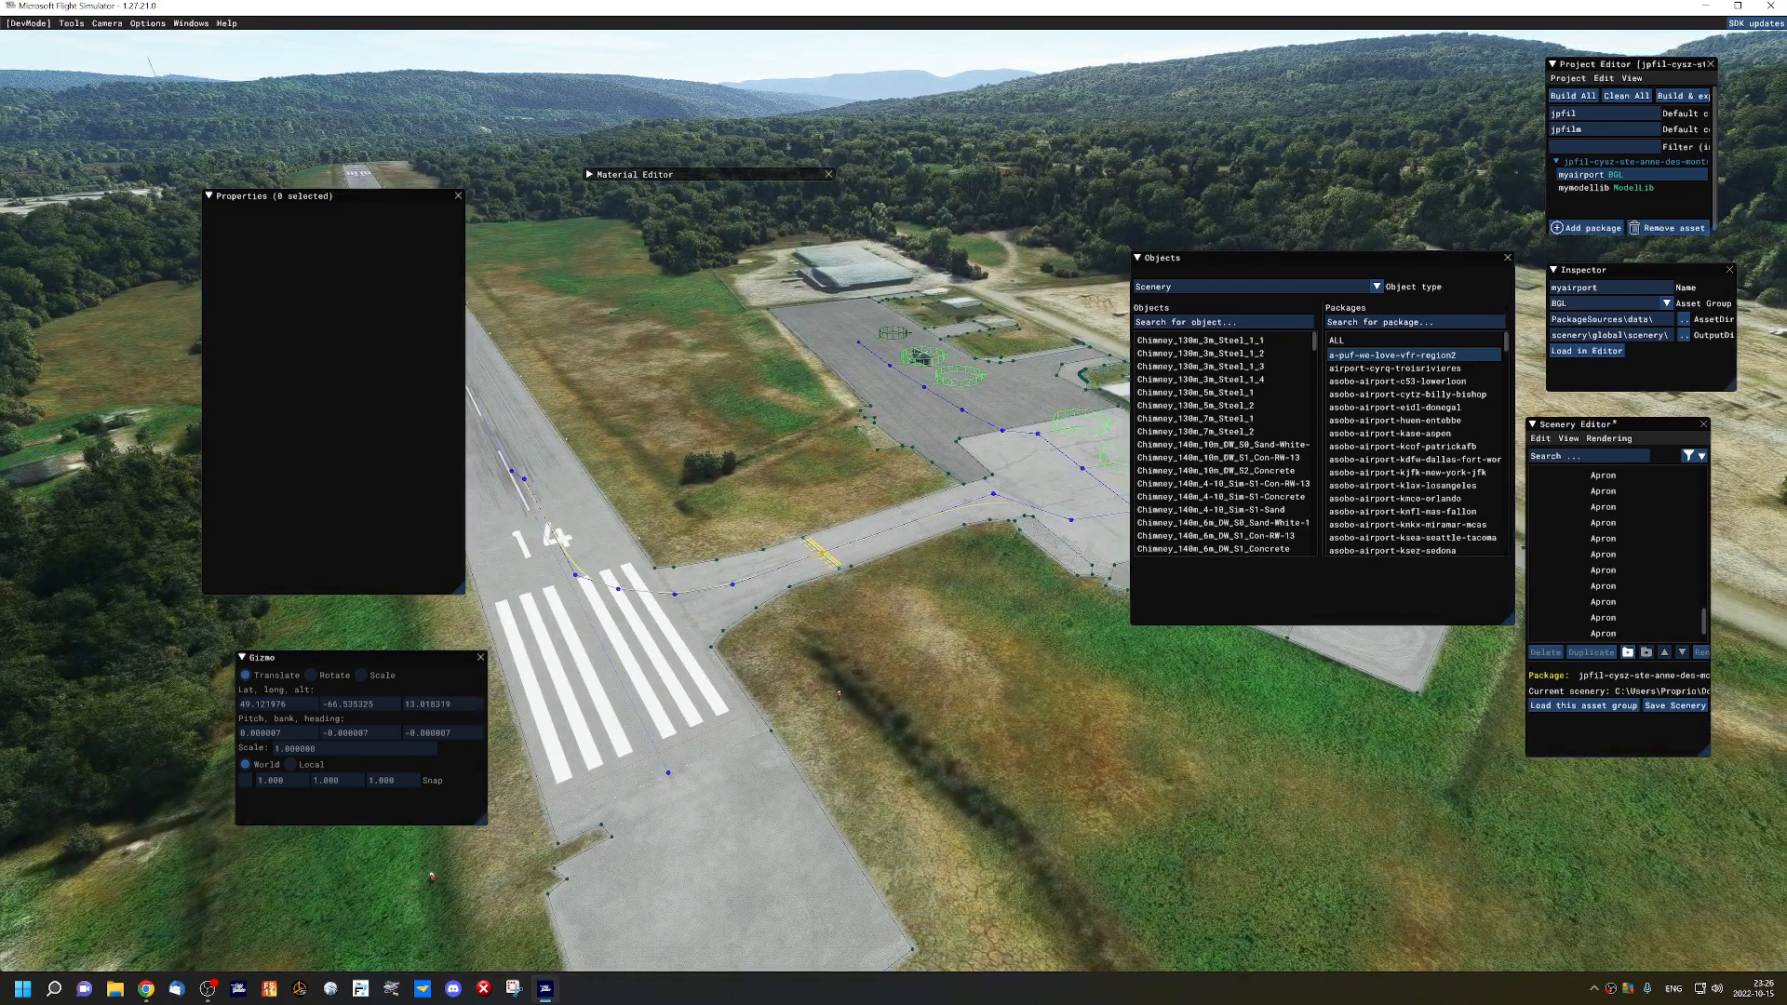
left_click(607, 642)
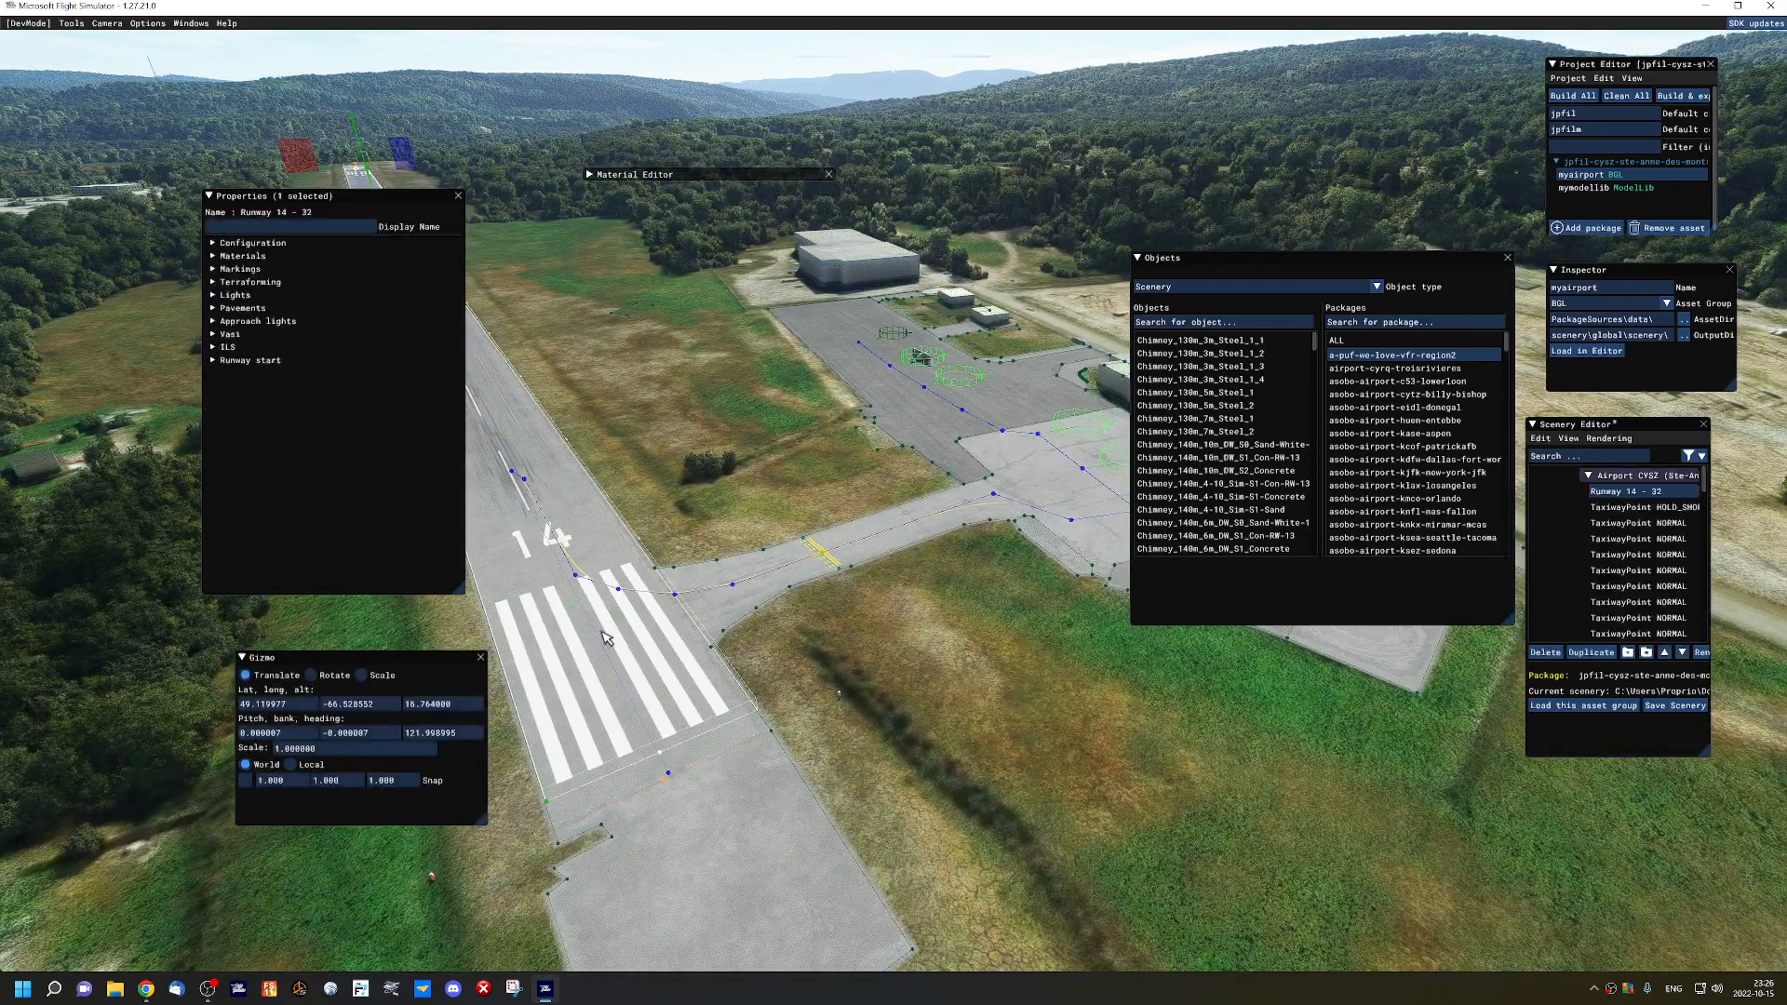
left_click(571, 583)
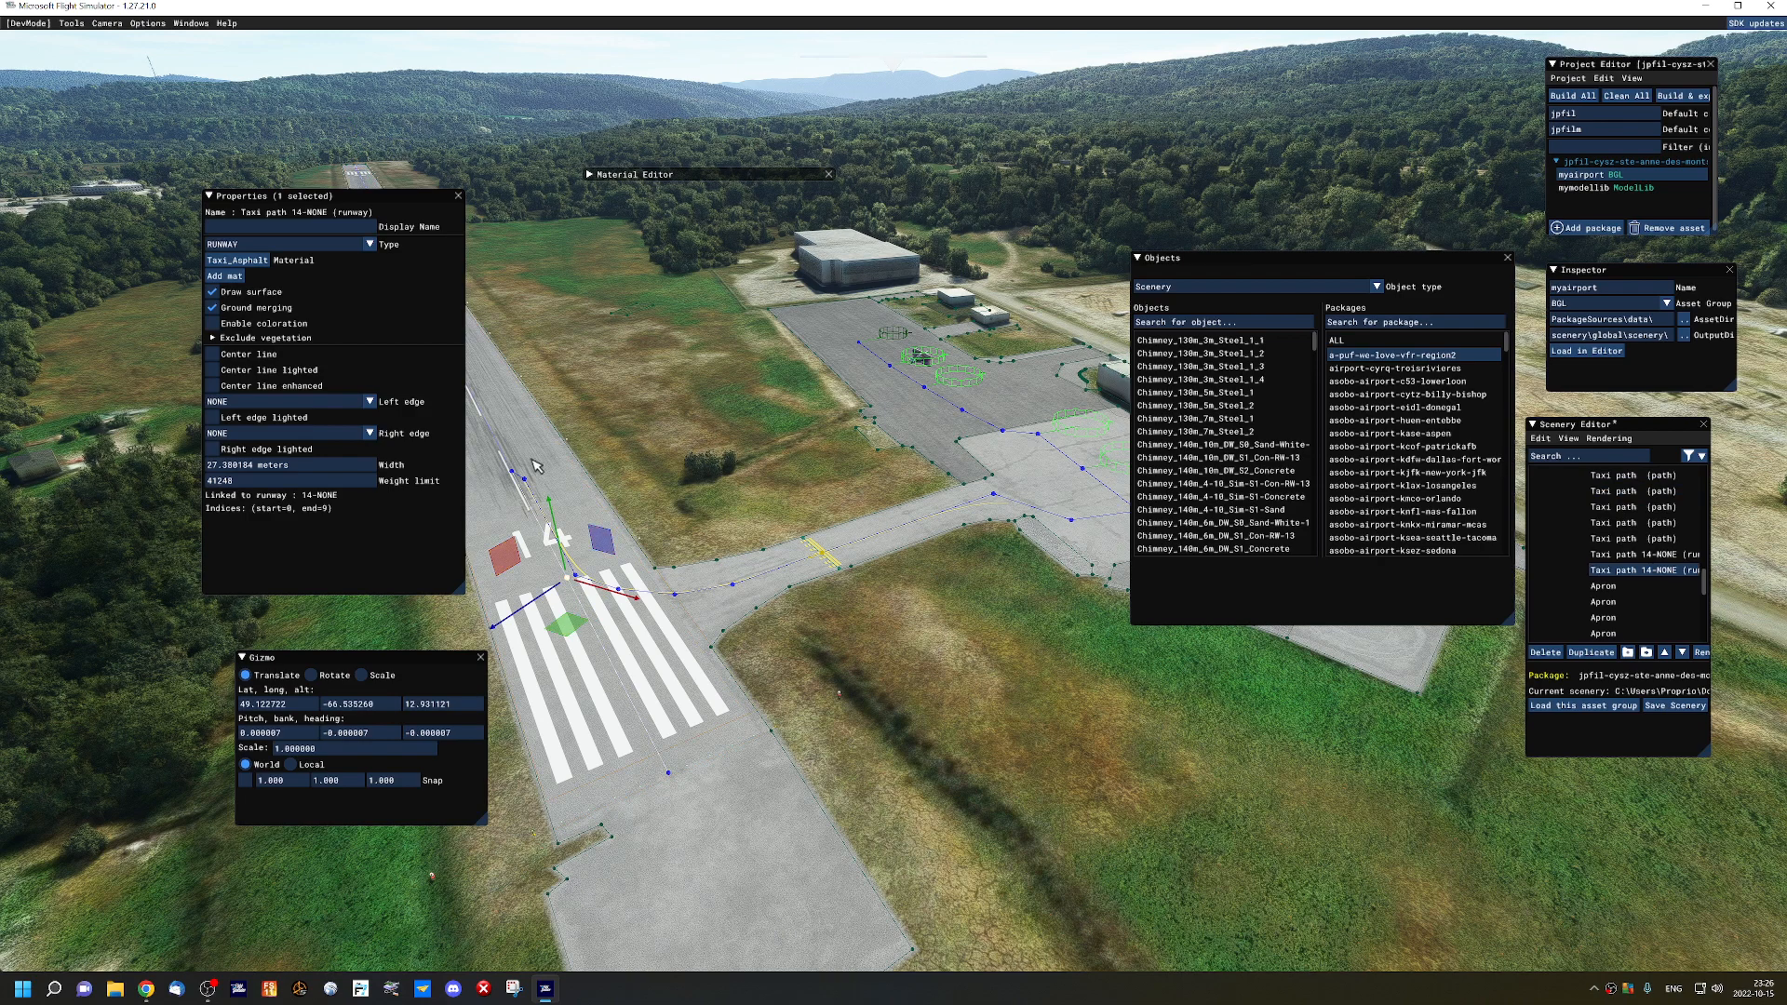
left_click(500, 419)
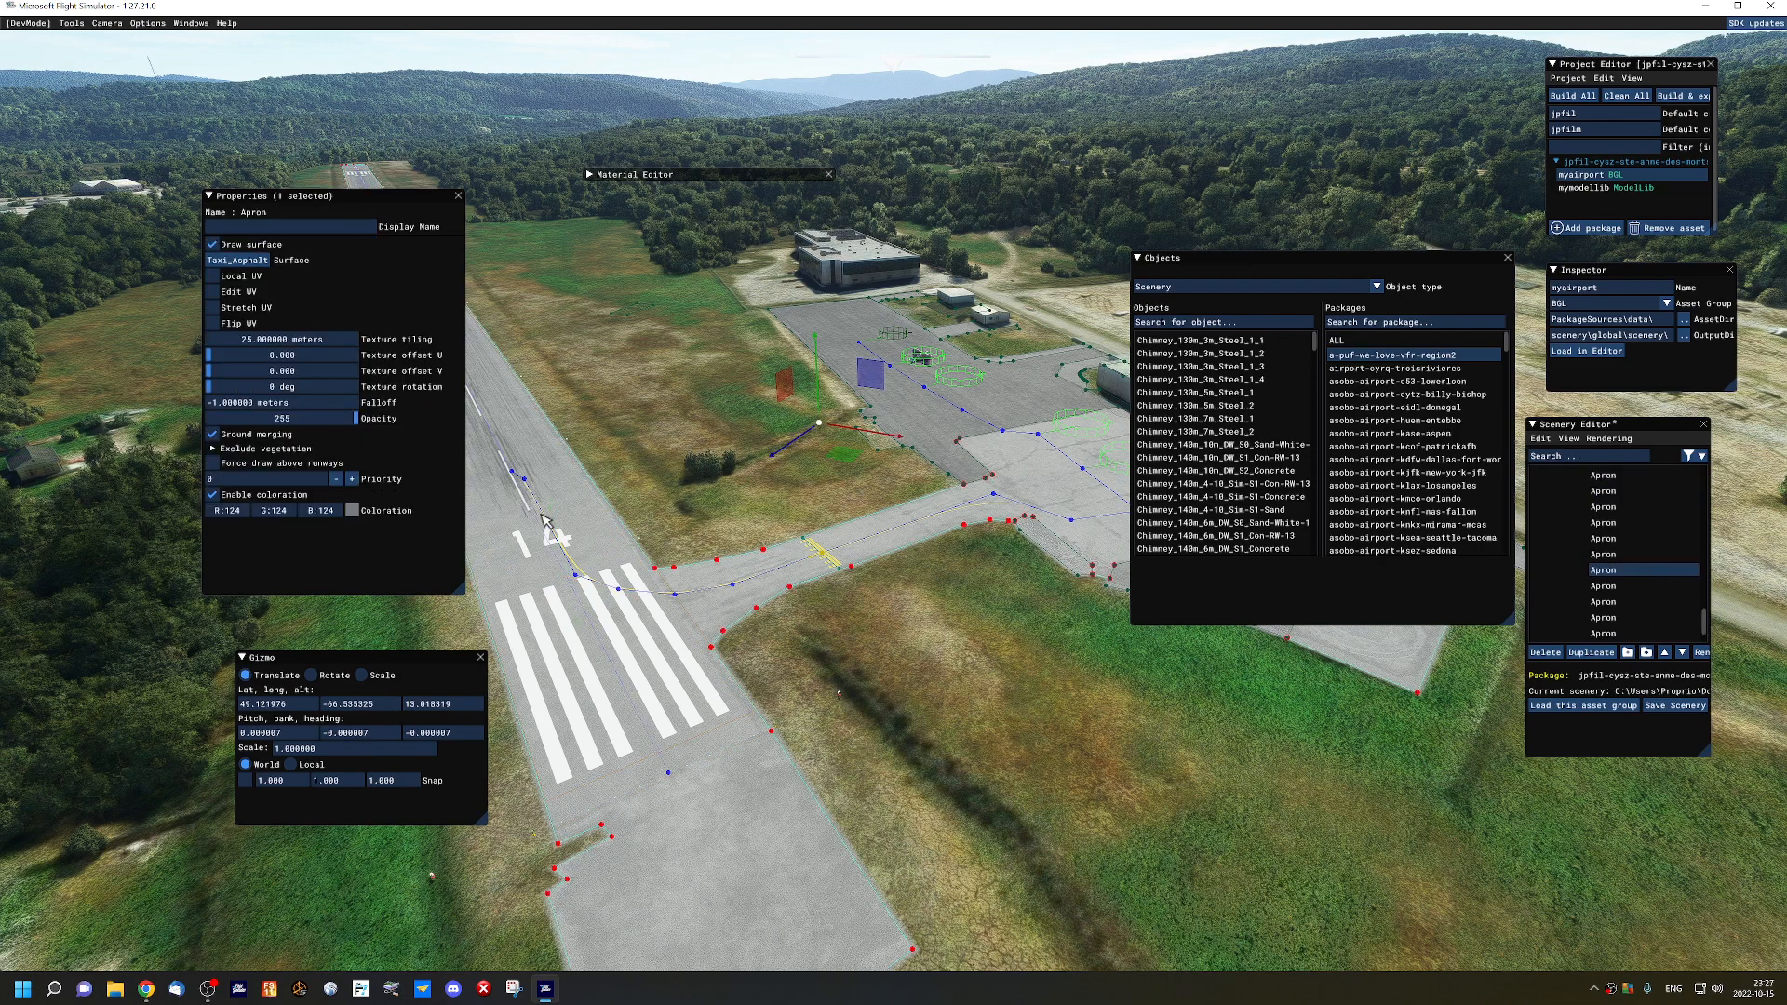
Review the Configuration, Materials and Markings properties of runway 14 - 32, and deselect the runway.
left_click(656, 693)
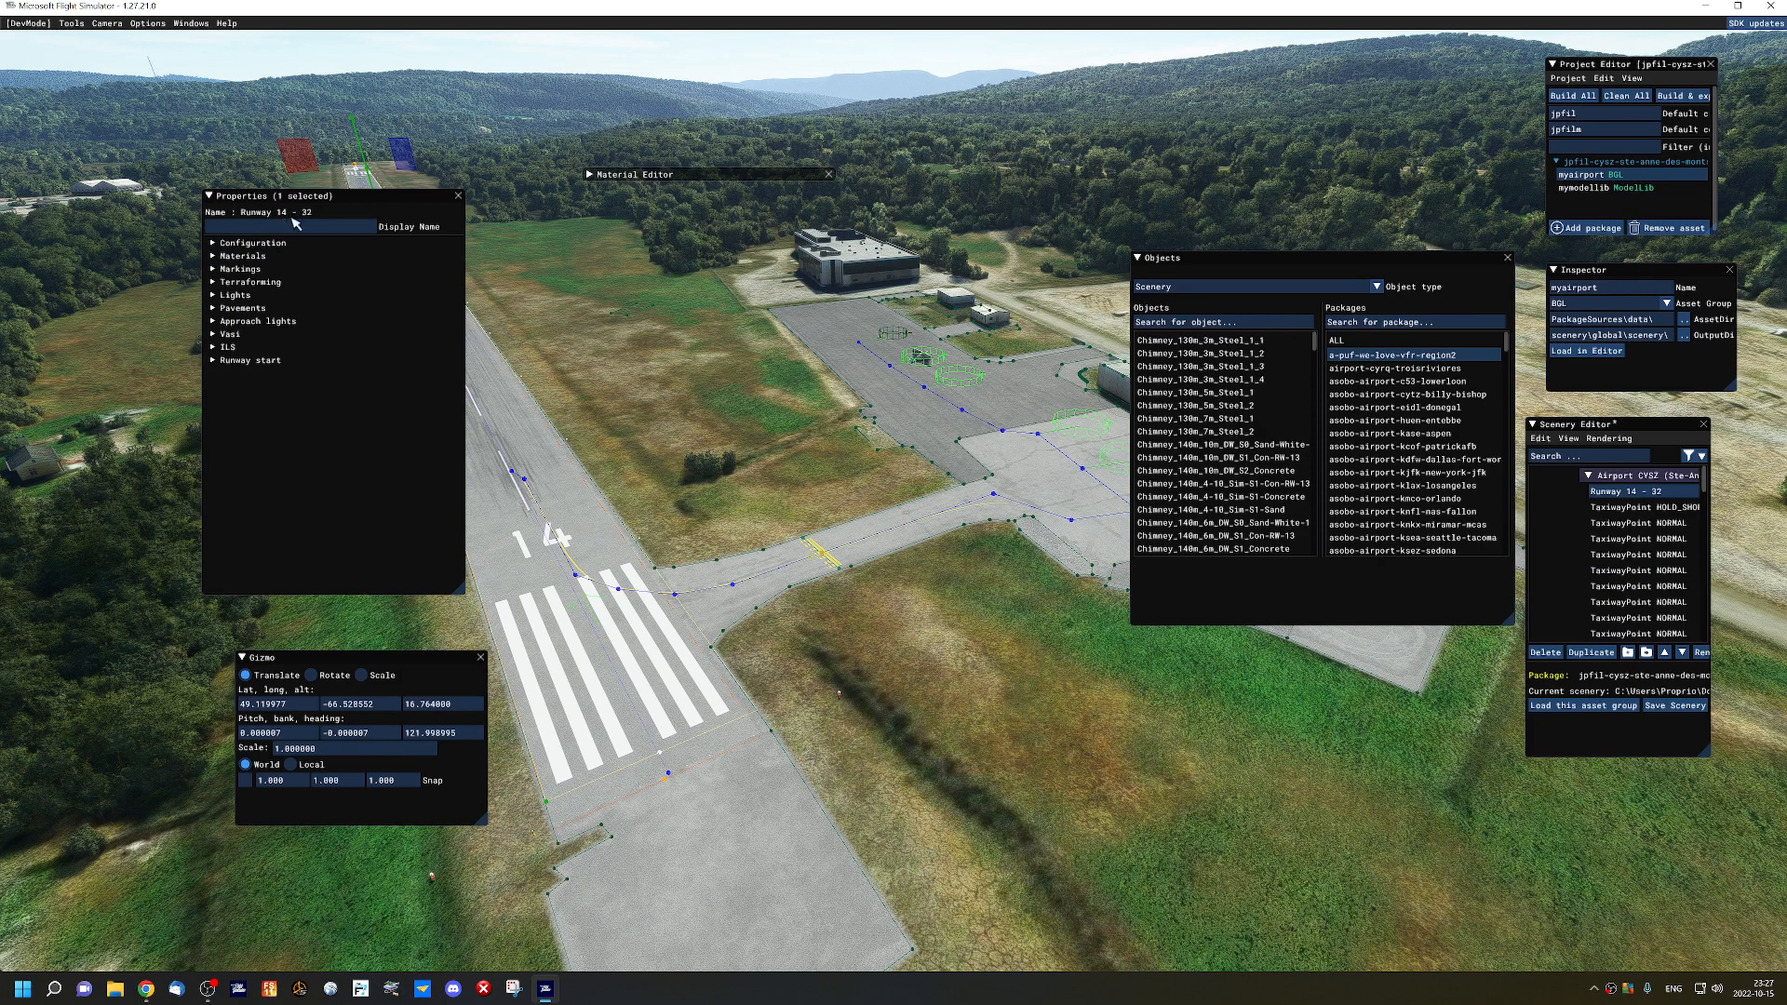
left_click(234, 244)
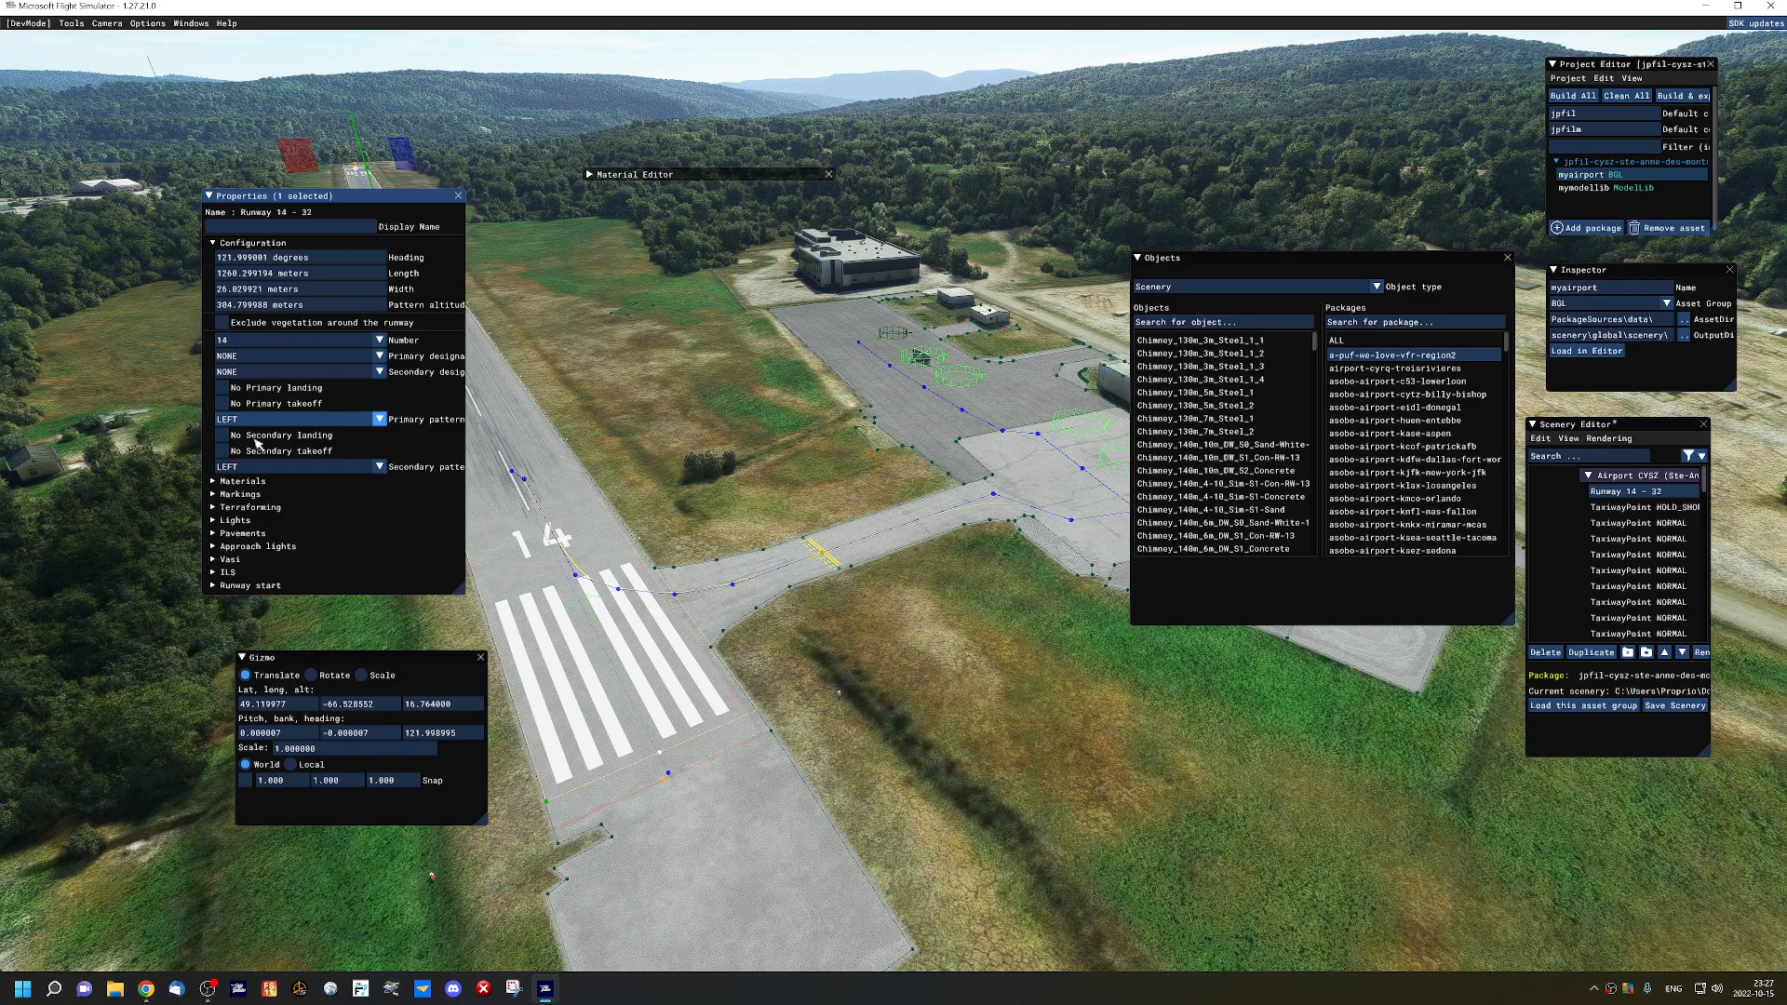
left_click(225, 484)
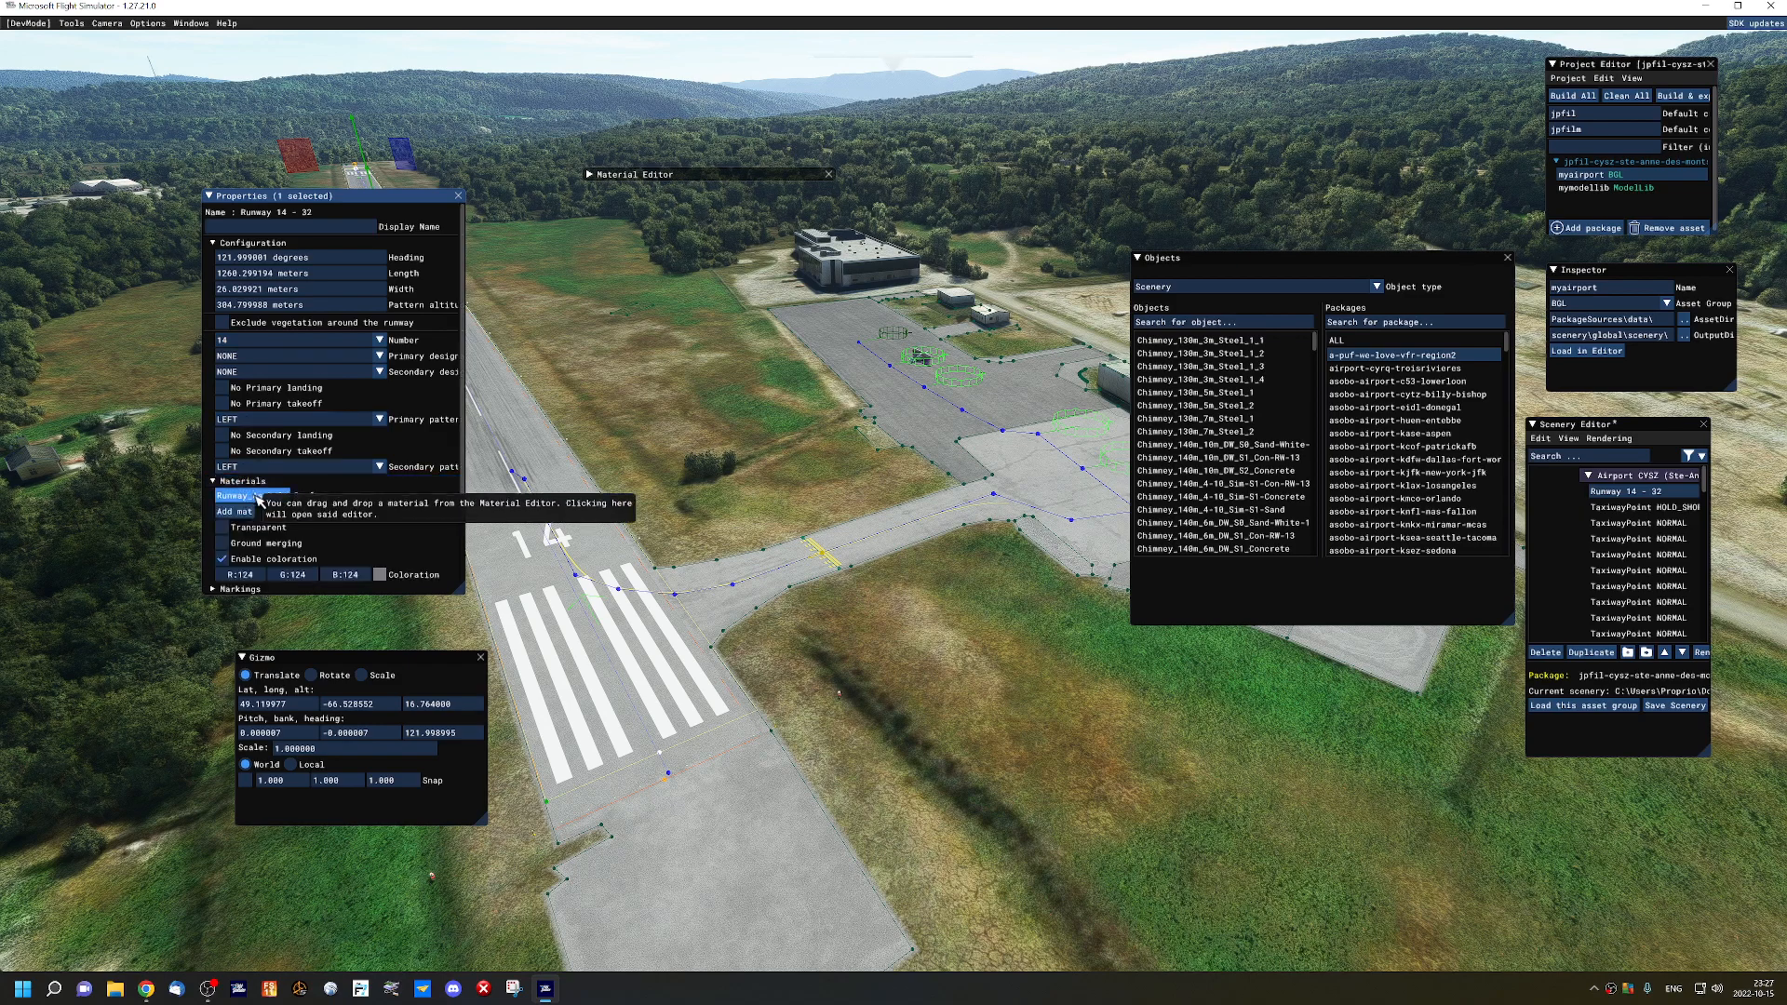
scroll(379, 470, "down", 1)
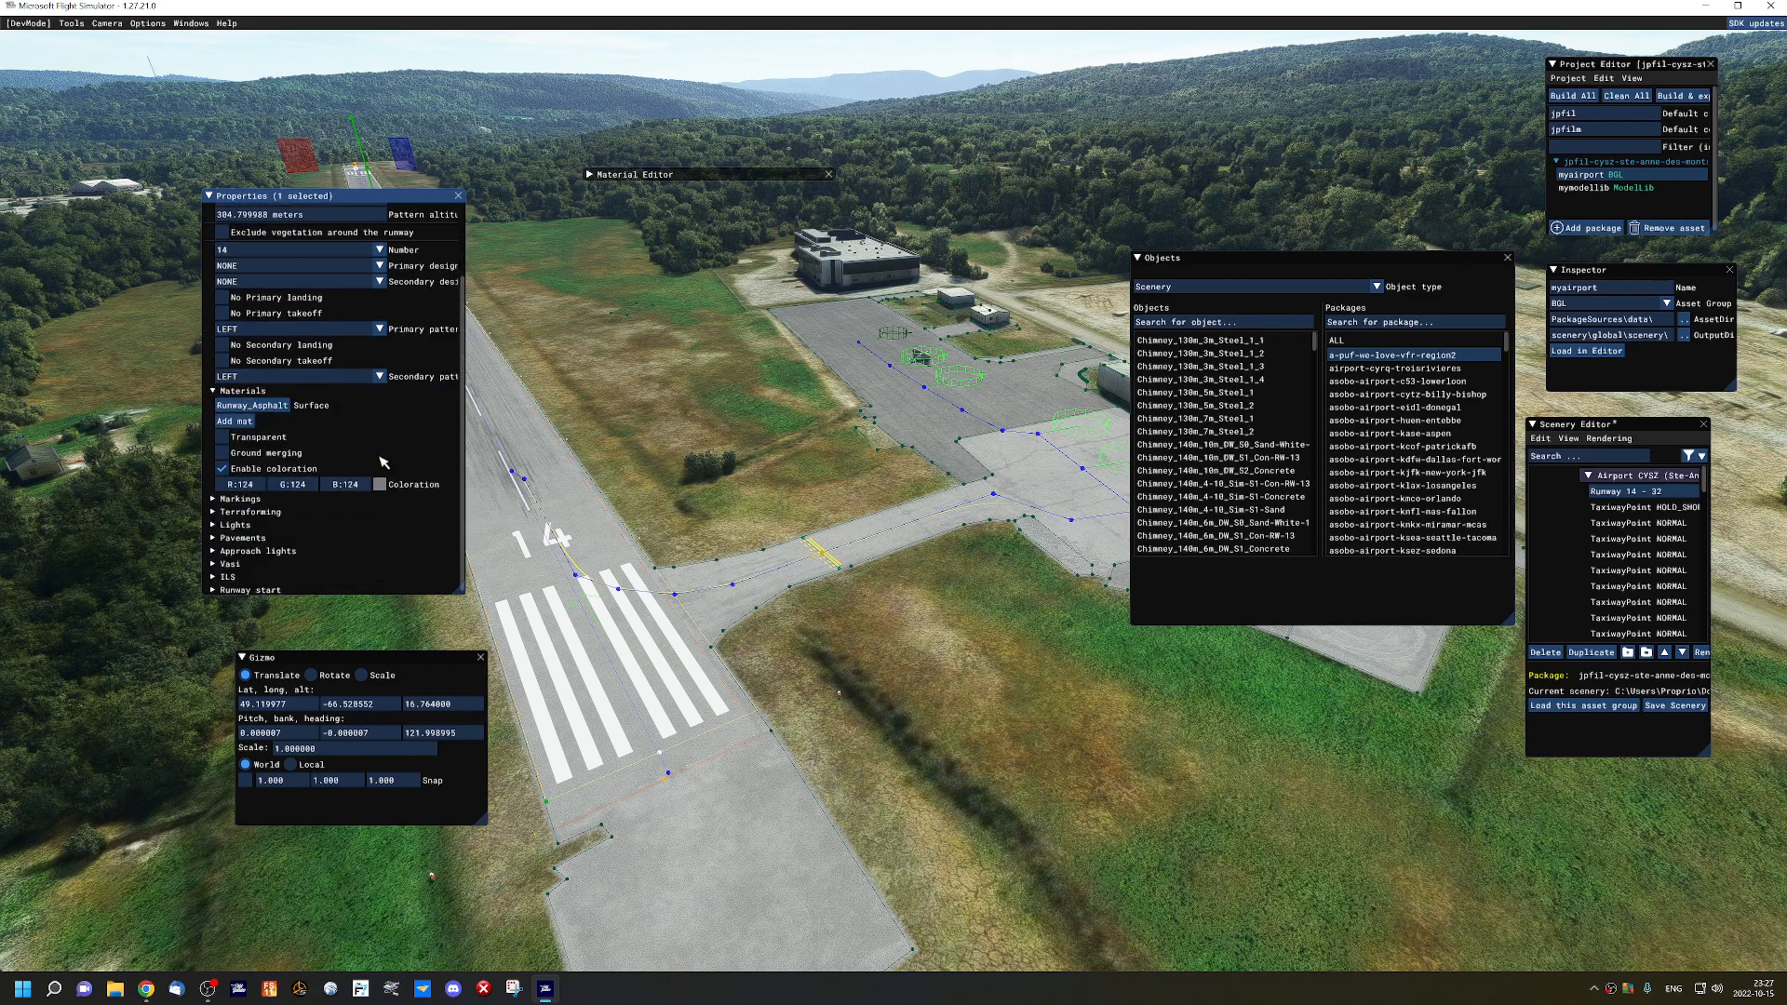
scroll(375, 396, "down", 1)
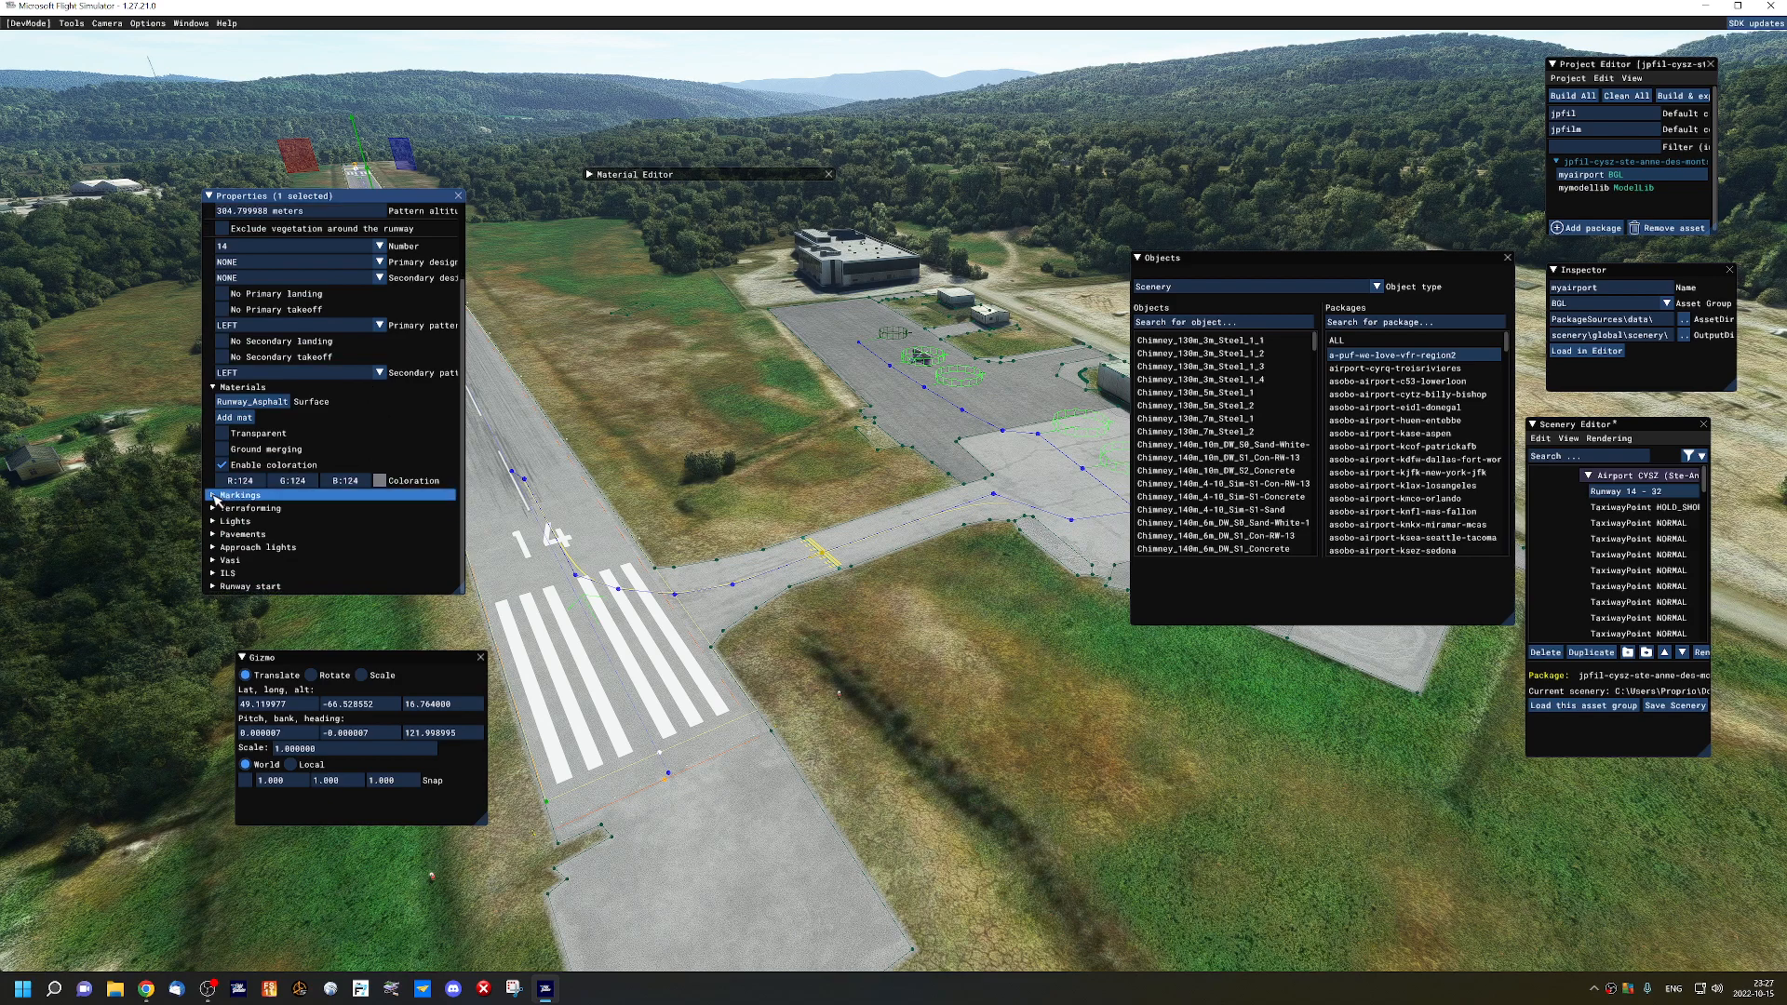
left_click(225, 496)
scroll(399, 372, "down", 3)
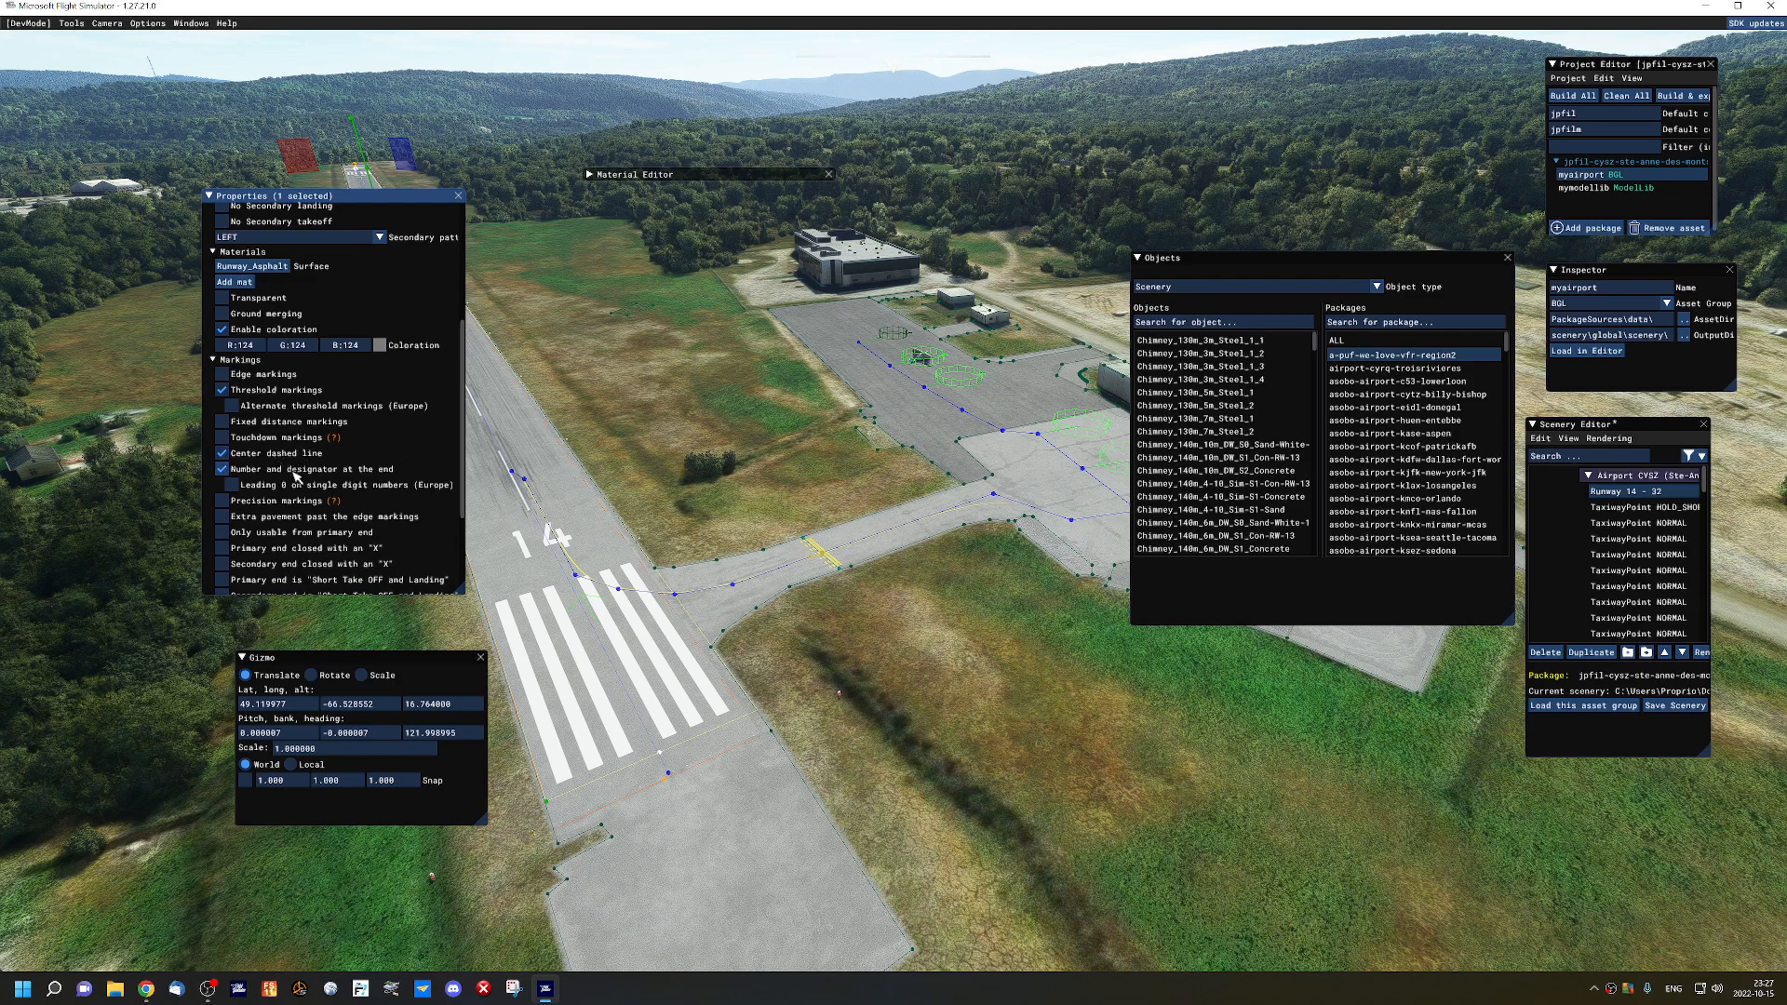
scroll(308, 392, "down", 3)
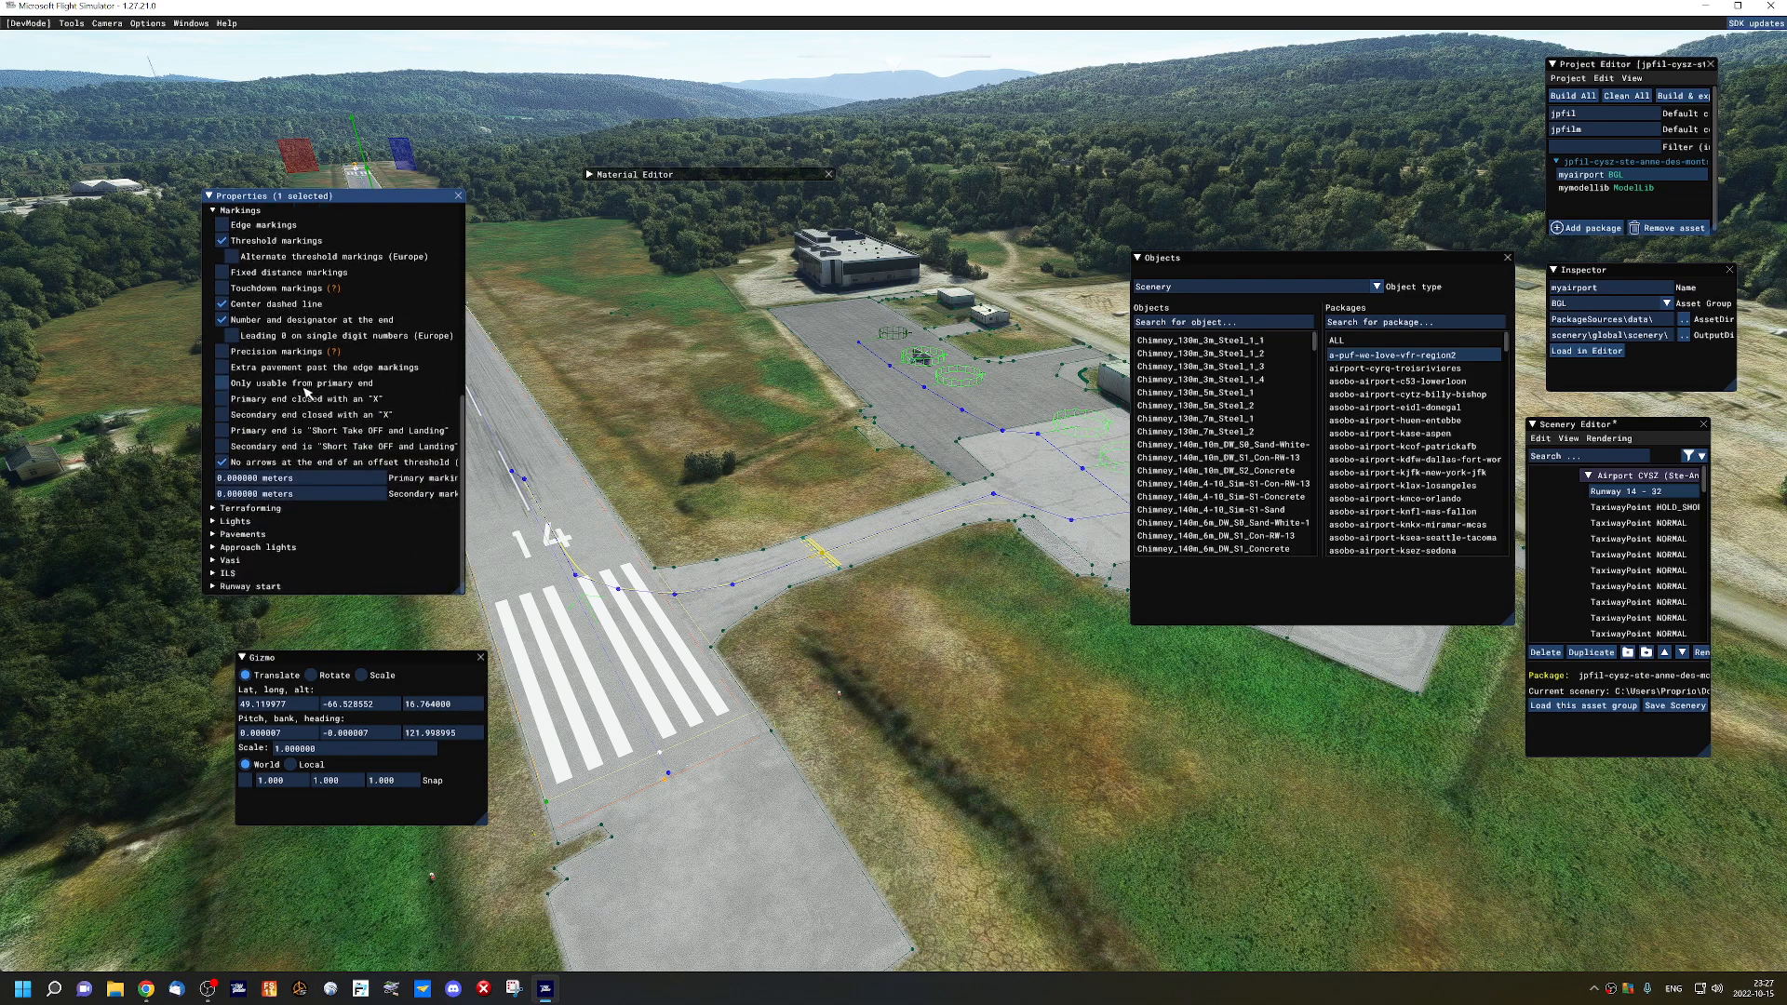
left_click(667, 349)
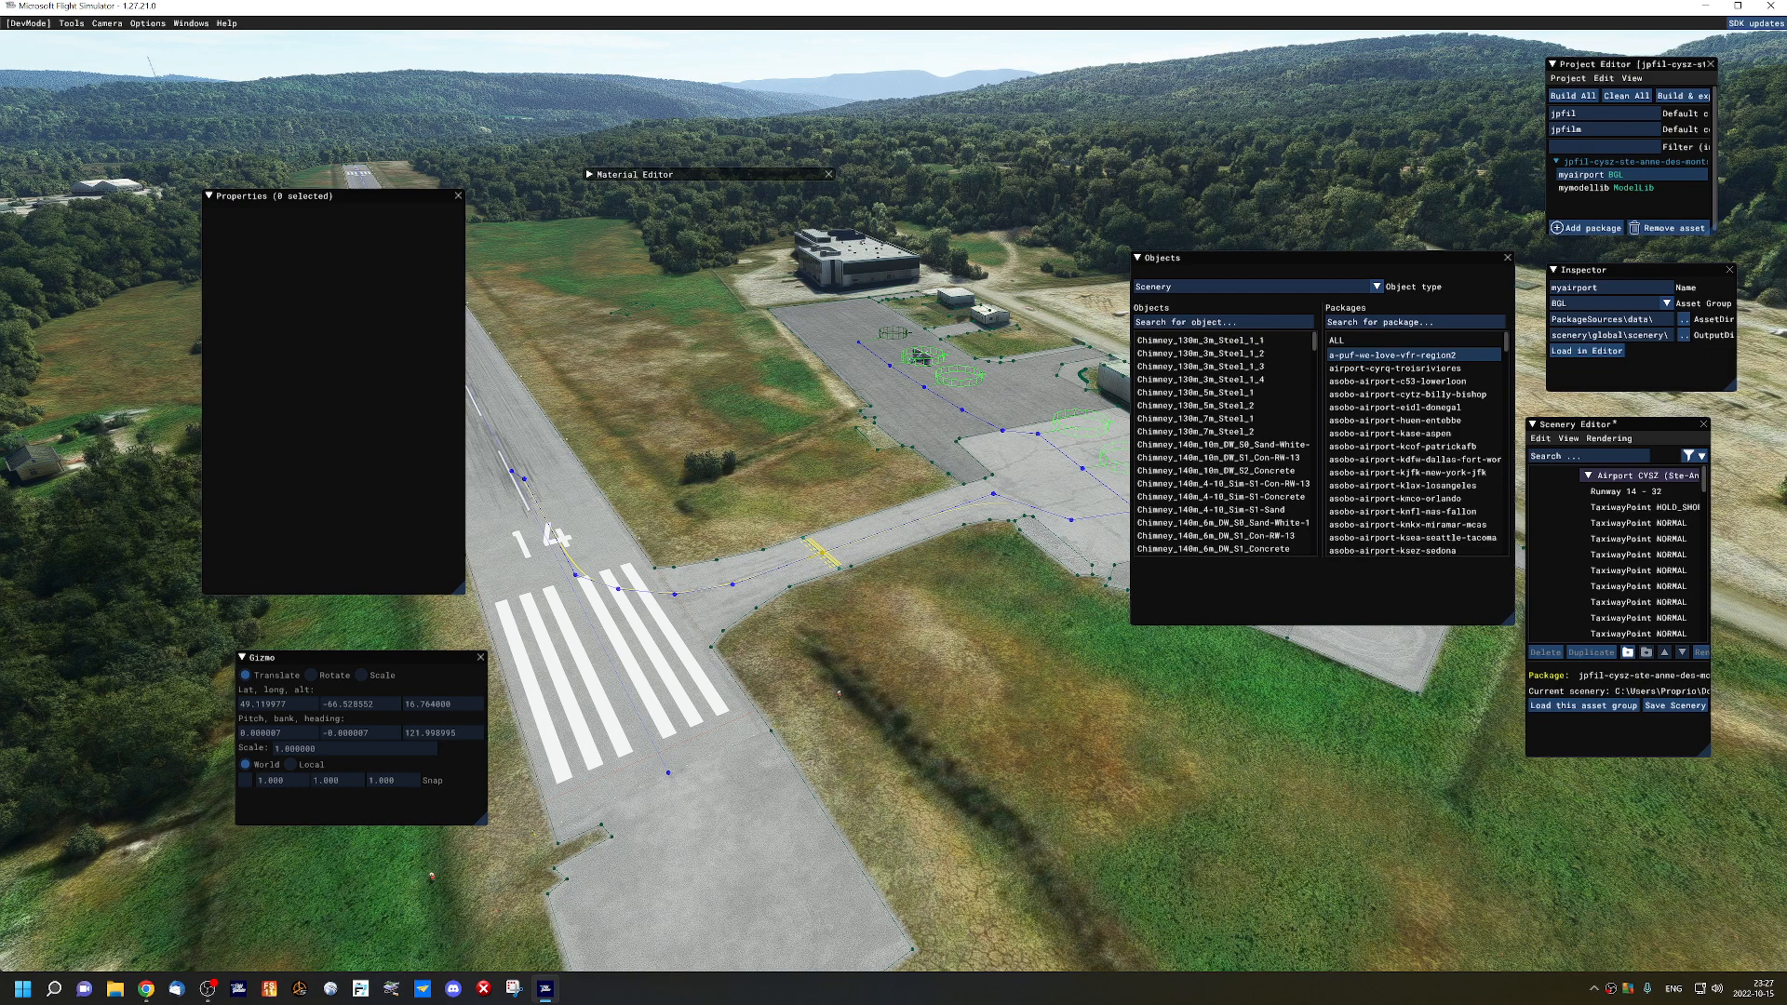
key("d")
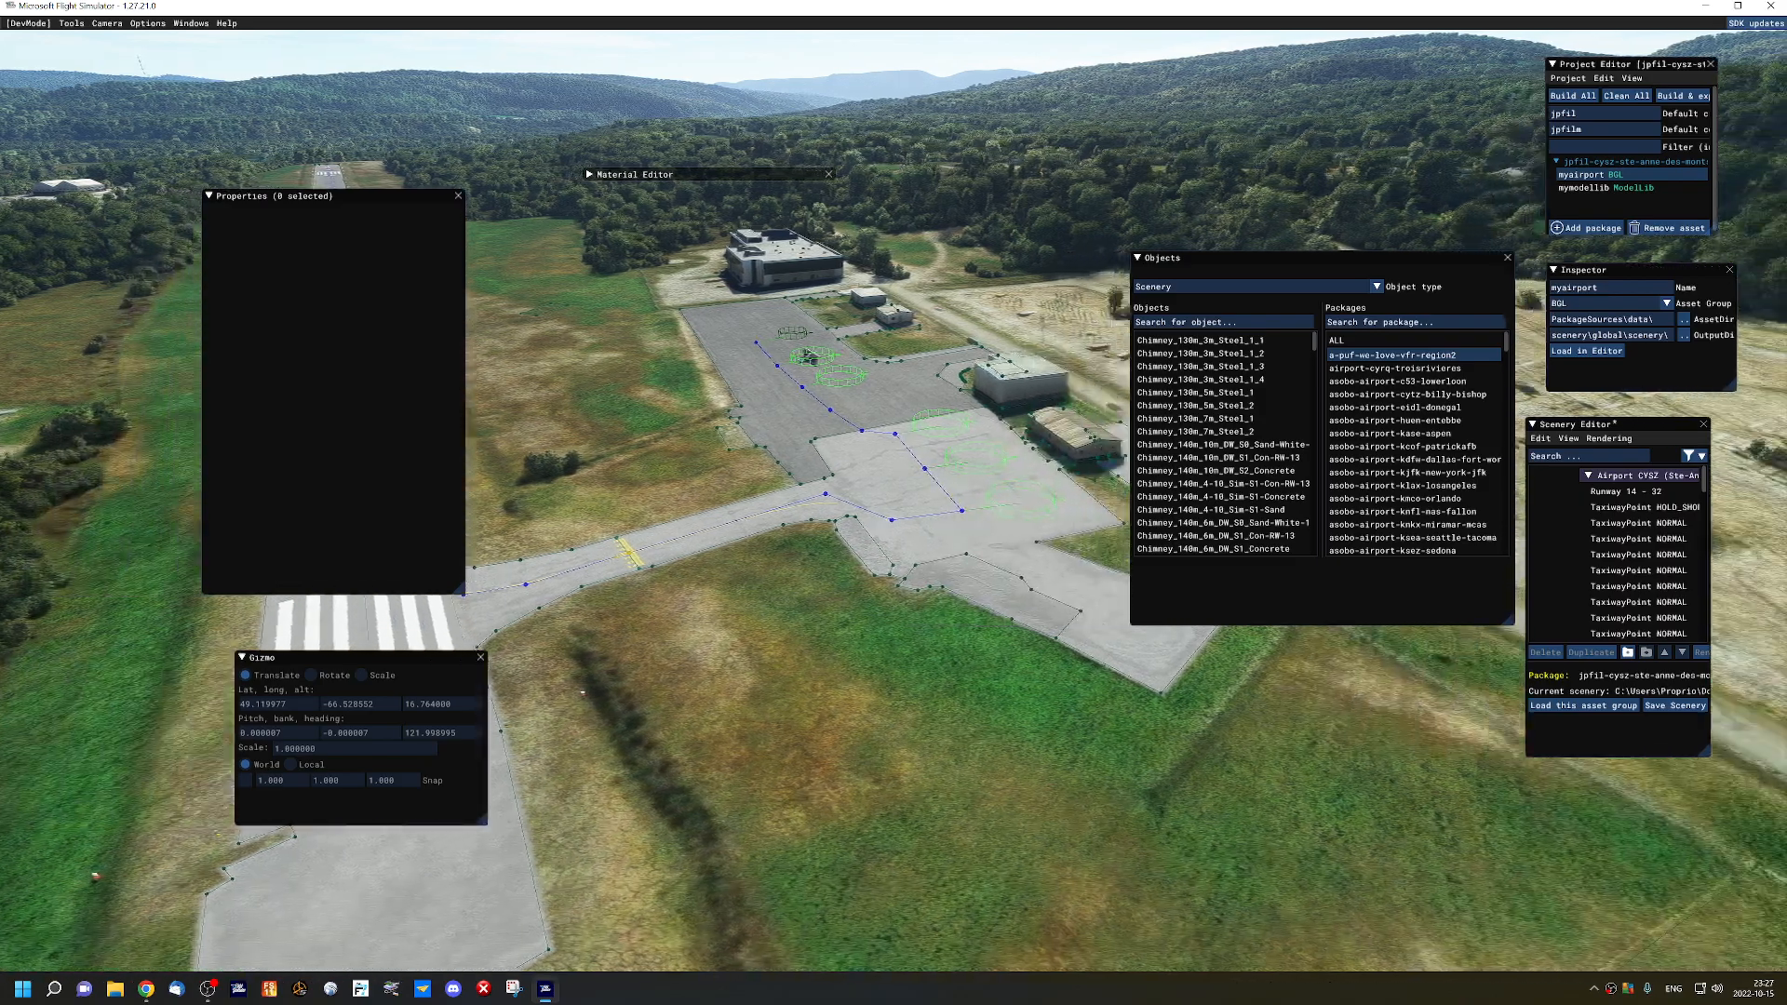
key("w")
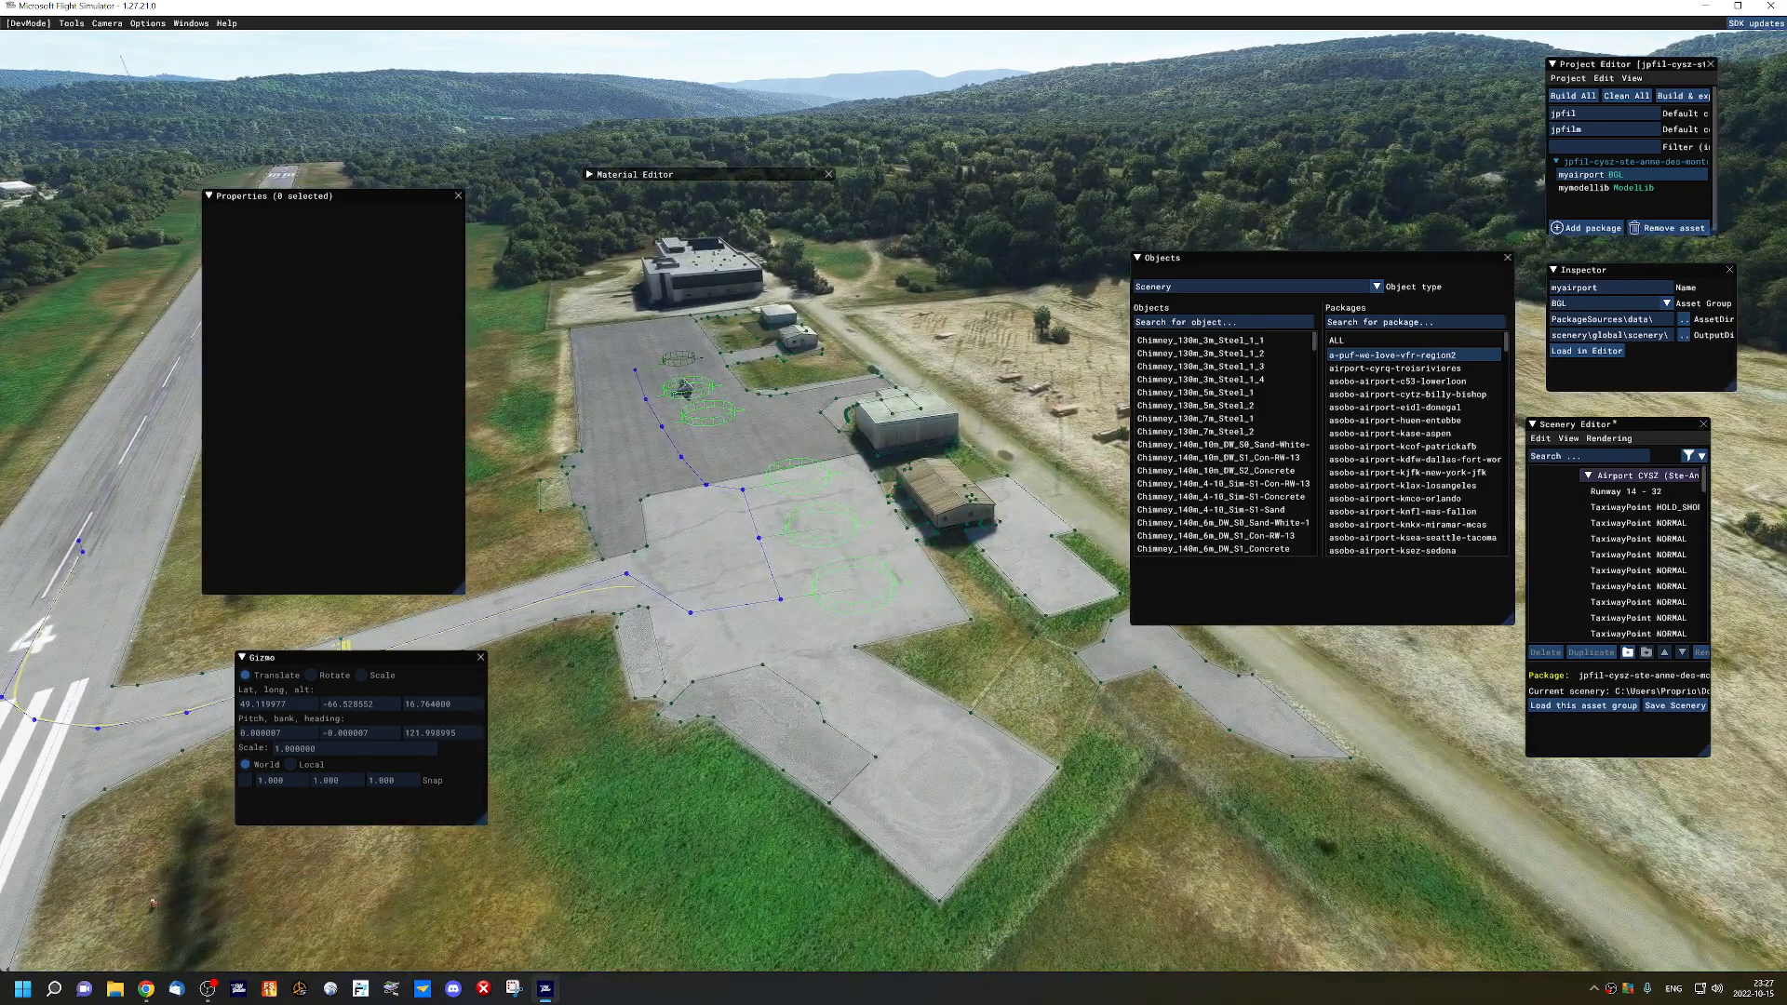
key("w")
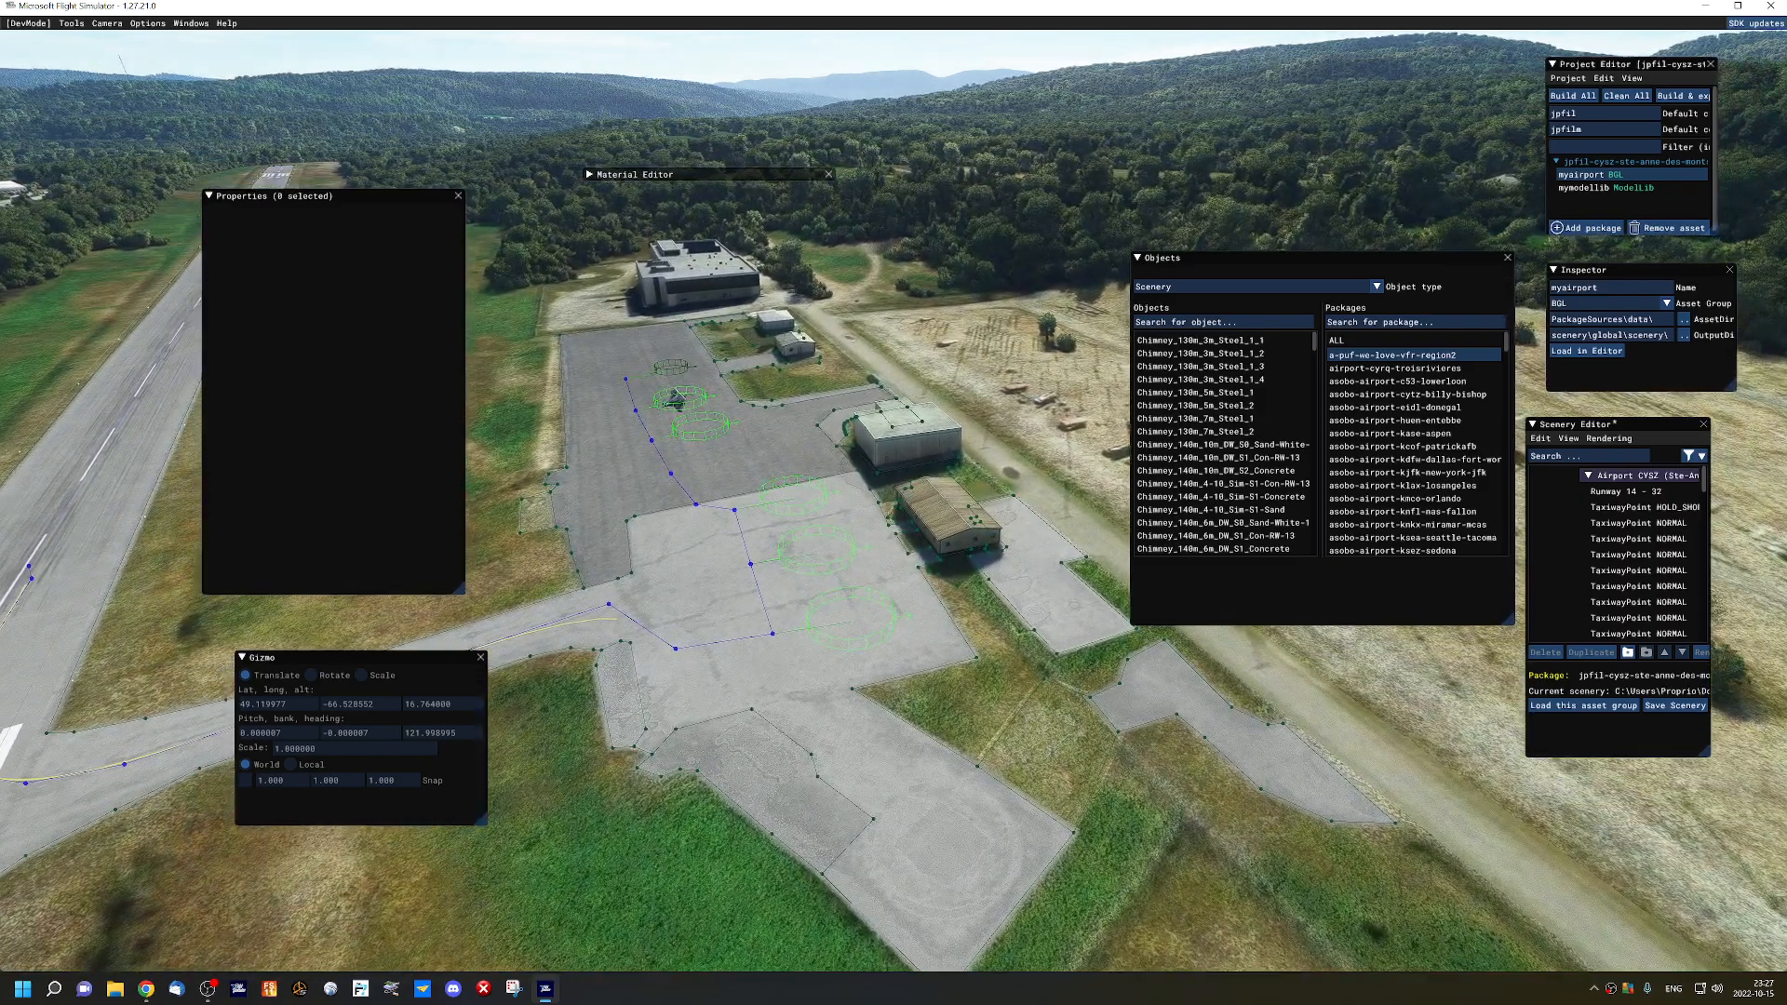
key("w")
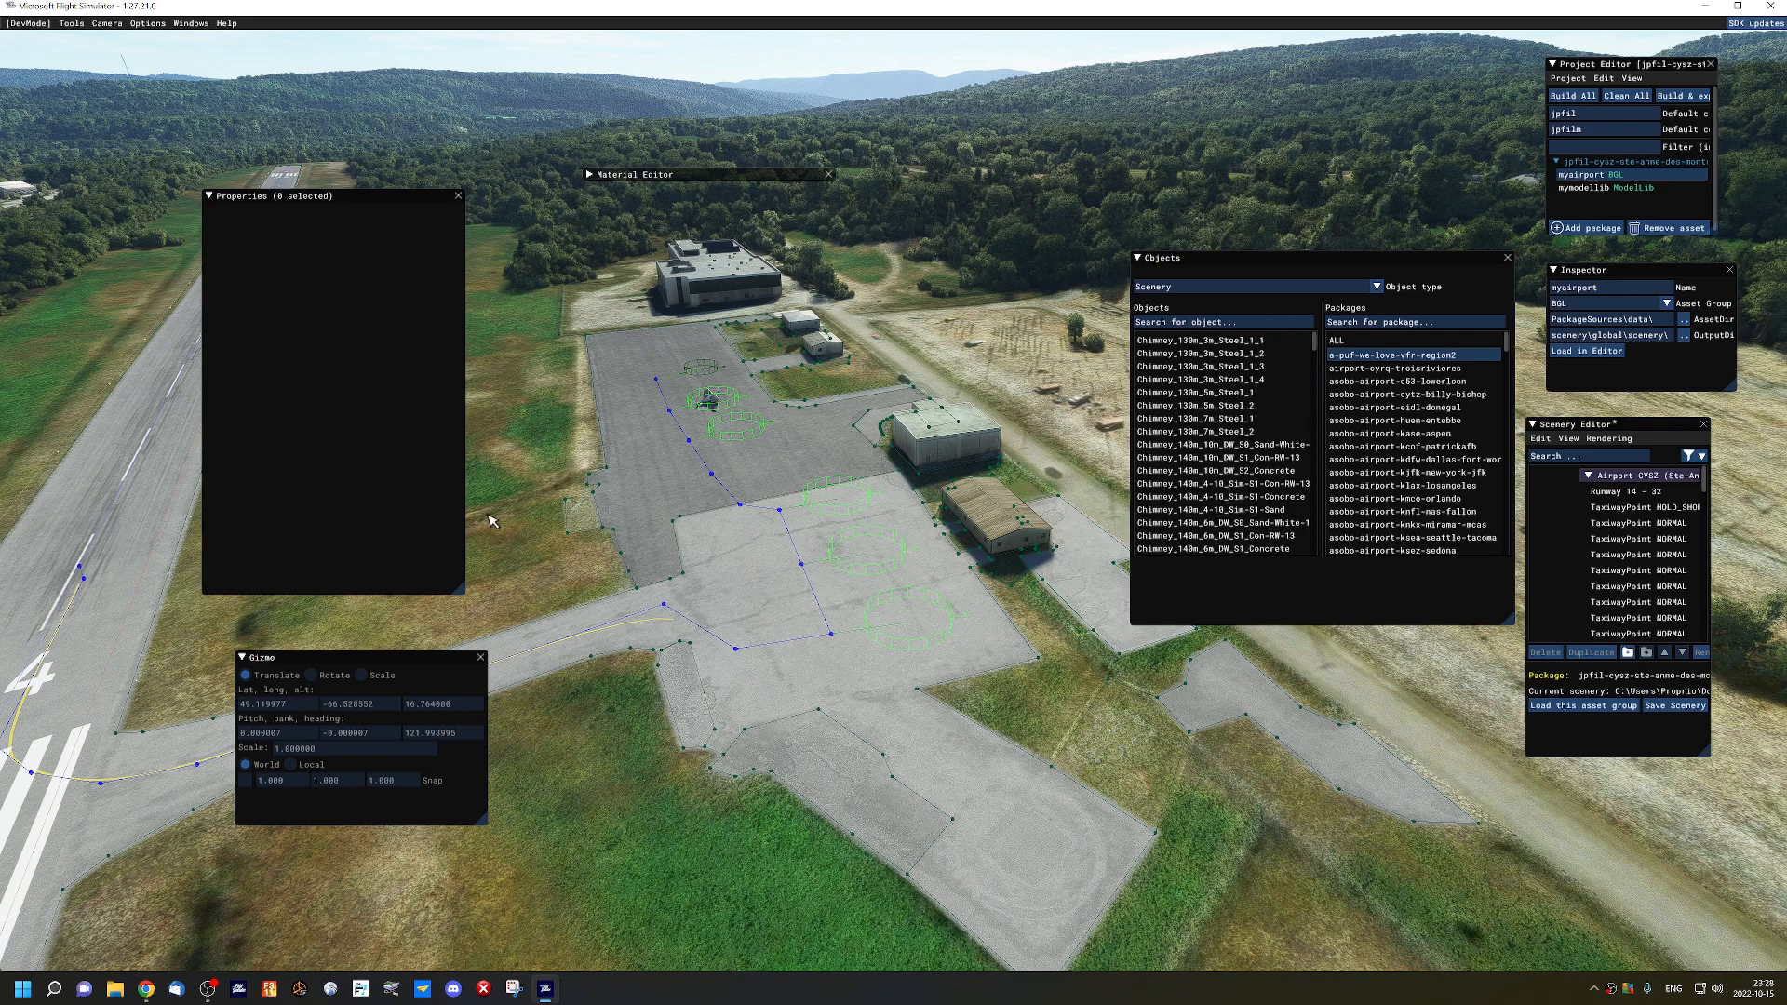
key("s")
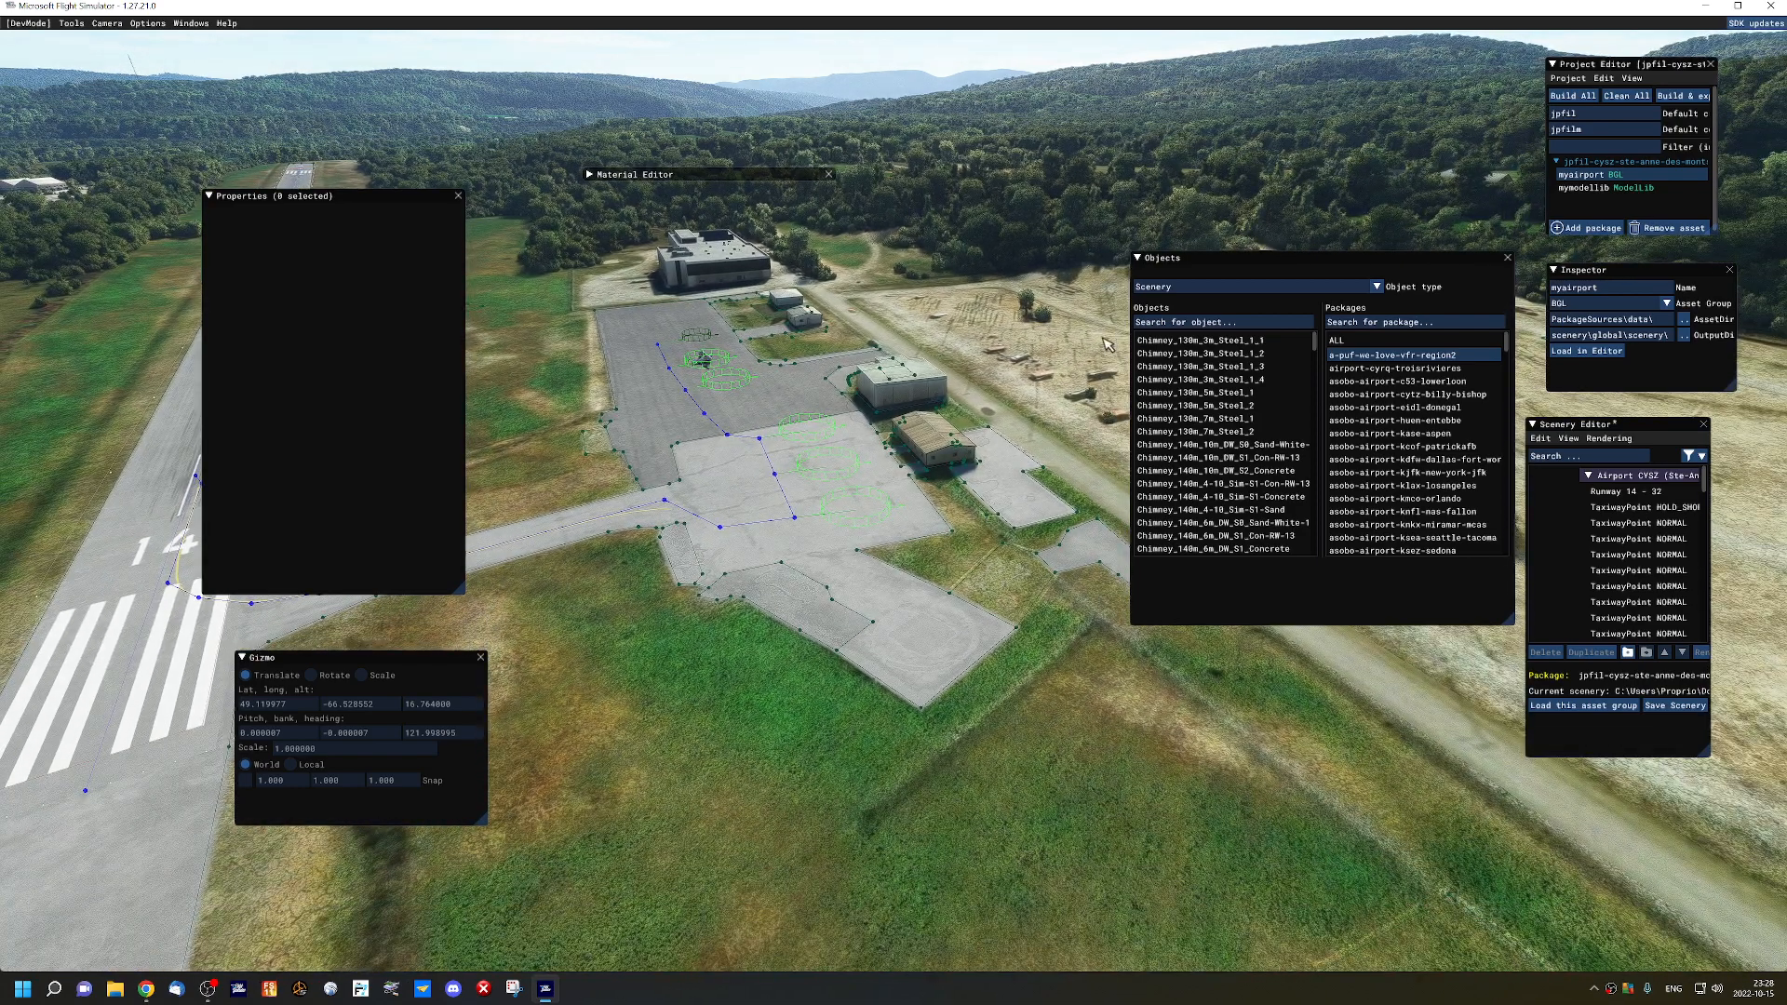
Save the scenery and build the jpfil-cysz-ste-anne-des-monts package, saving the project before the build.
left_click(1673, 705)
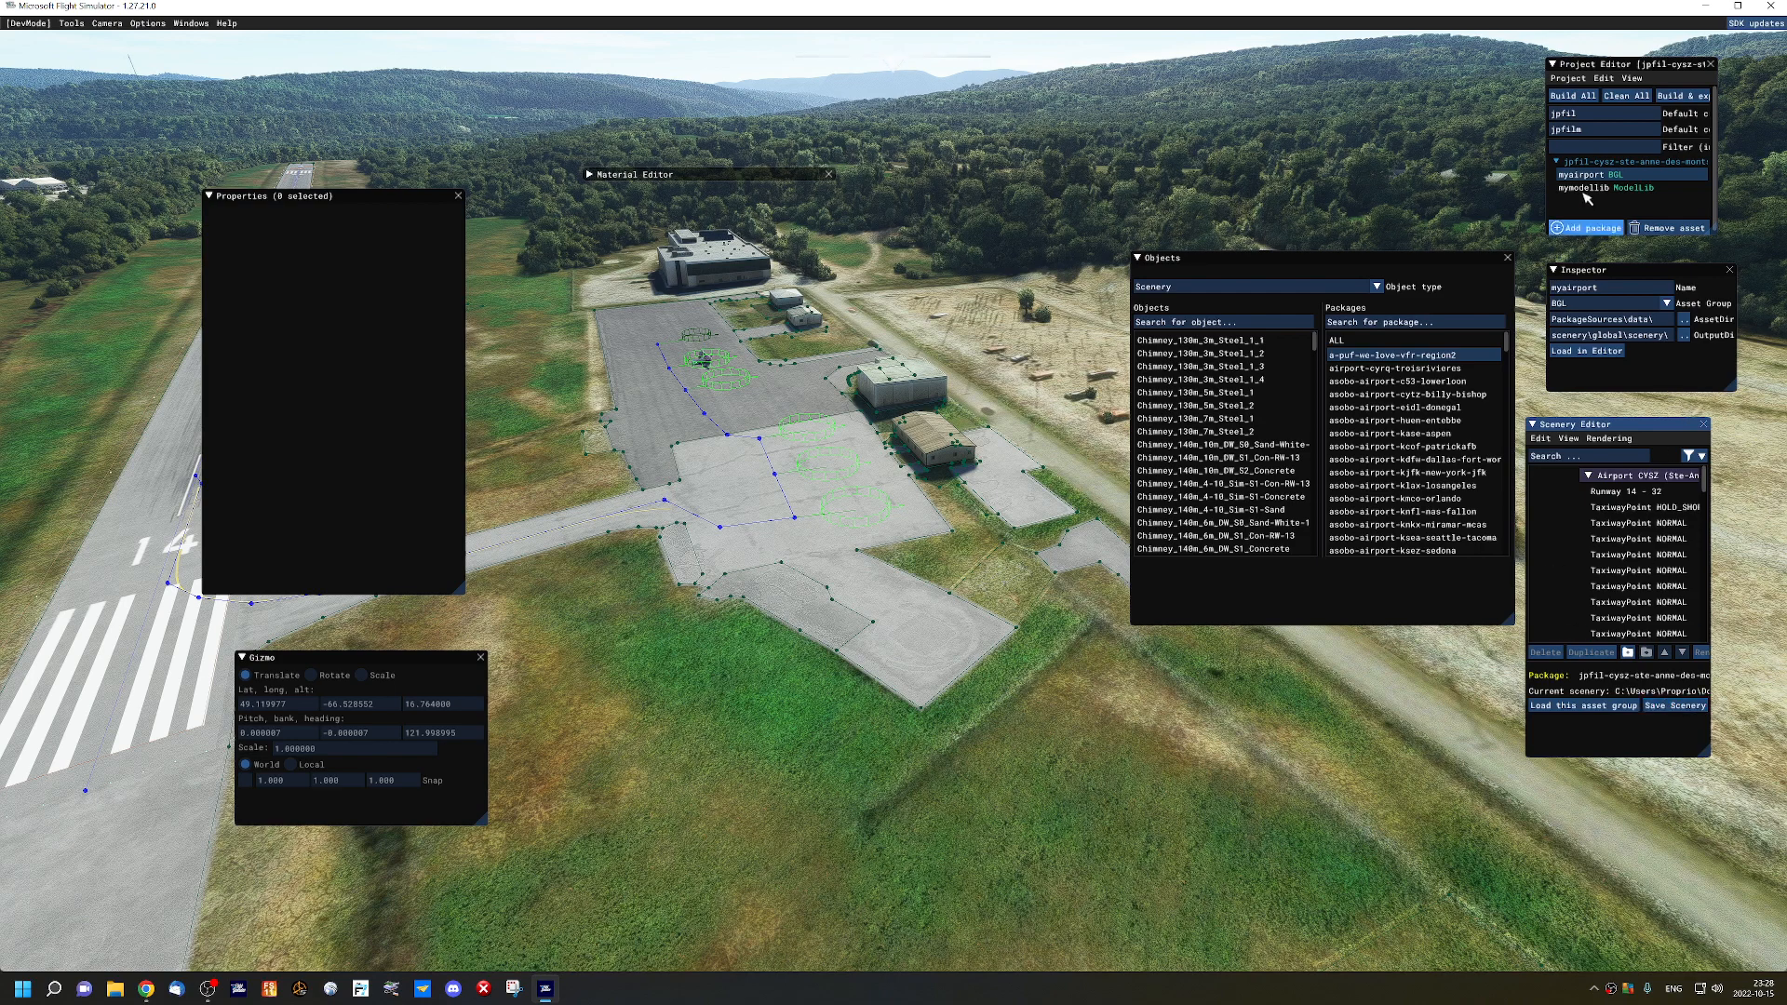
left_click(1594, 161)
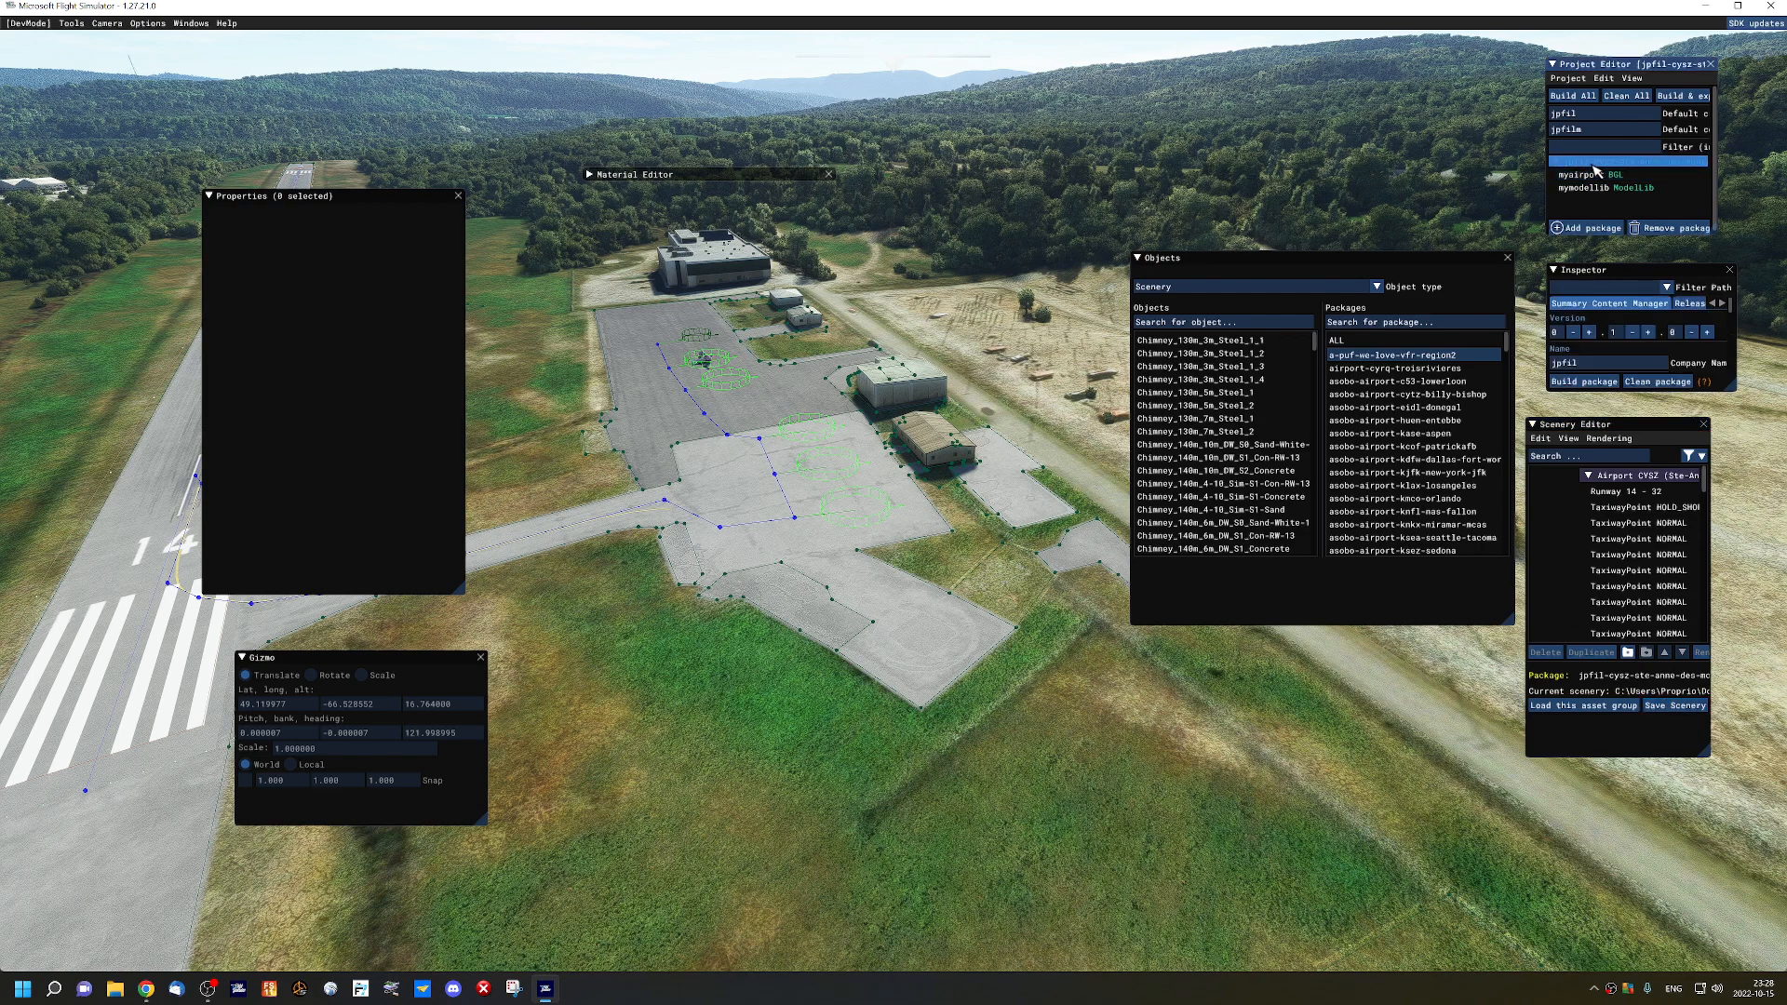
left_click(1583, 382)
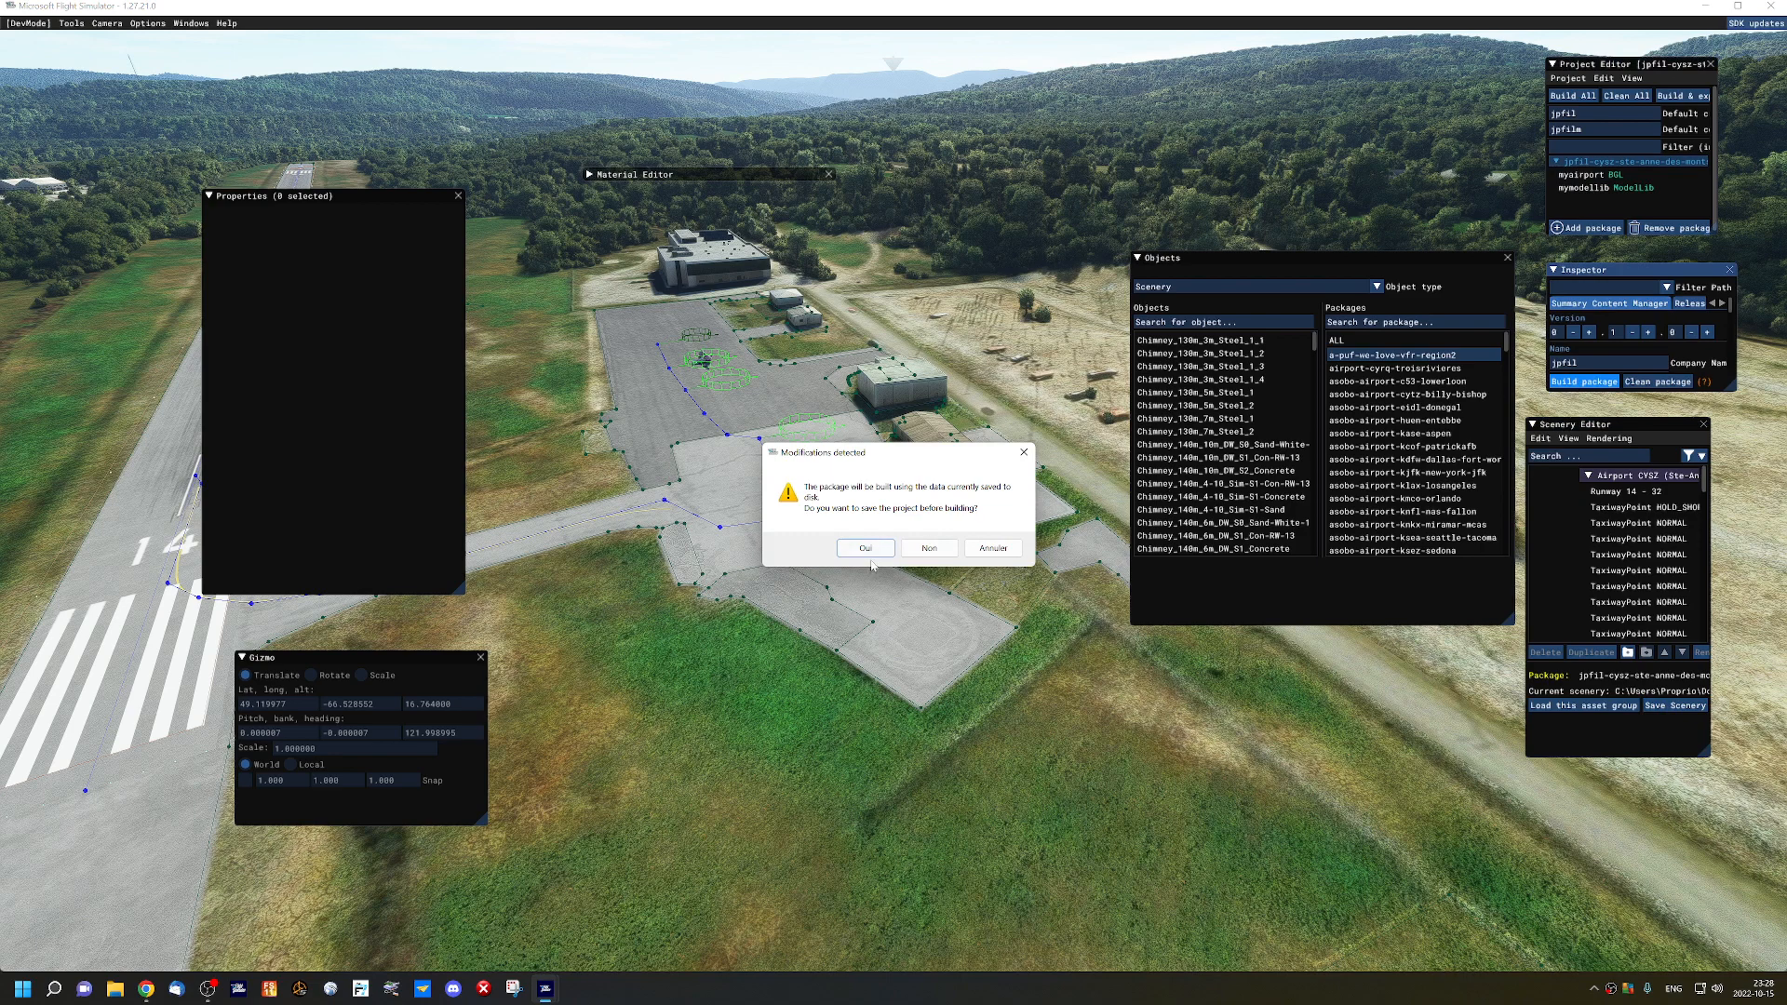
left_click(868, 549)
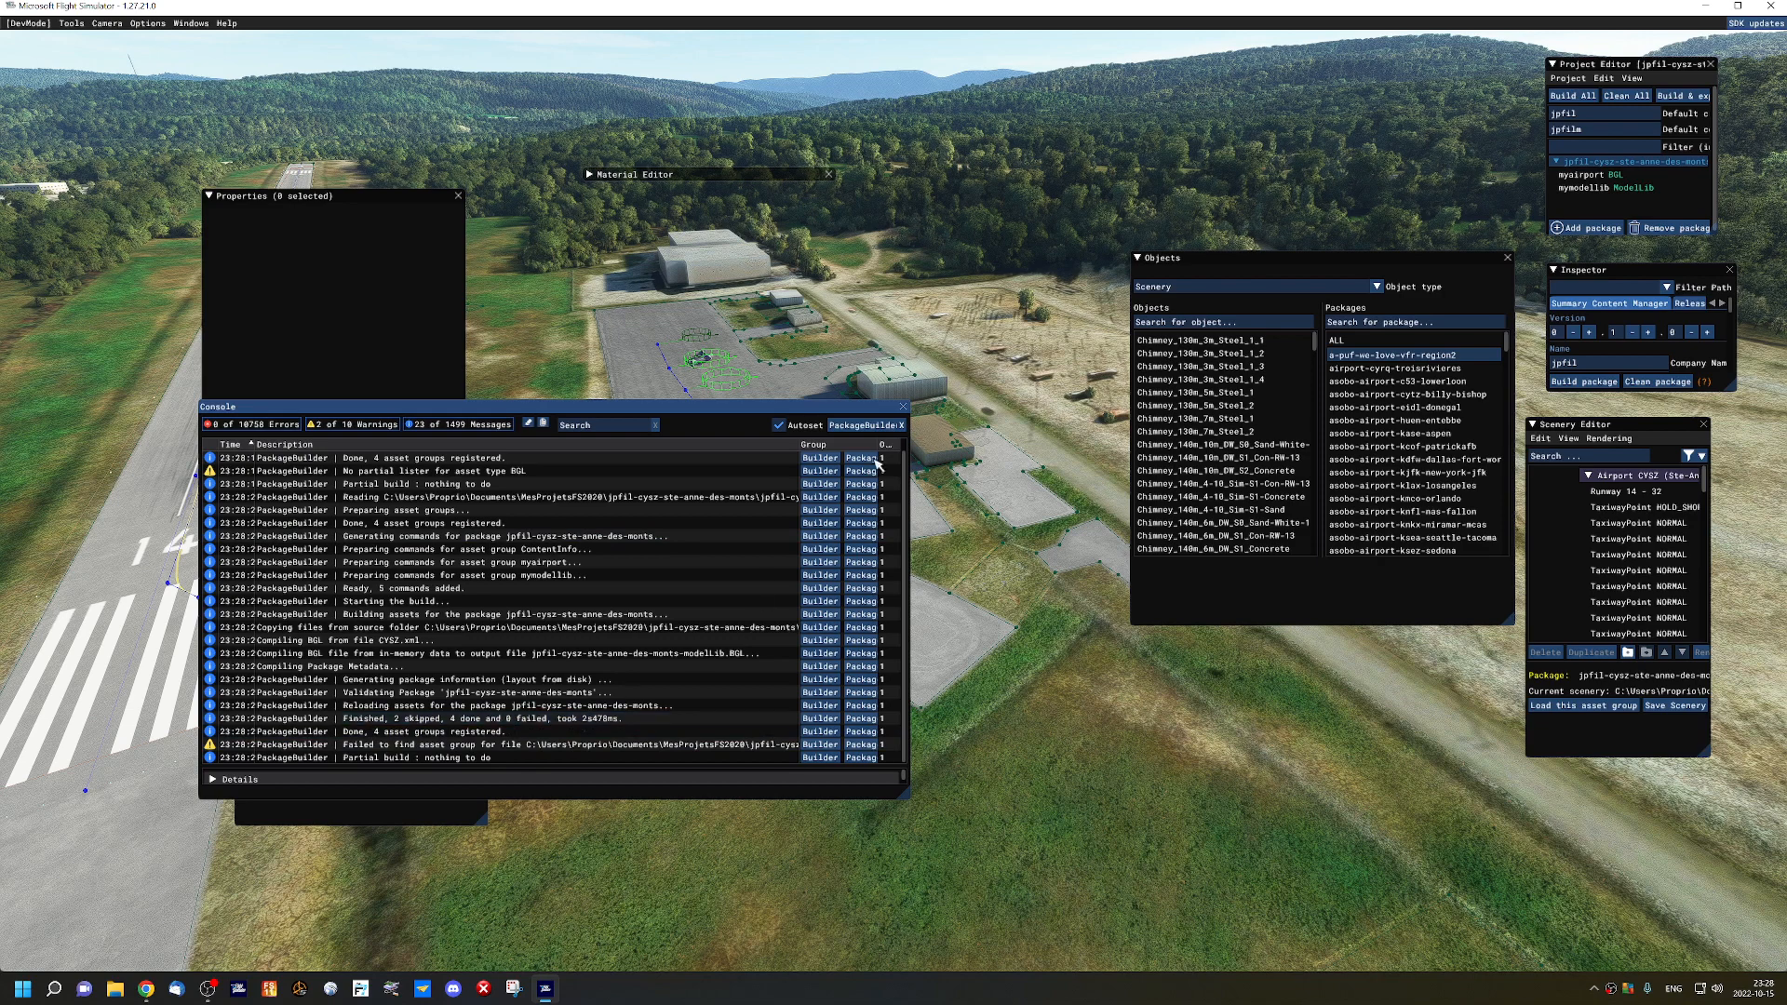
left_click(903, 407)
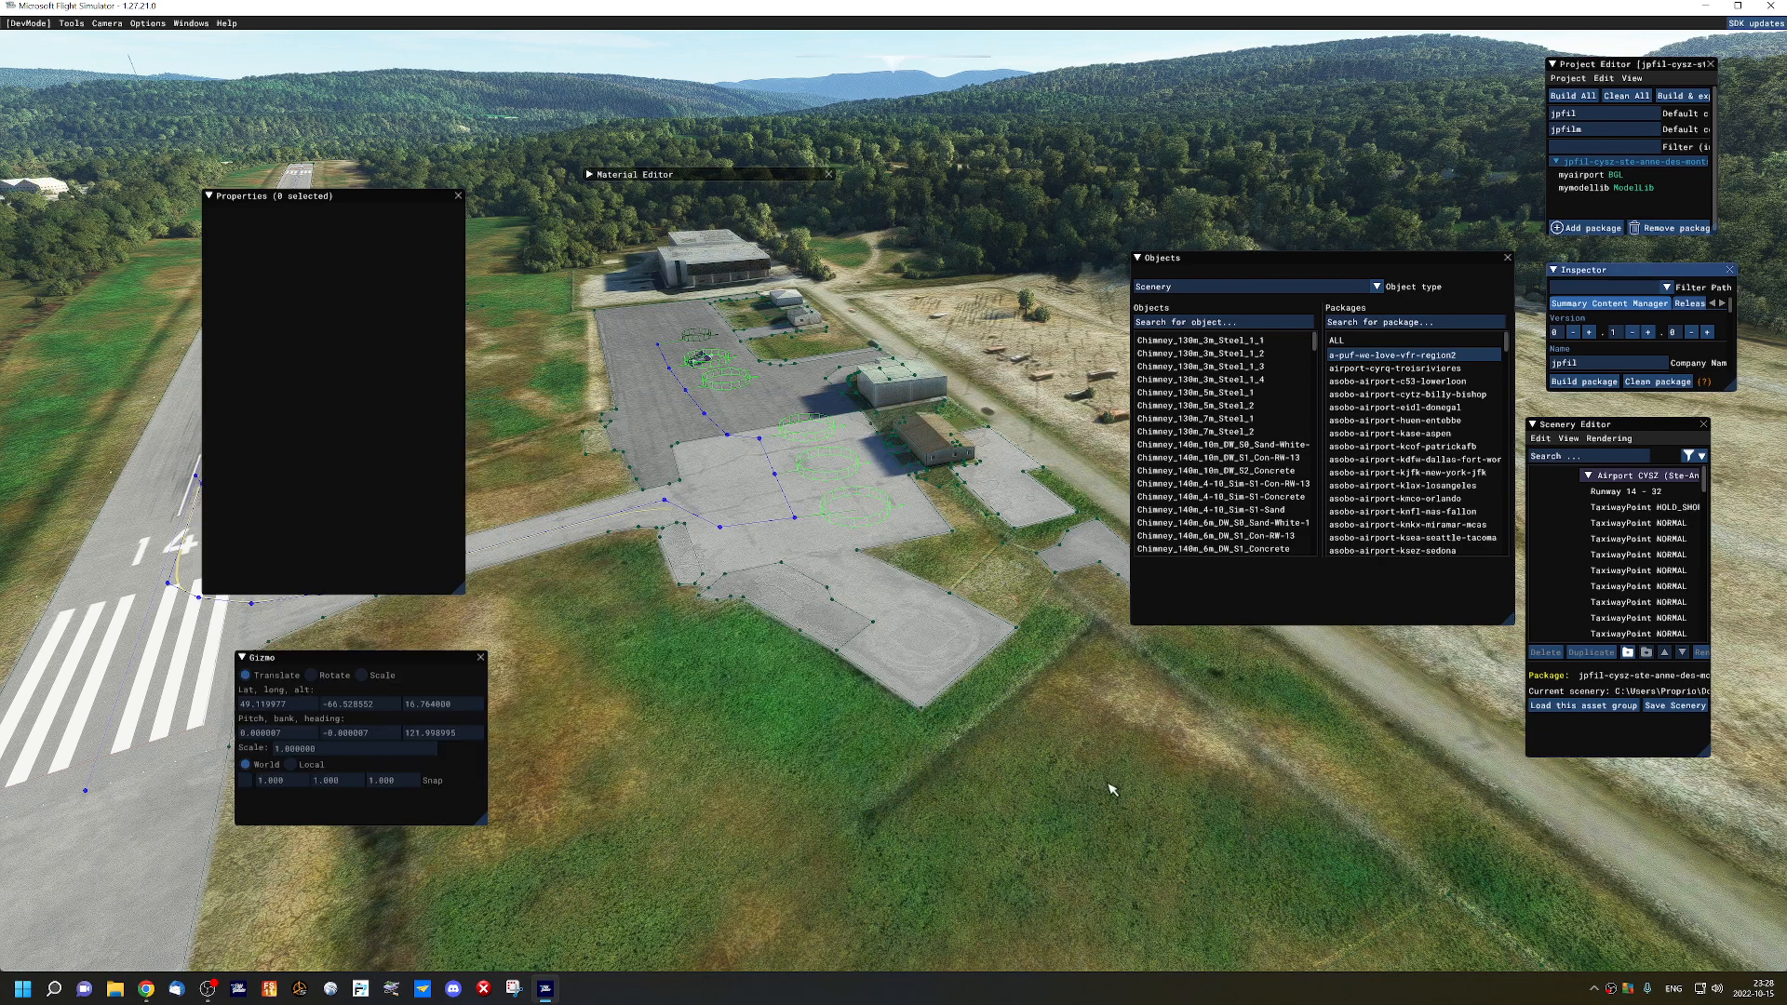